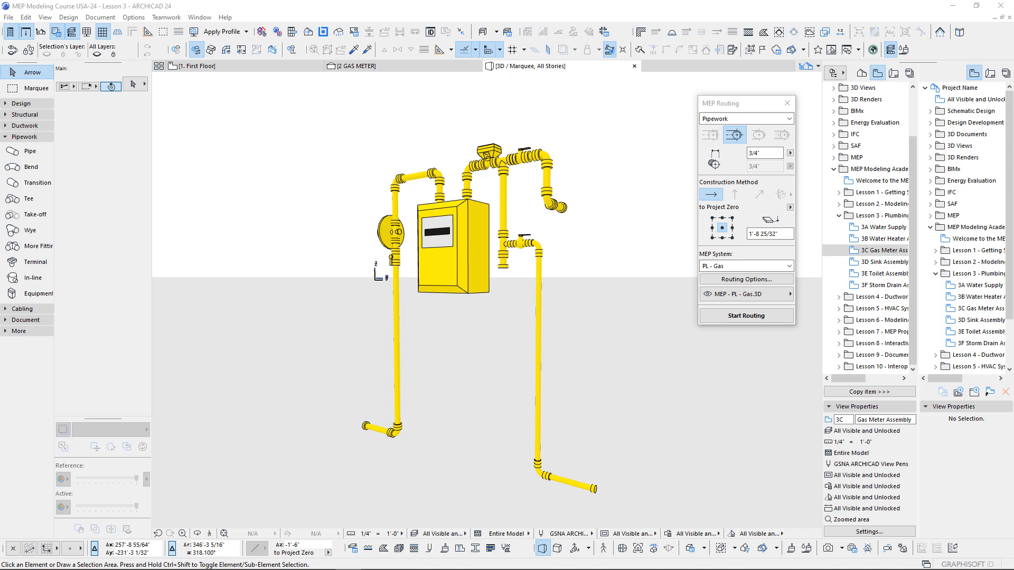
- Examine the yellow gas meter assembly in 3D, including its meter box, regulator, valves and connected pipe runs
shift+middle_drag(566, 404, 566, 404)
shift+middle_drag(482, 200, 403, 310)
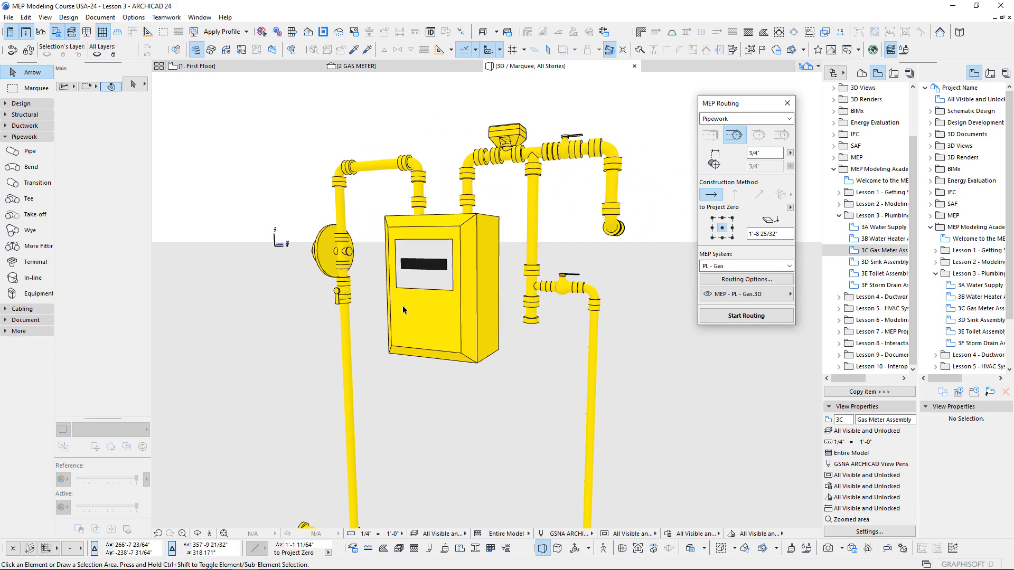
scroll(403, 310, down, 3)
scroll(403, 310, down, 2)
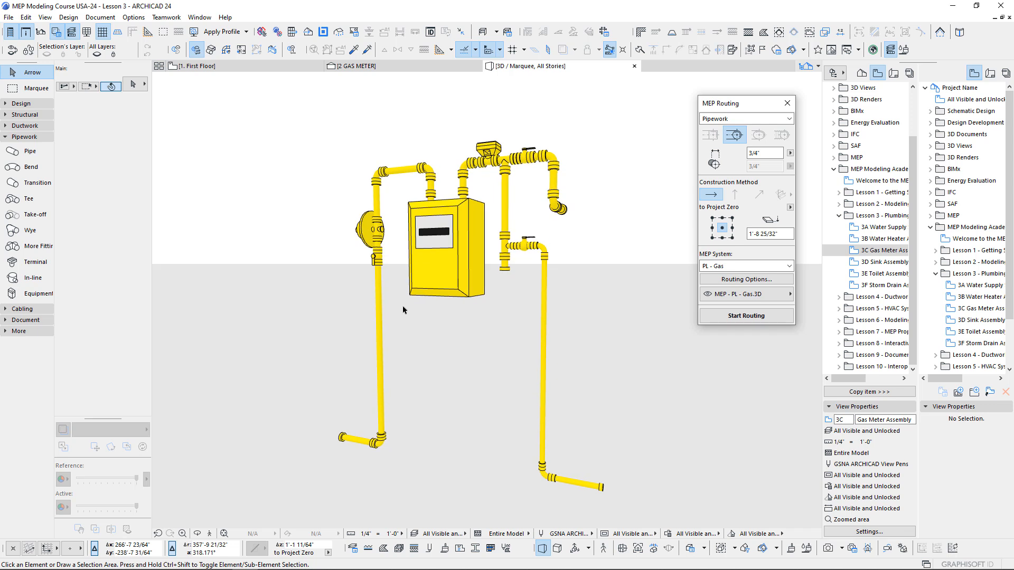
shift+middle_drag(403, 310, 403, 310)
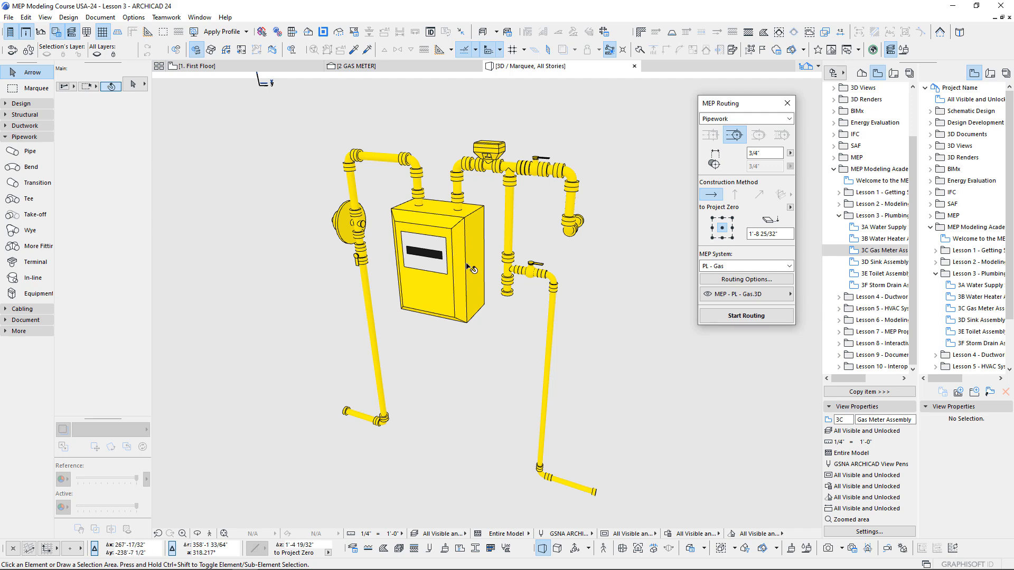
shift+middle_drag(453, 239, 524, 214)
shift+middle_drag(476, 369, 475, 348)
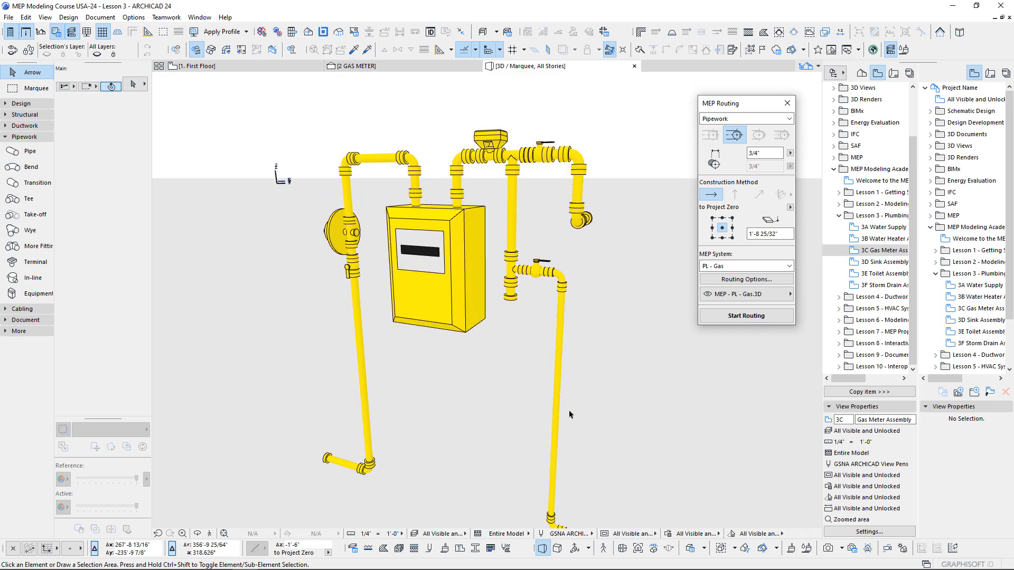
shift+middle_drag(569, 414, 569, 415)
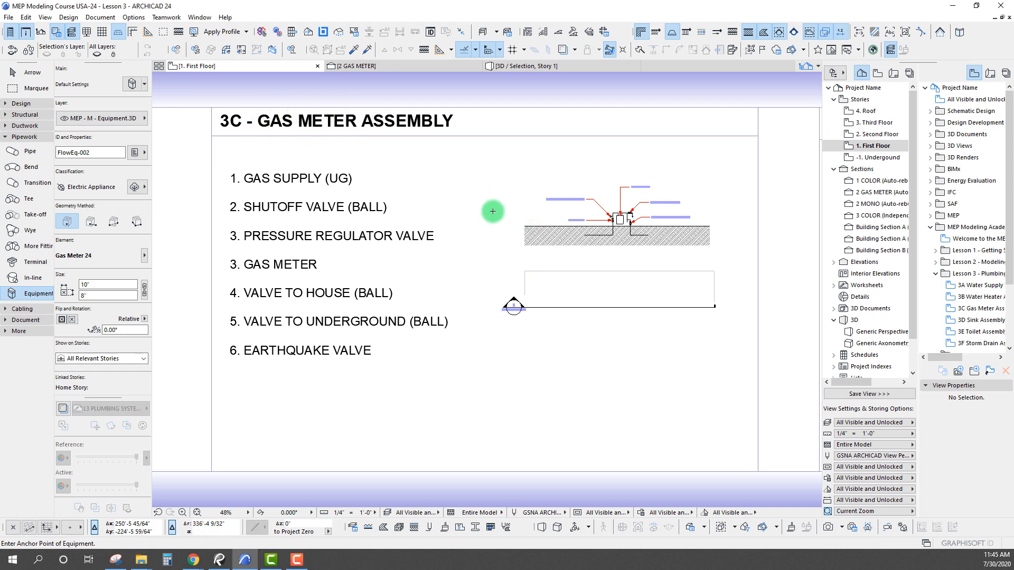
- Review the gas meter assembly's component list, labelled schematic and section marker on the first floor plan
scroll(477, 214, up, 2)
middle_drag(477, 213, 477, 215)
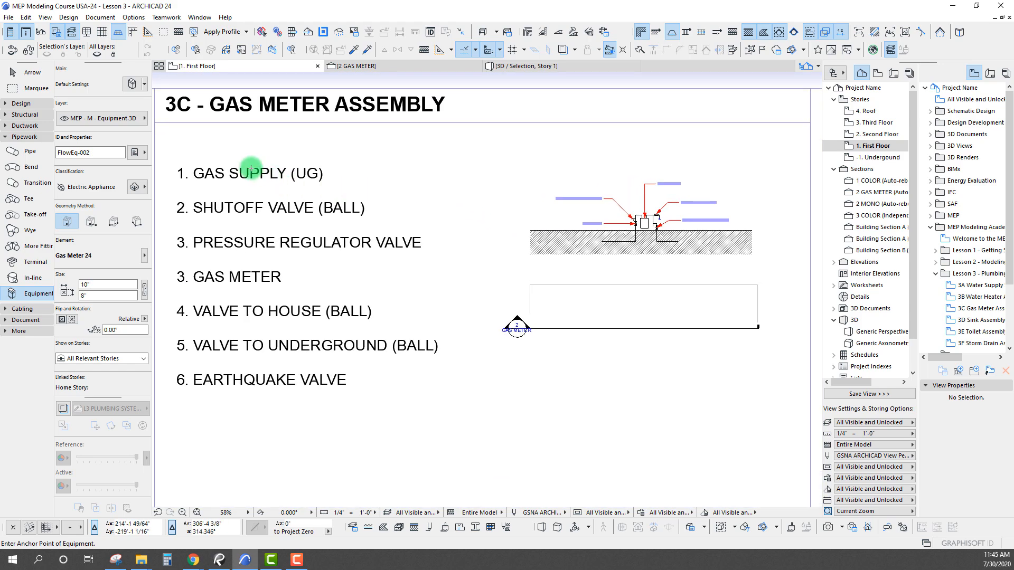
scroll(647, 222, up, 10)
scroll(540, 302, down, 3)
middle_drag(539, 301, 518, 320)
scroll(524, 288, up, 3)
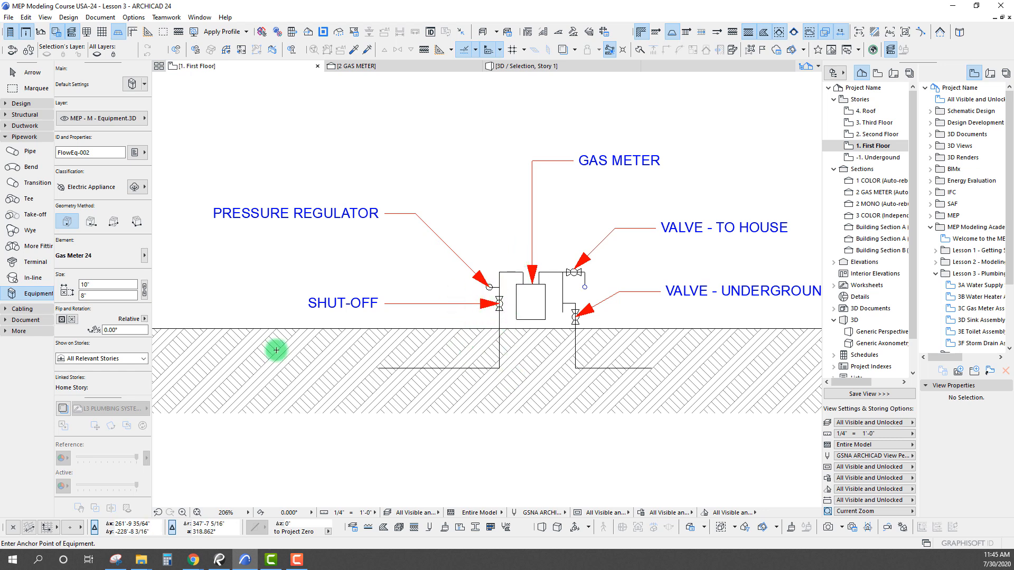
middle_drag(545, 357, 537, 372)
scroll(537, 372, down, 2)
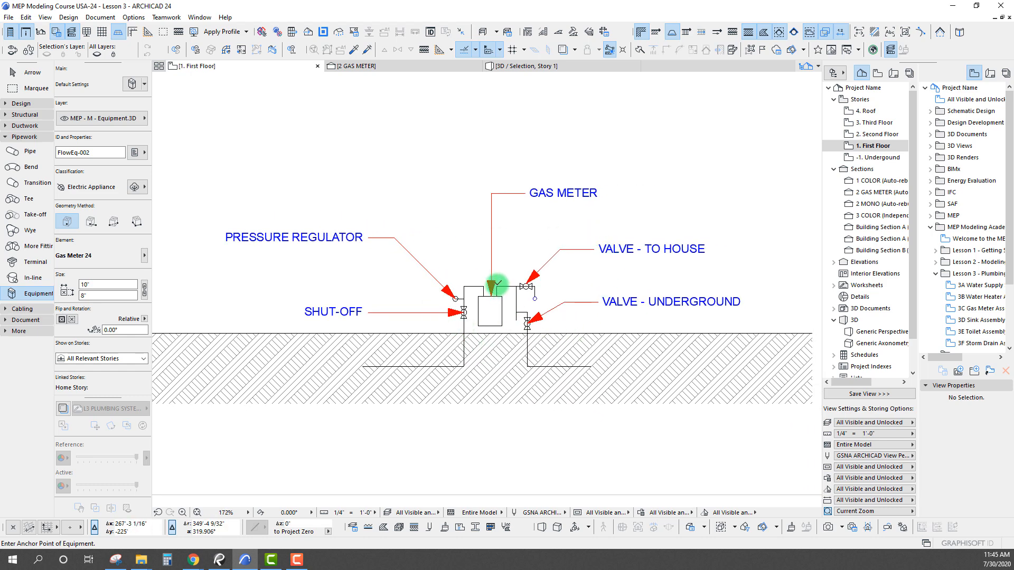
scroll(623, 291, up, 2)
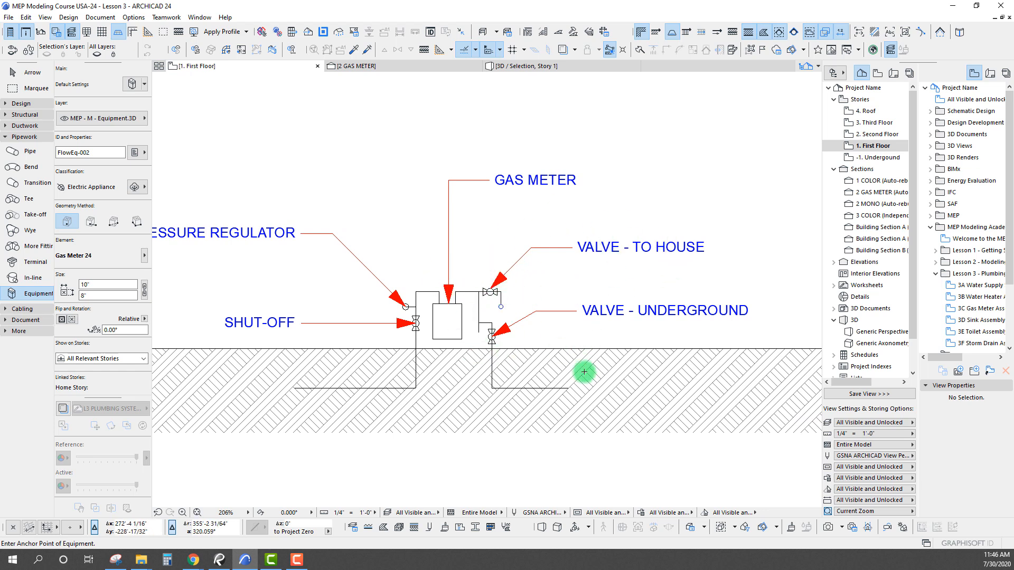
mouse_move(400, 348)
middle_down()
mouse_move(452, 319)
mouse_move(476, 215)
middle_up()
scroll(525, 289, down, 3)
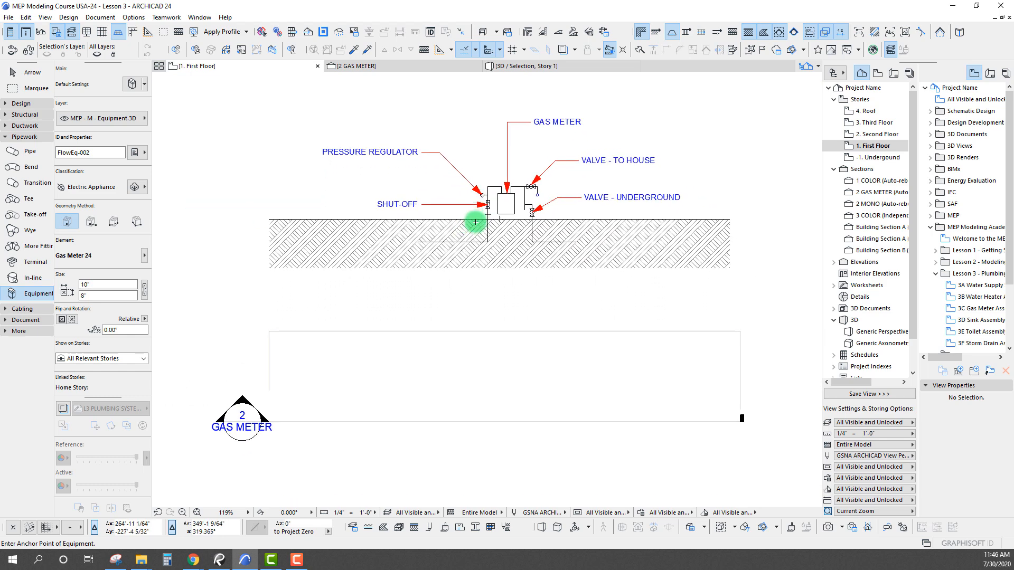
middle_drag(474, 256, 499, 273)
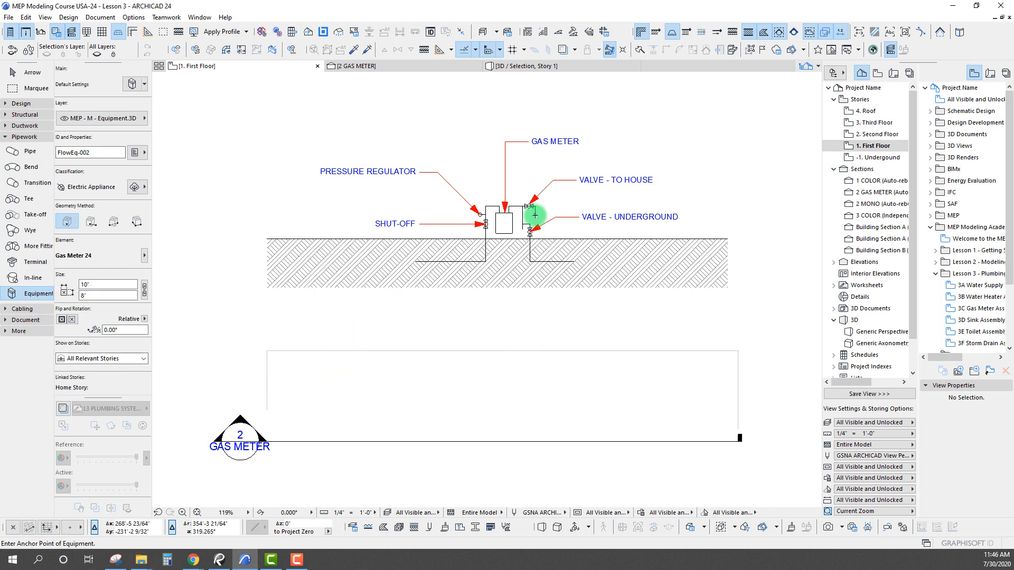
scroll(515, 368, down, 3)
middle_drag(515, 368, 655, 315)
scroll(570, 341, down, 1)
mouse_move(559, 339)
middle_down()
mouse_move(577, 324)
mouse_move(560, 297)
middle_up()
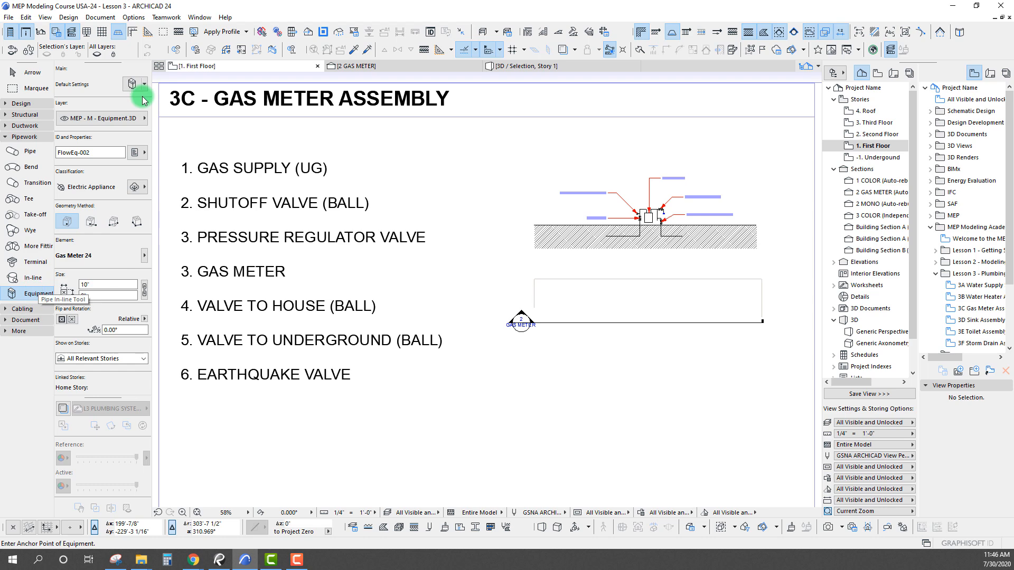
- In the Equipment defaults, select Gas Meter 24 from MEP Library 24's 33 Utilities 24 folder and reset it to default settings
click(132, 84)
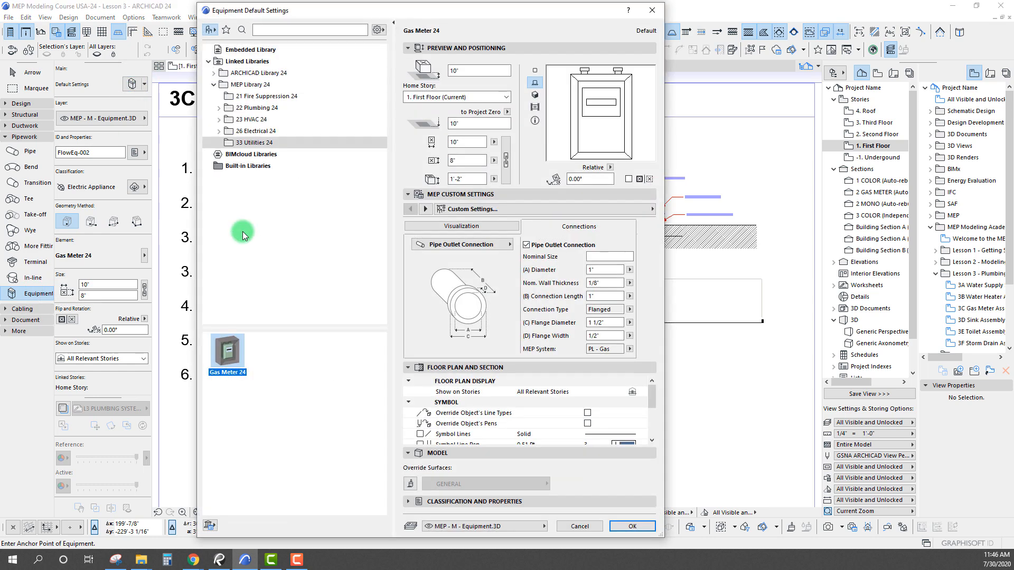
click(245, 84)
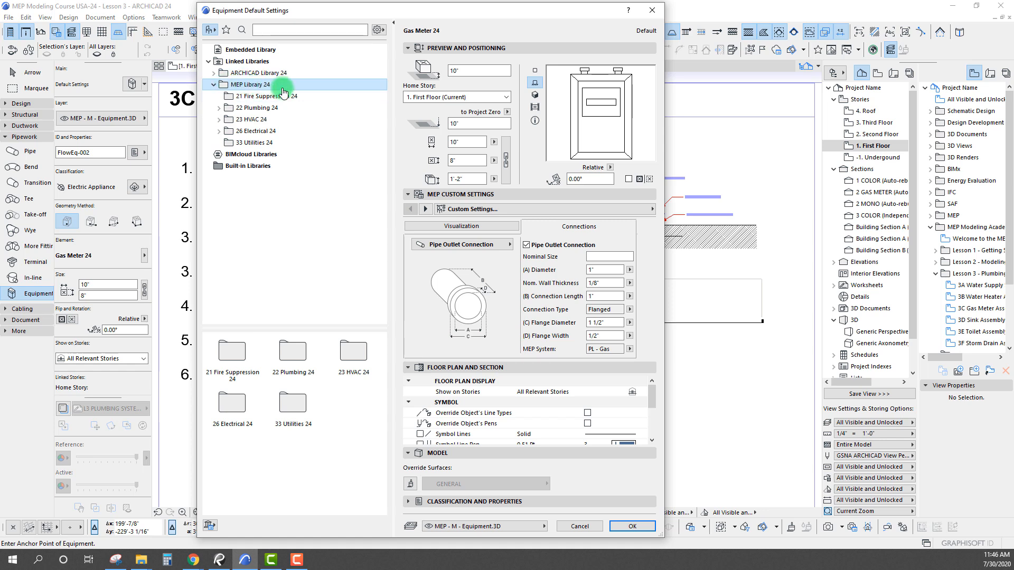
click(254, 144)
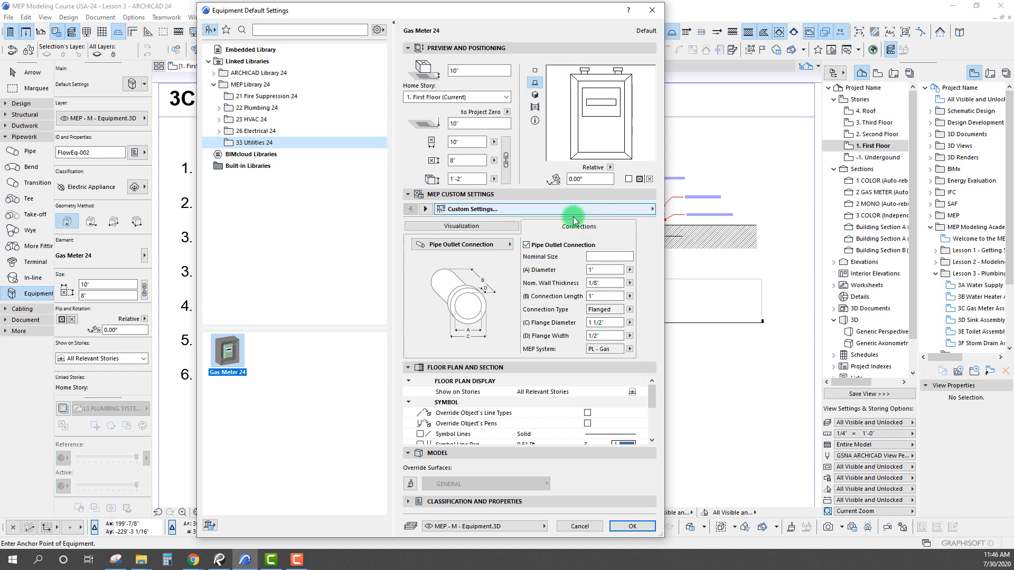
right_click(223, 361)
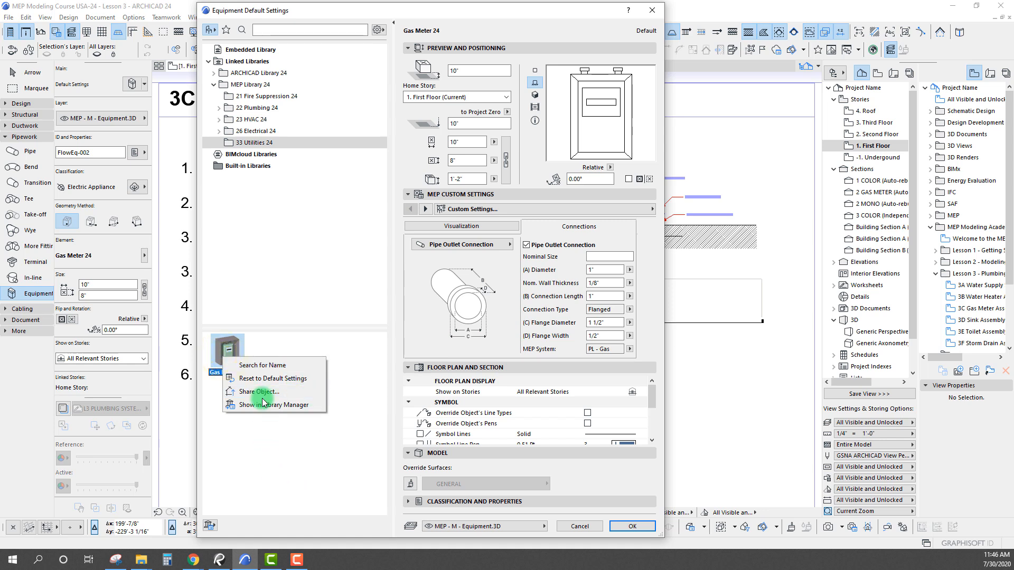
click(266, 379)
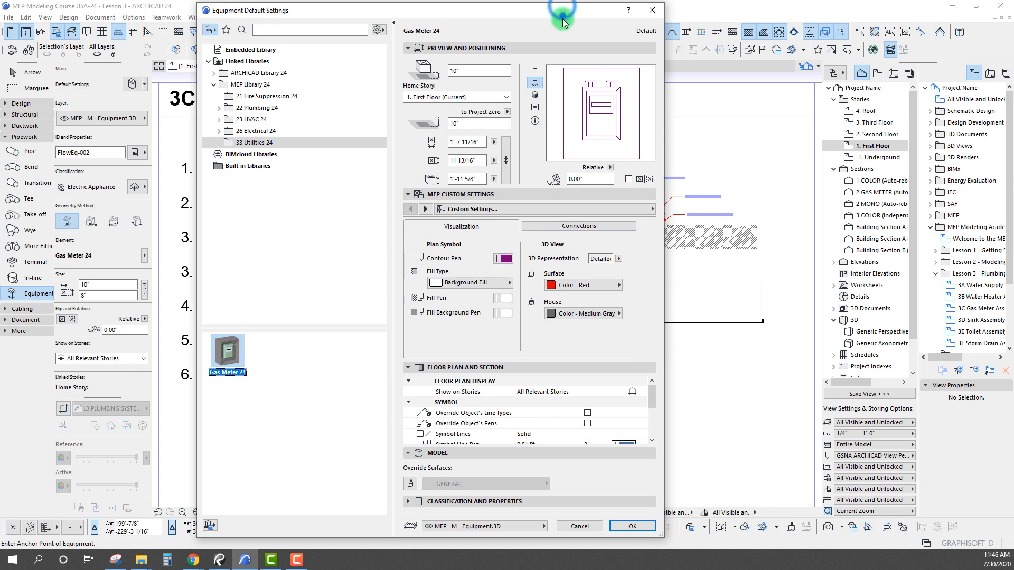
- Set the gas meter's 3D surface to Color - Yellow
drag(563, 17, 563, 23)
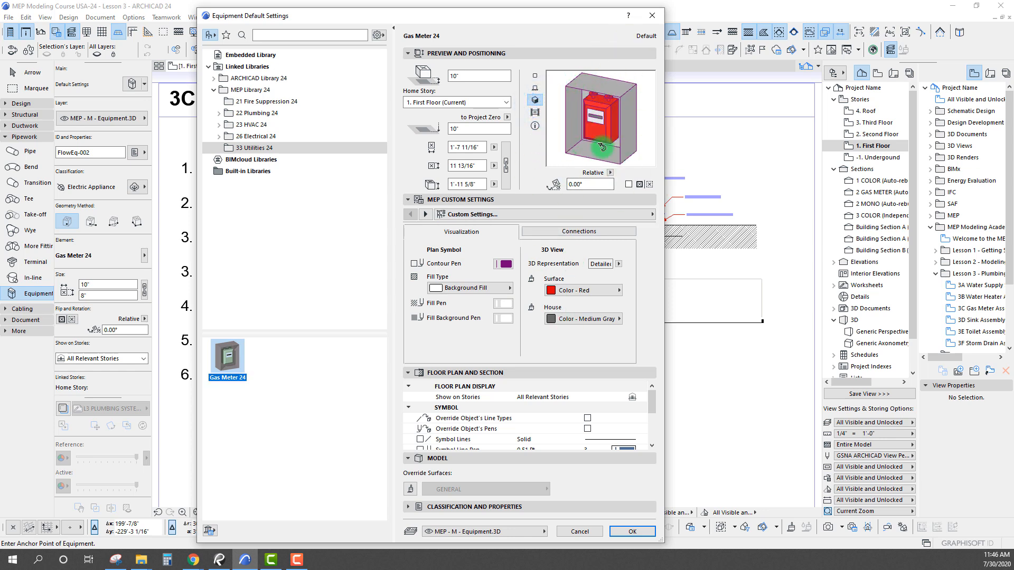
click(583, 290)
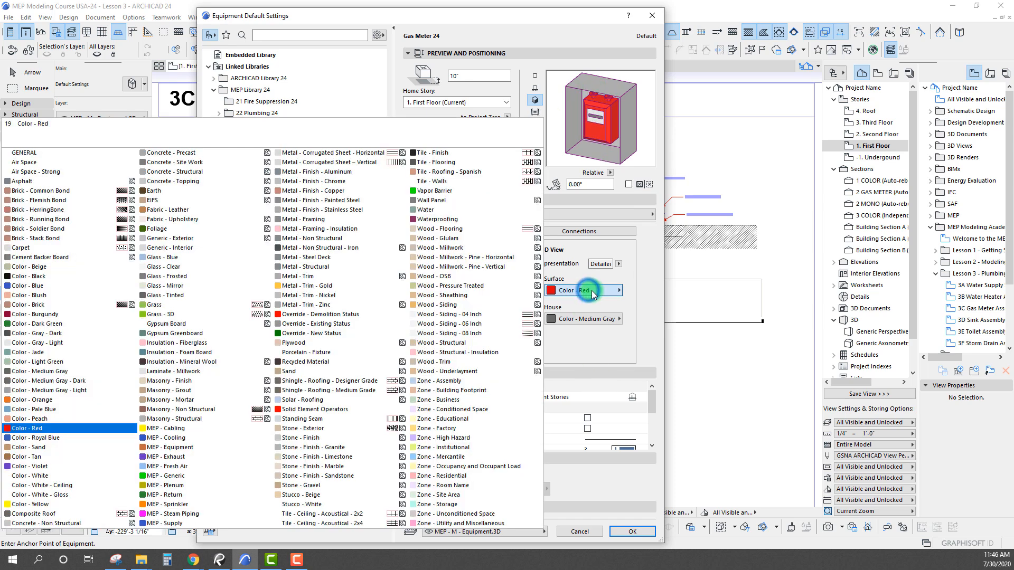
click(54, 505)
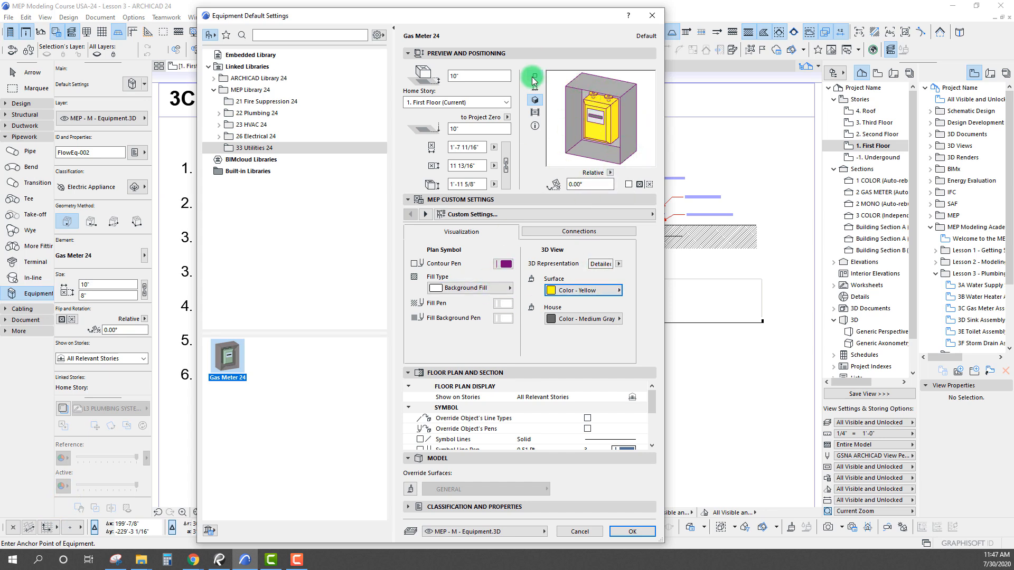
- Turn off the House parameter of the gas meter and return to its custom settings
click(426, 214)
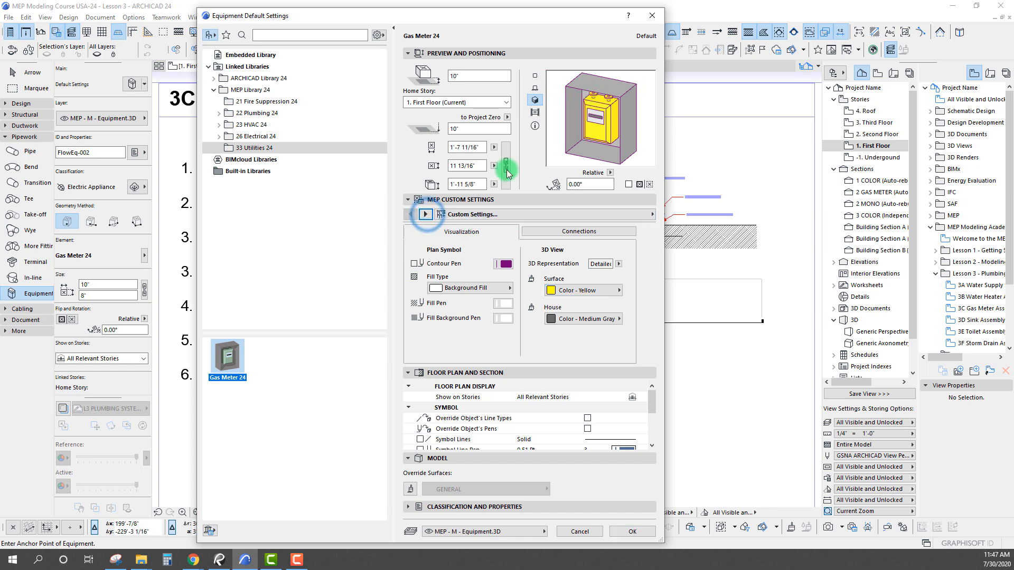
click(588, 262)
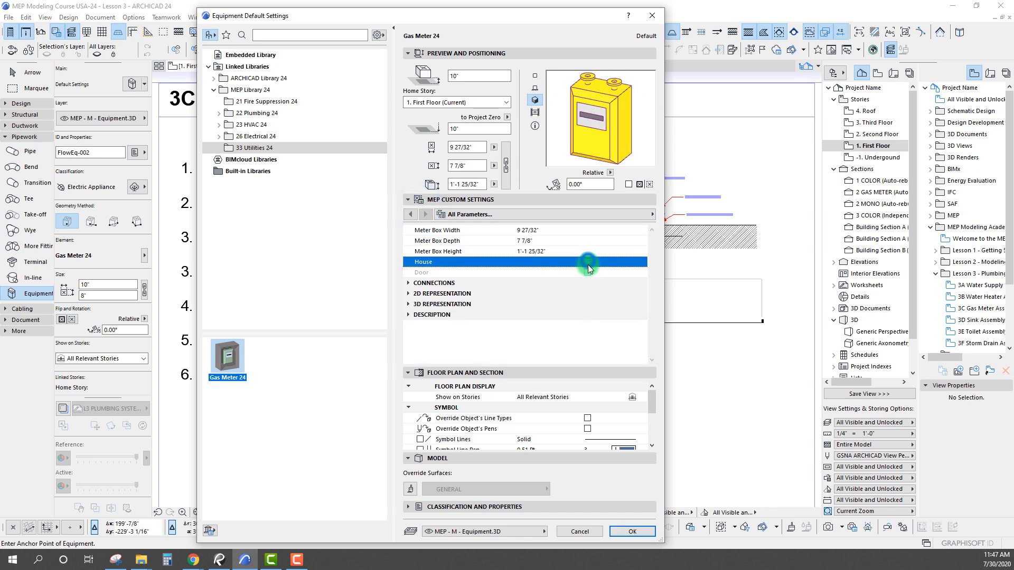
click(412, 215)
click(580, 143)
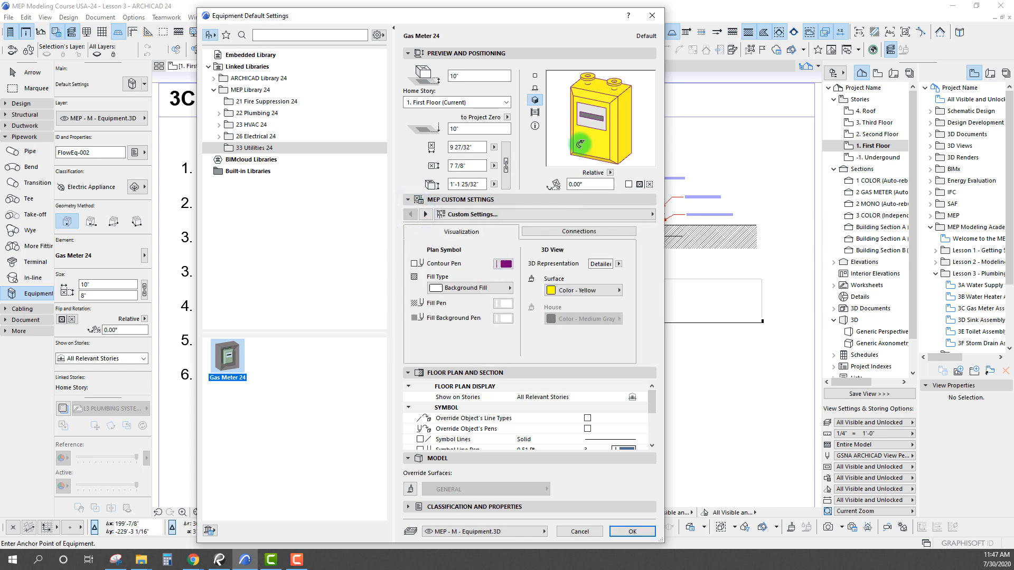
- Preview the gas meter in plan and set its plan symbol's contour pen to black
click(536, 77)
click(503, 264)
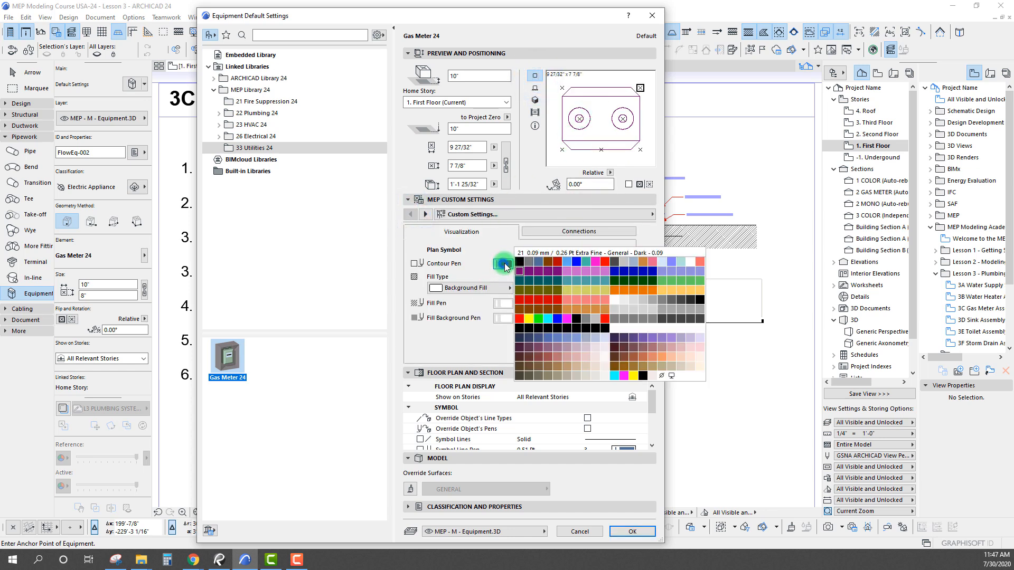
click(525, 330)
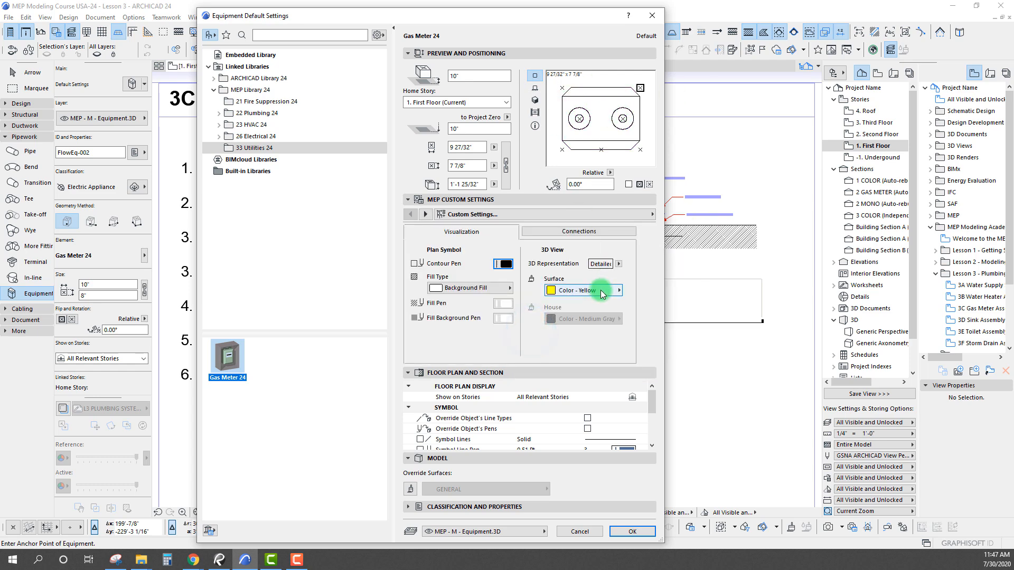
- Give the gas meter's plan symbol a 50 % solid fill with a yellow fill pen
click(492, 288)
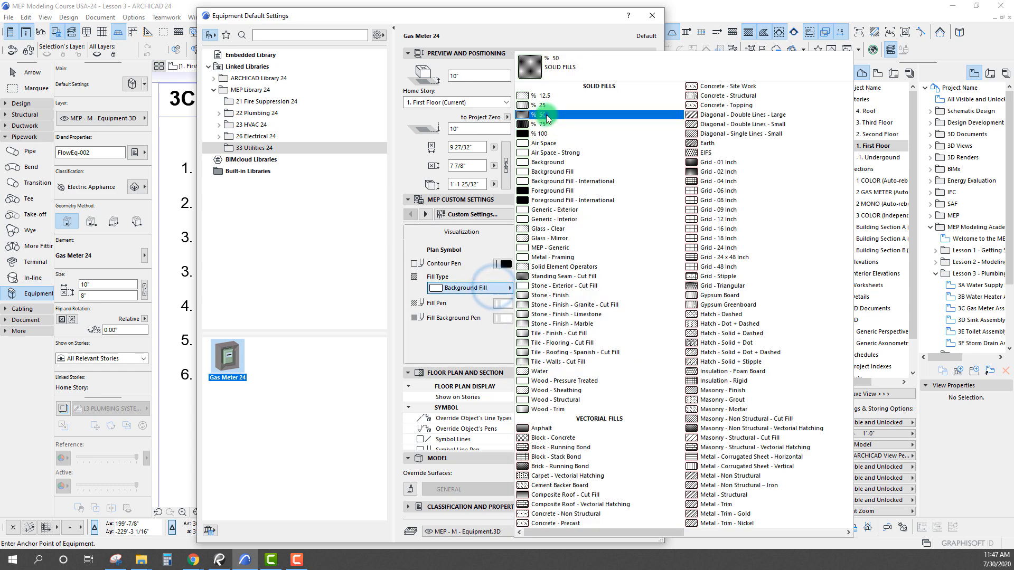
click(546, 114)
click(503, 304)
click(530, 359)
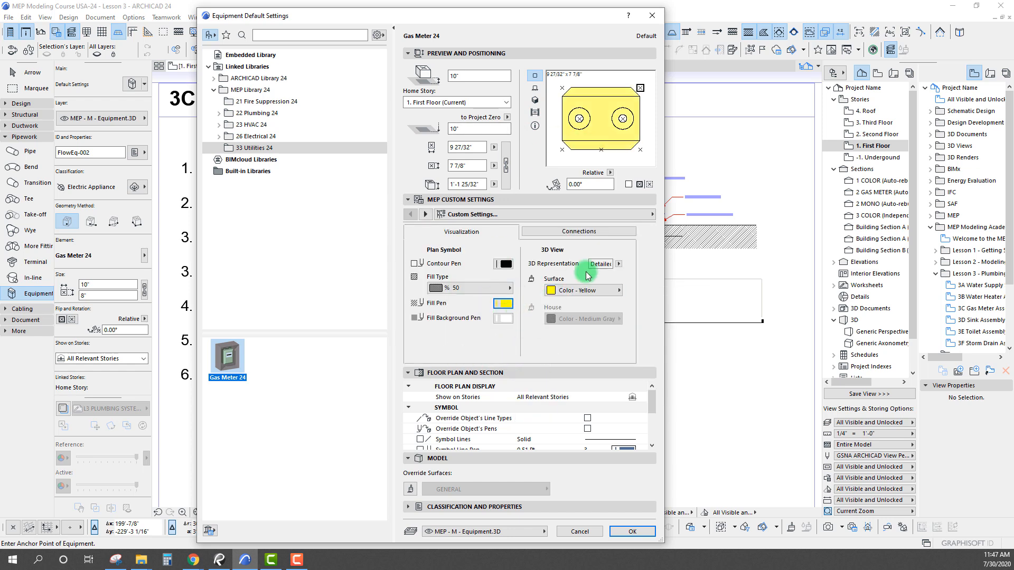
- Set the plan symbol's fill background pen to the window background colour
click(502, 318)
click(661, 431)
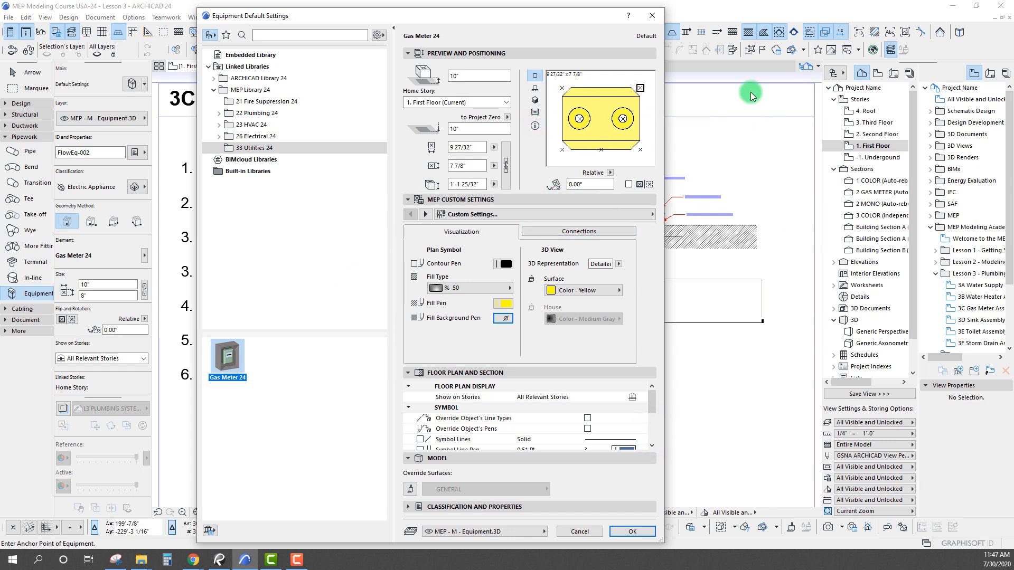
click(500, 320)
click(674, 429)
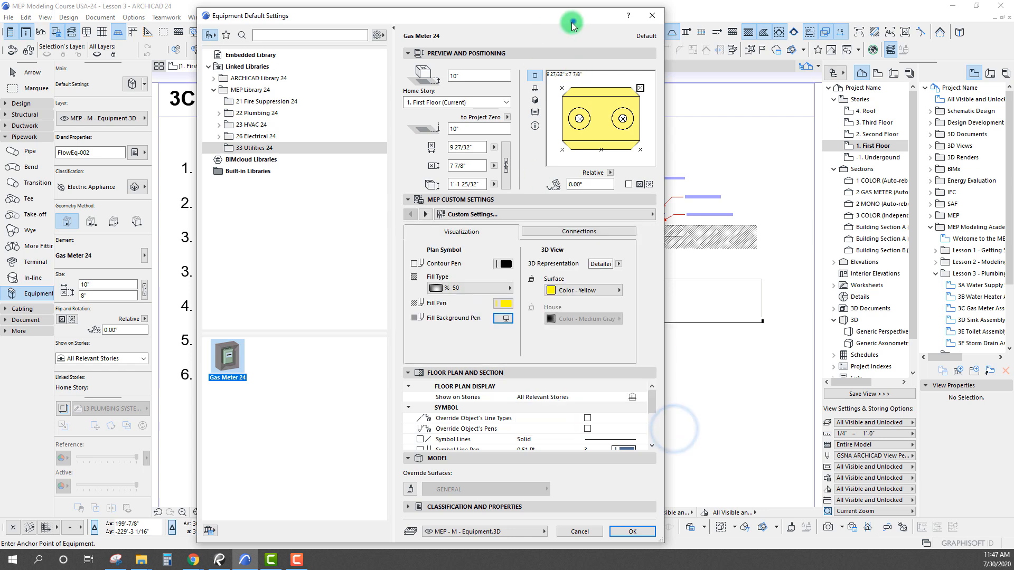
- Open the gas meter's pipe inlet connection settings and preview the meter in 3D
drag(575, 25, 559, 36)
click(515, 244)
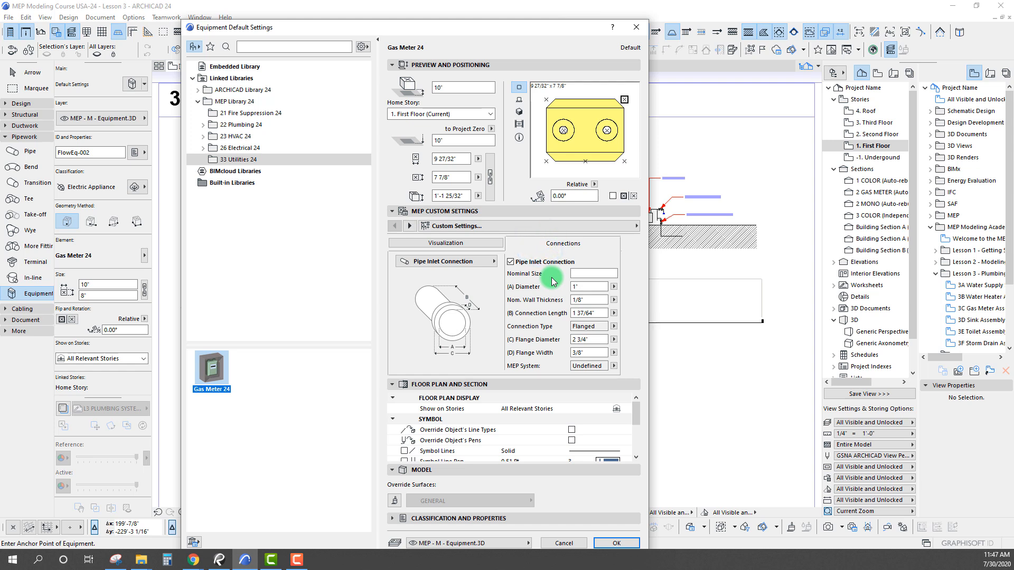
click(519, 112)
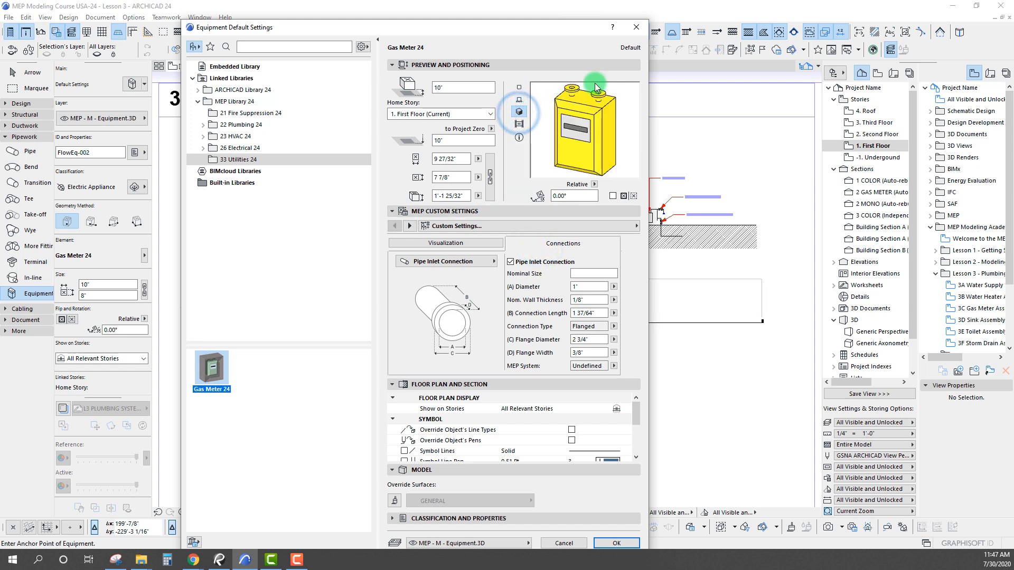
click(586, 287)
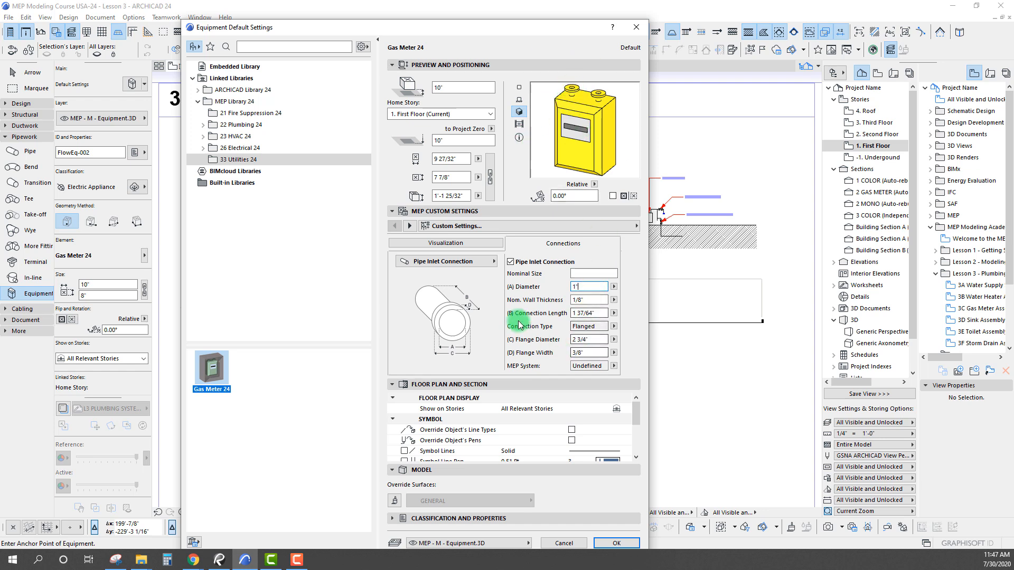
click(602, 312)
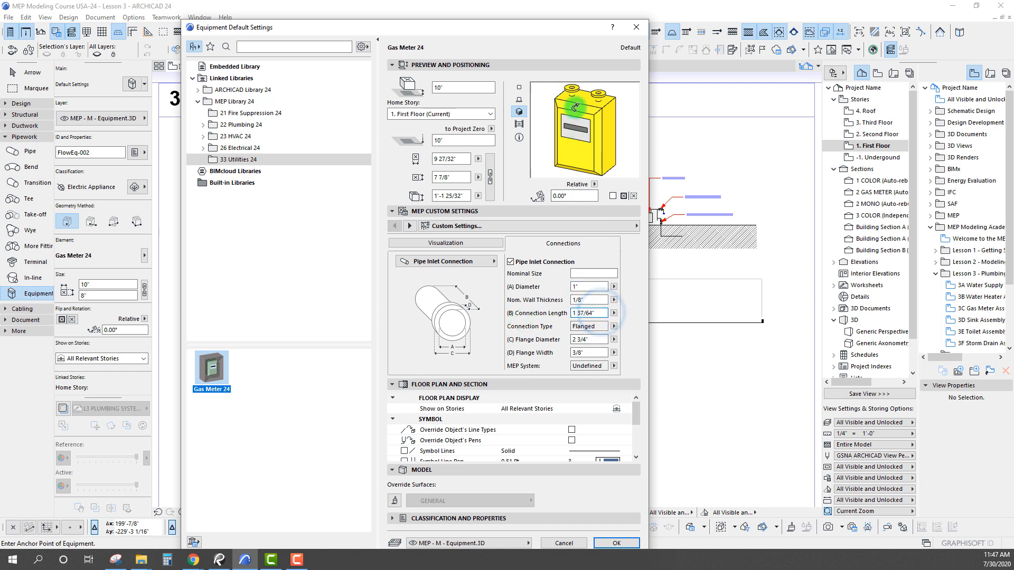
- Try a flange diameter of 1 1/2" for the pipe inlet connection
click(594, 339)
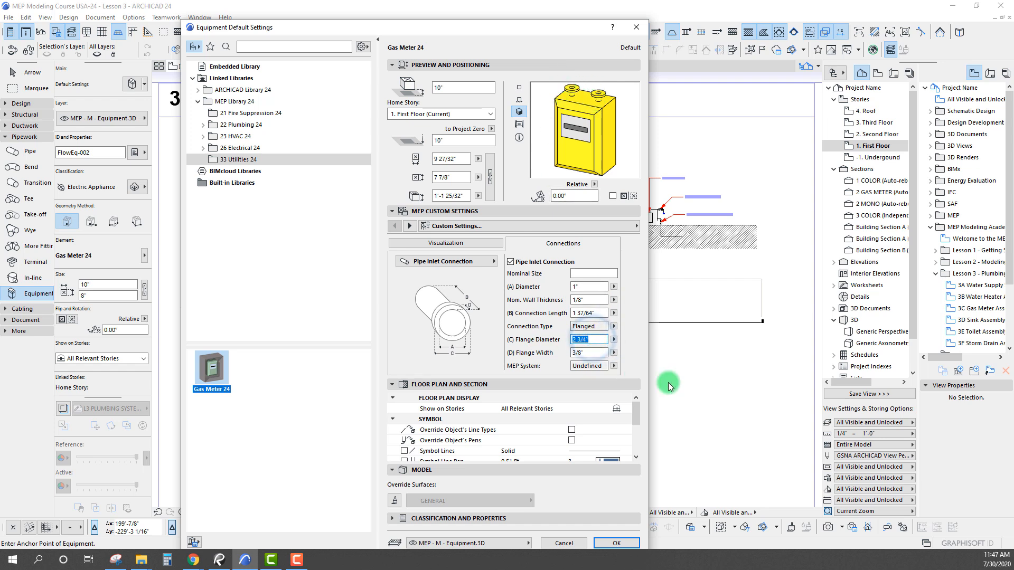
text(1.5)
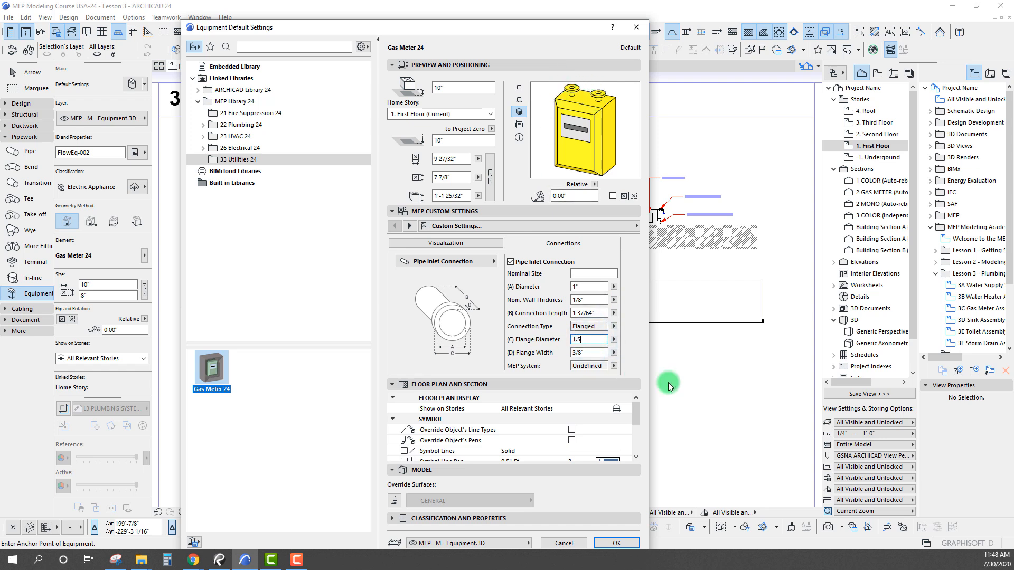
key(Return)
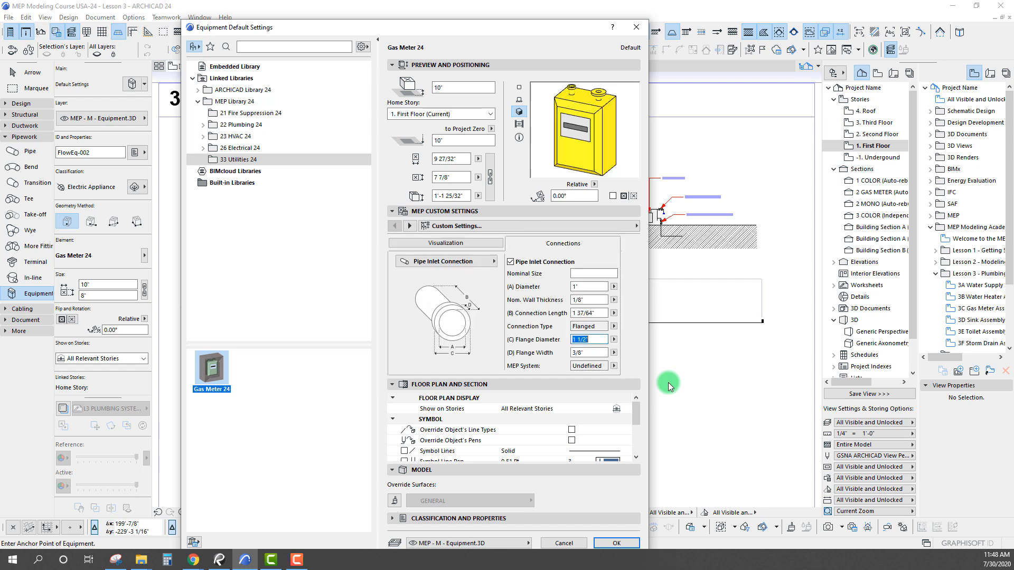
- Set the pipe inlet connection's flange diameter to 1 3/4" and its flange width to 1/2"
click(586, 341)
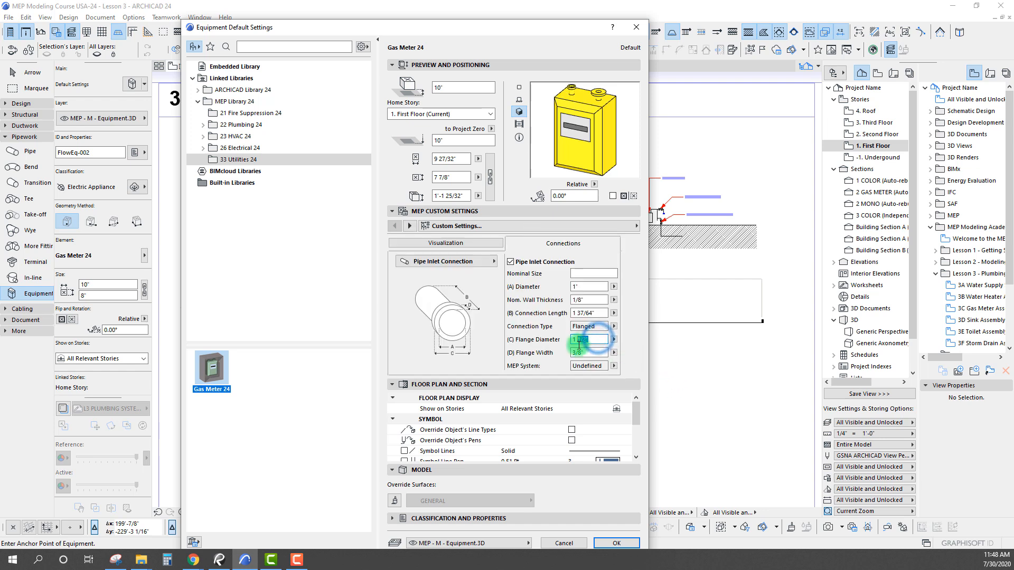
text(3/4")
key(Return)
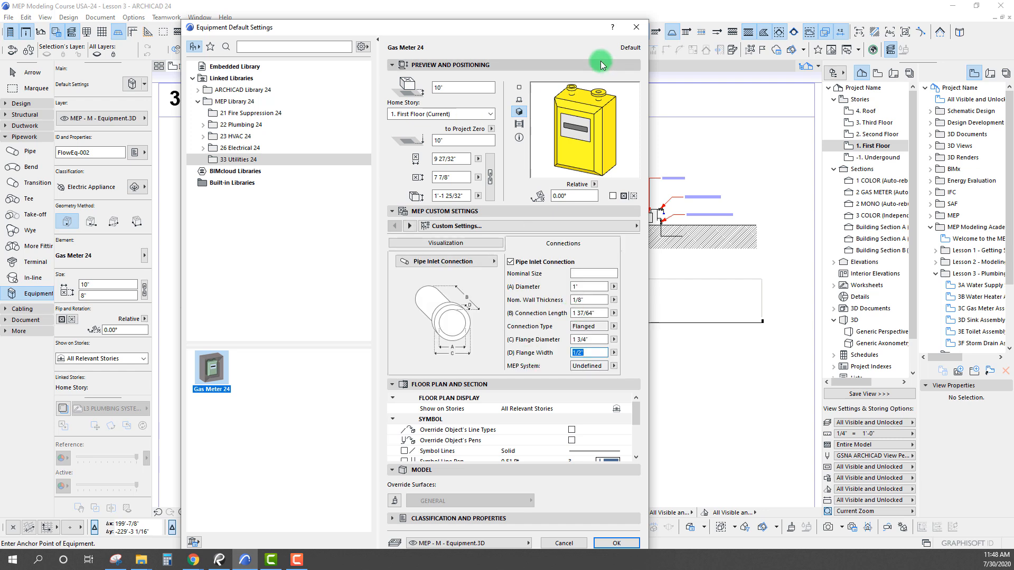
- Assign the pipe inlet connection to the PL - Gas system and set its connection length to 1 1/2"
click(614, 367)
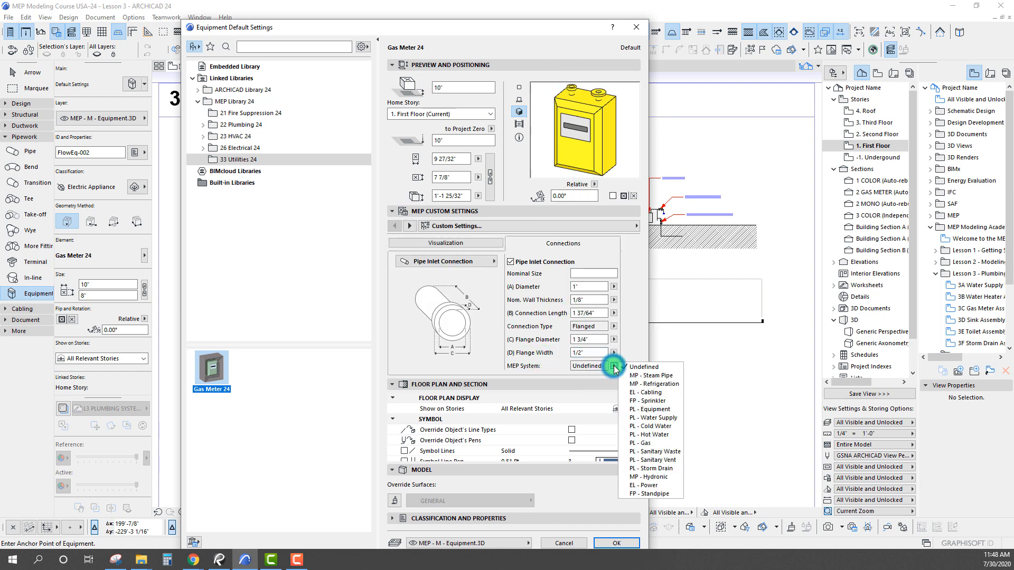
click(645, 444)
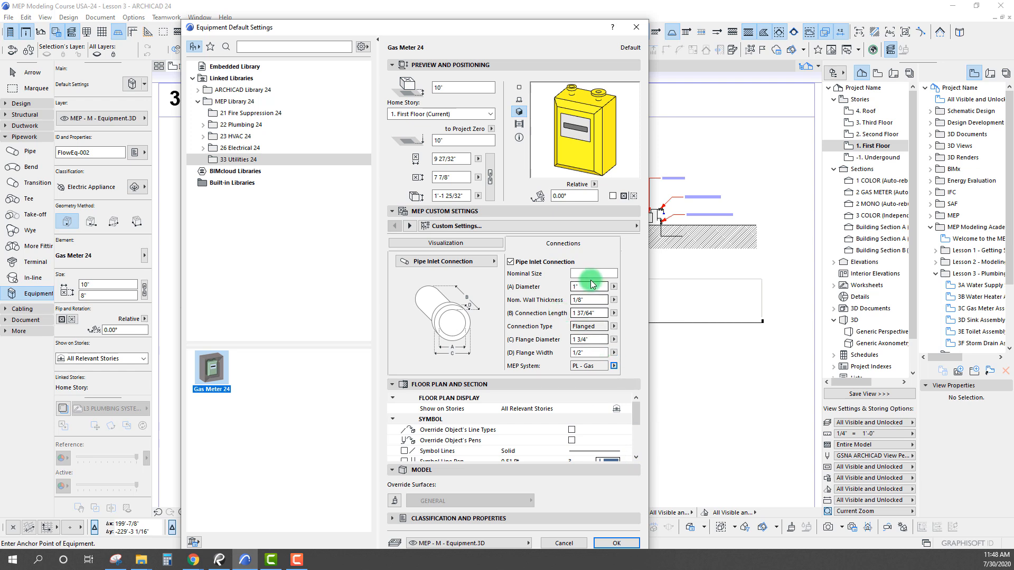
click(600, 312)
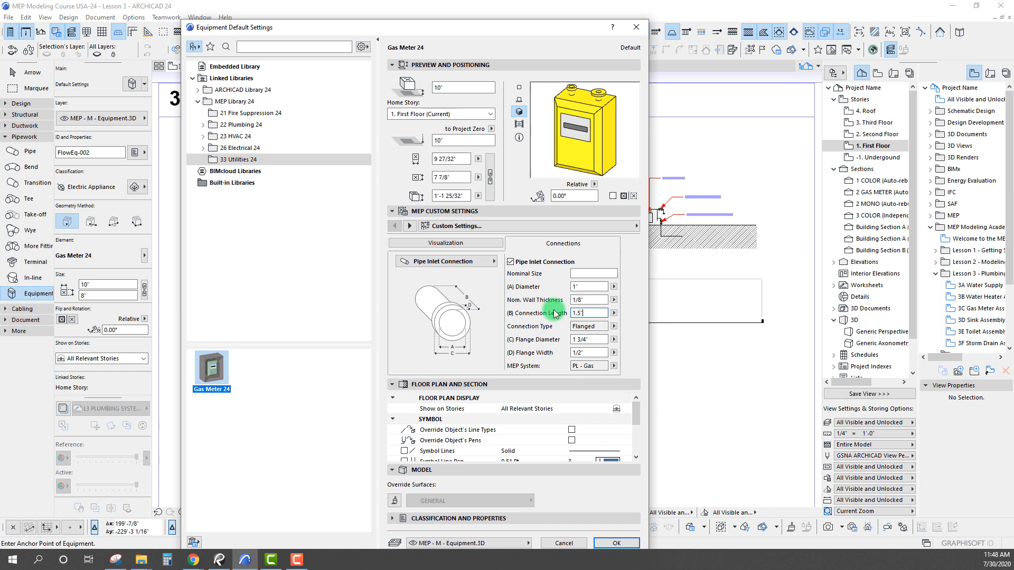
key(Tab)
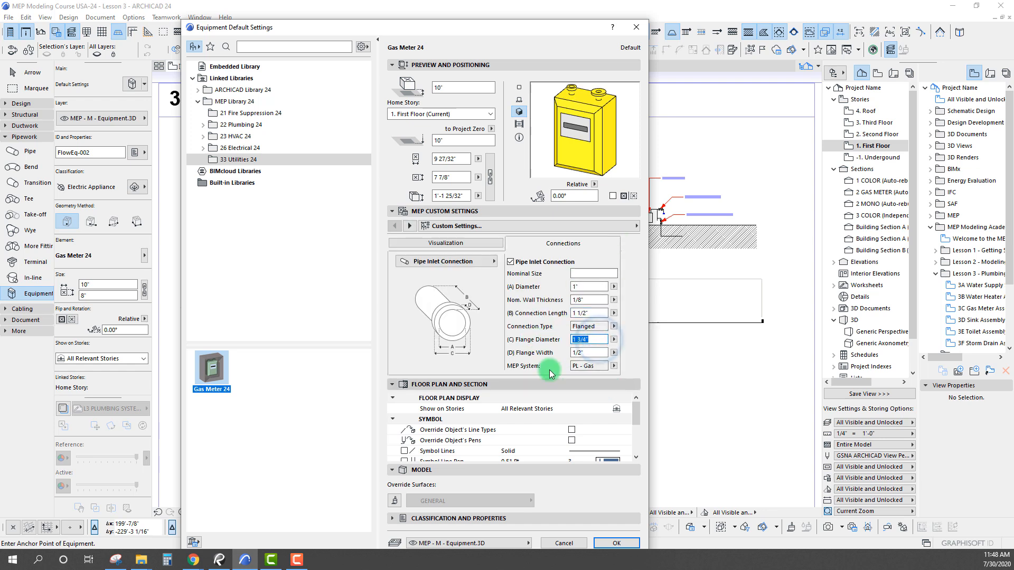
- Switch to the pipe outlet connection and set its connection length to 1 1/2"
click(477, 261)
click(541, 274)
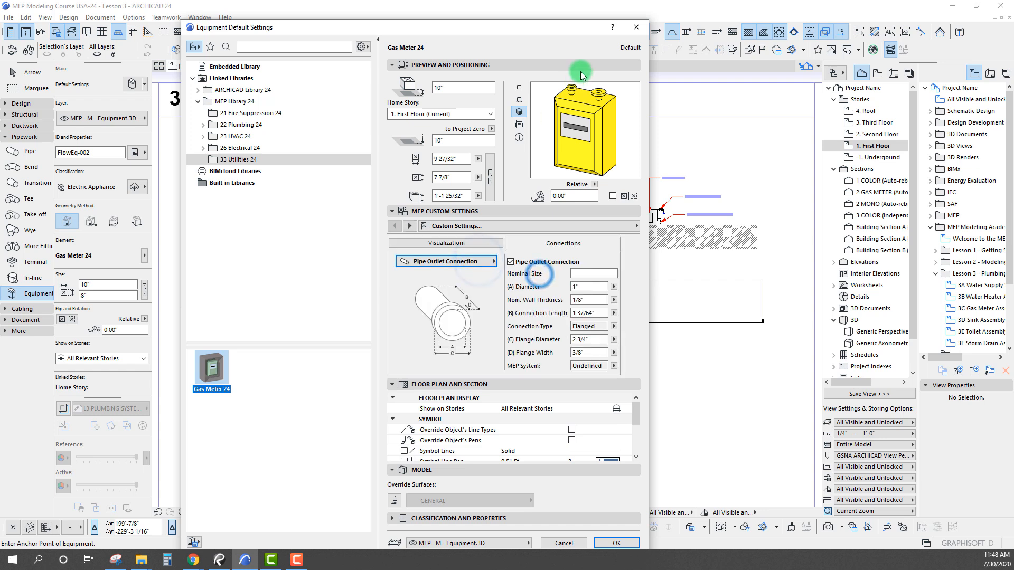
click(599, 313)
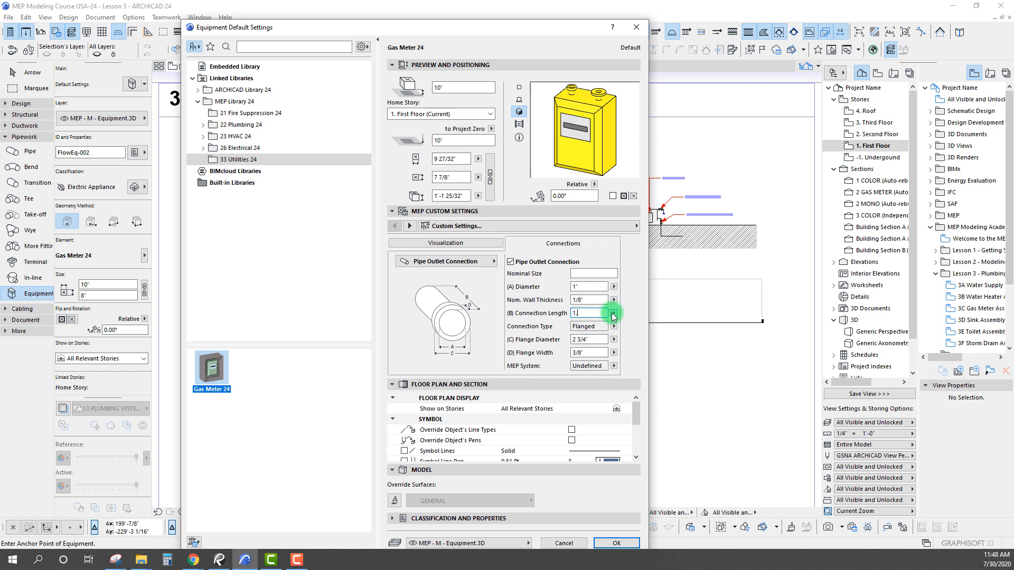
key(Return)
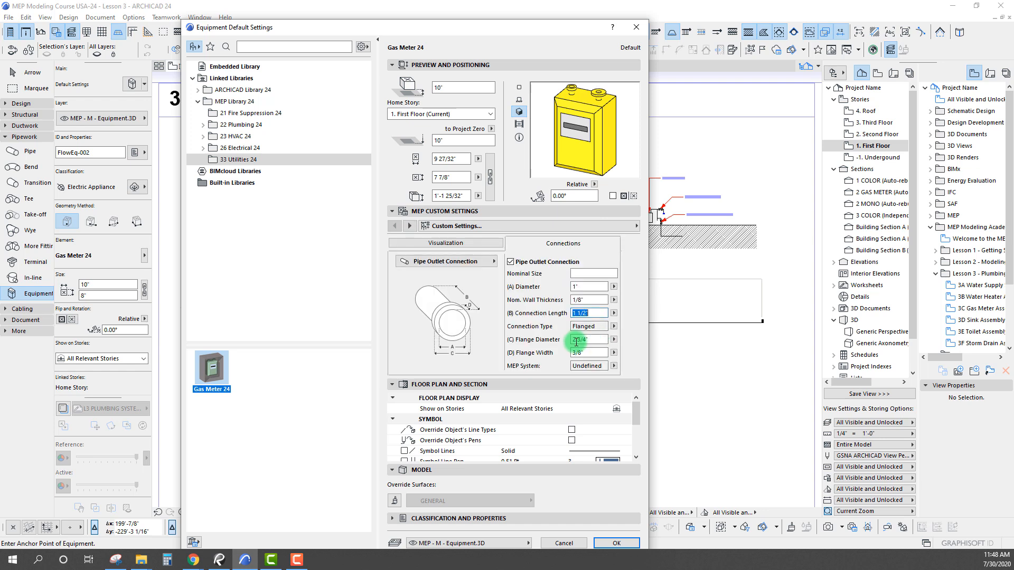
- Give the pipe outlet connection a 1 3/4" flange diameter, a 1/2" flange width and the PL - Gas system
double_click(594, 339)
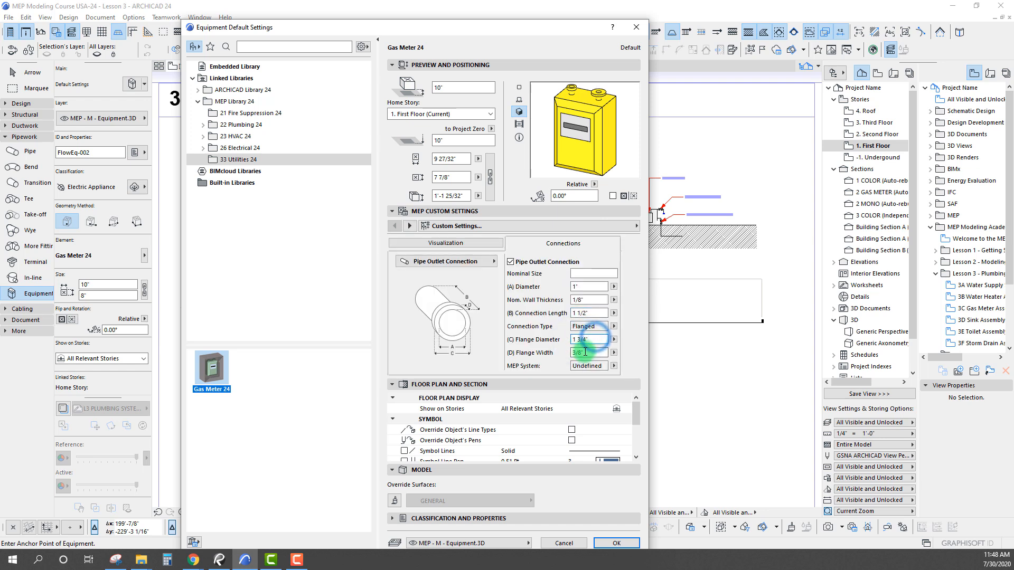
text(1/2)
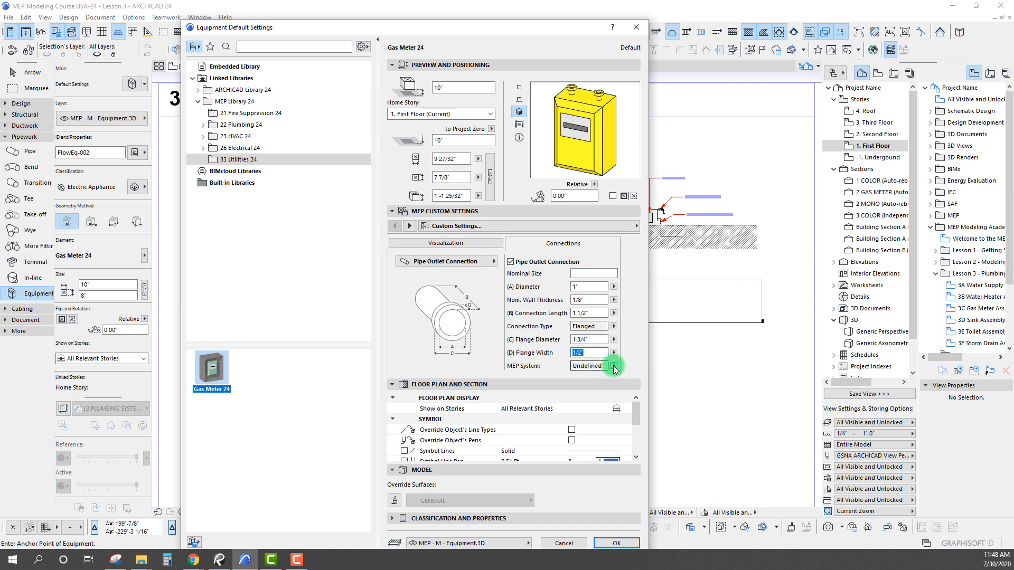
click(615, 367)
click(657, 443)
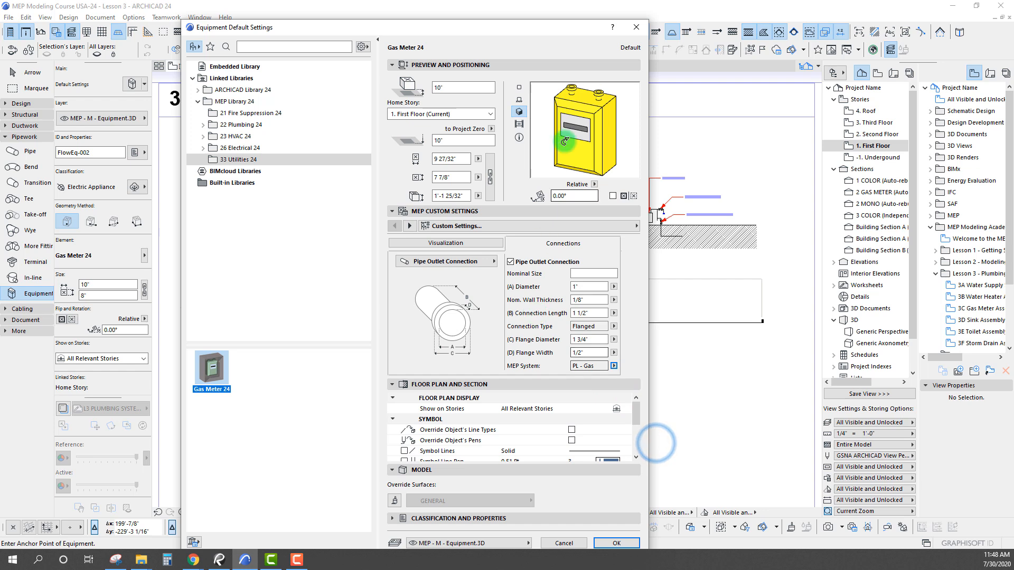
- Set the gas meter's elevation above the home story to 8" and its width to 10"
click(520, 101)
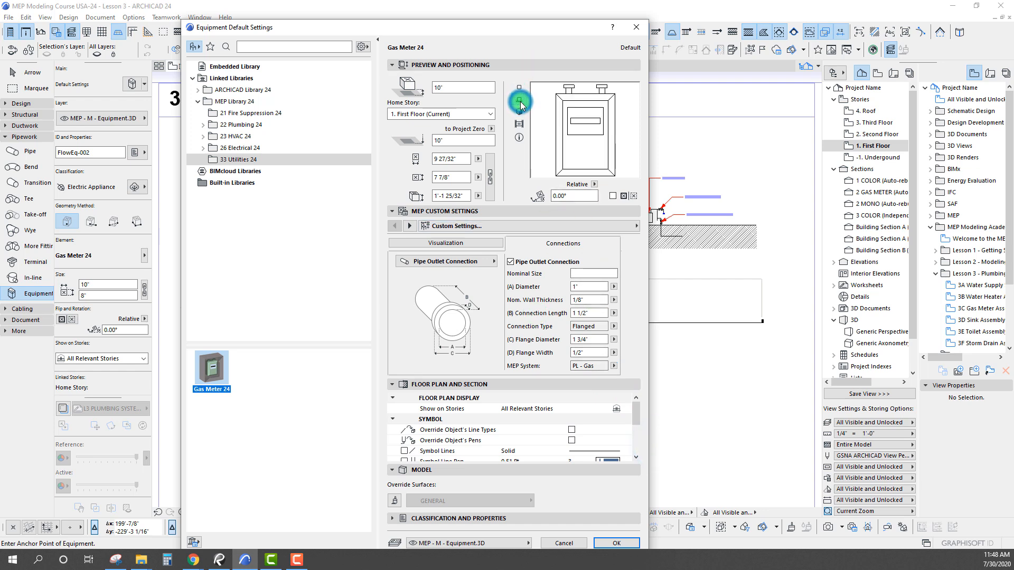
click(518, 86)
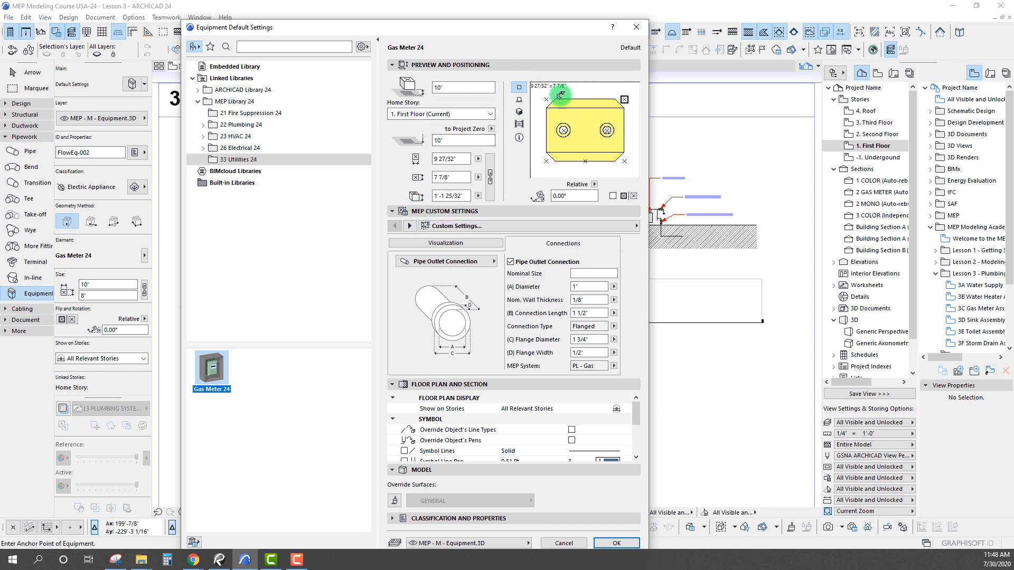
drag(453, 88, 427, 93)
click(445, 87)
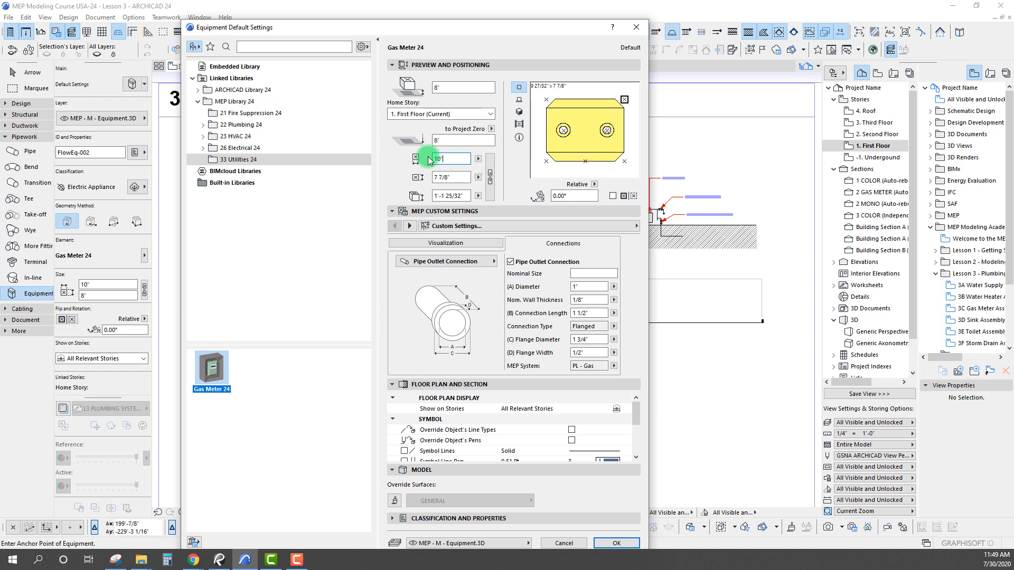
- Set the gas meter's depth to 8" and its height to 1'-2", check it in 3D and accept the settings
click(452, 176)
text(8)
key(Tab)
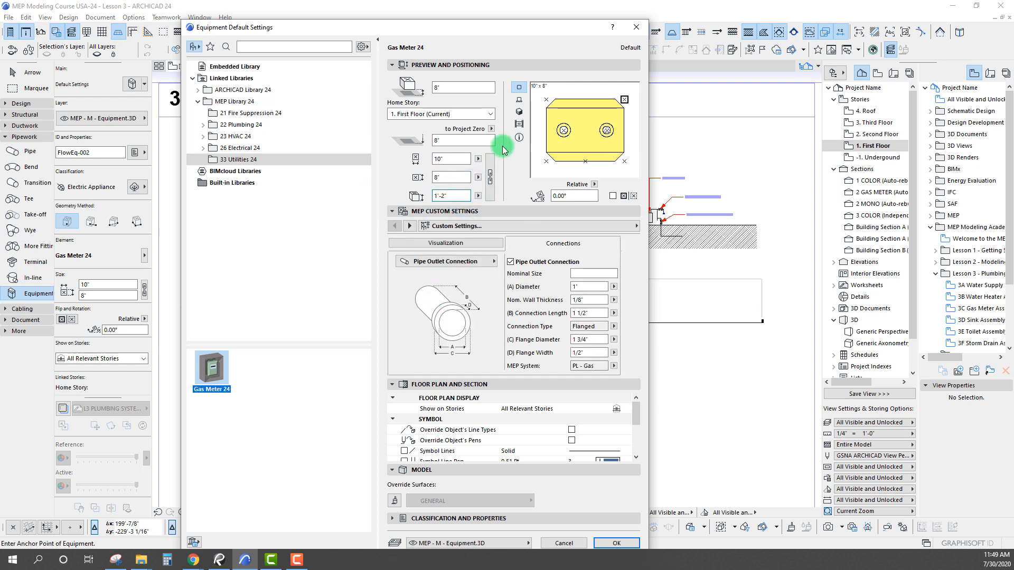
click(519, 111)
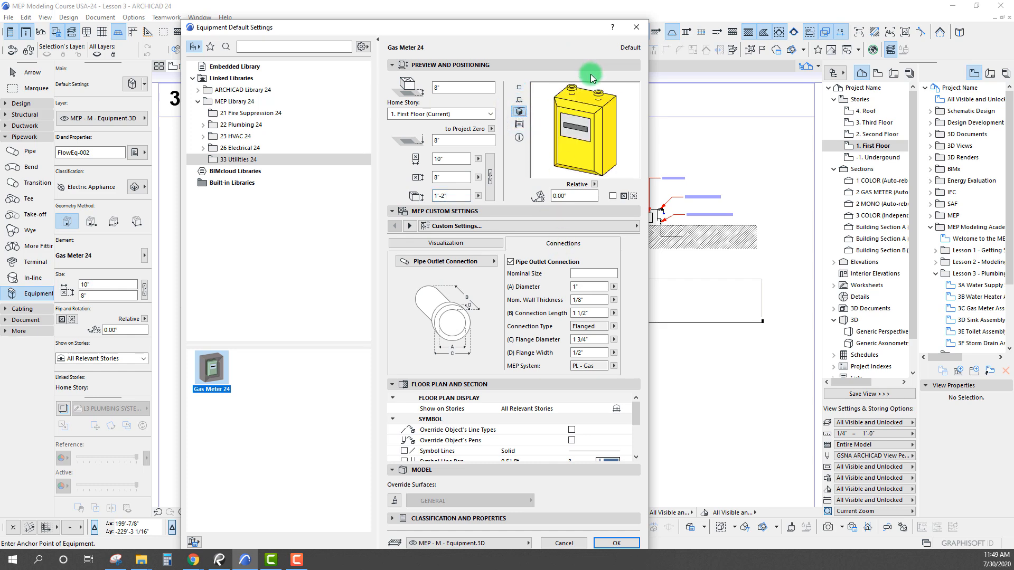
click(616, 544)
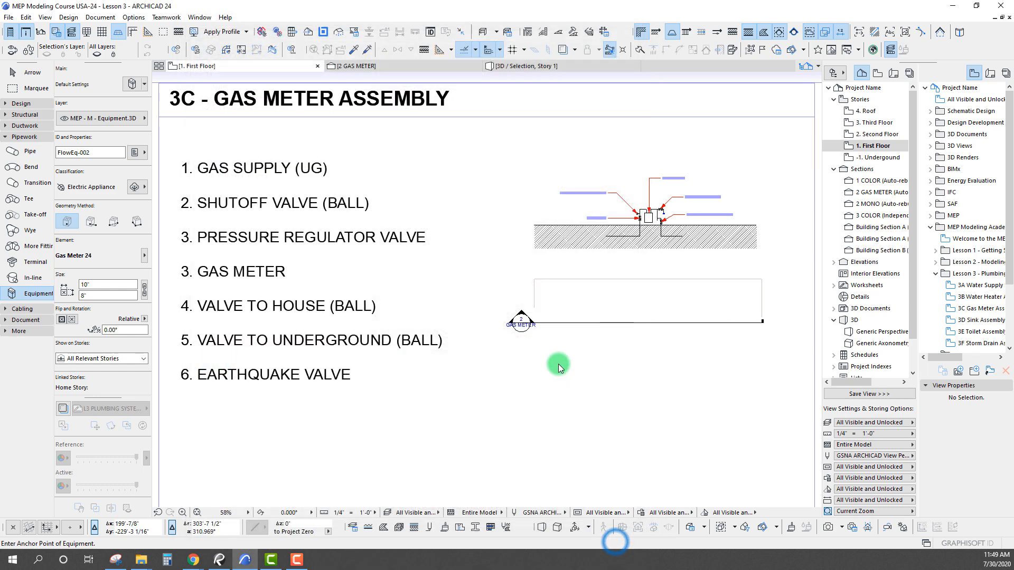
- Set the gas meter to show on the home story and one story down
scroll(421, 353, up, 3)
scroll(407, 353, down, 2)
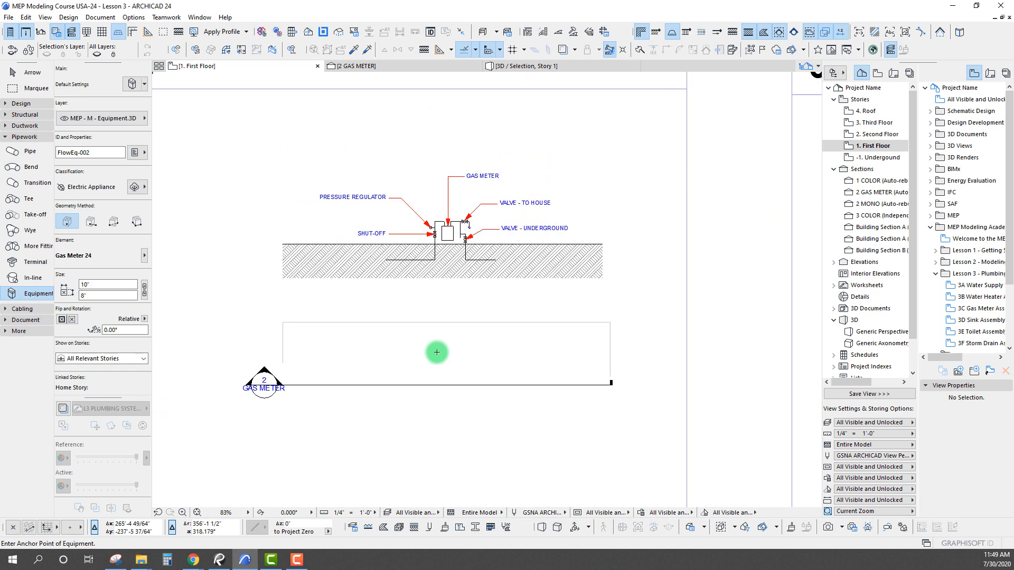
scroll(108, 304, down, 3)
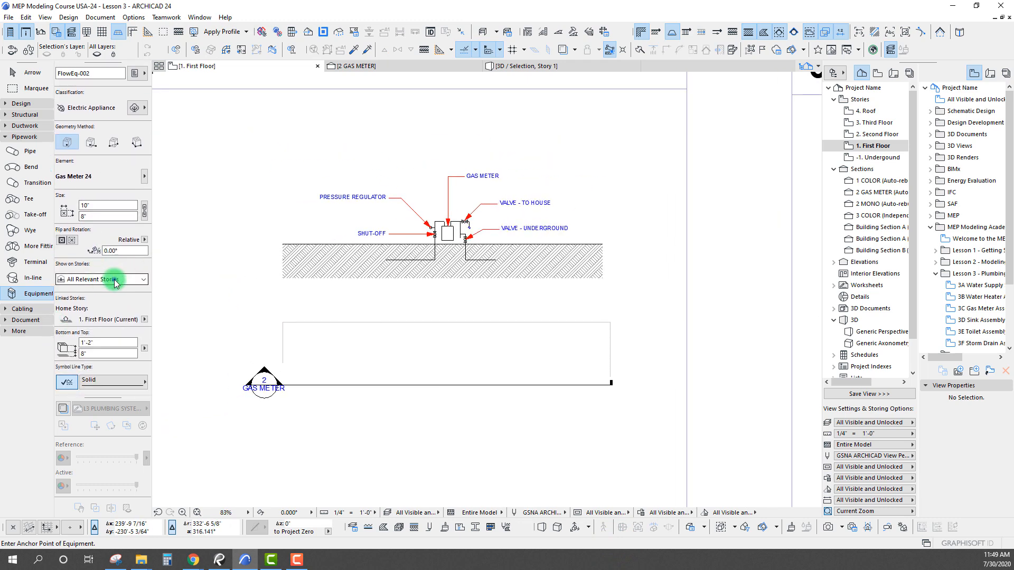
click(145, 278)
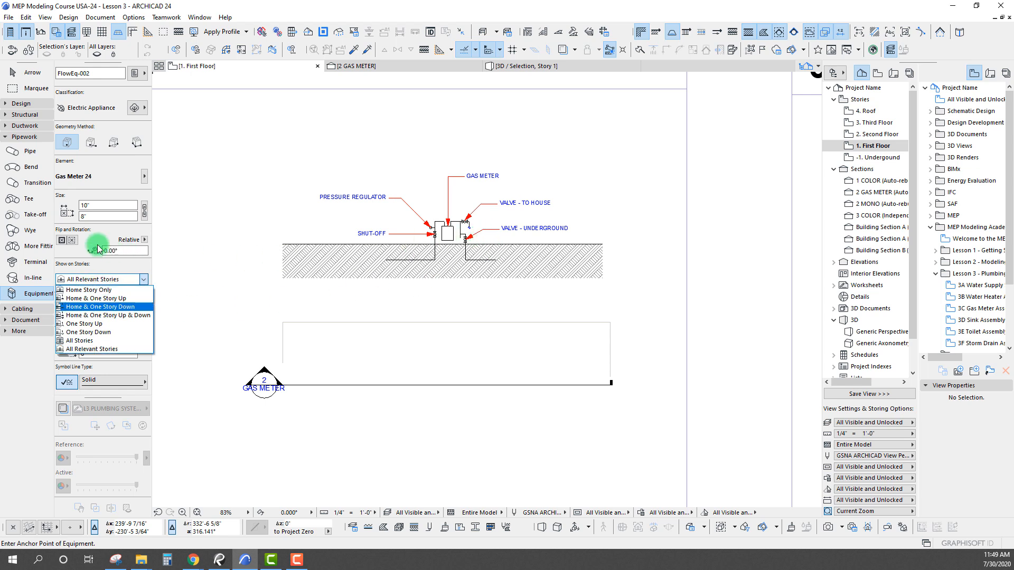
click(96, 307)
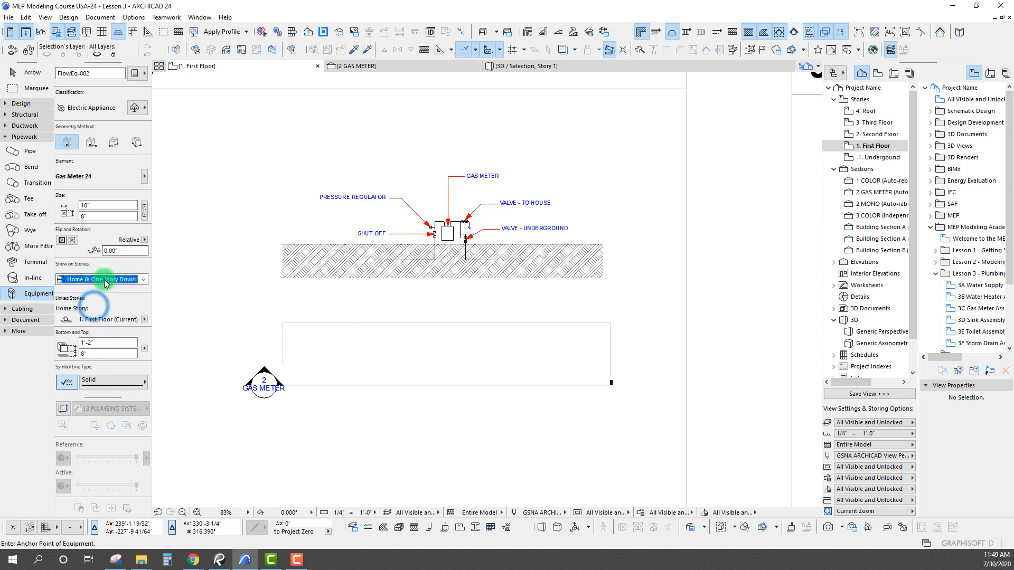
- Place the gas meter inside the plan rectangle above the section line and align it below the diagram's gas meter symbol
scroll(453, 344, up, 3)
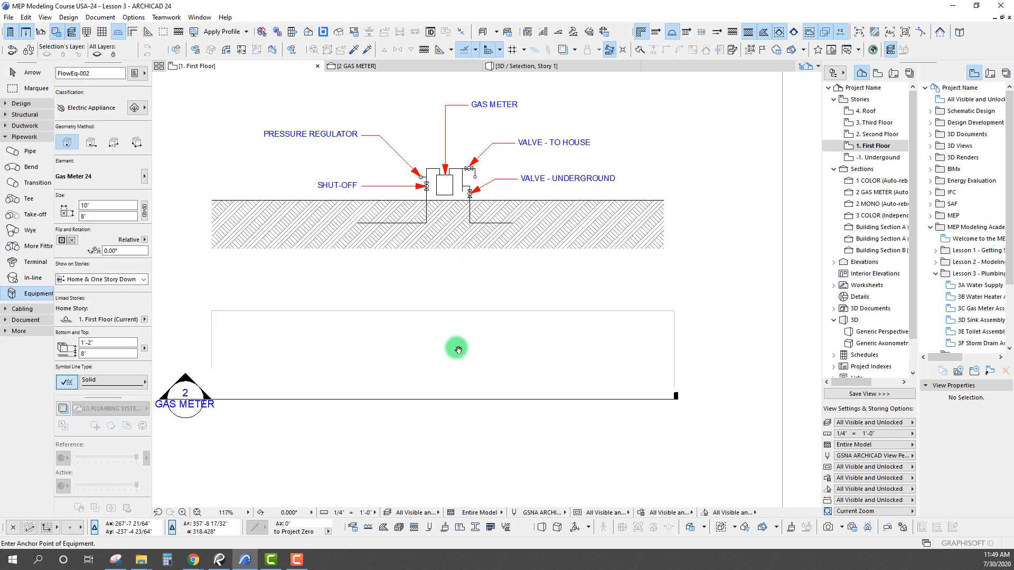
click(451, 364)
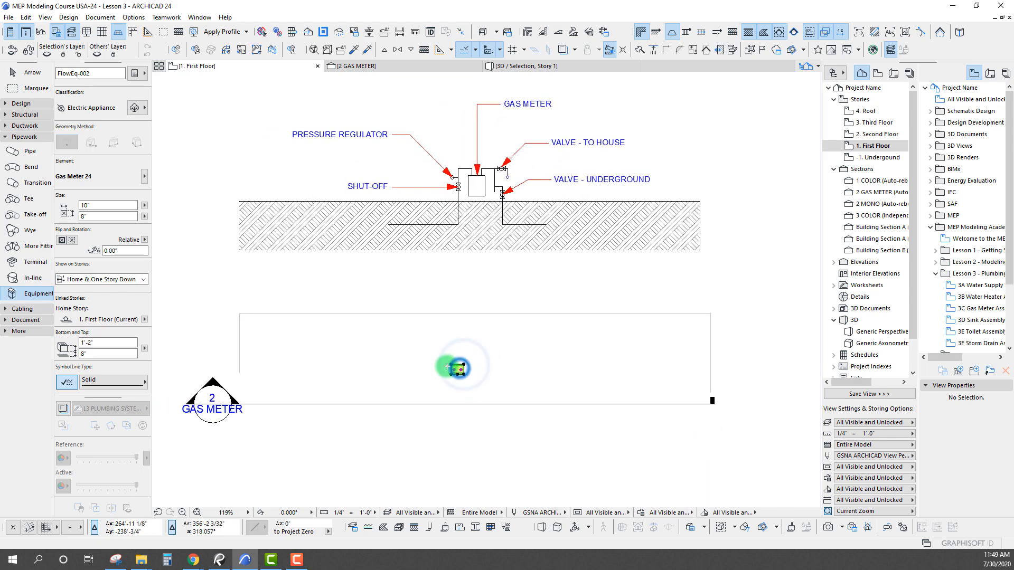
click(465, 192)
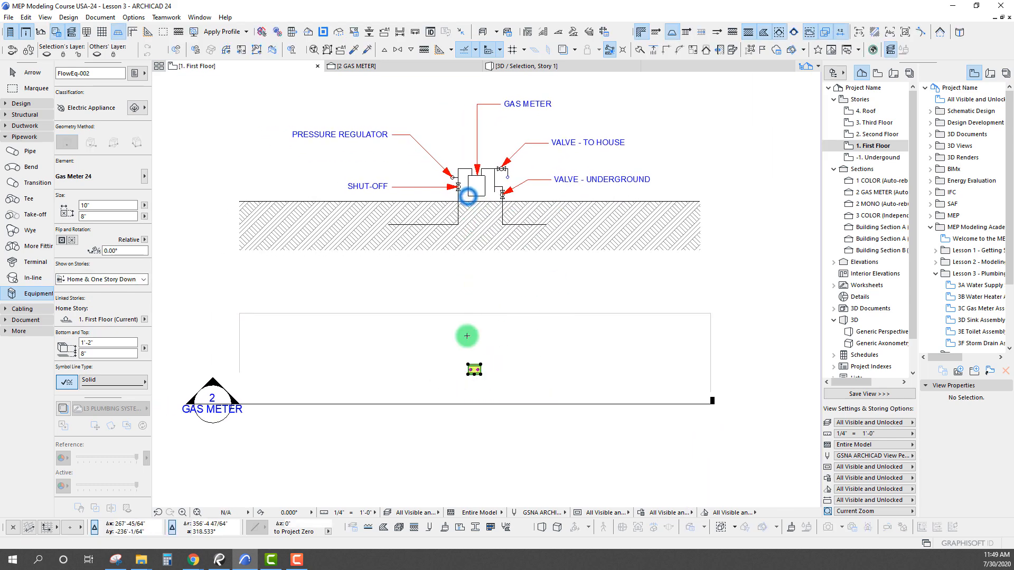
middle_drag(489, 174, 509, 190)
key(Escape)
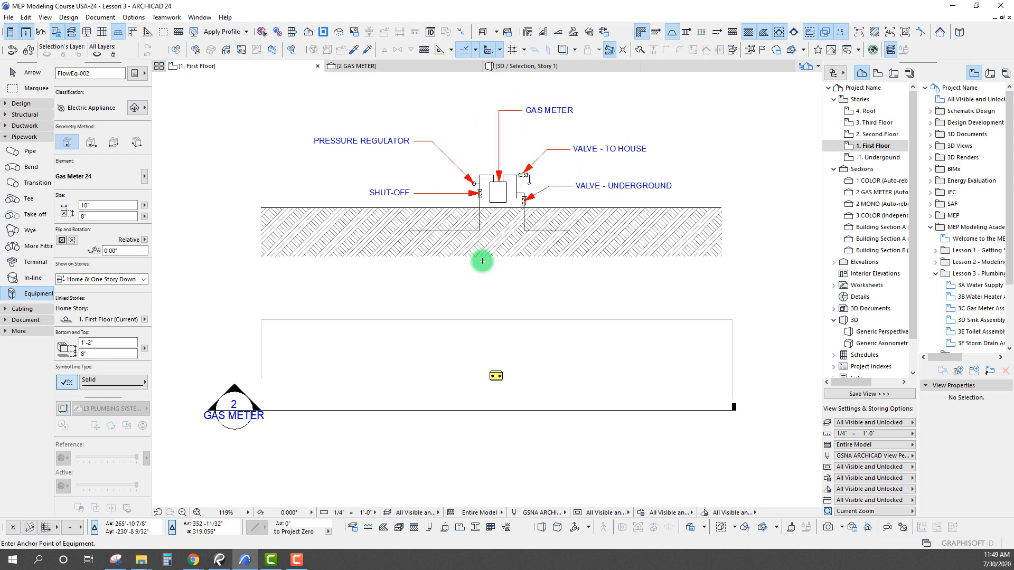
key(Escape)
- Select the placed gas meter in the plan and show it alone in 3D, viewed from the front with both top connections visible
click(493, 372)
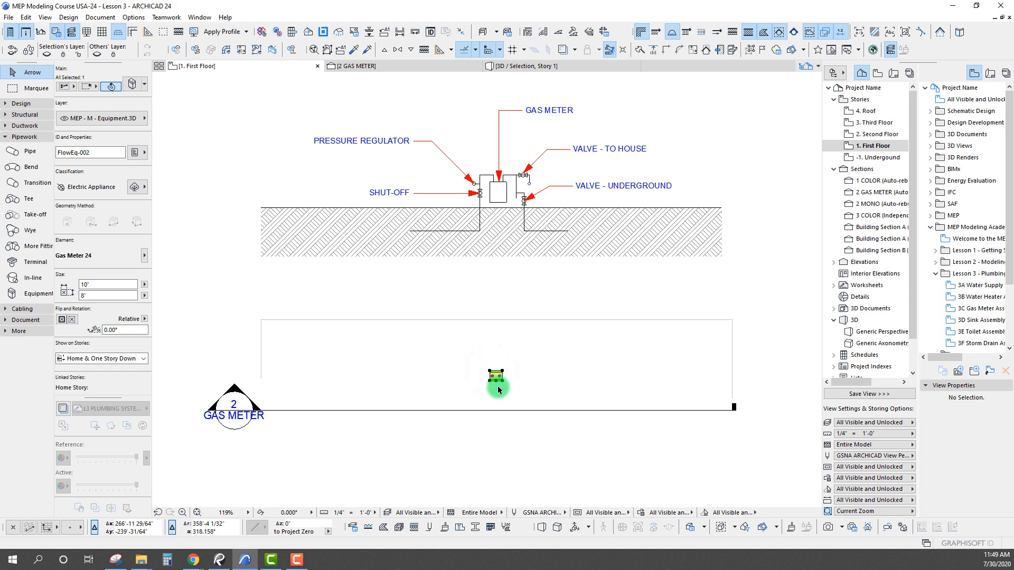
key(F5)
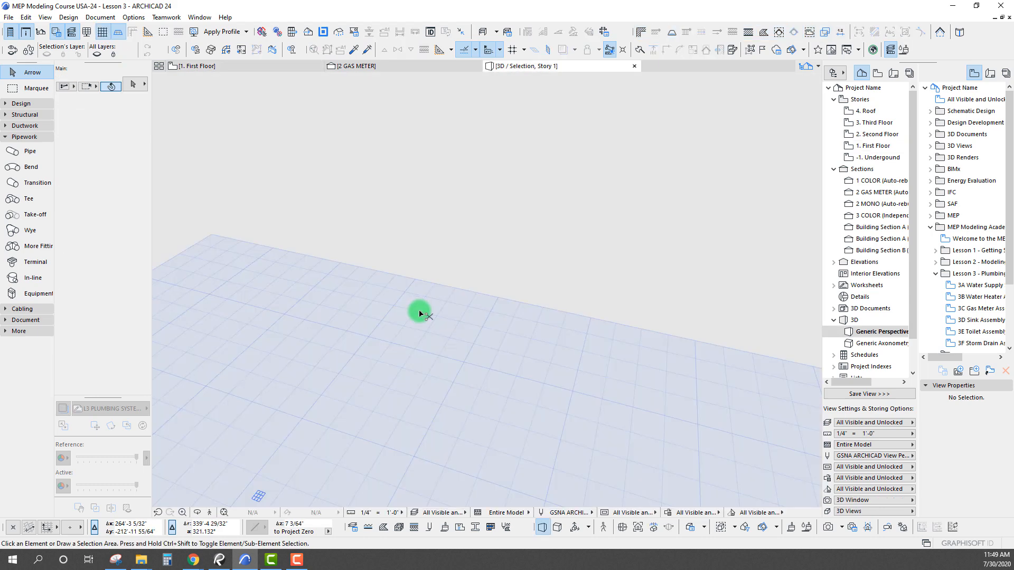
scroll(427, 367, up, 8)
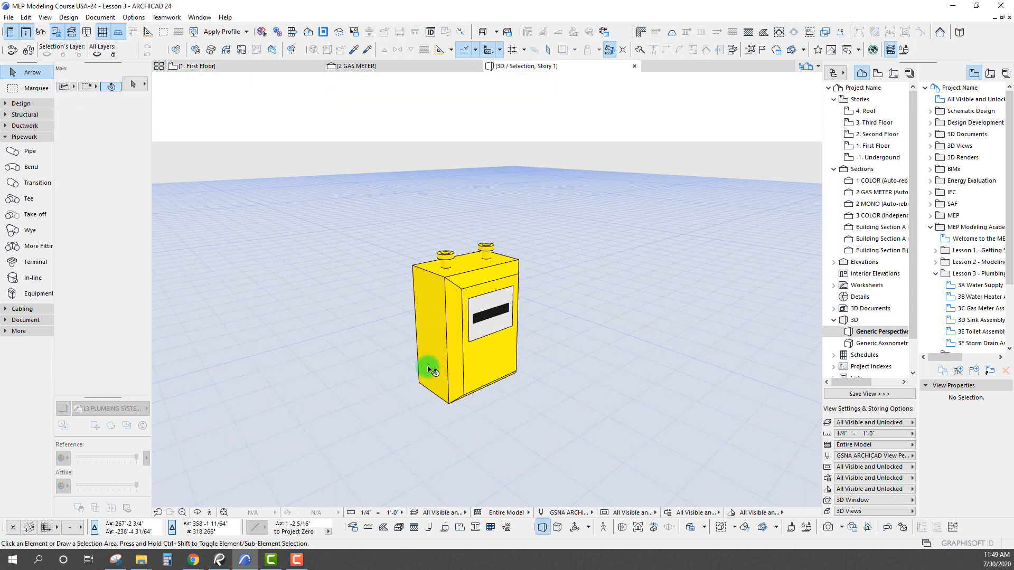
scroll(428, 367, down, 4)
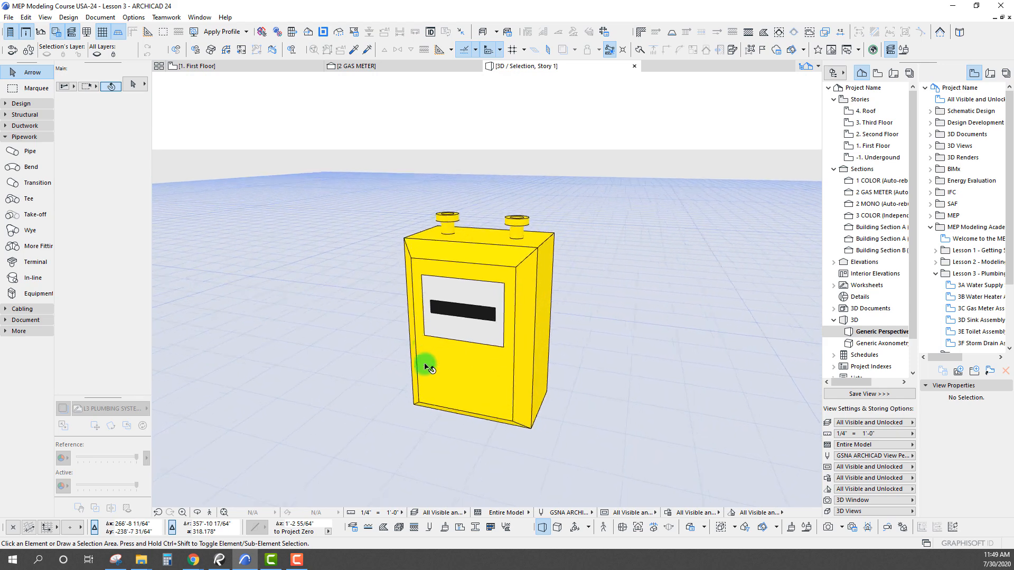
scroll(426, 363, up, 2)
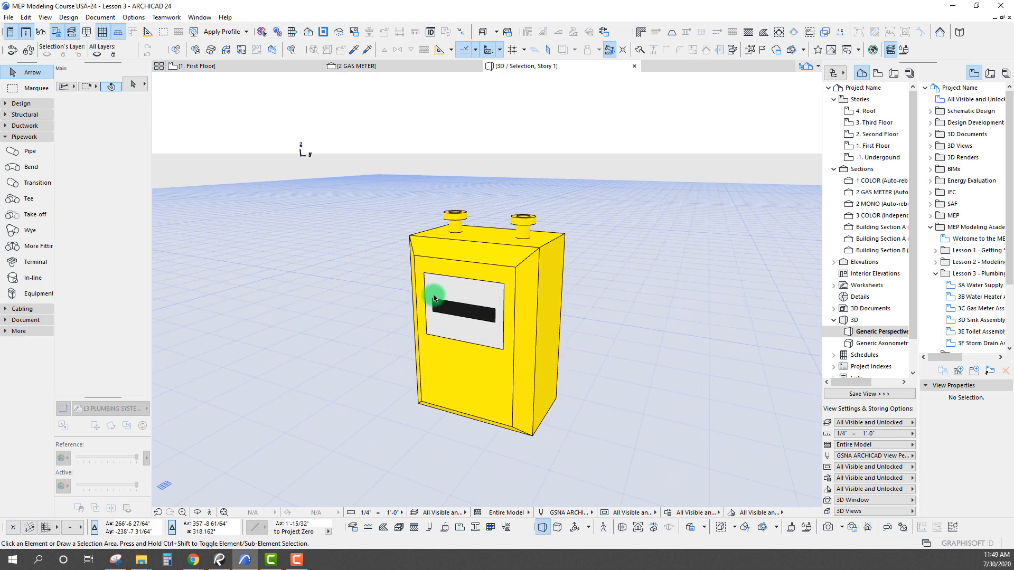
shift+middle_drag(320, 259, 500, 257)
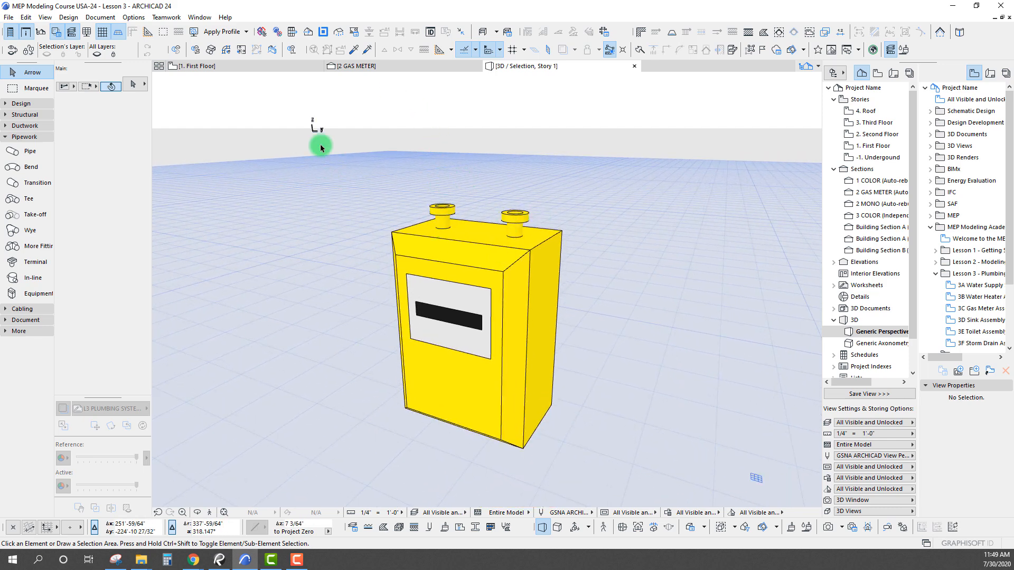
- Start the Pipe tool and set its default layer to MEP - PL - Gas.3D
click(16, 151)
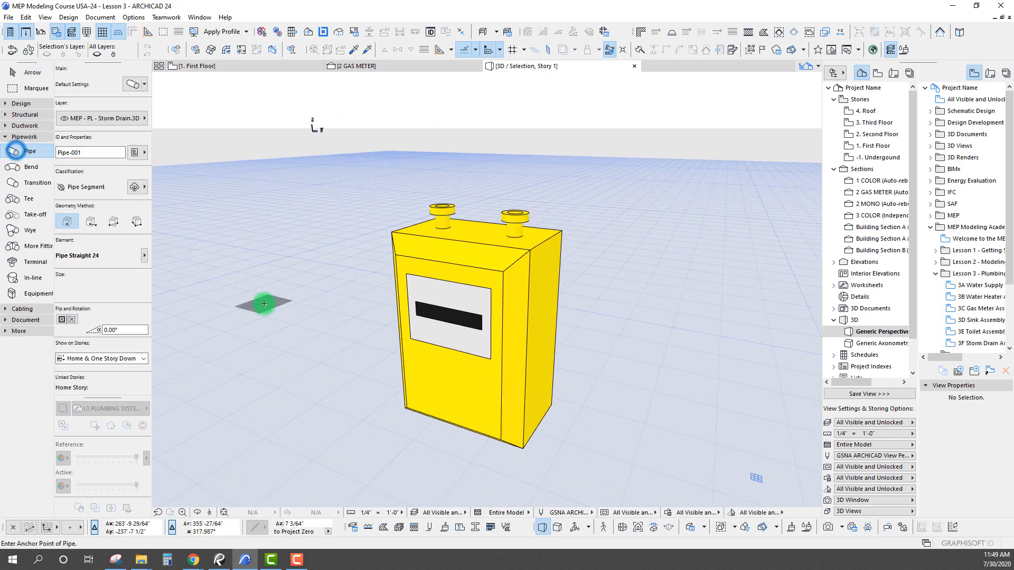
click(110, 118)
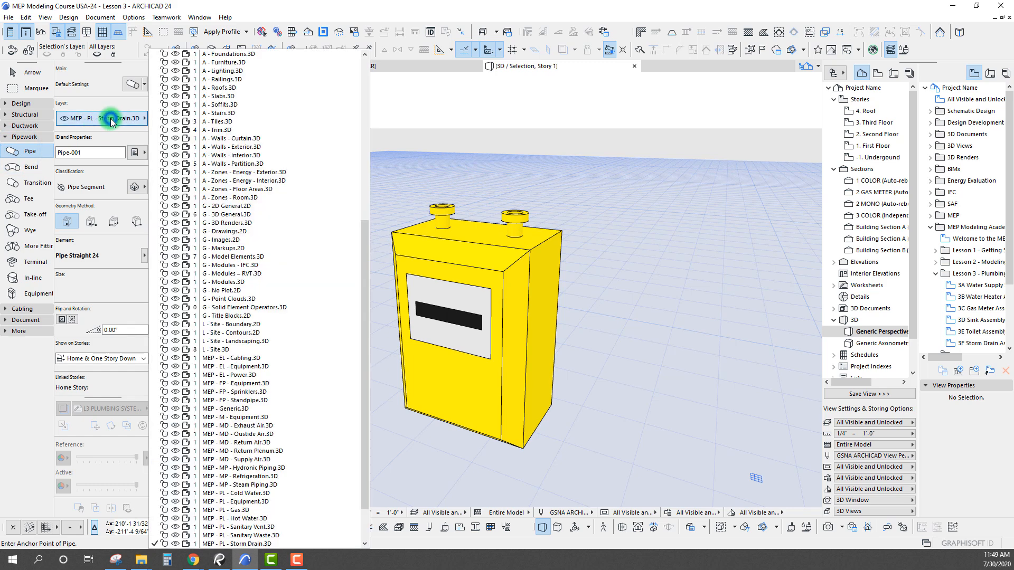
scroll(233, 486, down, 1)
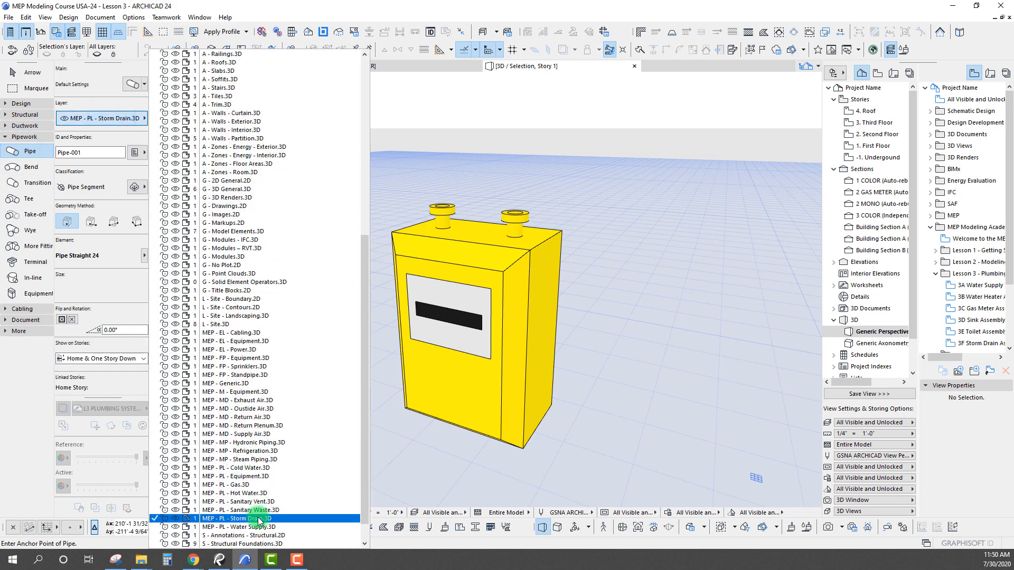
click(253, 485)
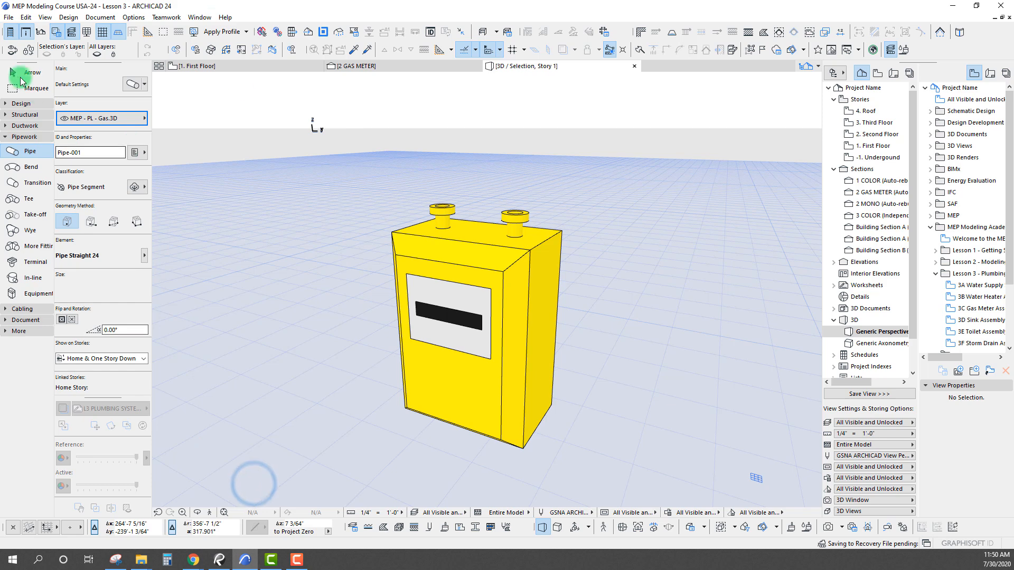
- Place a straight pipe upright on the gas meter's left top connection and inspect the joint
middle_drag(450, 238, 453, 274)
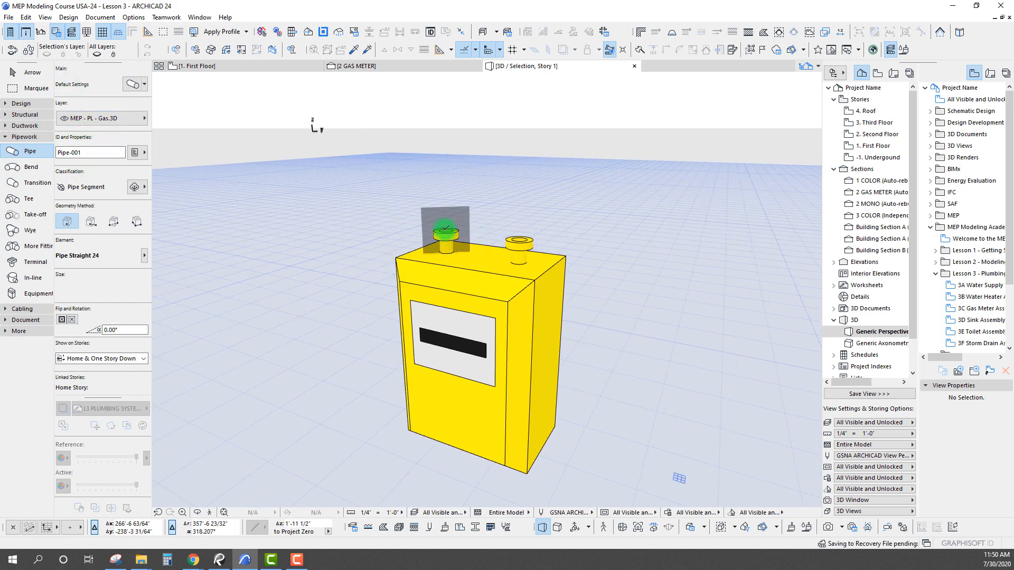
scroll(521, 219, down, 1)
scroll(555, 274, up, 6)
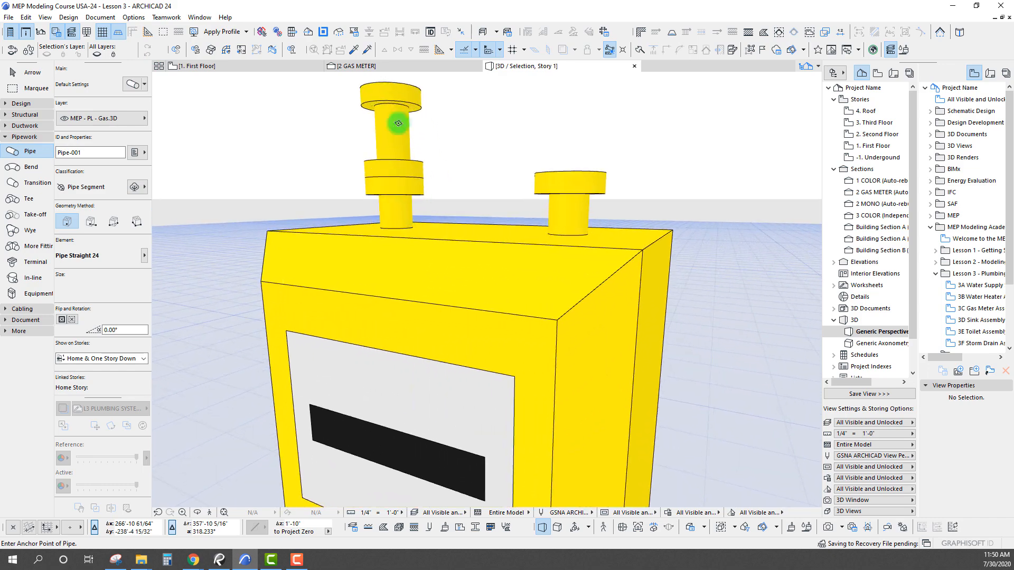
scroll(480, 249, down, 4)
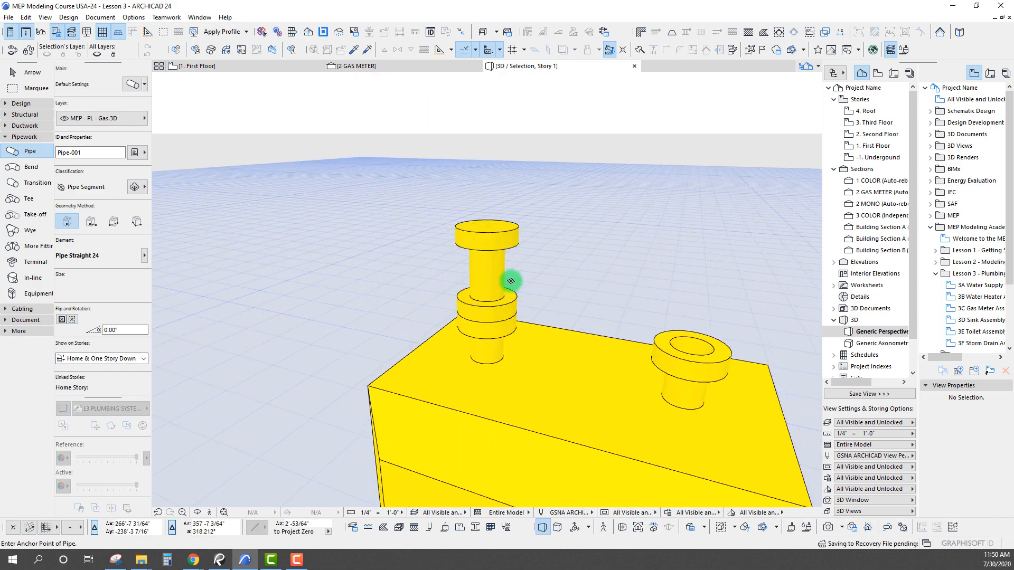
shift+middle_drag(509, 281, 495, 226)
scroll(493, 268, down, 3)
shift+middle_drag(493, 267, 440, 232)
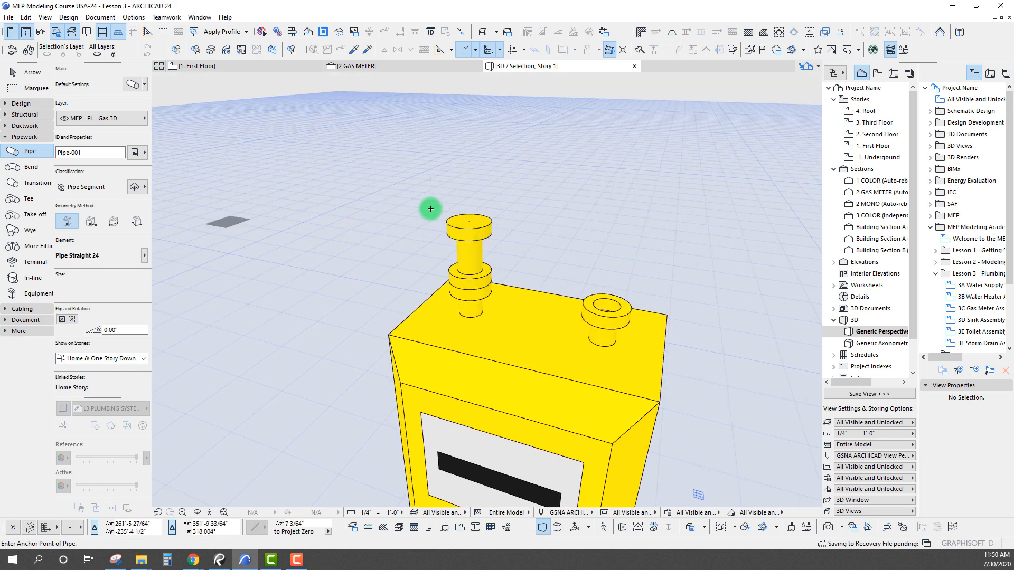
shift+middle_drag(471, 262, 453, 301)
- In the gas meter's connection settings, copy the outlet's flange diameter to the other pipe connection and accept the settings
shift+click(495, 358)
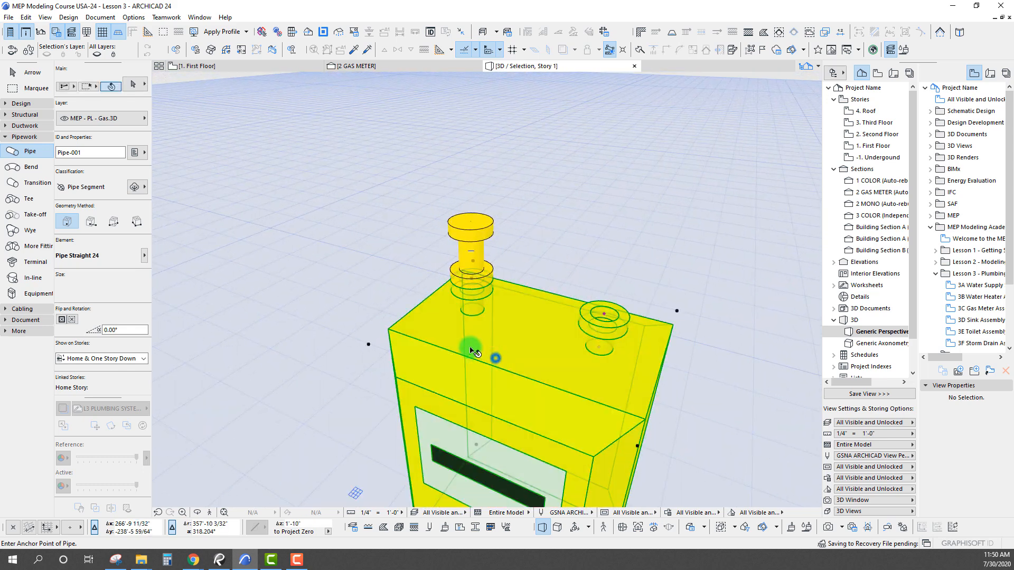
key(ctrl+t)
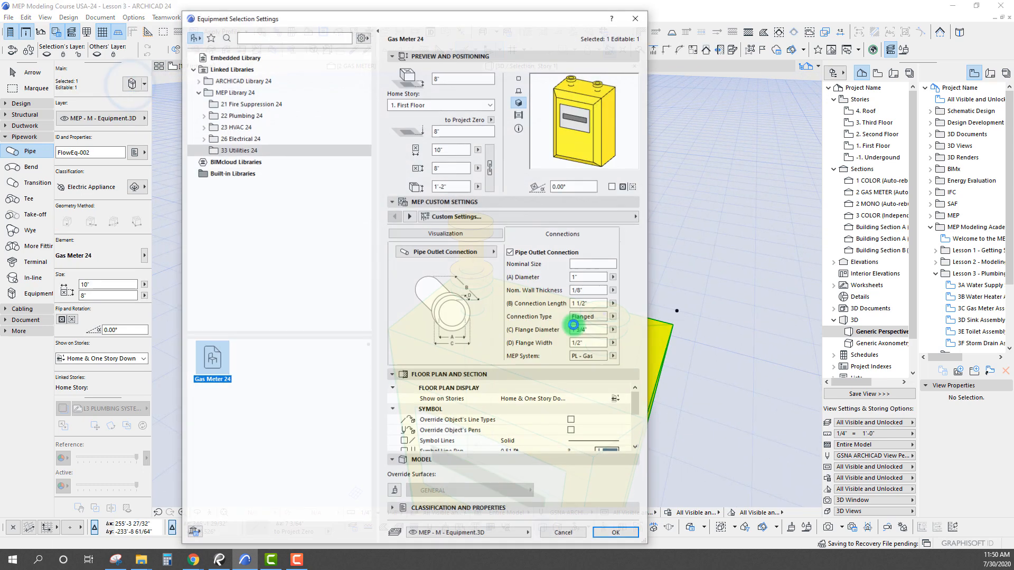
drag(579, 334, 585, 331)
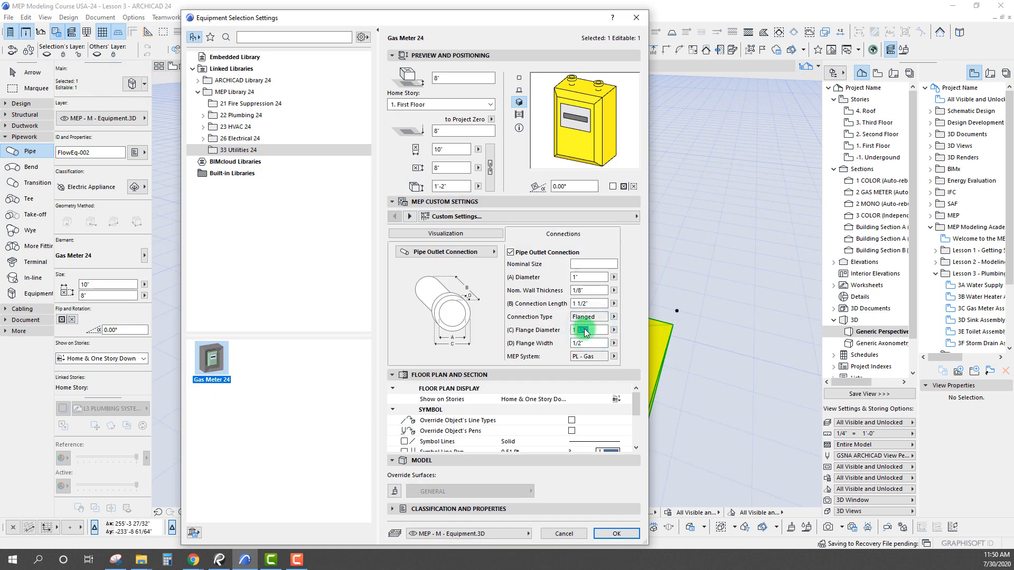
click(584, 329)
key(ctrl+c)
click(446, 252)
click(520, 252)
drag(599, 331, 581, 327)
key(ctrl+v)
click(619, 535)
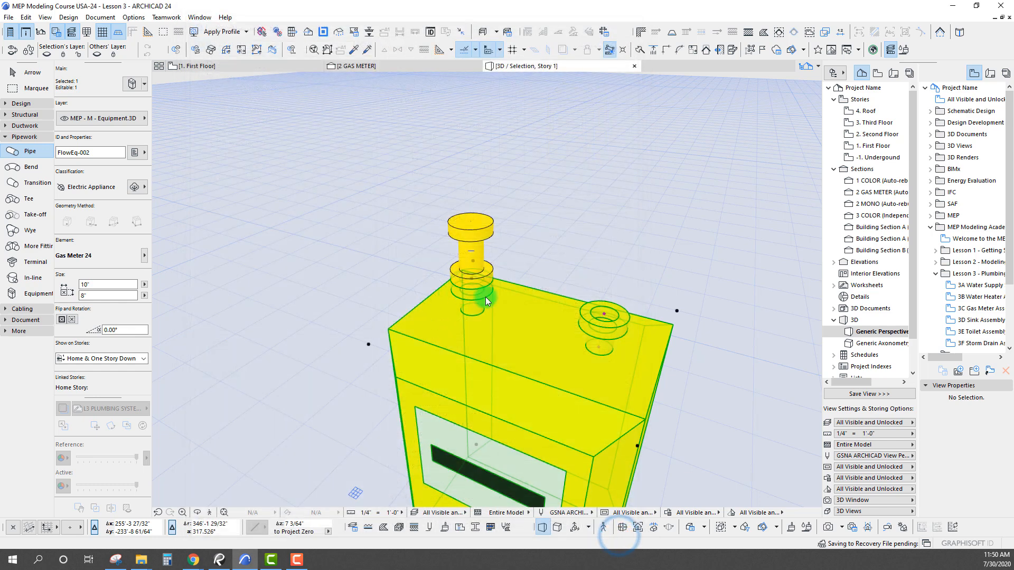
- Delete the straight pipe standing on the gas meter's left connection
shift+click(474, 294)
middle_drag(480, 259, 478, 264)
key(Escape)
key(Escape)
click(473, 244)
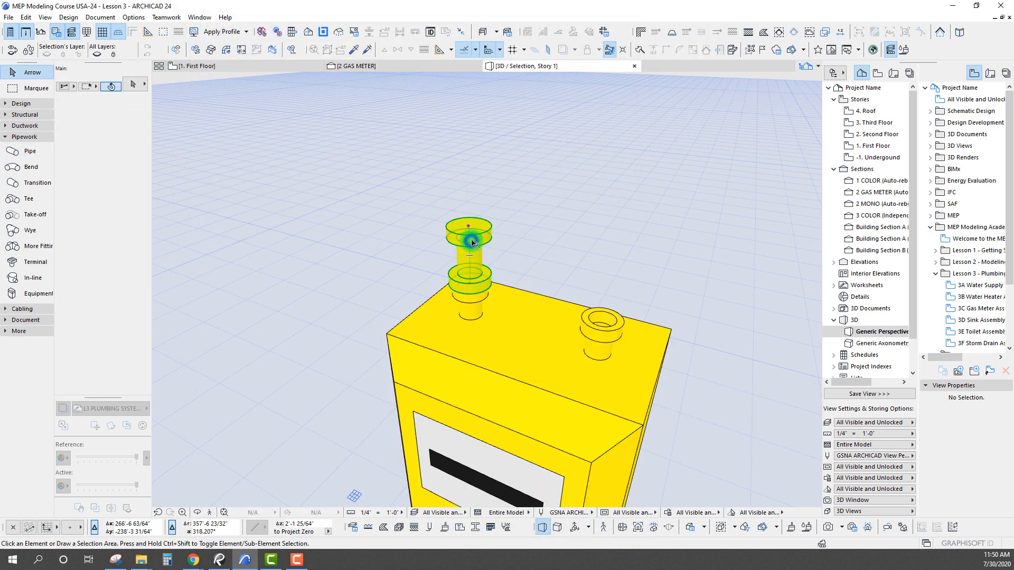
key(Delete)
- Place a new Pipe Straight 24 segment upright on the gas meter's left connection and check how the flanges fit
click(58, 152)
click(473, 283)
scroll(480, 319, down, 3)
shift+middle_drag(480, 319, 480, 319)
scroll(480, 320, up, 4)
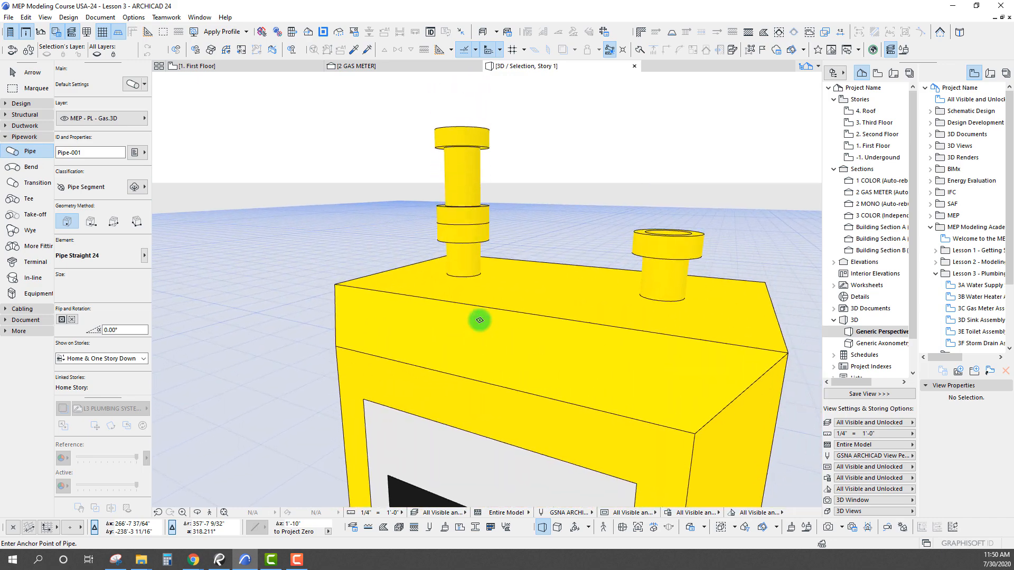
scroll(480, 320, down, 5)
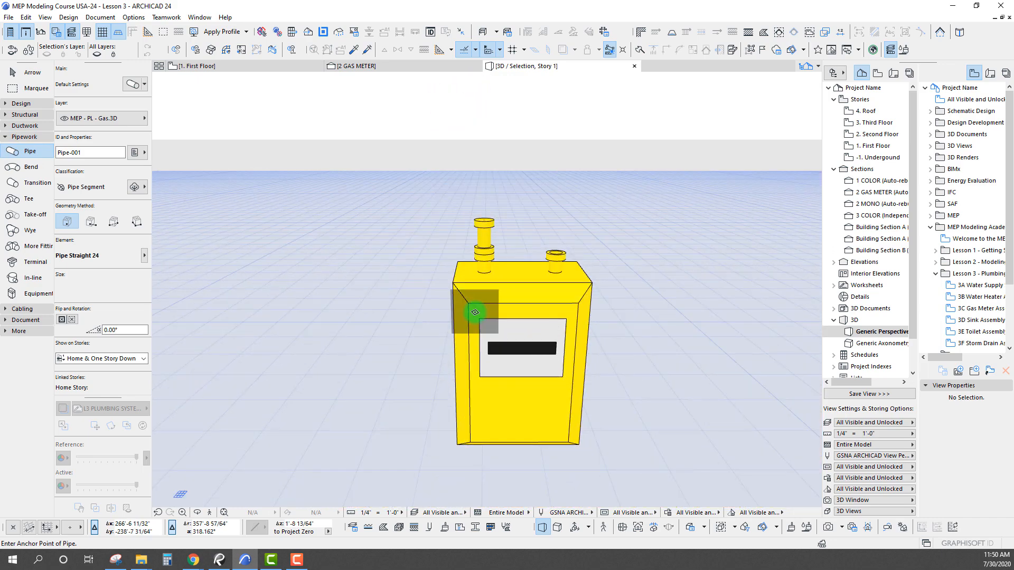
shift+middle_drag(475, 312, 473, 303)
scroll(492, 302, up, 6)
scroll(463, 274, down, 3)
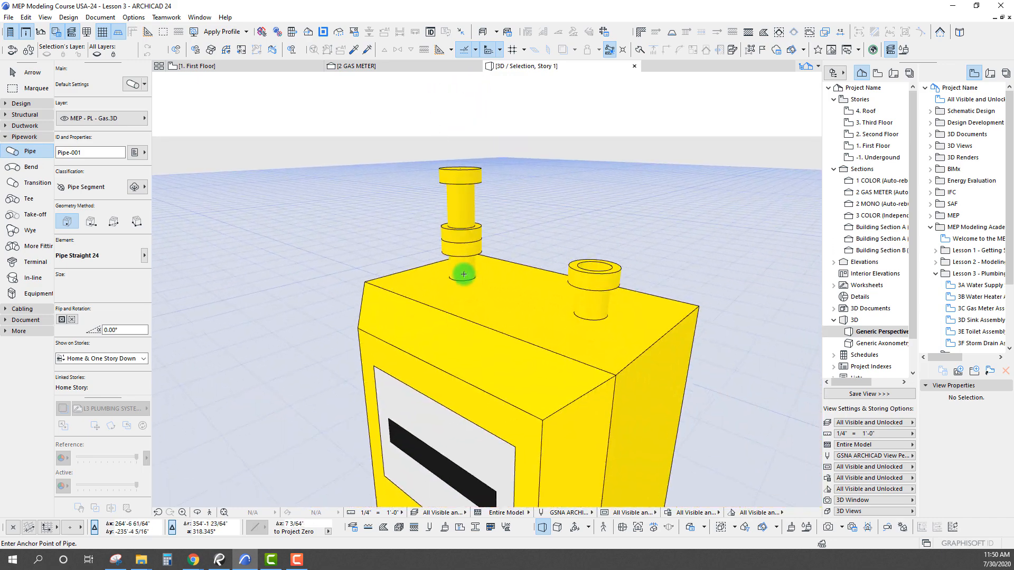
- Switch to the pipe Bend tool and set its default layer to MEP - PL - Gas.3D
click(28, 167)
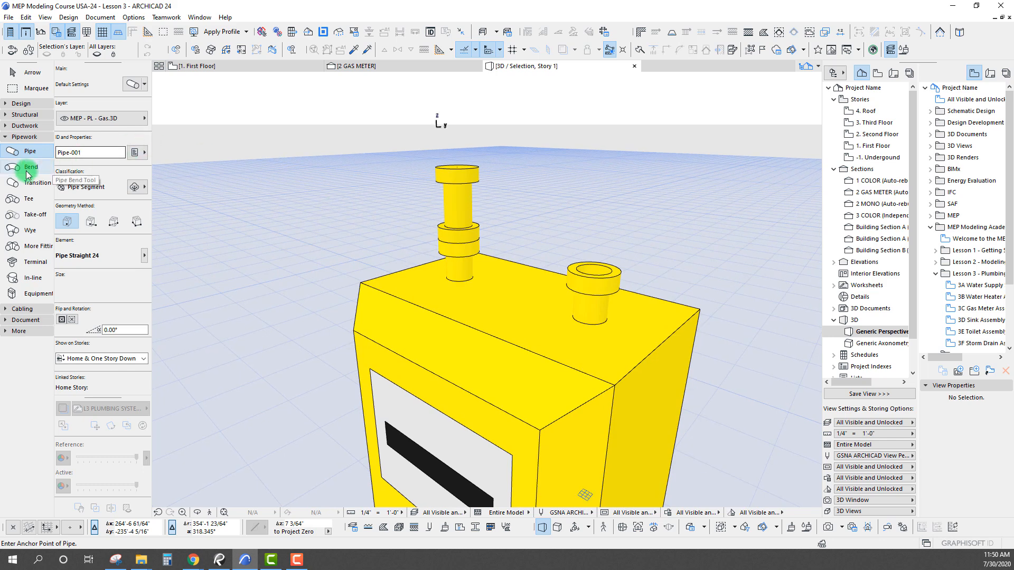
click(129, 118)
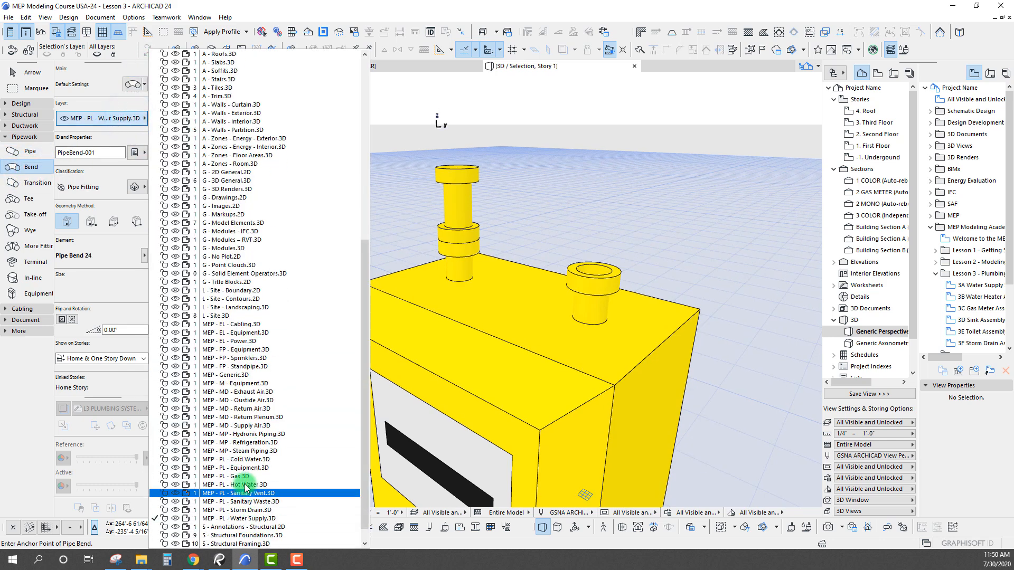
click(240, 476)
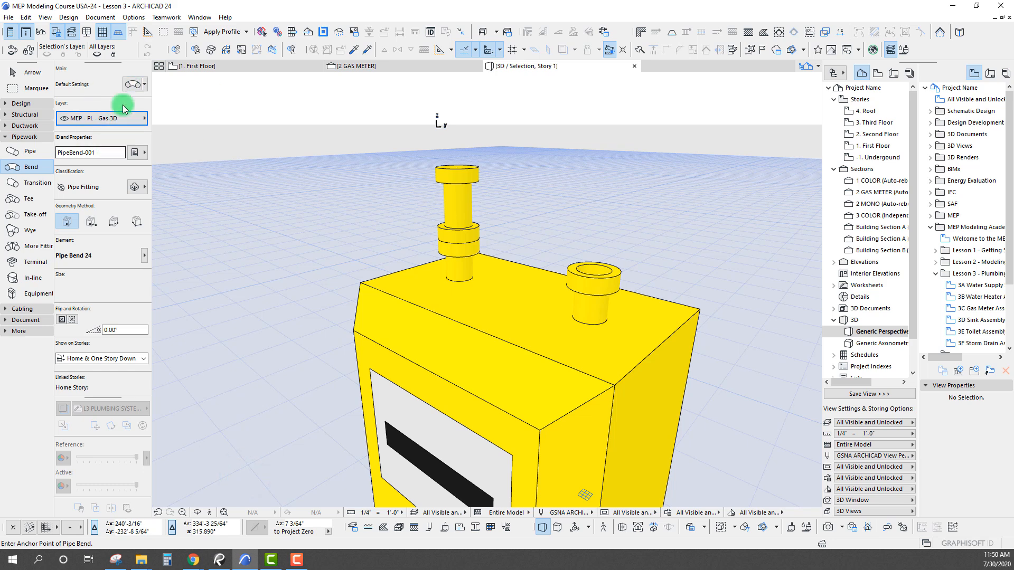
- Set the default bend radius of Pipe Bend 24 to 1" and accept the settings
key(ctrl+t)
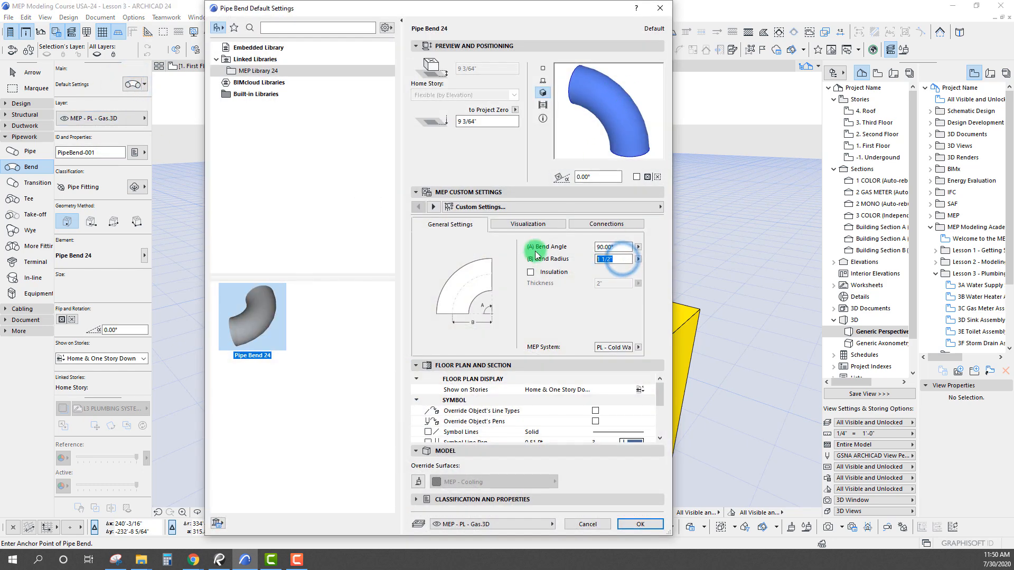
text(1/2)
key(Tab)
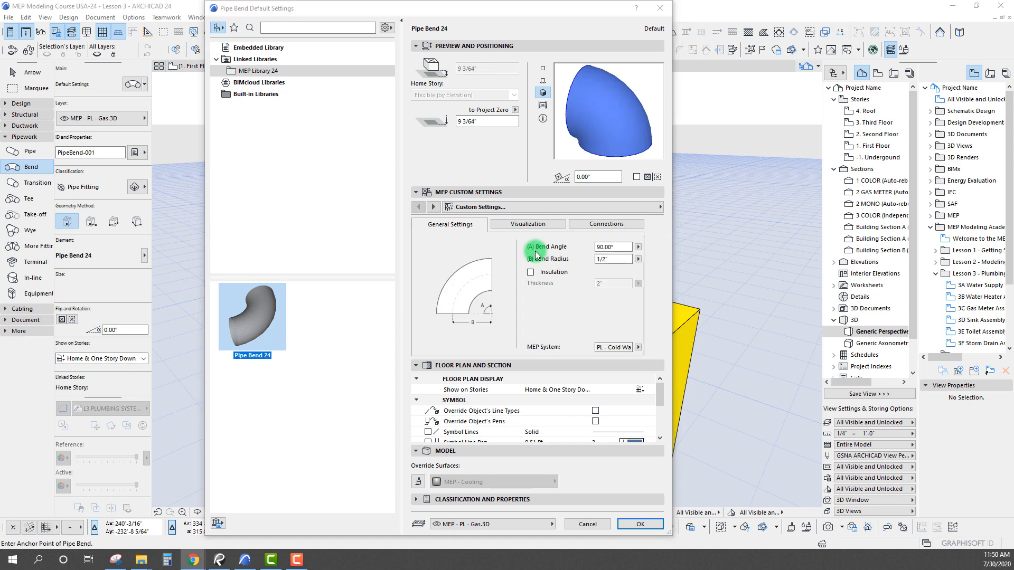
double_click(613, 259)
text(1')
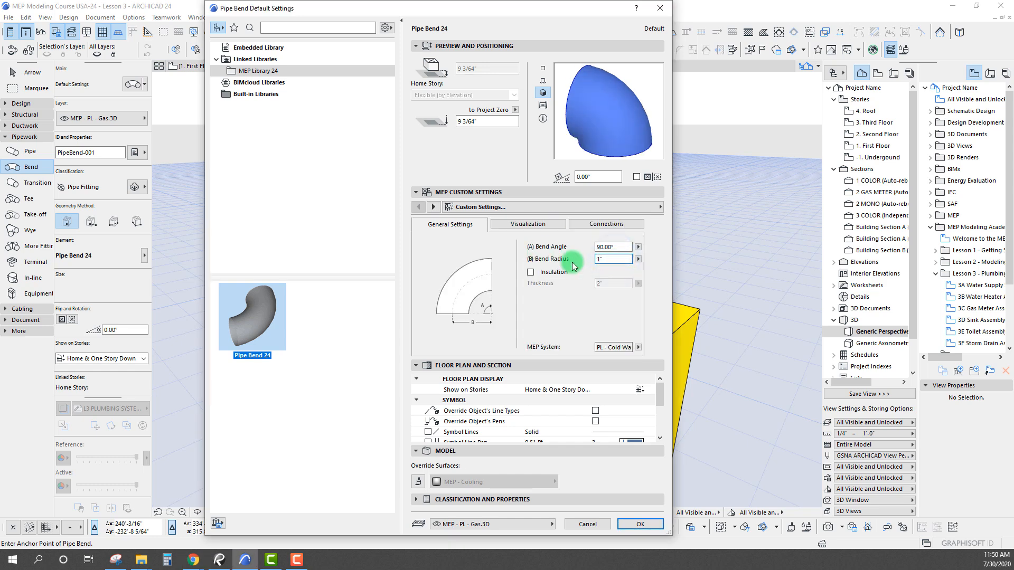
key(Tab)
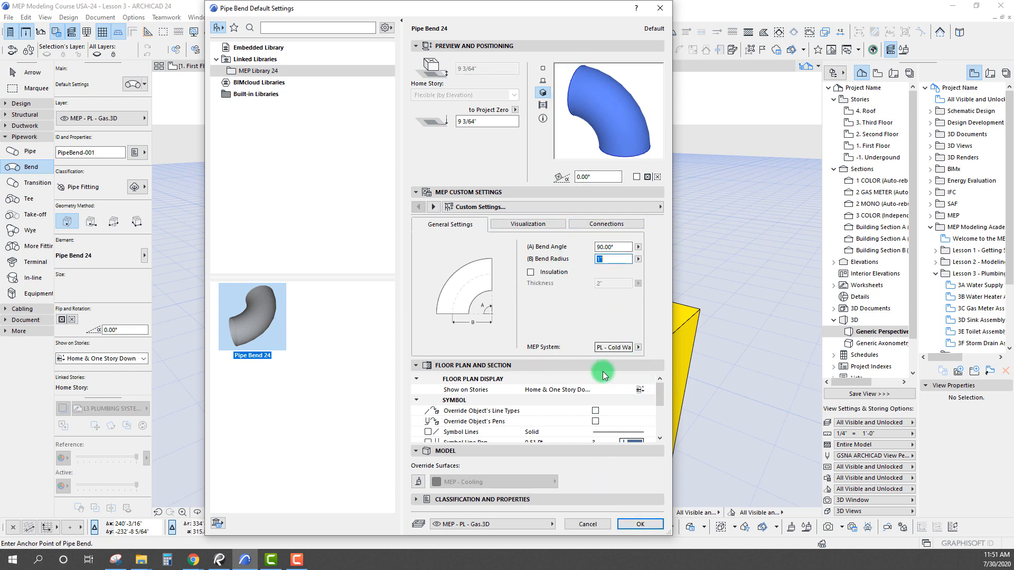
click(640, 524)
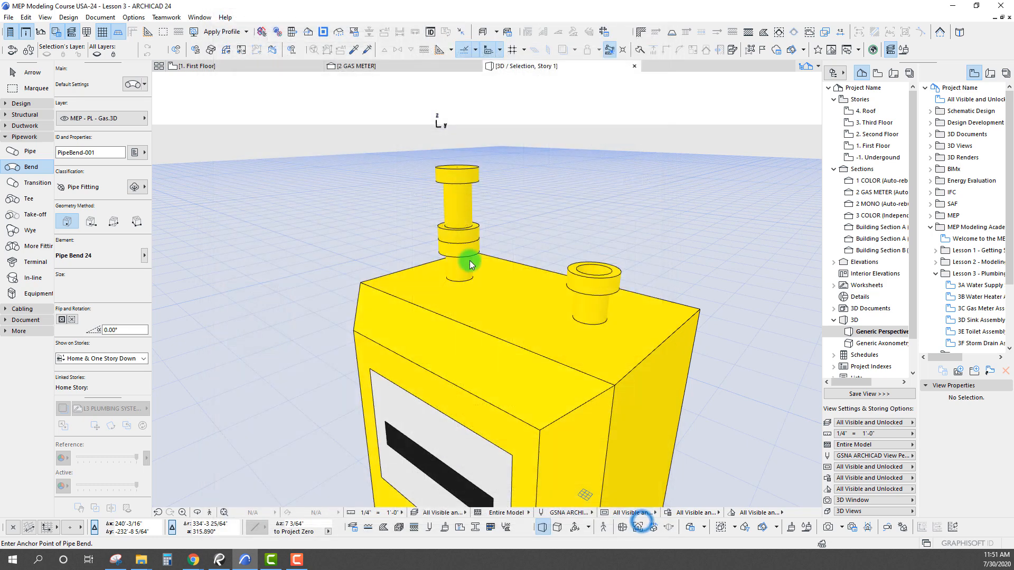
- Place a 90° pipe bend on top of the vertical pipe, turned outward to the left, away from the meter
scroll(450, 180, up, 5)
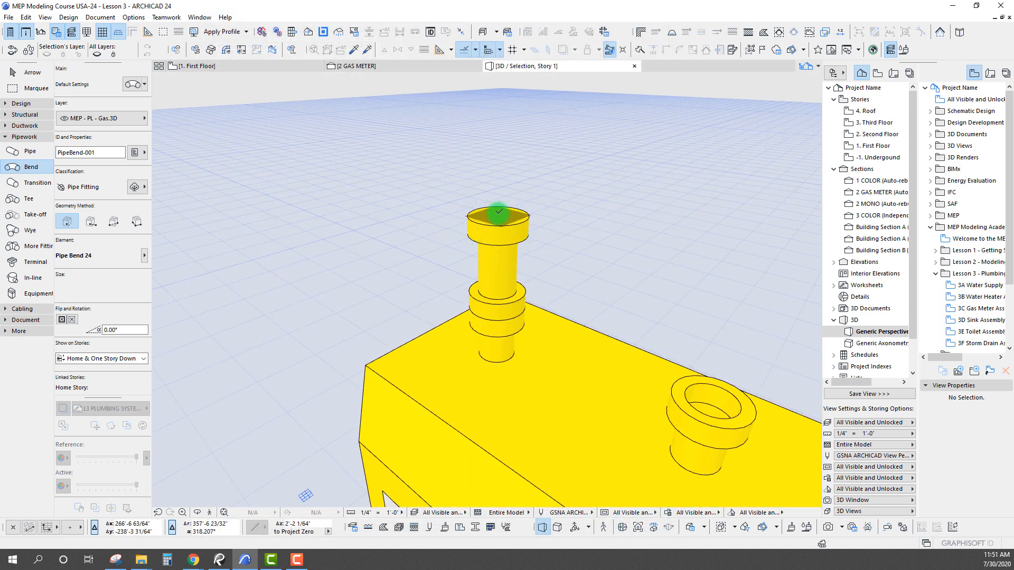
click(498, 215)
click(435, 190)
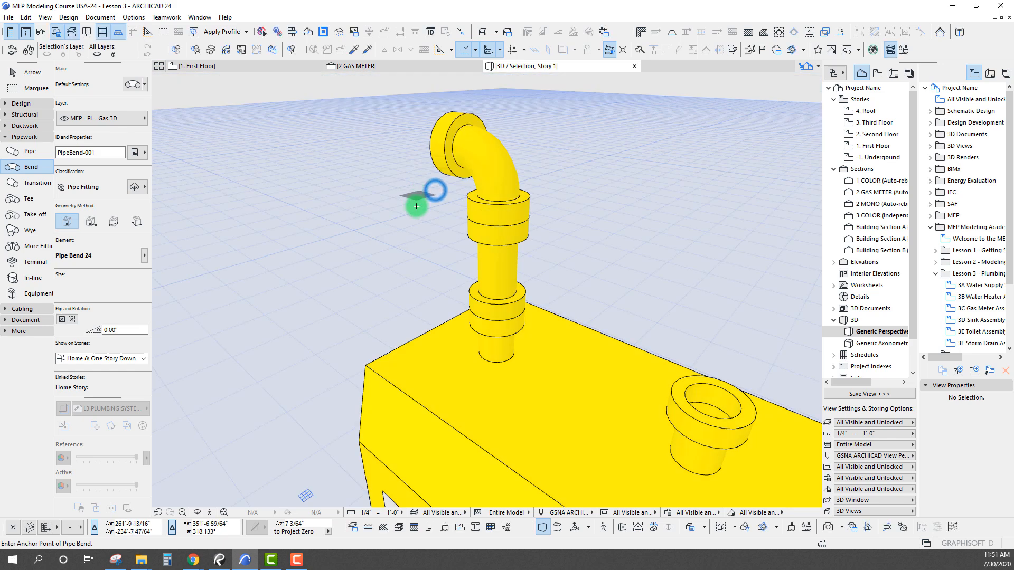
- Pick up the vertical pipe's settings and attach a straight horizontal pipe to the open end of the bend
scroll(415, 216, down, 5)
shift+middle_drag(415, 216, 518, 212)
scroll(518, 212, up, 3)
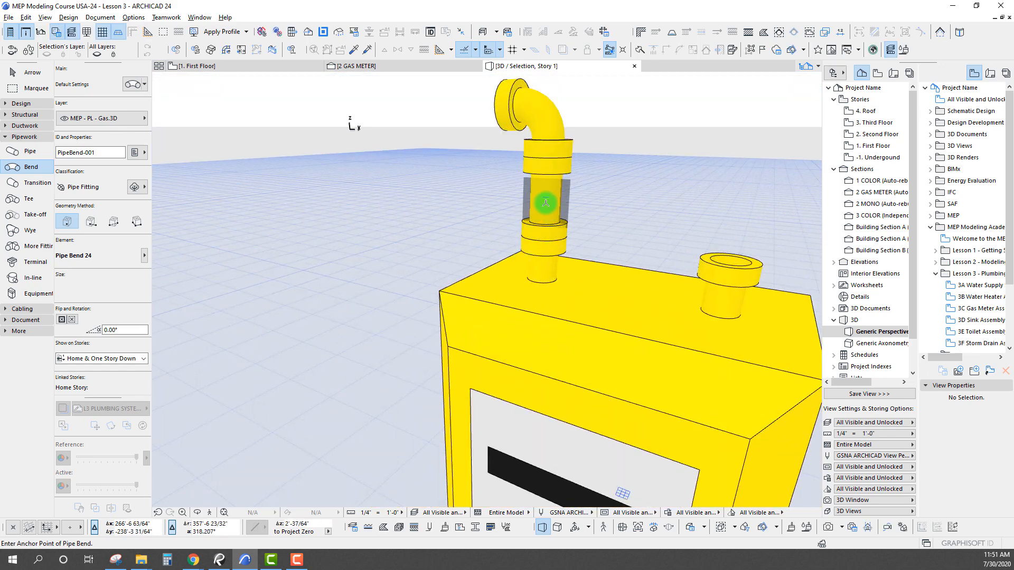
alt+click(545, 203)
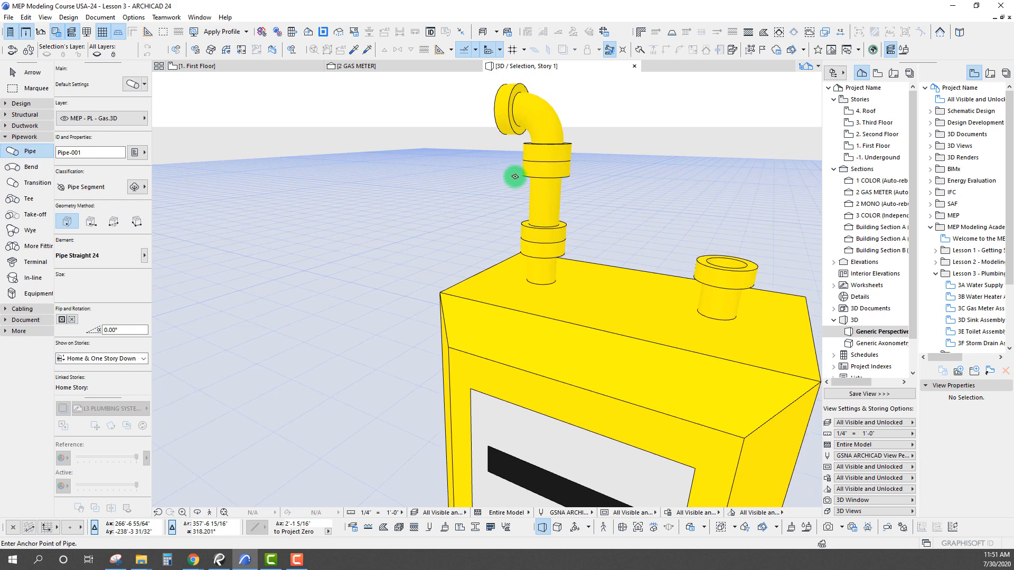
middle_drag(516, 176, 513, 281)
click(507, 208)
scroll(507, 209, down, 2)
shift+middle_drag(507, 210, 522, 227)
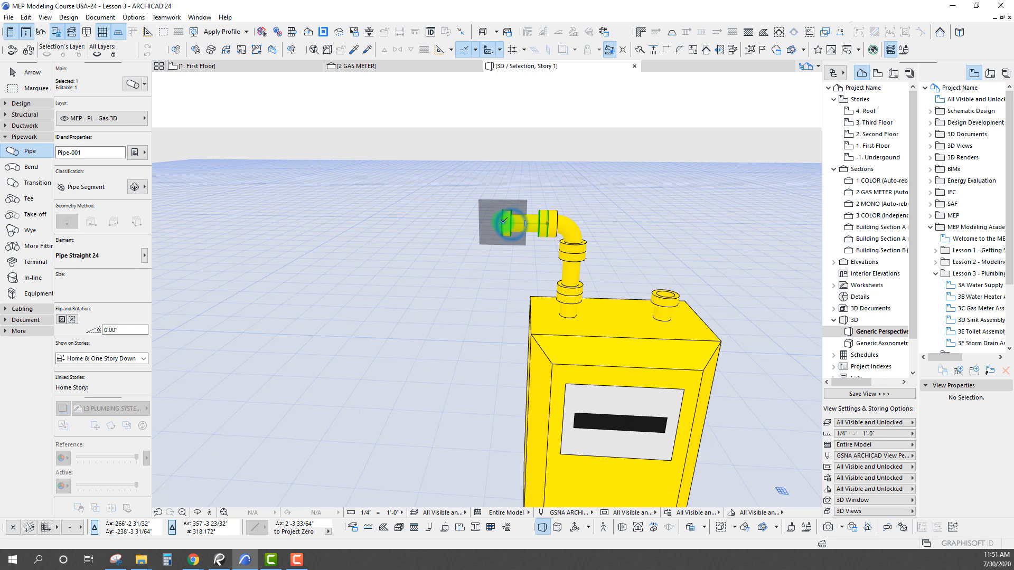
- Lengthen the horizontal pipe away from the meter and place a downward-turned pipe bend on its open end
click(504, 224)
click(481, 224)
key(Escape)
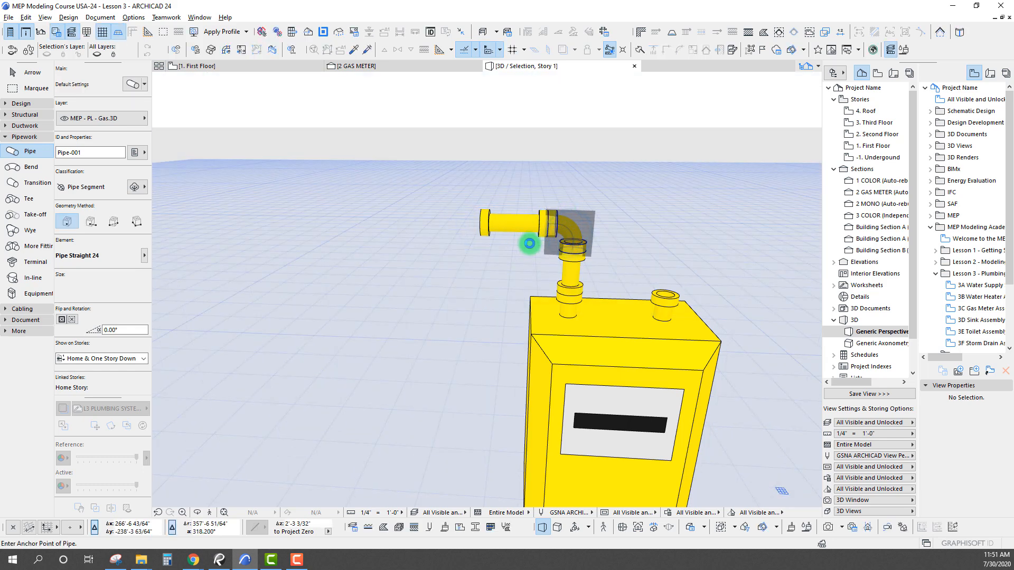
shift+middle_drag(528, 235, 488, 176)
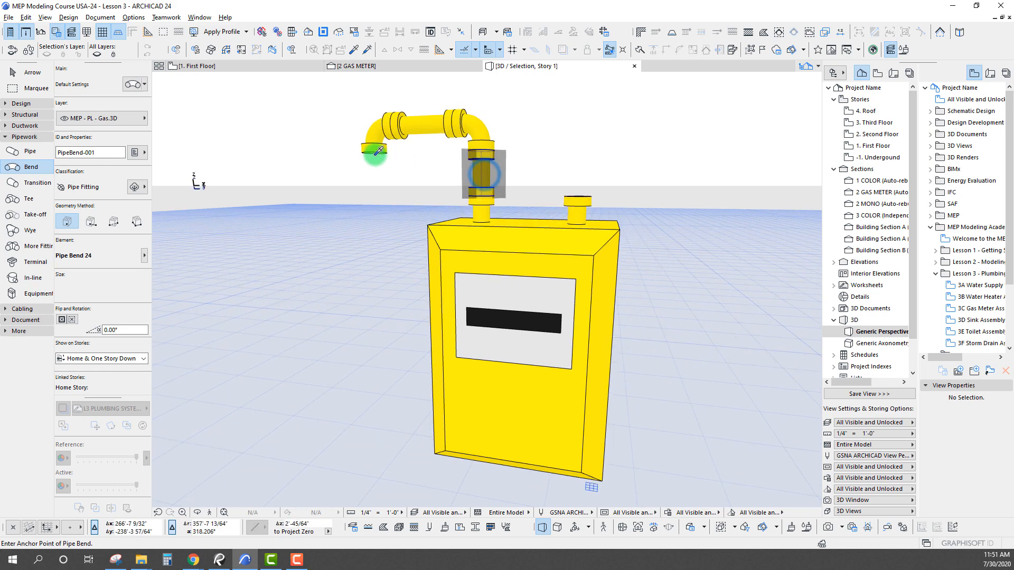
shift+middle_drag(375, 155, 386, 178)
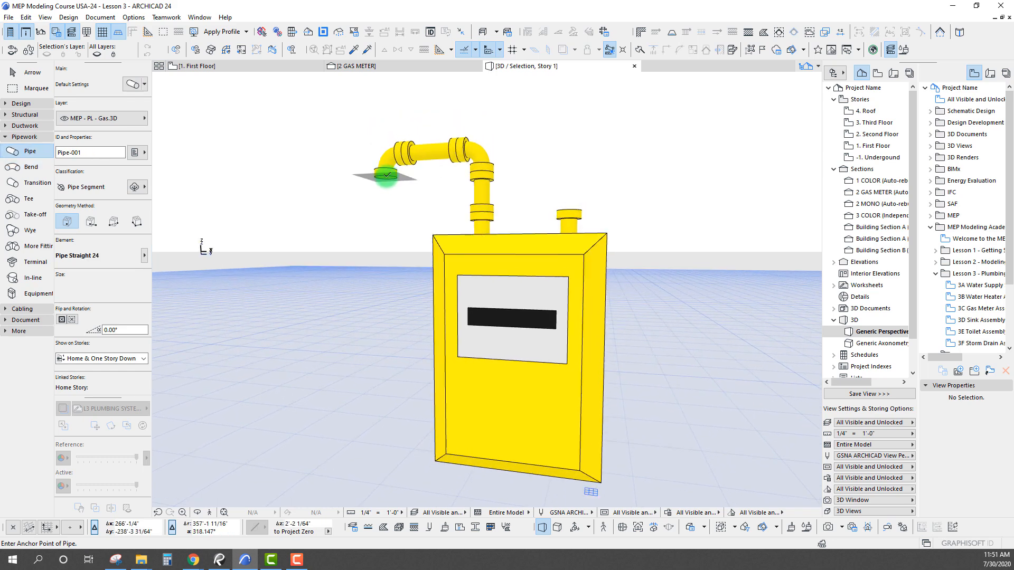
- Attach a straight pipe beneath the outer bend and stretch it vertically down past the bottom of the meter
click(388, 212)
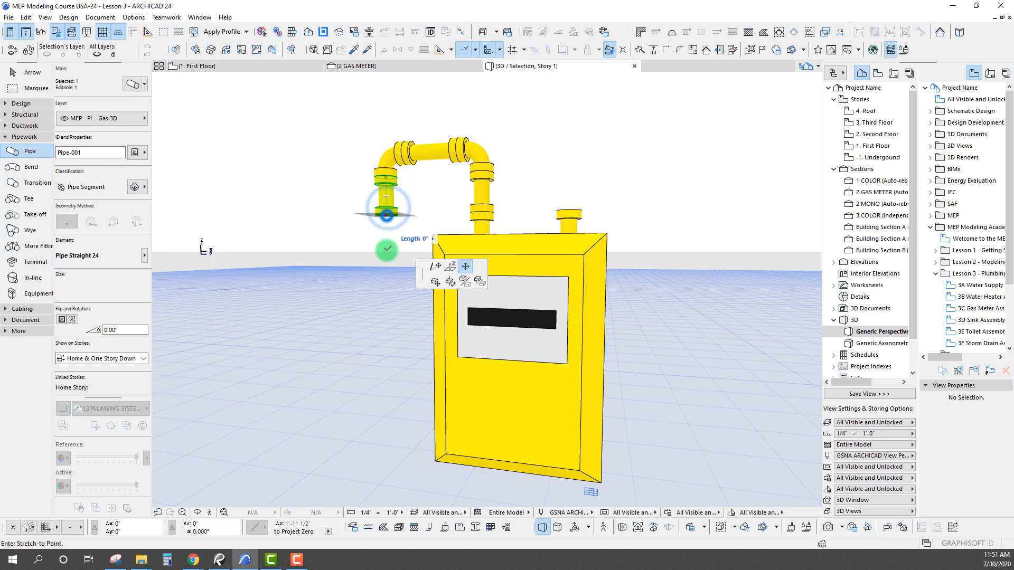
shift+middle_drag(383, 335, 385, 337)
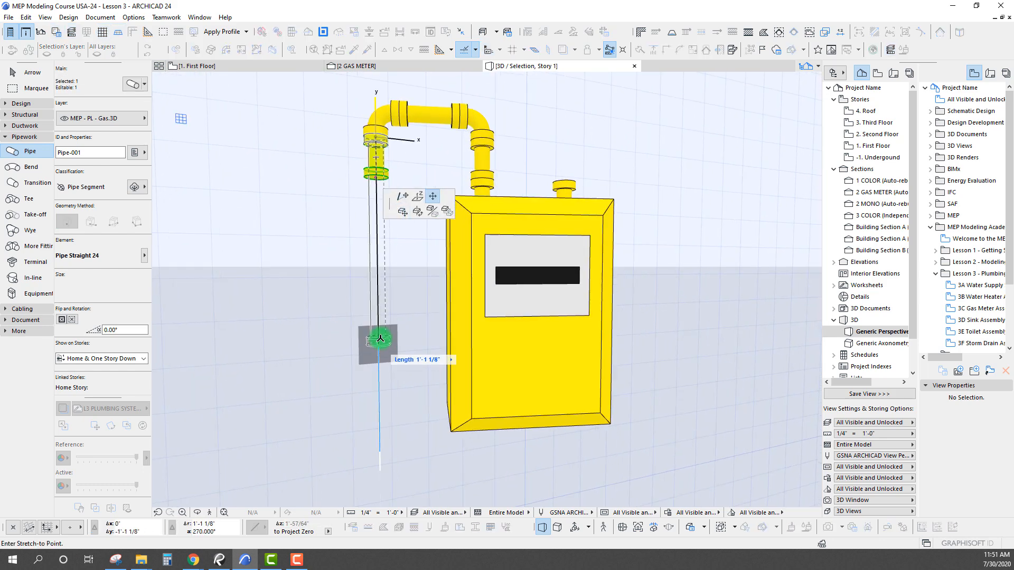
shift+middle_drag(386, 423, 530, 333)
click(417, 338)
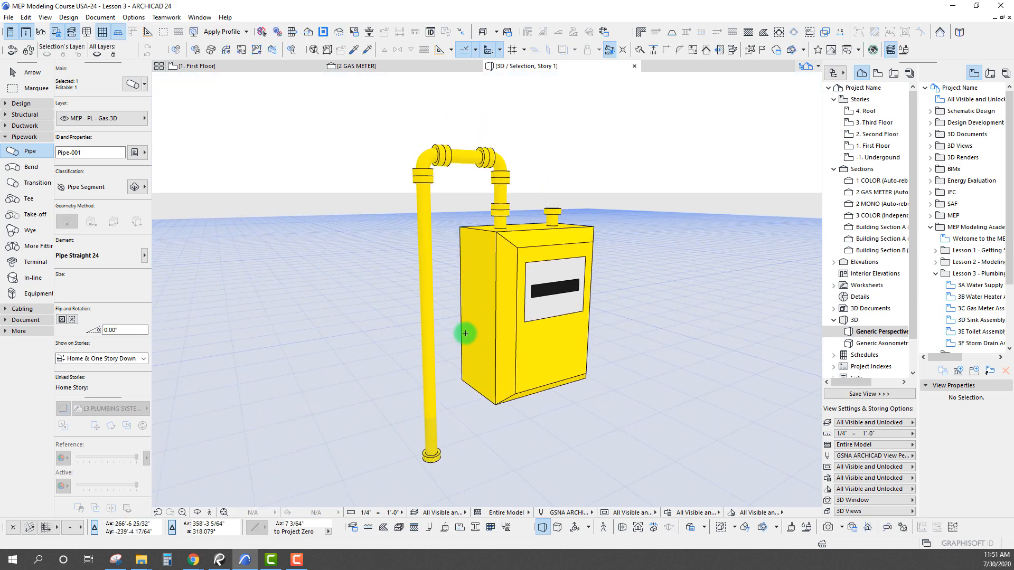
- Switch to the First Floor plan and locate the meter's piping there
key(F2)
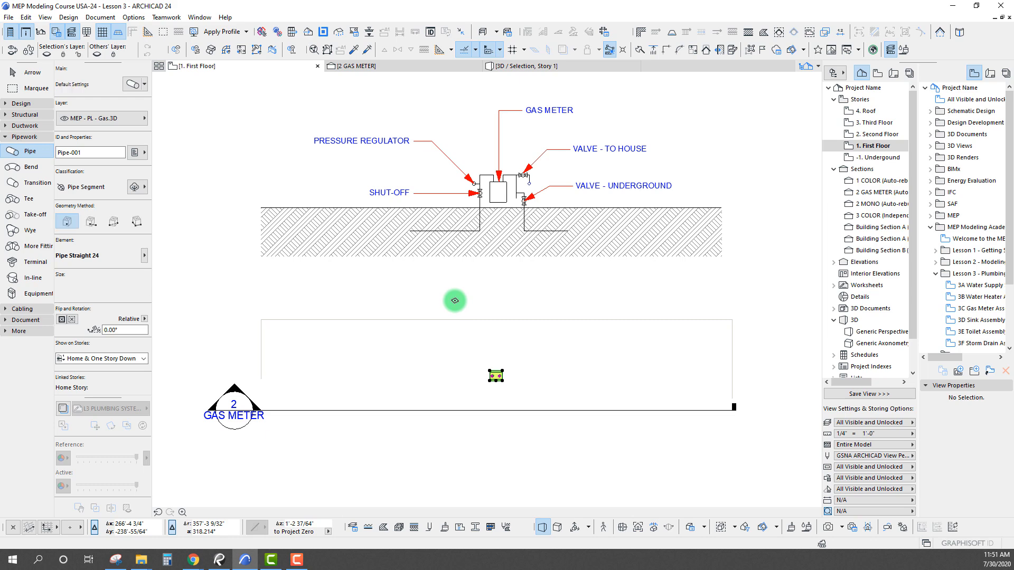
scroll(496, 371, up, 5)
middle_drag(470, 406, 454, 338)
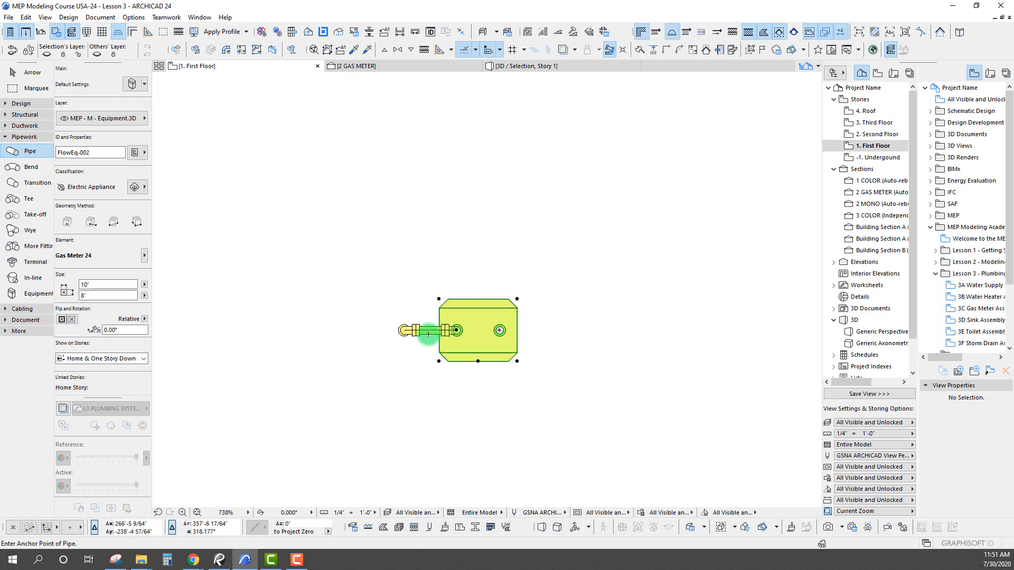
key(Escape)
scroll(403, 334, up, 4)
click(401, 332)
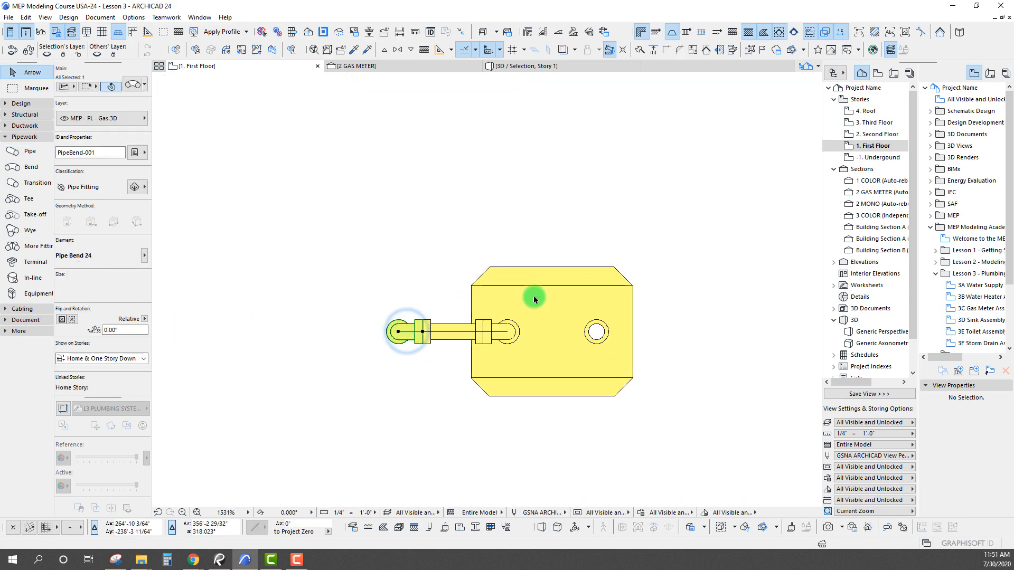
key(Escape)
- Move the outer bend and its vertical pipe horizontally away from the meter, aligning them with the shut-off riser line in the reference diagram
scroll(470, 310, down, 9)
middle_drag(516, 188, 513, 375)
scroll(494, 302, down, 3)
scroll(497, 310, down, 1)
scroll(446, 233, up, 2)
scroll(469, 362, up, 5)
scroll(464, 338, up, 2)
click(451, 280)
click(520, 334)
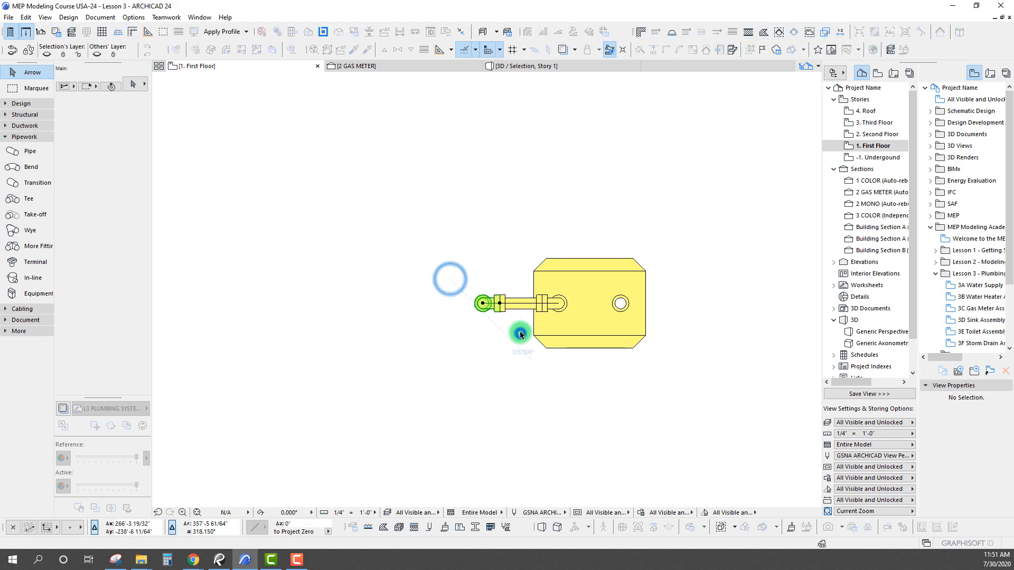
key(ctrl+d)
click(482, 303)
scroll(430, 300, down, 7)
scroll(458, 203, up, 4)
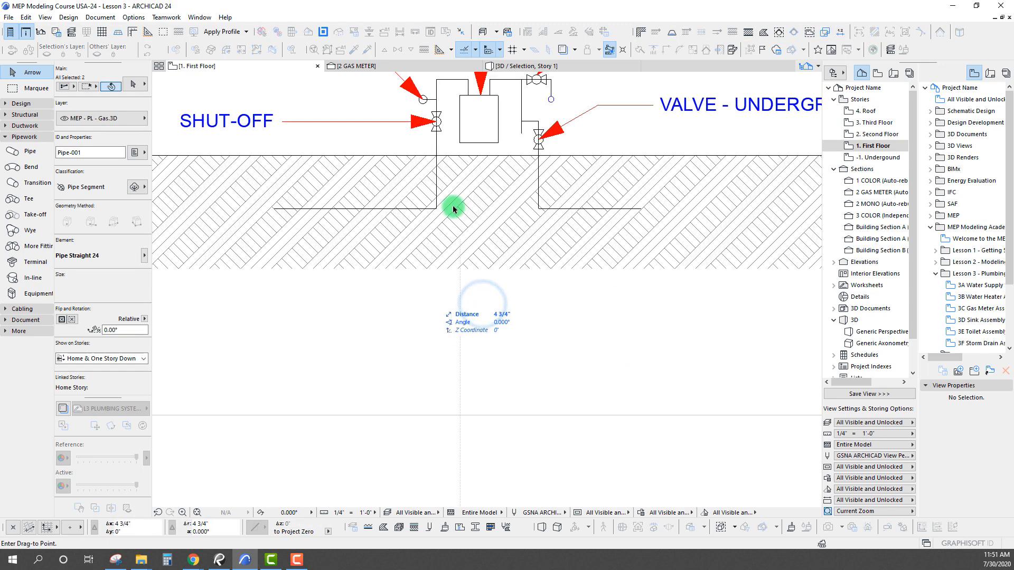
click(438, 211)
- Stretch the horizontal pipe so it meets the relocated outer bend
scroll(448, 265, down, 3)
scroll(461, 319, up, 6)
key(Escape)
click(448, 300)
click(447, 299)
click(418, 294)
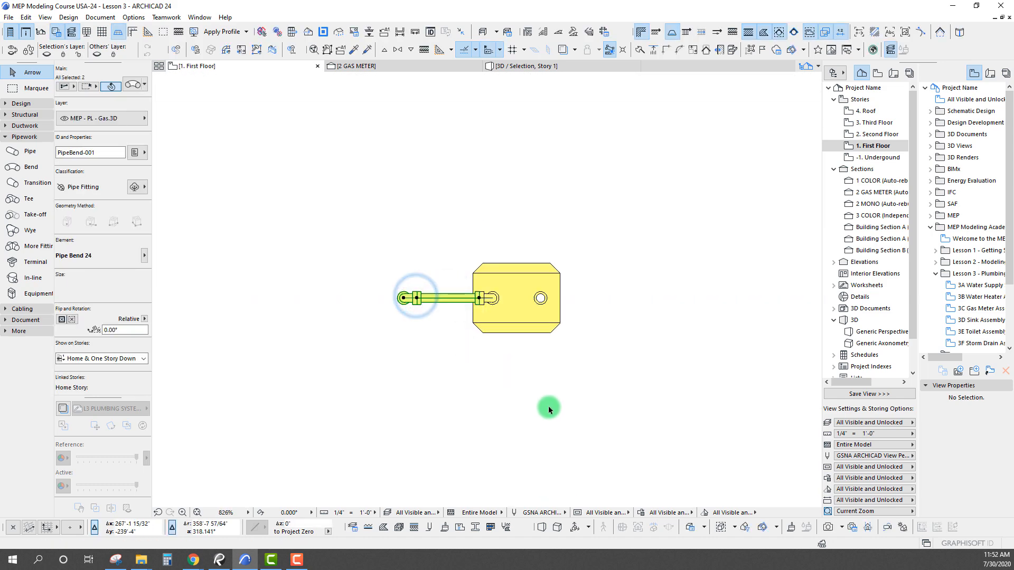
- Open the 2 GAS METER section with the current view settings from its section line
scroll(500, 375, down, 8)
scroll(528, 335, up, 3)
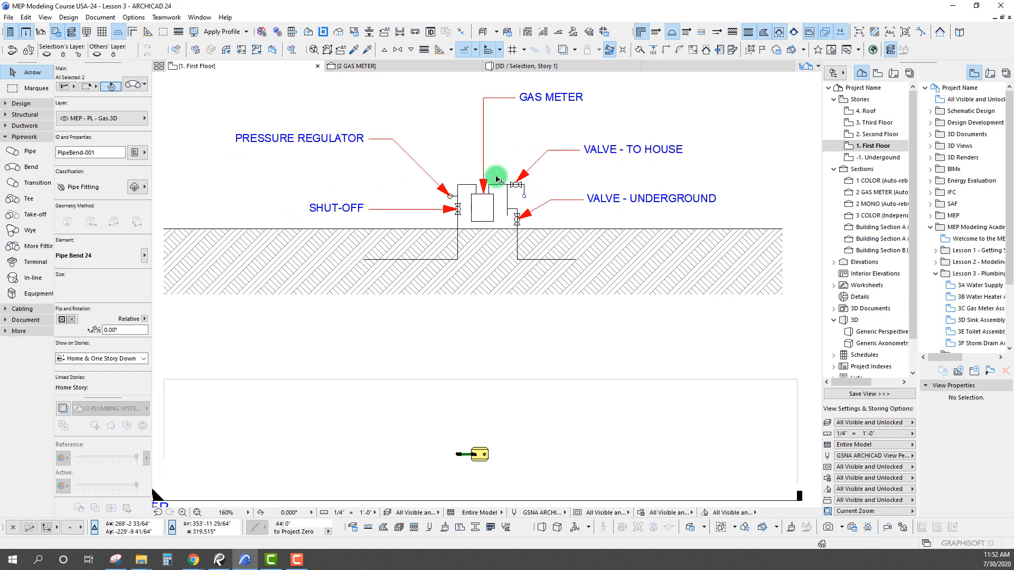
mouse_move(492, 295)
middle_down()
mouse_move(496, 263)
mouse_move(505, 319)
middle_up()
key(Escape)
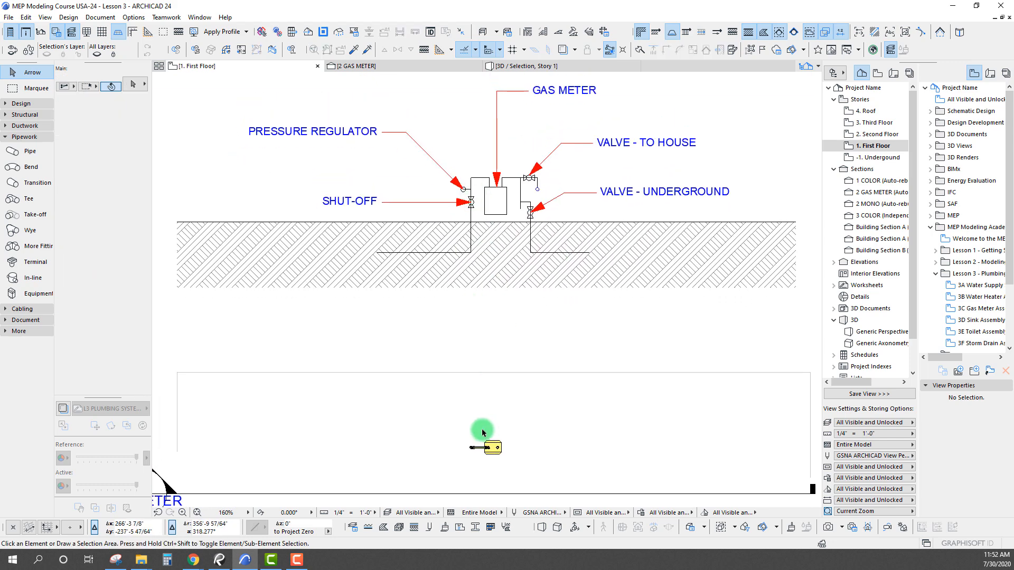
middle_drag(484, 431, 541, 362)
click(541, 363)
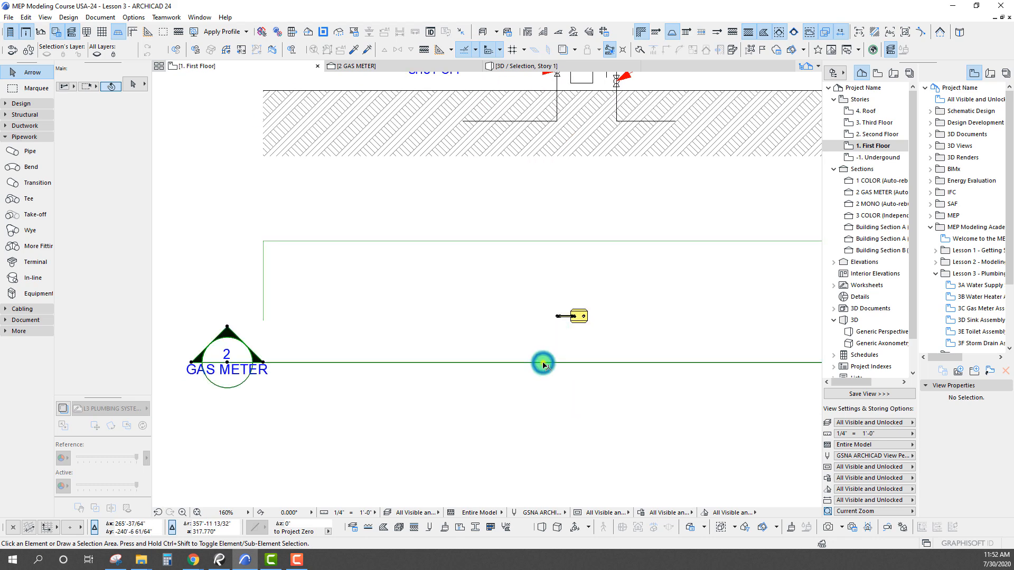
right_click(545, 363)
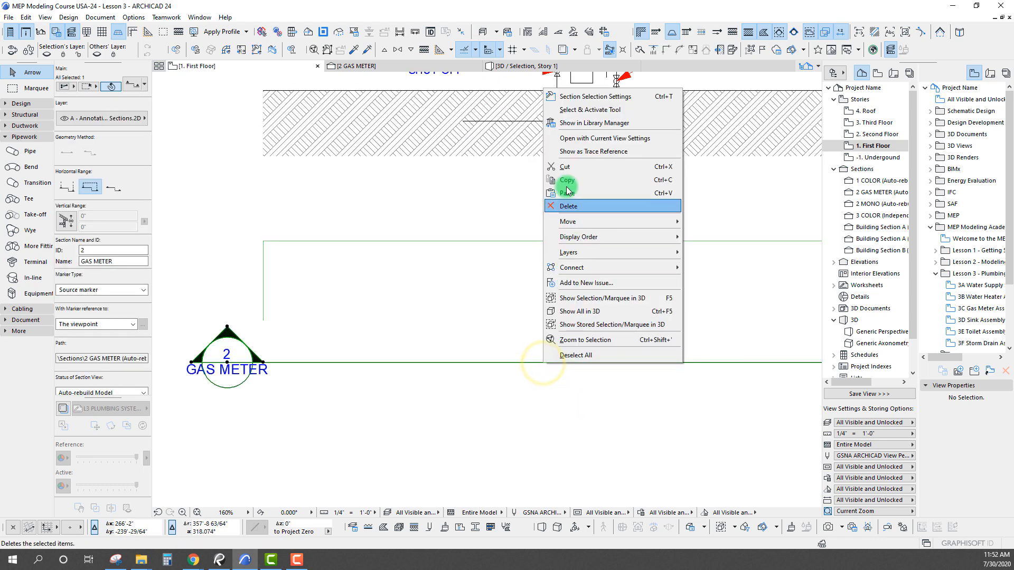
click(588, 138)
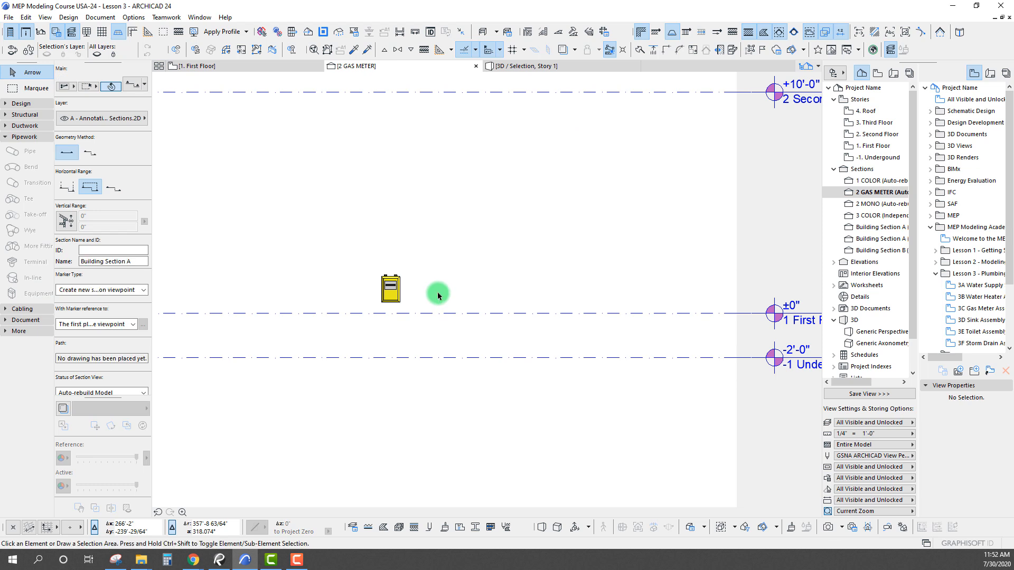
- Stretch the lower end of the vertical pipe below the First Floor line, about midway to the -2'-0" level
scroll(438, 292, up, 5)
click(442, 312)
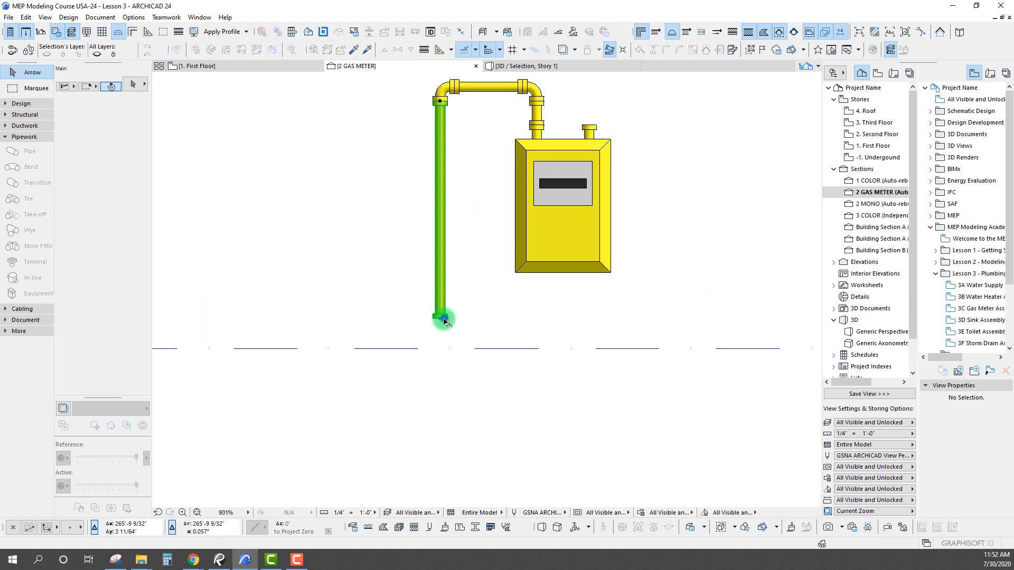
click(440, 317)
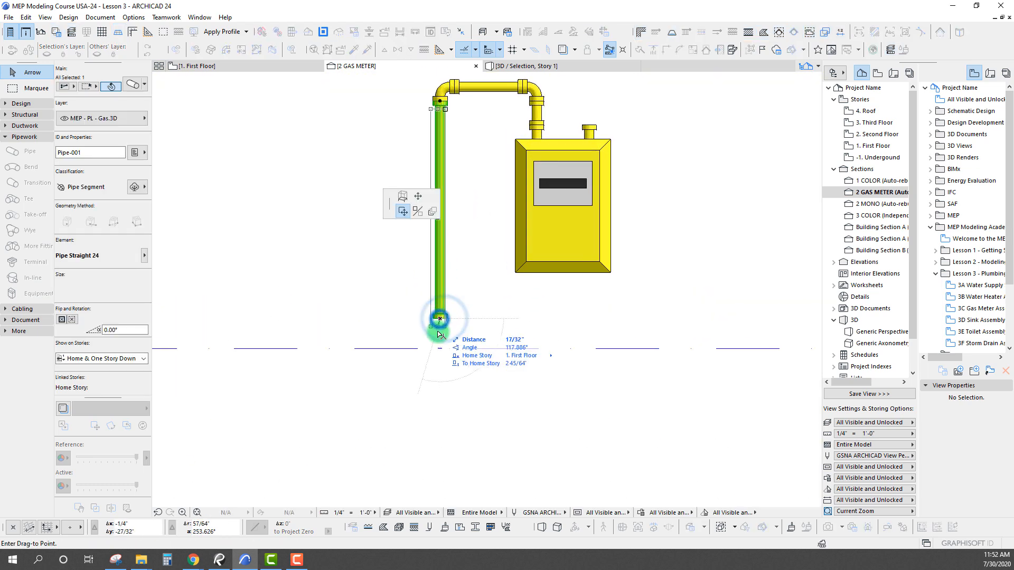
click(417, 198)
scroll(547, 309, down, 2)
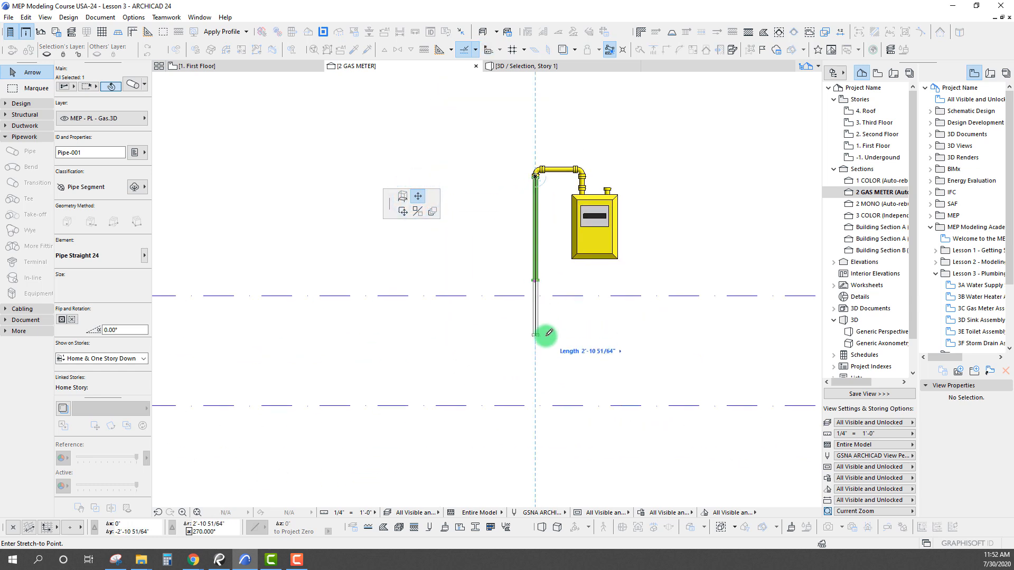
scroll(549, 333, down, 4)
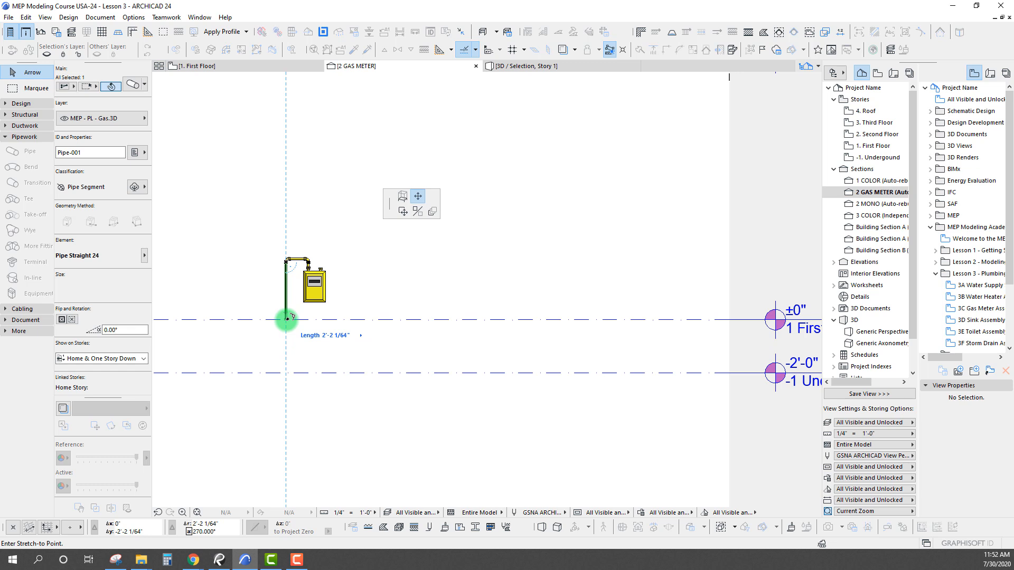
click(286, 352)
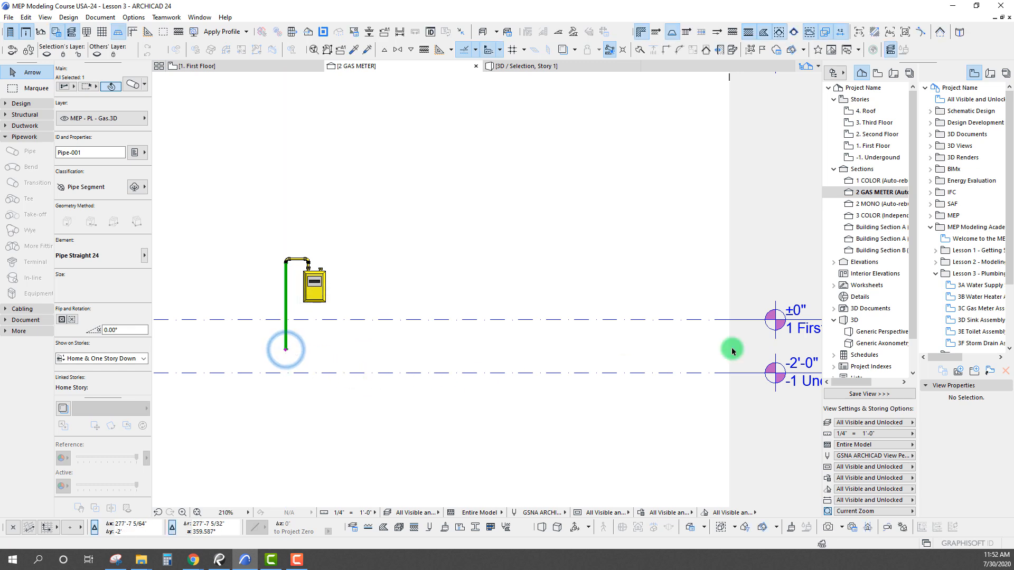
- Drag a copy of the upper horizontal pipe down to the First Floor line, on the outer side of the vertical pipe
middle_drag(281, 298, 412, 302)
scroll(412, 302, up, 5)
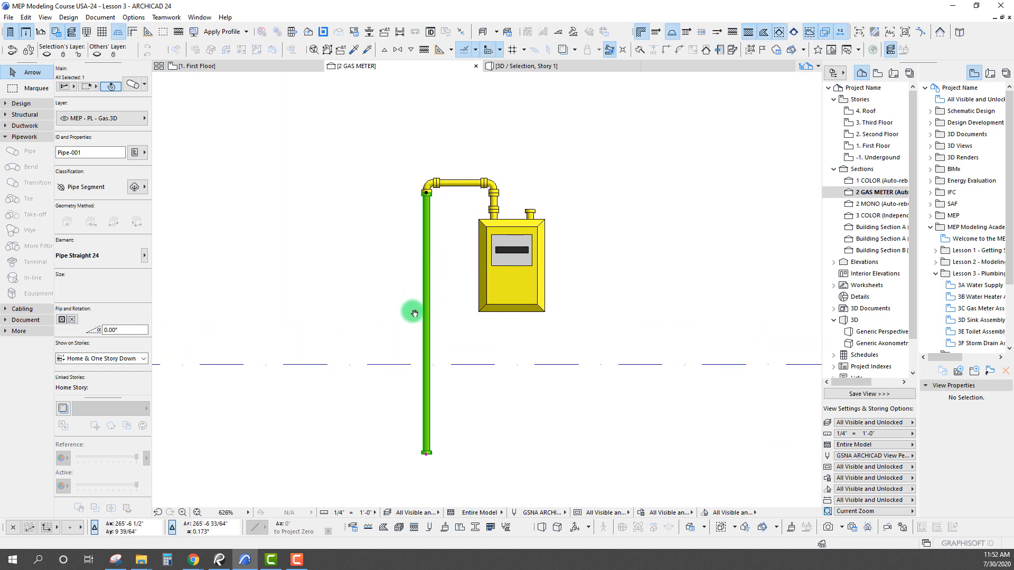
click(441, 211)
click(459, 180)
click(485, 182)
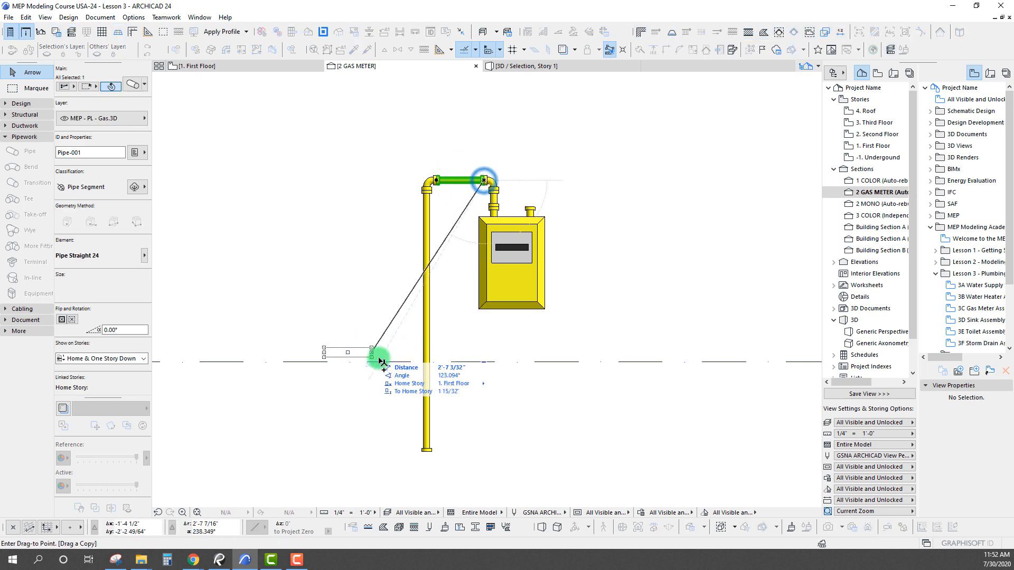
click(378, 362)
- Copy the pipe at the First Floor line 18" straight down and delete the one left at the floor line
key(ctrl+shift+d)
click(378, 363)
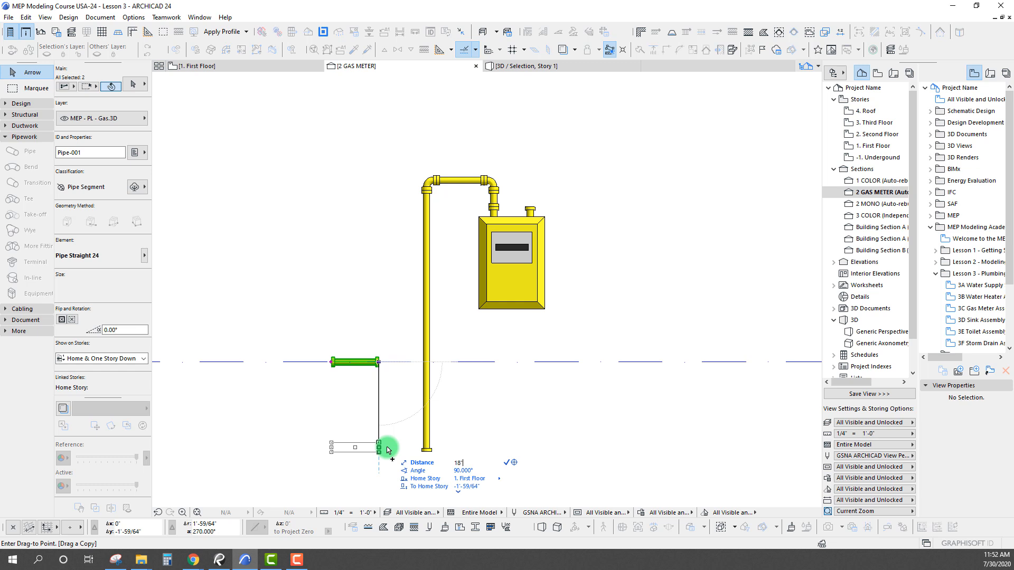
key(Return)
middle_drag(385, 434, 402, 354)
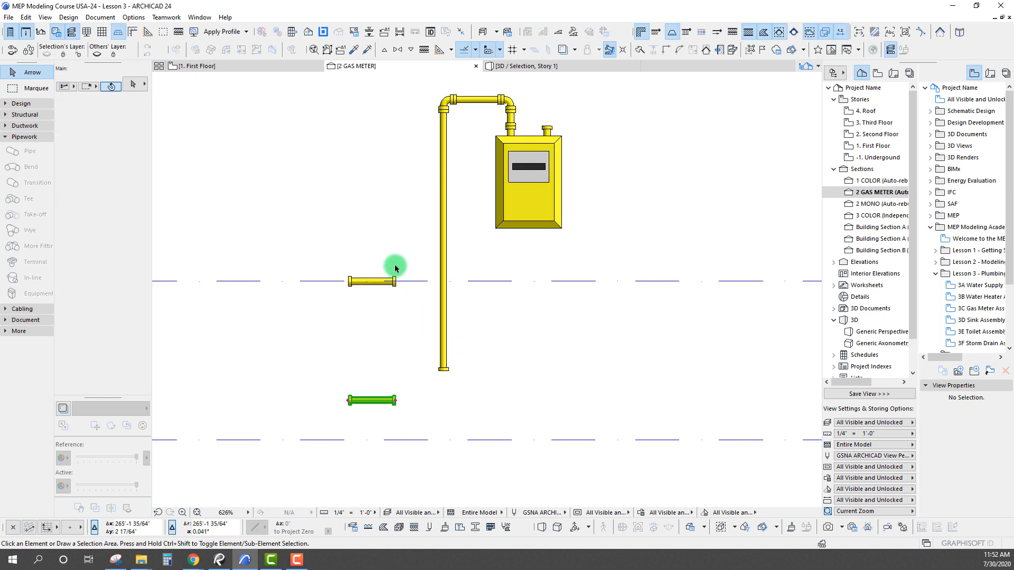
click(393, 281)
key(Delete)
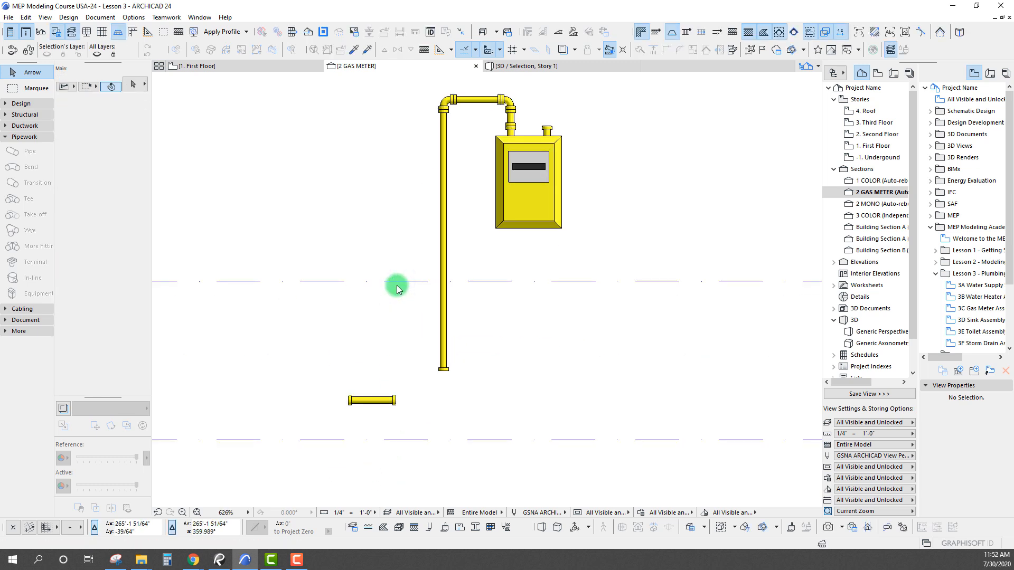
click(395, 401)
click(508, 102)
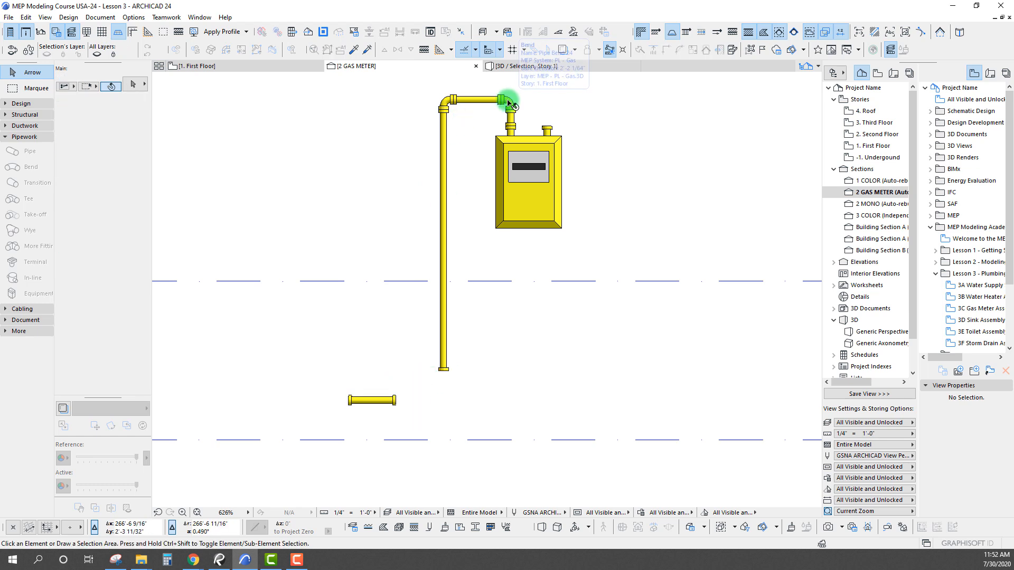
alt+click(508, 101)
middle_drag(403, 401, 404, 403)
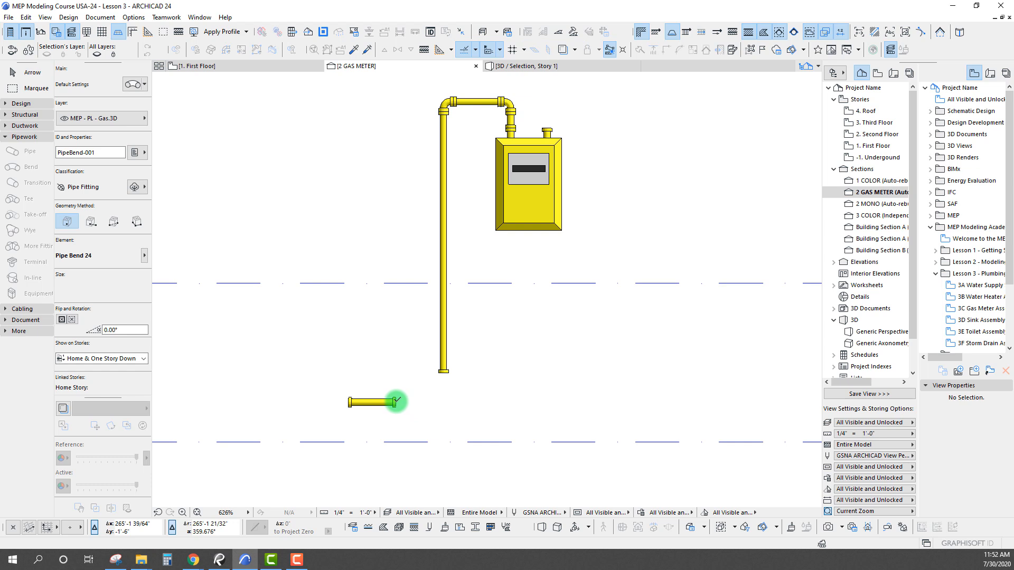
mouse_move(462, 262)
middle_down()
mouse_move(445, 288)
mouse_move(414, 267)
middle_up()
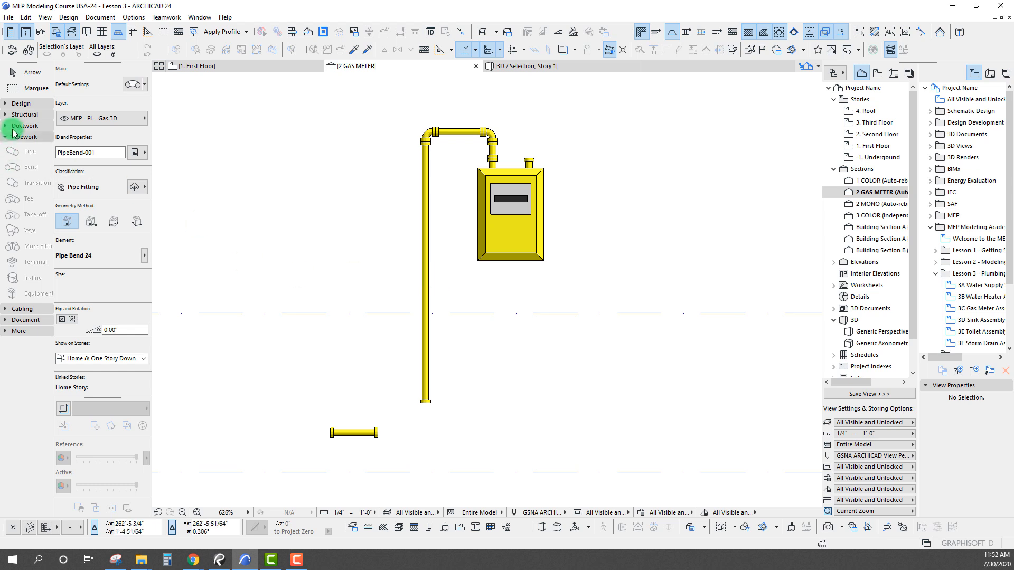
middle_drag(499, 295, 490, 289)
key(Escape)
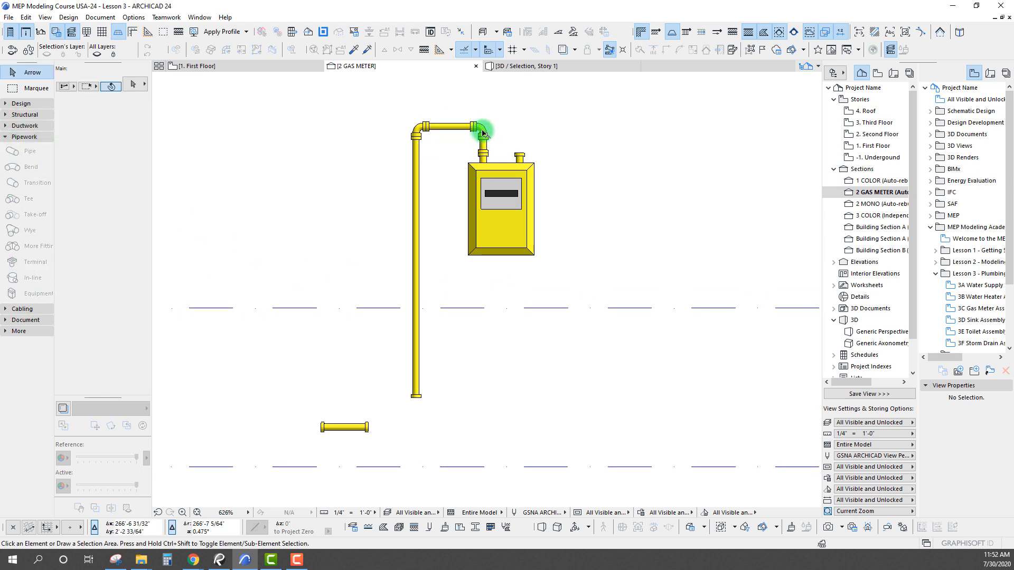
- Drag a copy of the bend above the meter to a spot just beside the underground horizontal pipe's inner end
click(481, 129)
key(ctrl+shift+d)
click(483, 136)
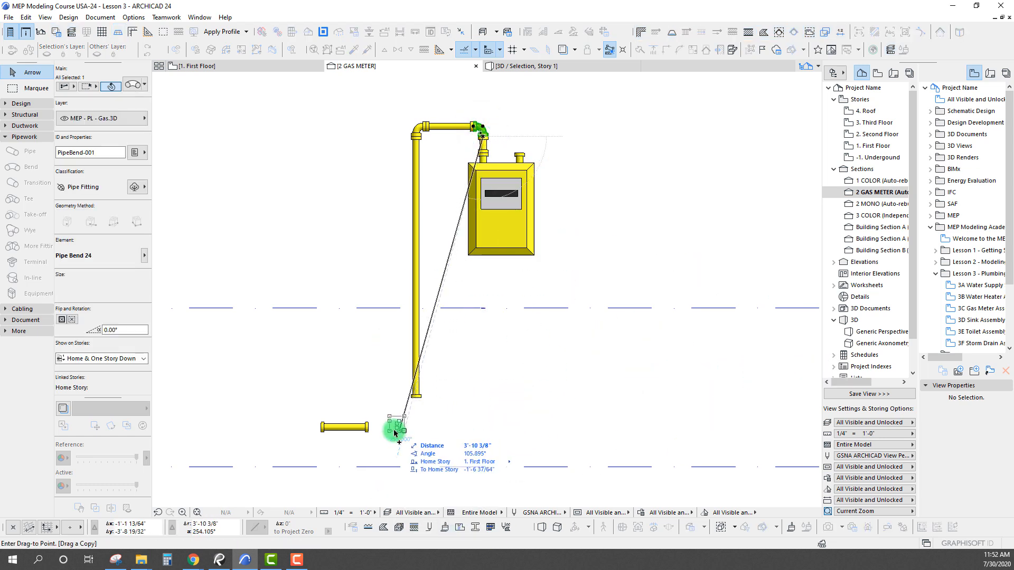
click(392, 434)
- Try to rotate the copied bend 90° clockwise about its lower connection point
key(ctrl+e)
click(391, 432)
click(391, 372)
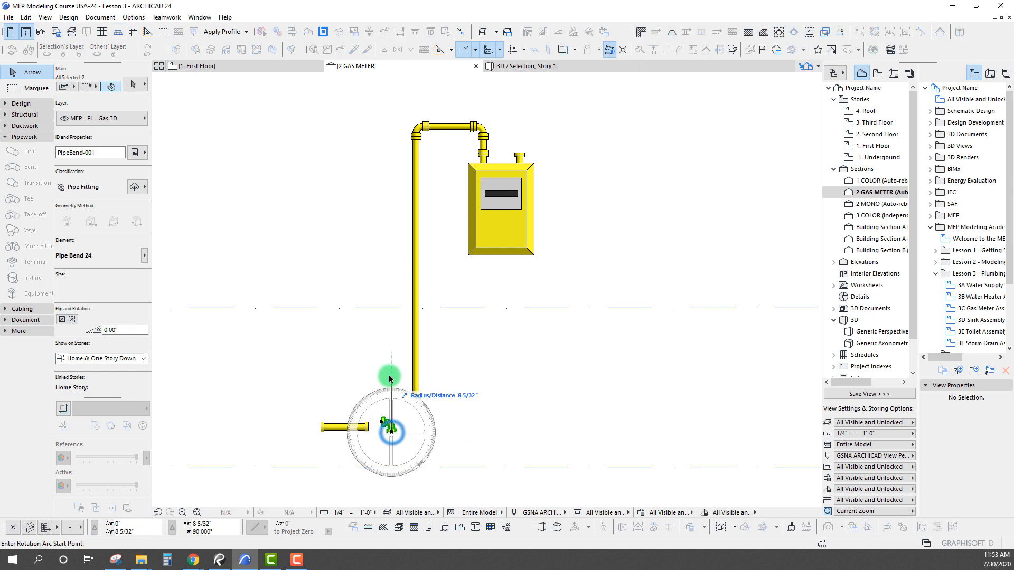
click(468, 432)
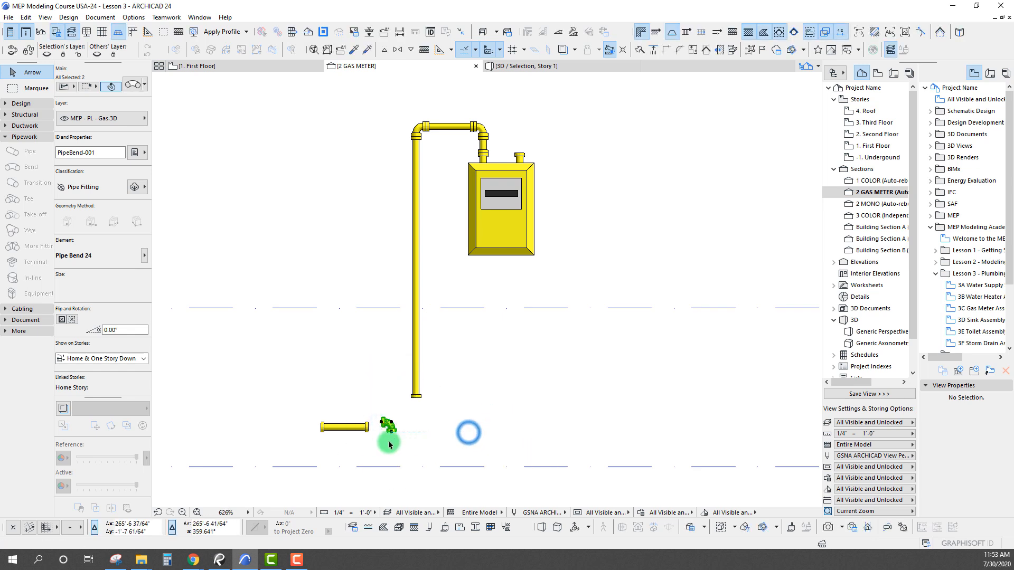
scroll(384, 425, up, 5)
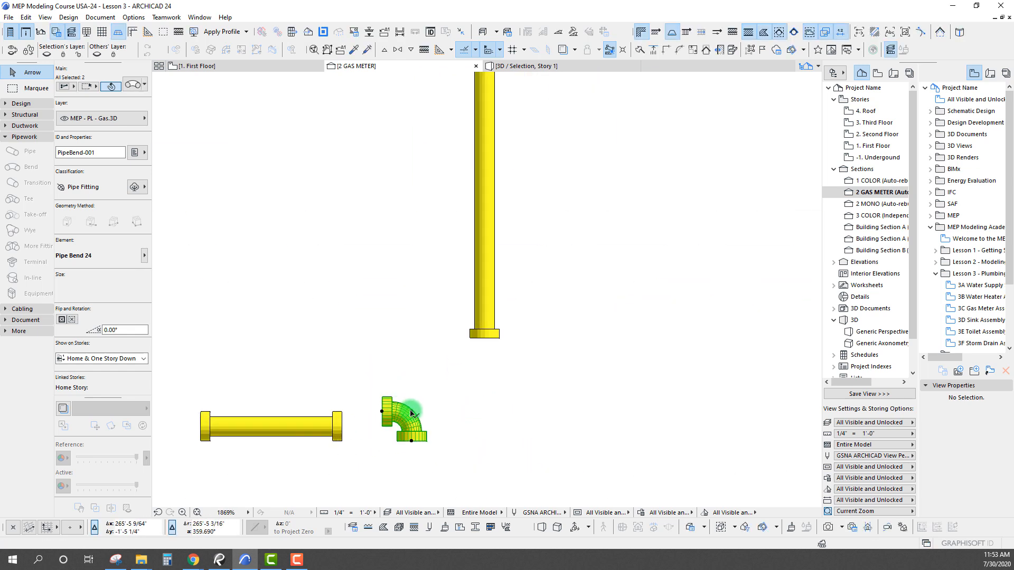
- Try again to rotate the copied bend about 90° clockwise, using a rotation centre just above and beside it
scroll(410, 365, down, 3)
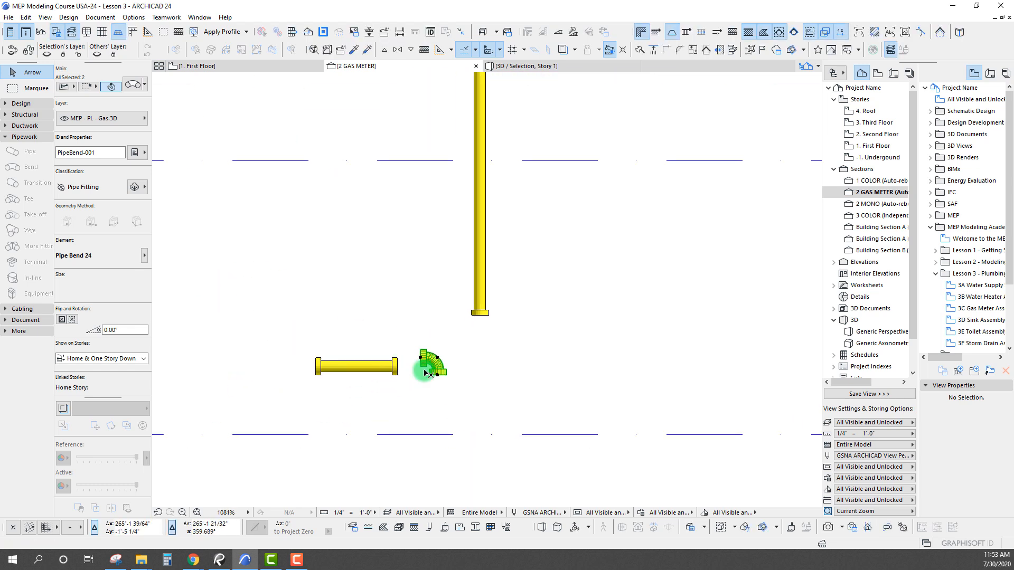
scroll(465, 295, down, 3)
scroll(454, 401, up, 2)
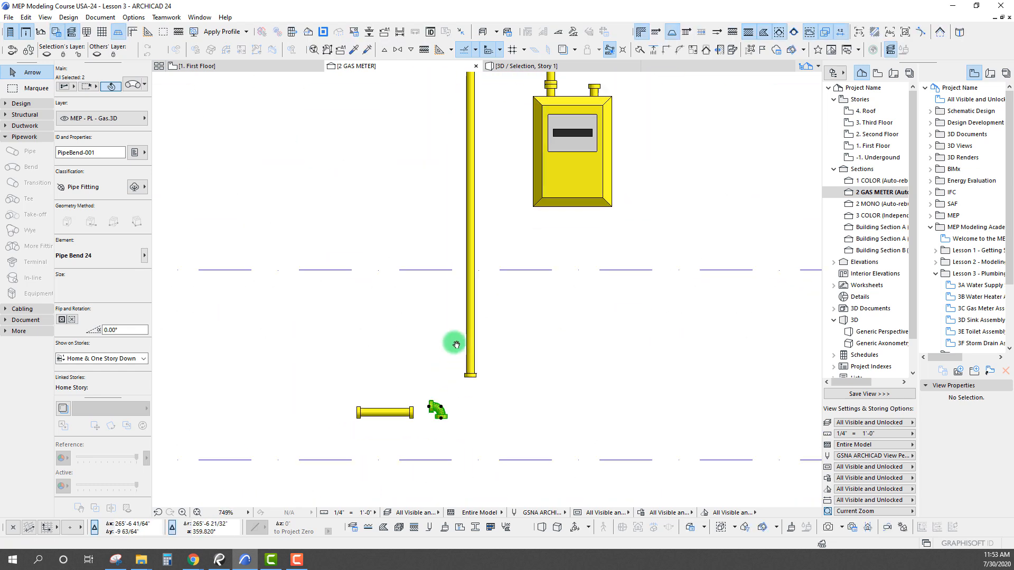
key(ctrl+e)
click(443, 400)
click(442, 443)
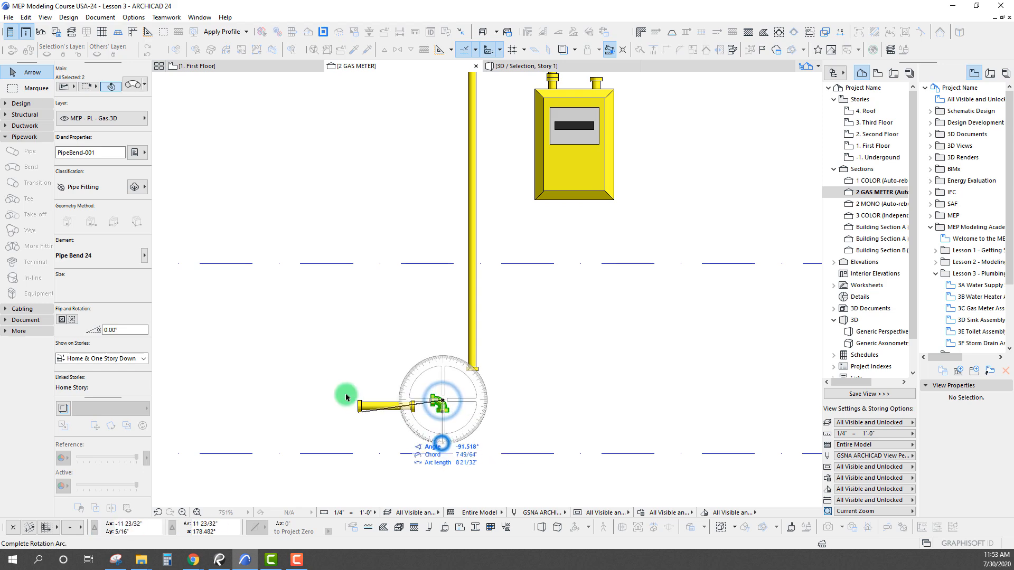
click(330, 397)
- Set the copied bend's rotation around the Y axis to 270°
click(132, 86)
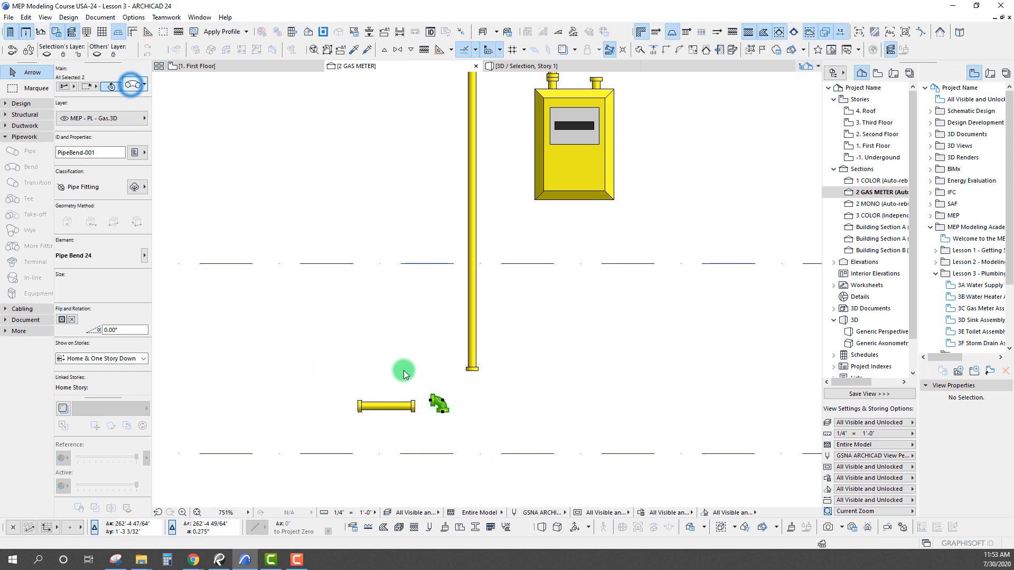
key(ctrl+t)
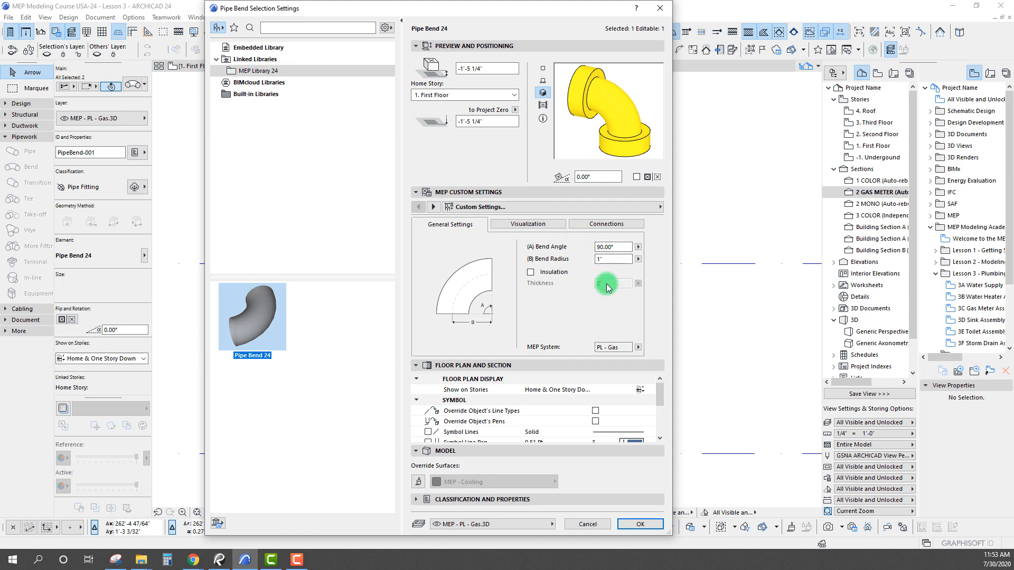
click(435, 206)
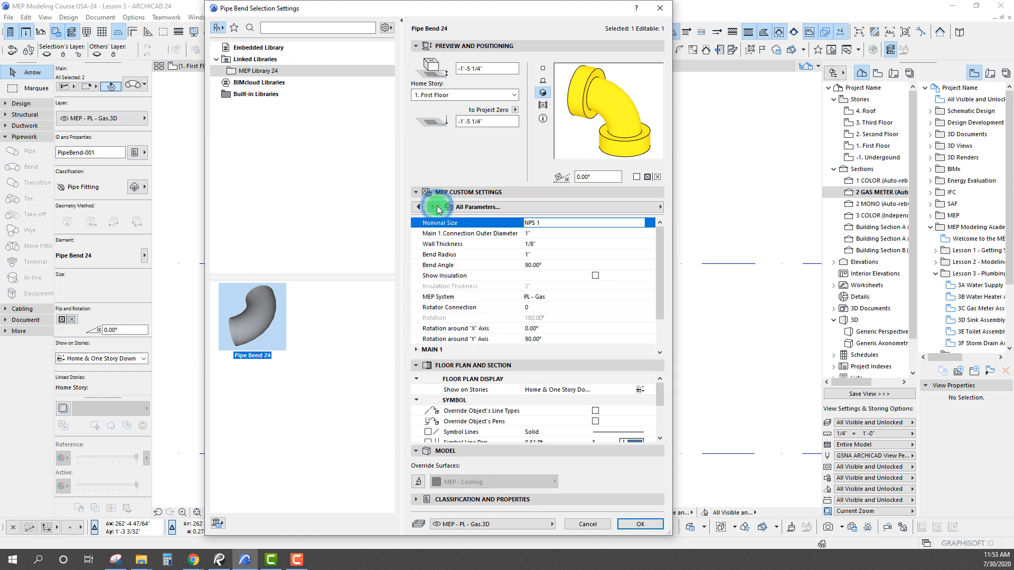
click(548, 341)
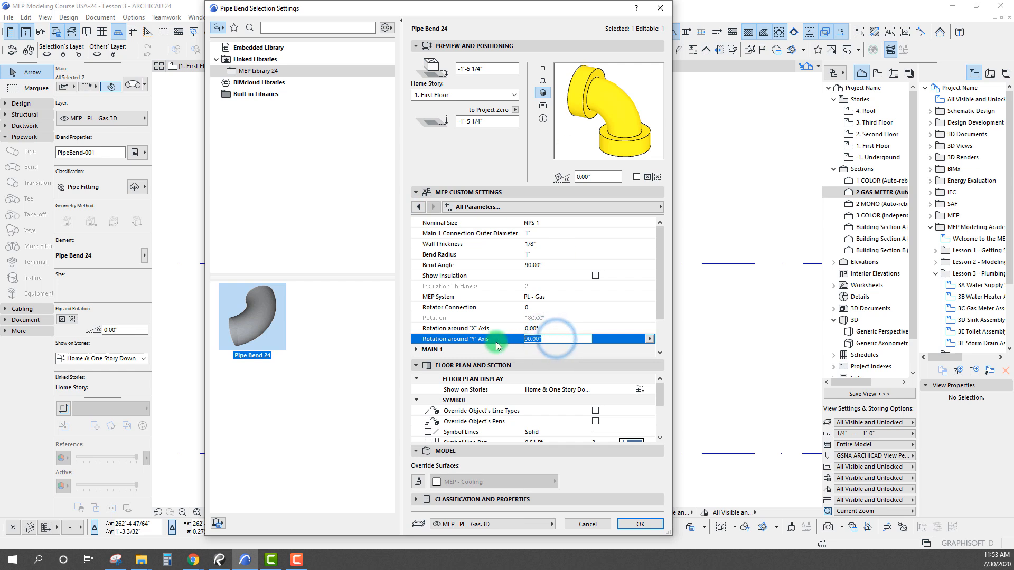
text(270)
key(Return)
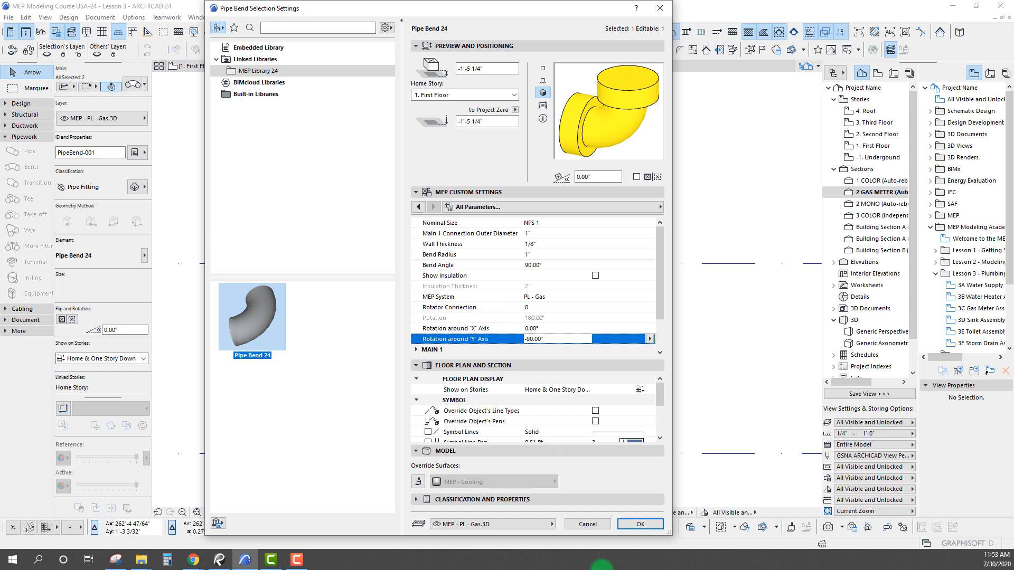
click(630, 523)
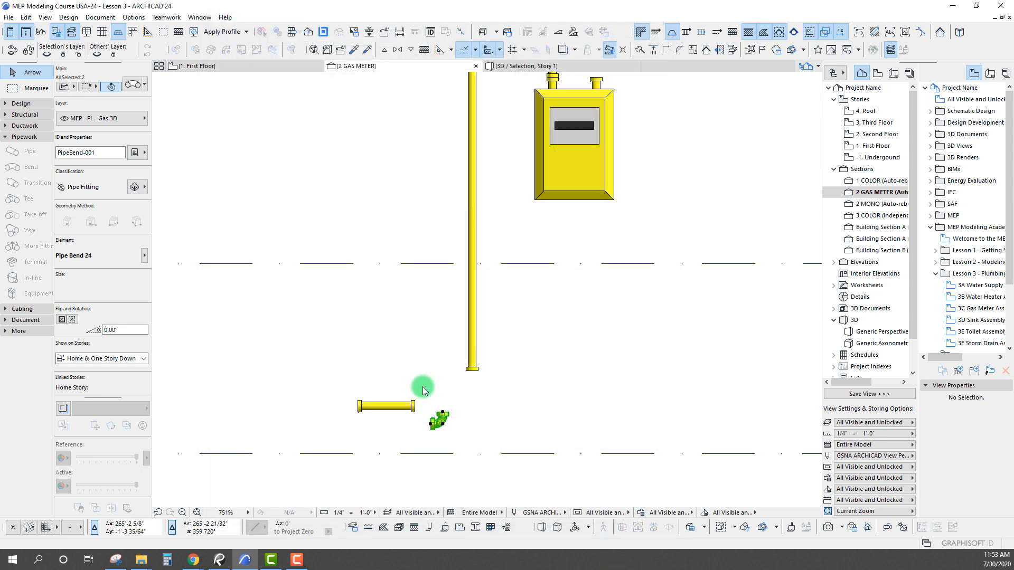
- Move the bend by its side connection point onto the inner end of the underground horizontal pipe
scroll(423, 401, up, 5)
key(ctrl+d)
click(460, 421)
click(410, 367)
- Move the underground pipe and its bend sideways together until the bend's upper opening sits directly below the vertical pipe
shift+click(372, 368)
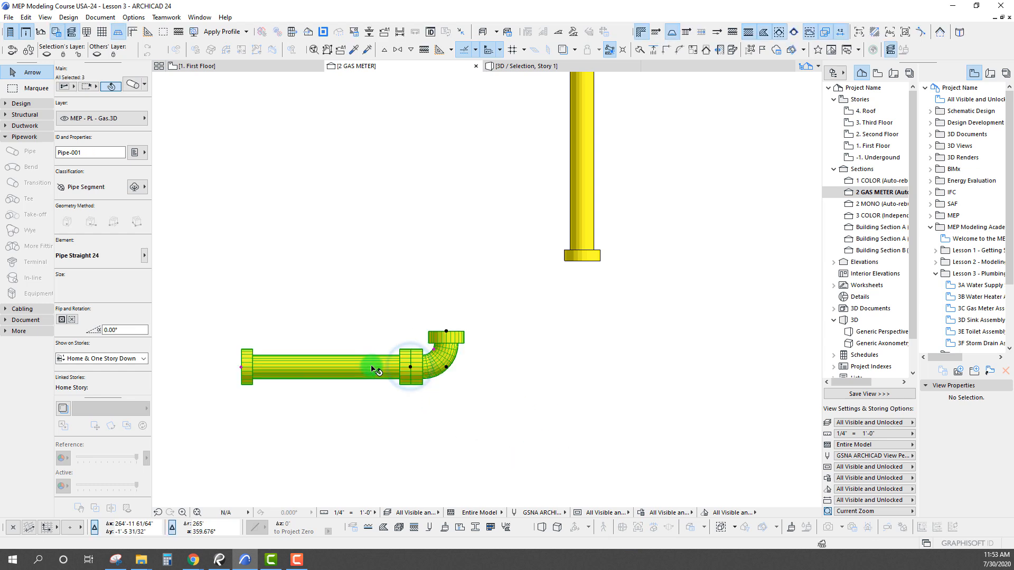
key(ctrl+d)
click(447, 332)
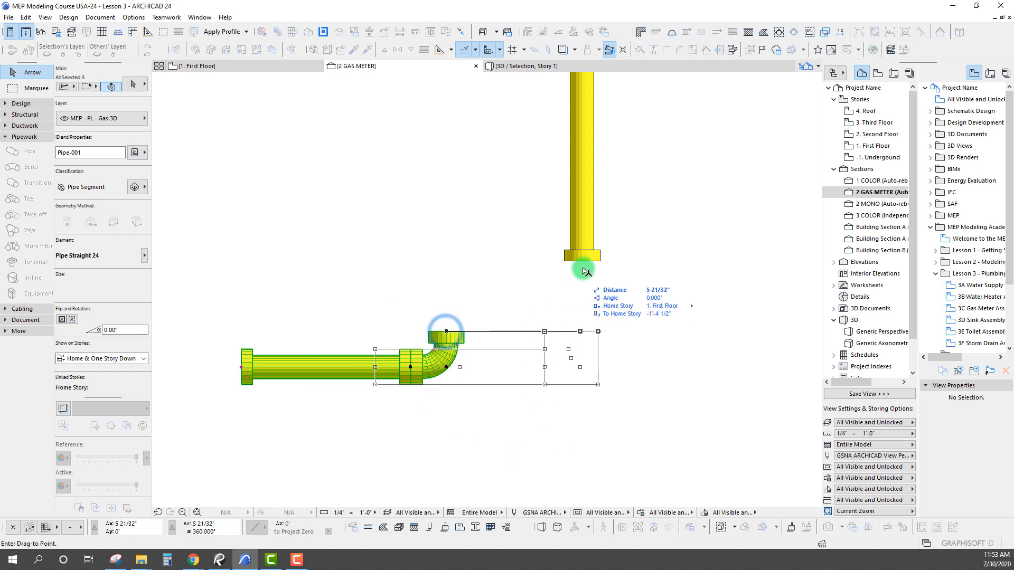
click(583, 264)
click(583, 263)
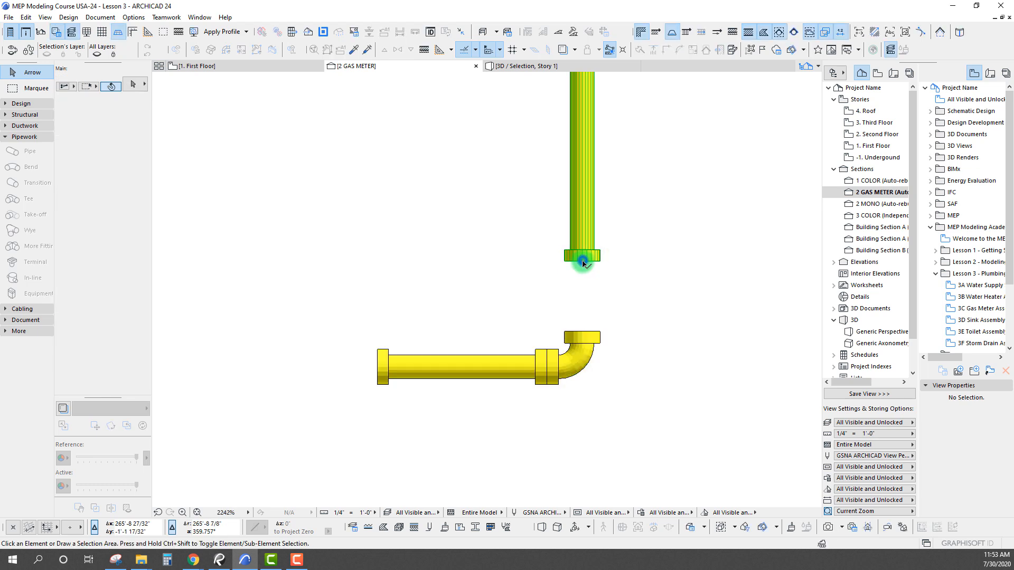
- Stretch the lower end of the vertical pipe down to the upper connection of the underground bend
click(582, 264)
click(582, 337)
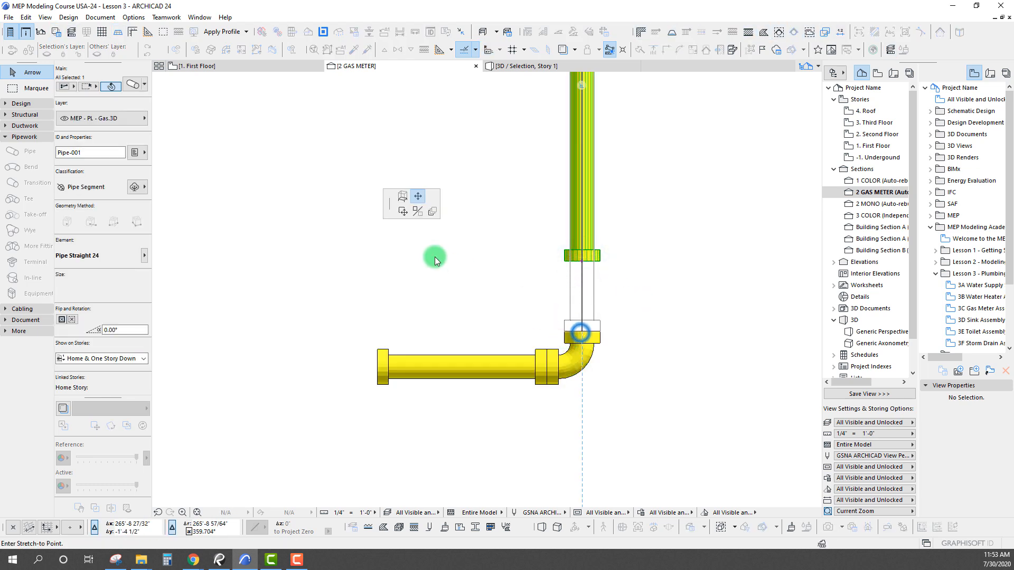
scroll(412, 281, down, 4)
scroll(411, 282, down, 5)
middle_drag(456, 242, 416, 344)
scroll(423, 404, up, 2)
scroll(416, 335, up, 1)
click(431, 360)
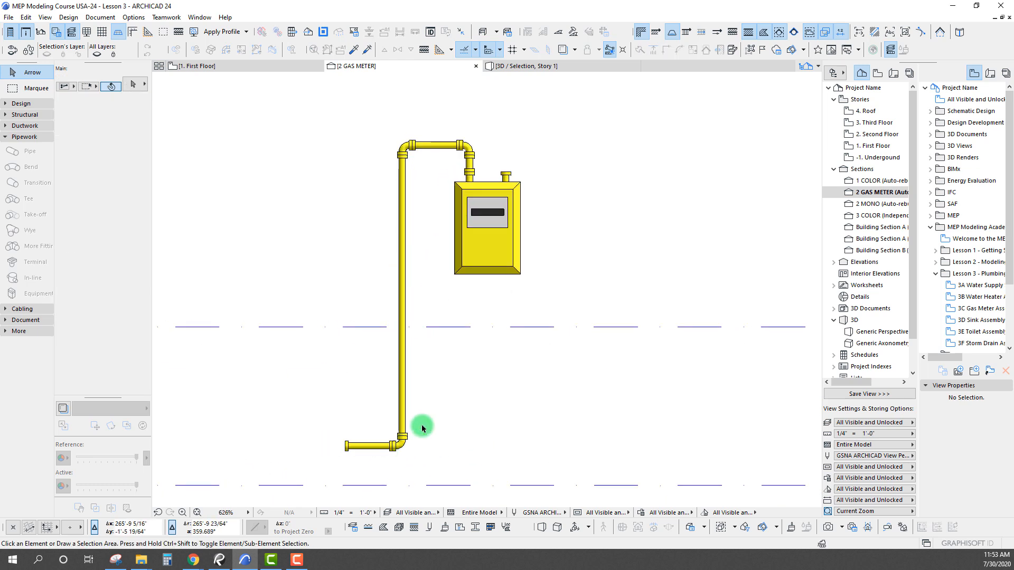
- Examine the connected pipe run and meter in the section and in the 3D window
scroll(376, 460, up, 6)
scroll(430, 412, down, 7)
mouse_move(469, 375)
middle_down()
mouse_move(471, 416)
mouse_move(468, 380)
middle_up()
scroll(468, 410, up, 1)
scroll(471, 416, up, 1)
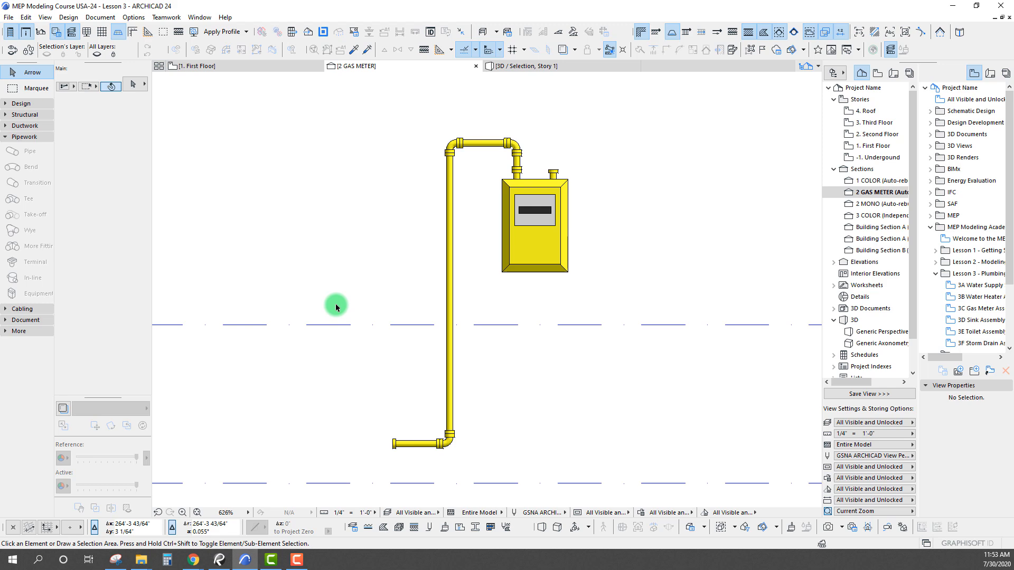
click(498, 65)
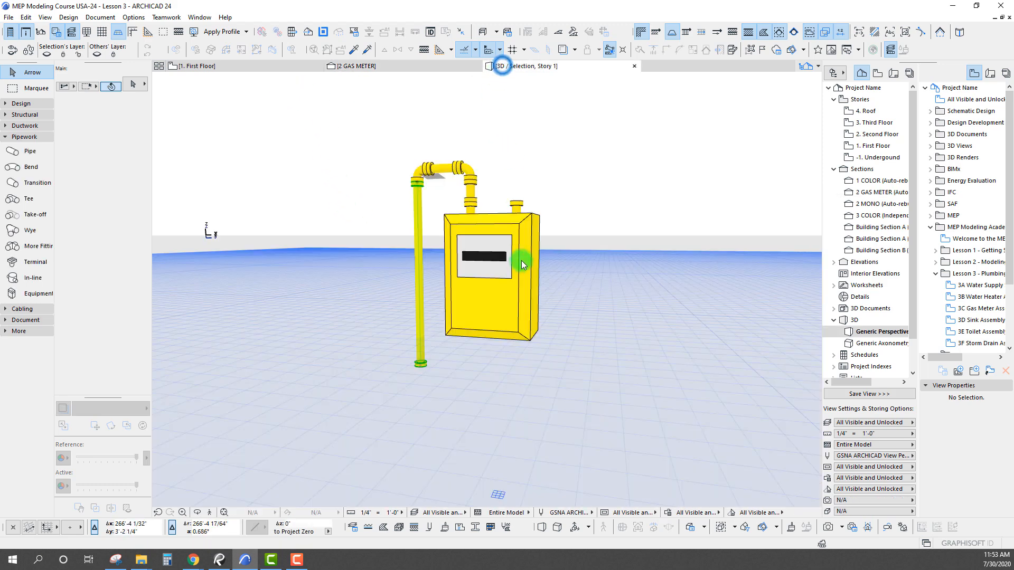
scroll(521, 261, up, 3)
scroll(433, 293, down, 3)
shift+middle_drag(432, 293, 443, 312)
scroll(442, 312, down, 3)
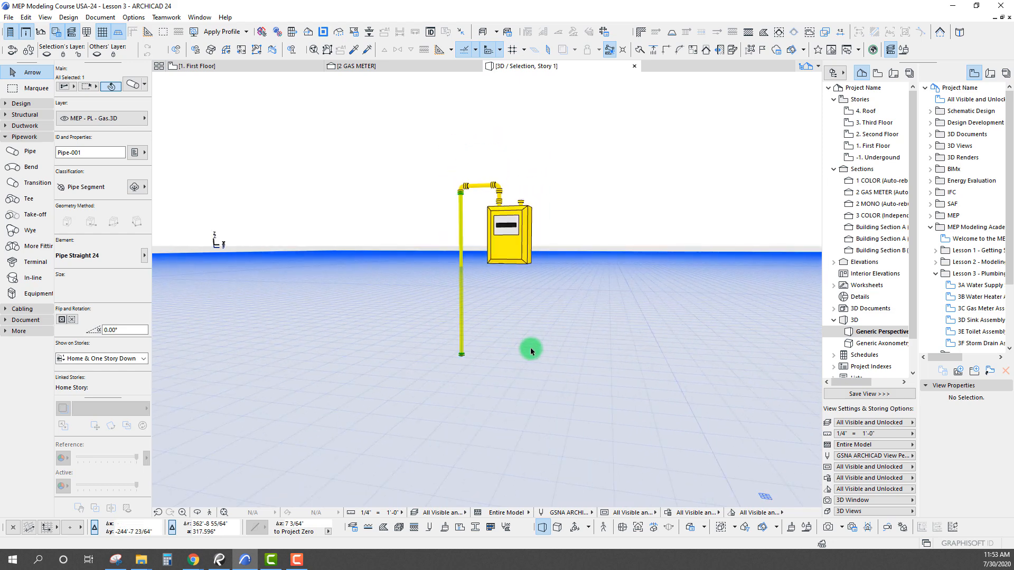
click(595, 378)
middle_drag(526, 265, 532, 305)
scroll(531, 306, up, 5)
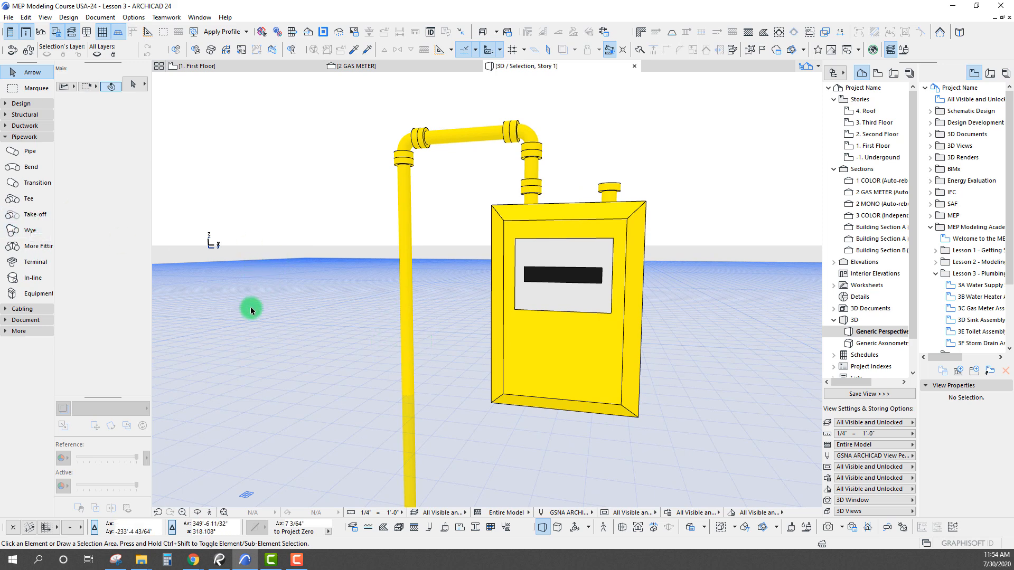
- Choose Ball Valve 24 as the default object for the pipe In-line tool
click(31, 278)
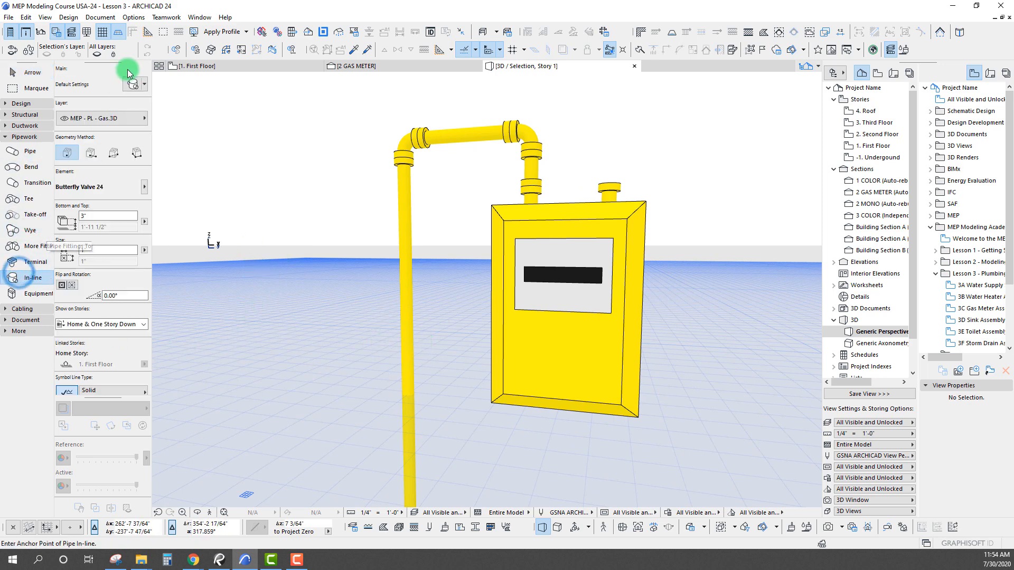
key(ctrl+t)
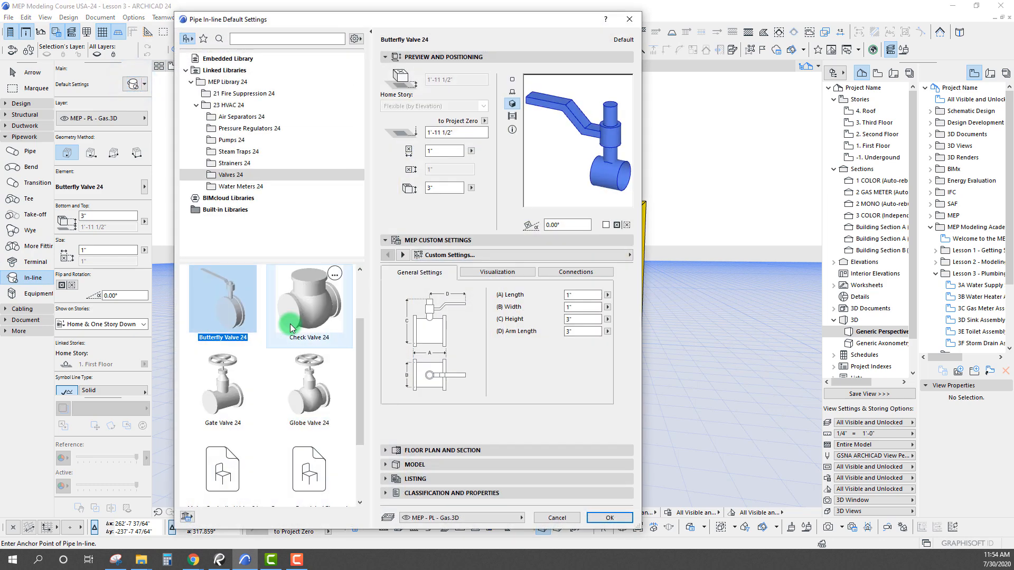
mouse_move(244, 301)
scroll(285, 345, up, 1)
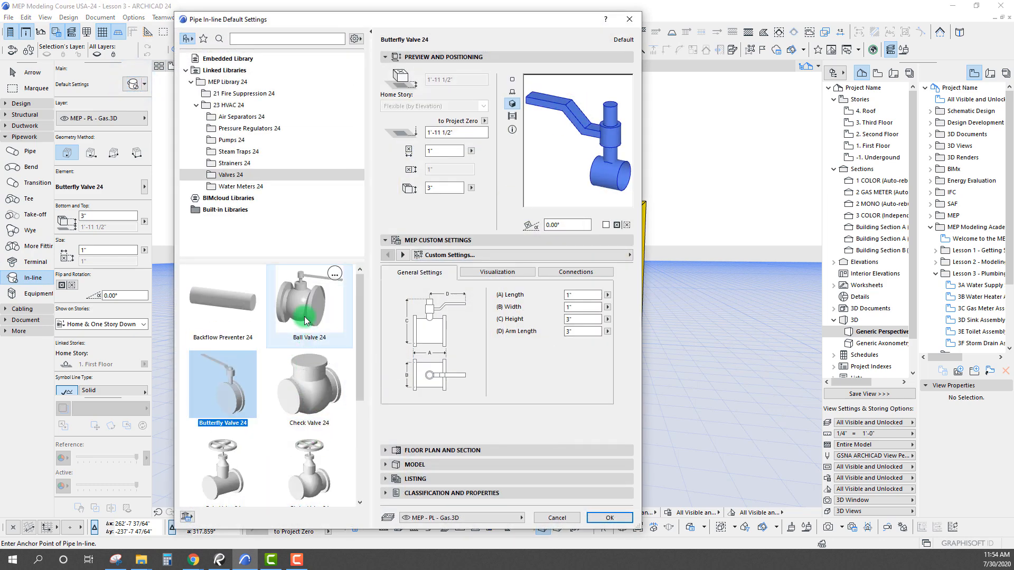
click(306, 310)
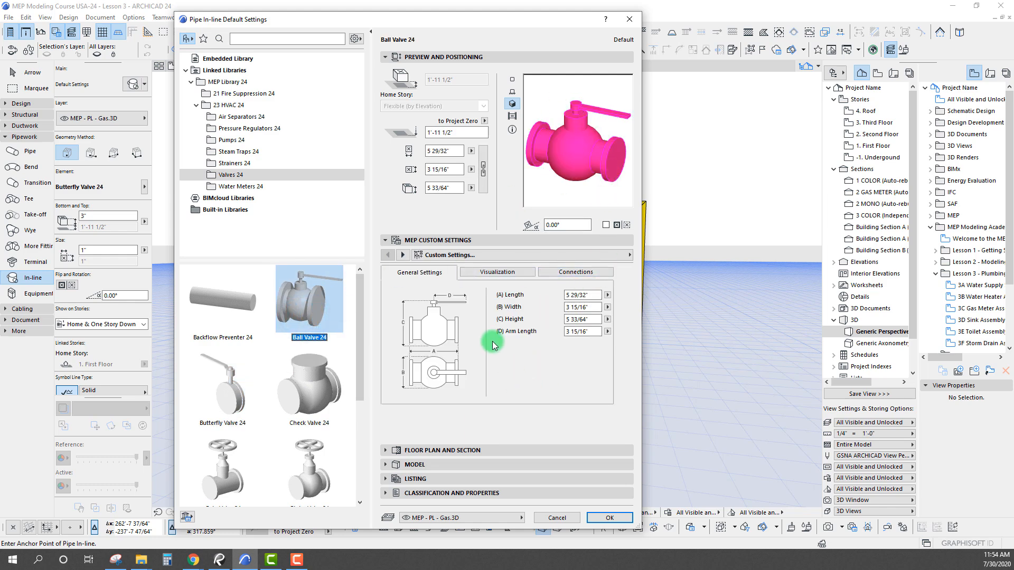
- Set the ball valve's inlet and outlet connections to a 1 1/2" flange diameter and 1/2" flange width
click(569, 273)
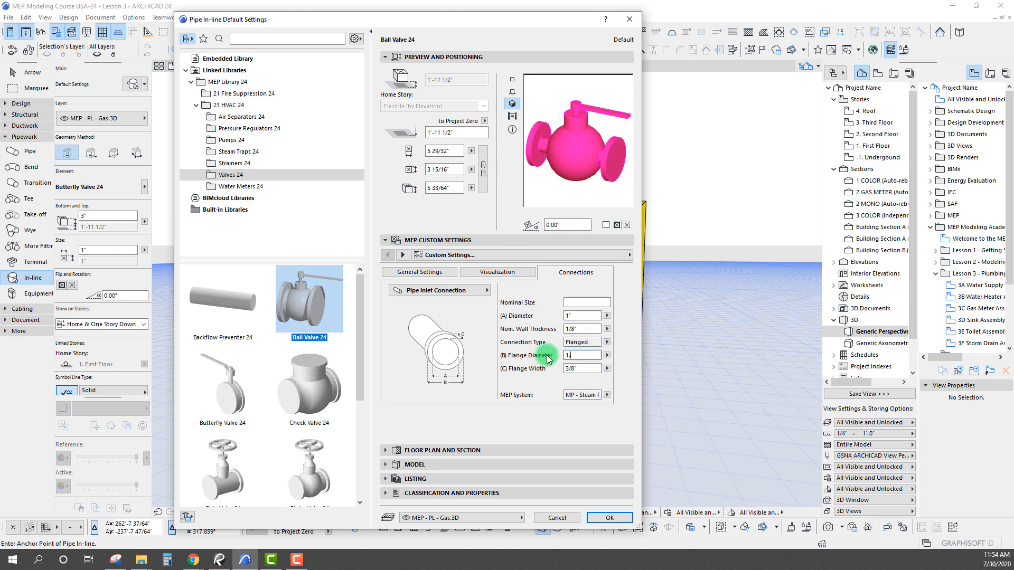
key(Return)
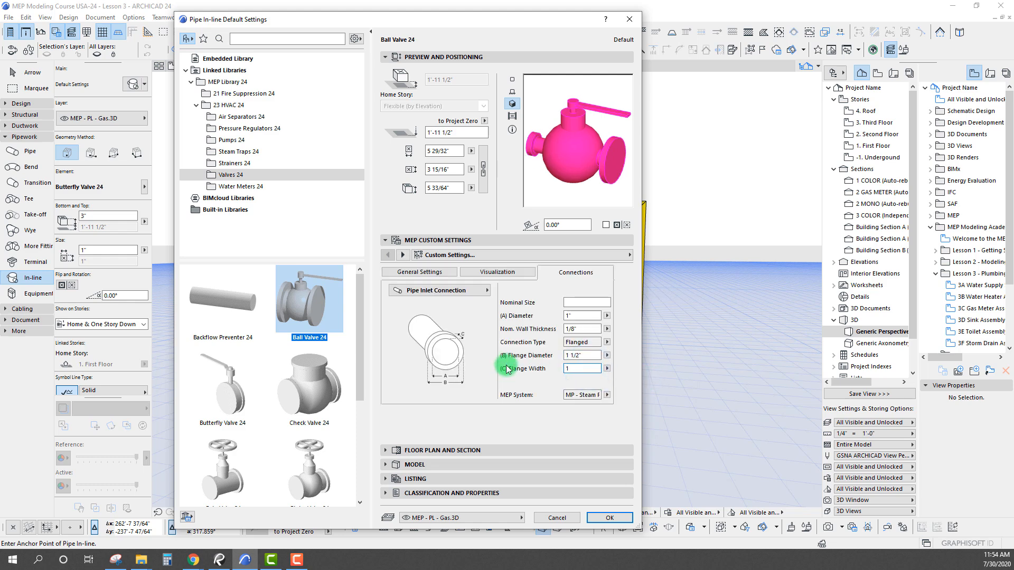
key(Return)
click(483, 290)
click(522, 301)
click(504, 301)
click(479, 287)
click(529, 287)
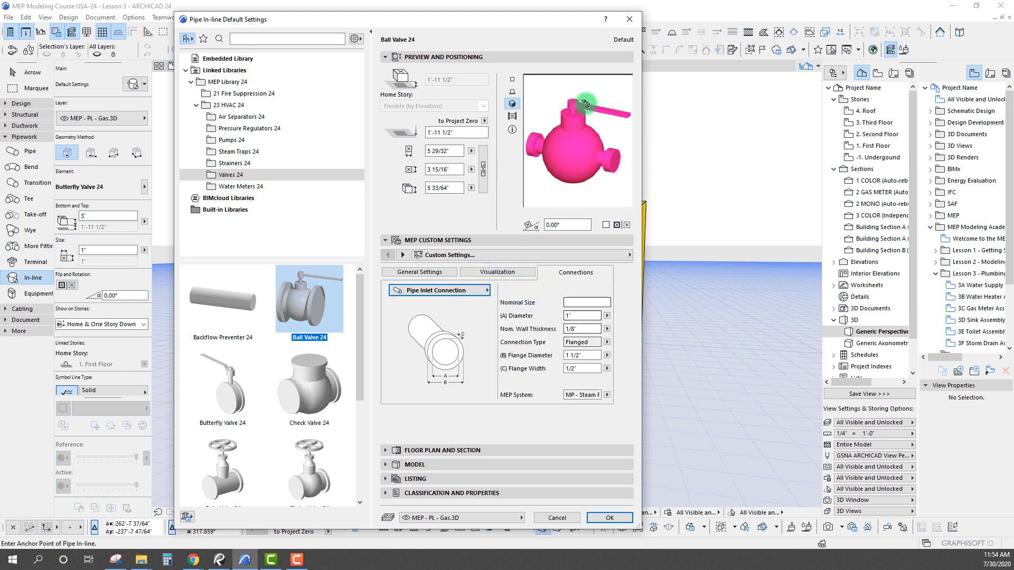
- Size the ball valve with length 2", width 1 1/2", height 2" and arm length 1 1/2"
click(418, 272)
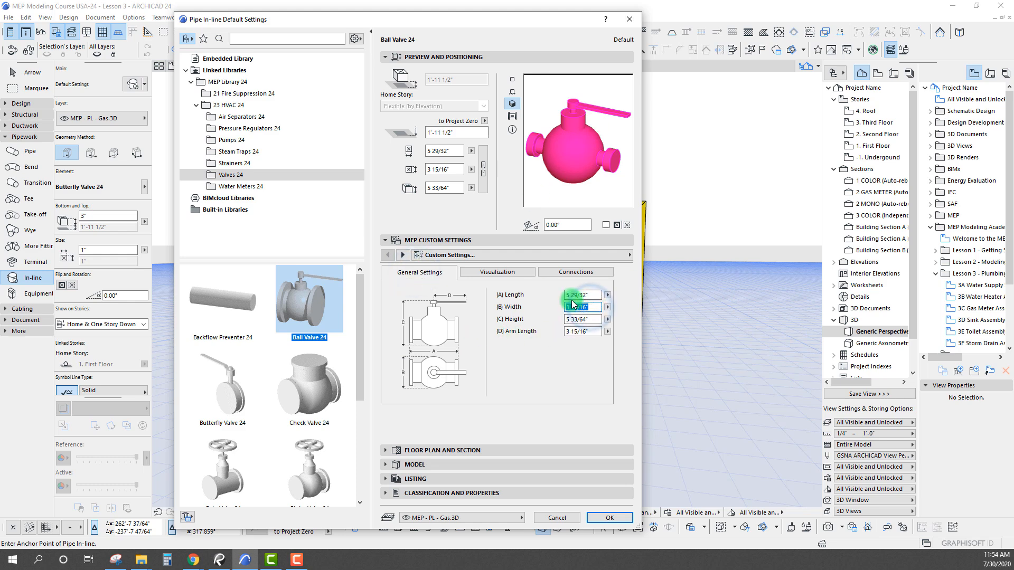
key(Tab)
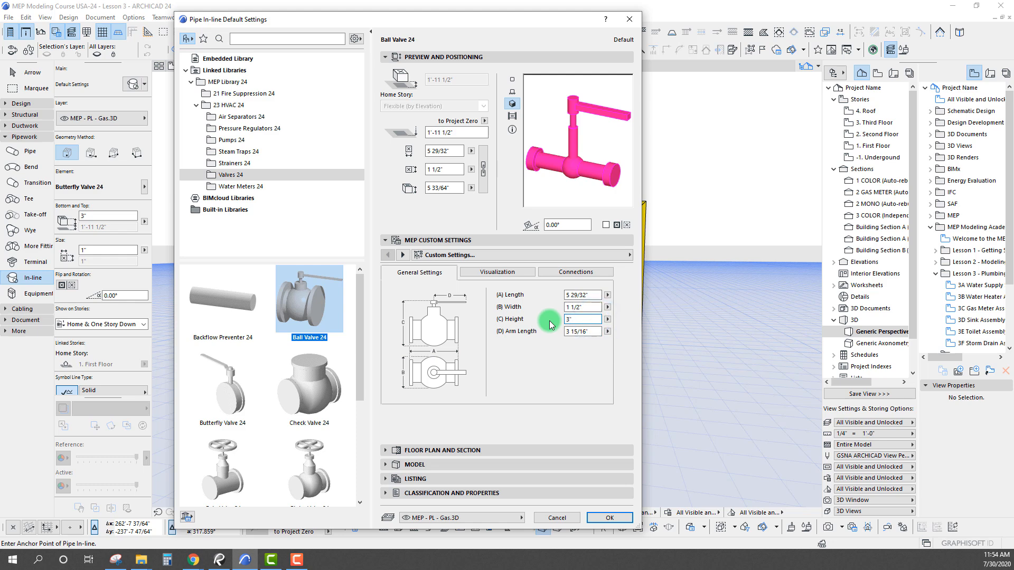
key(Return)
text(2)
key(Return)
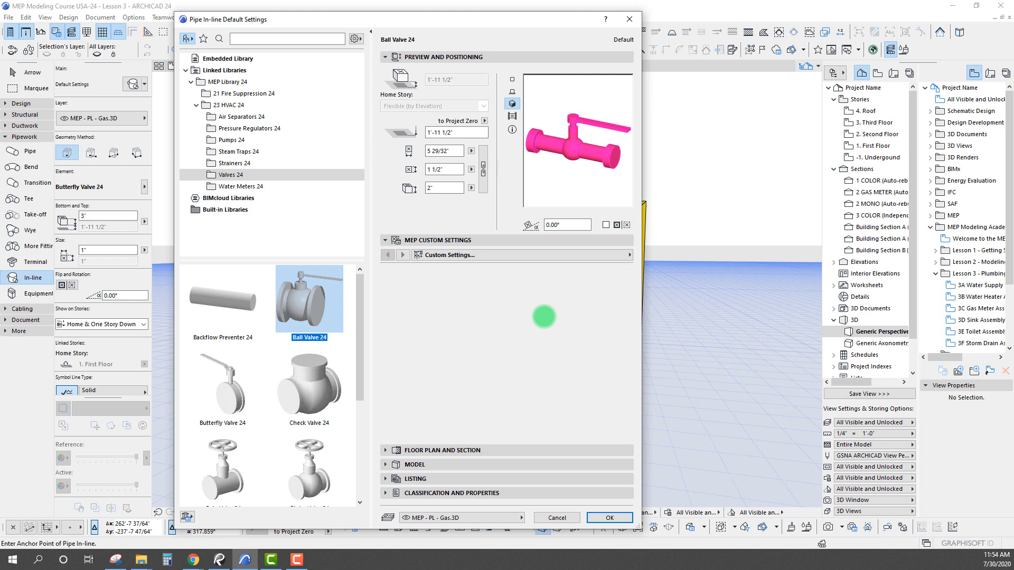
text(1.5)
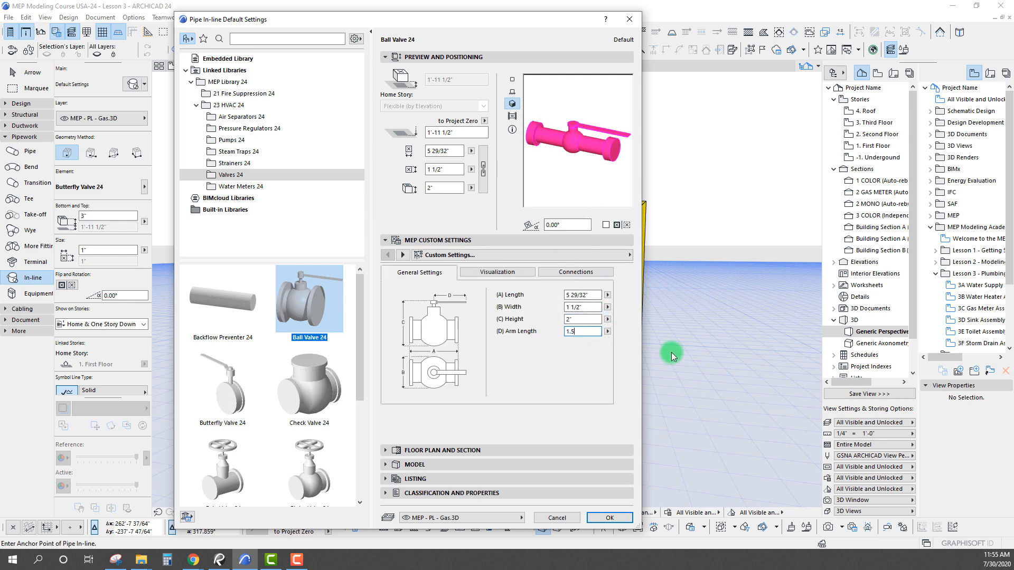
text(")
key(Return)
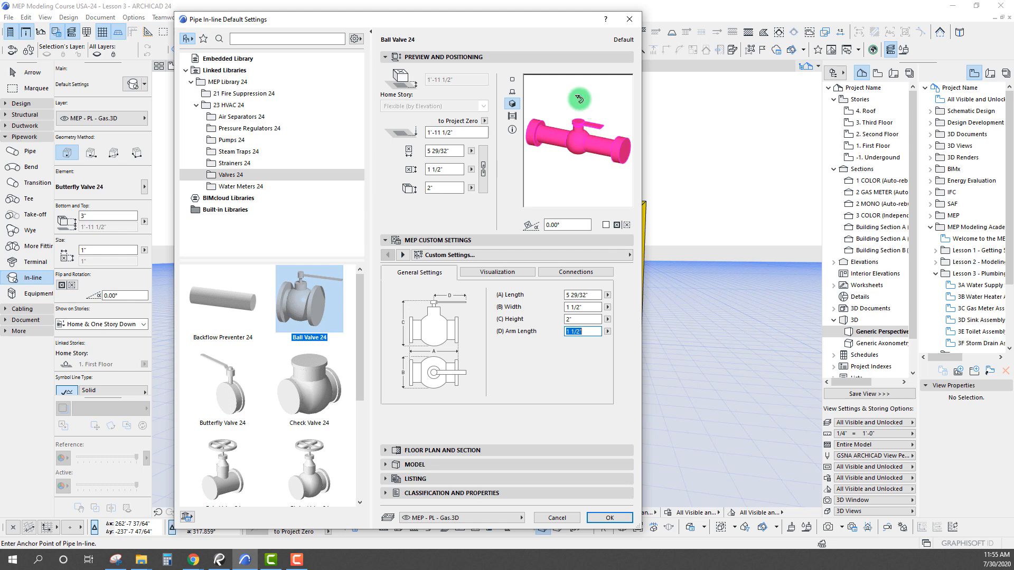
click(584, 295)
text(2")
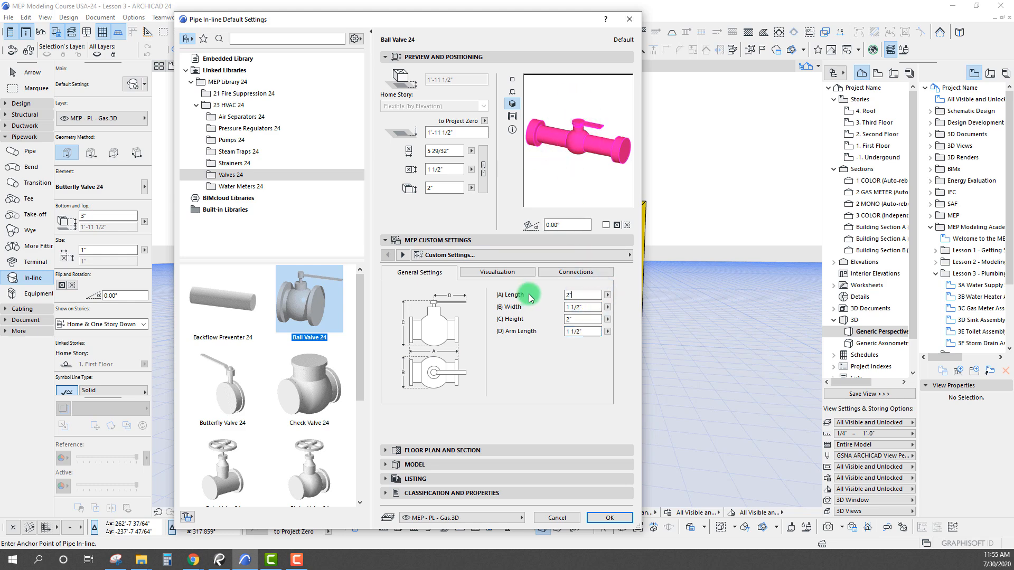
key(Return)
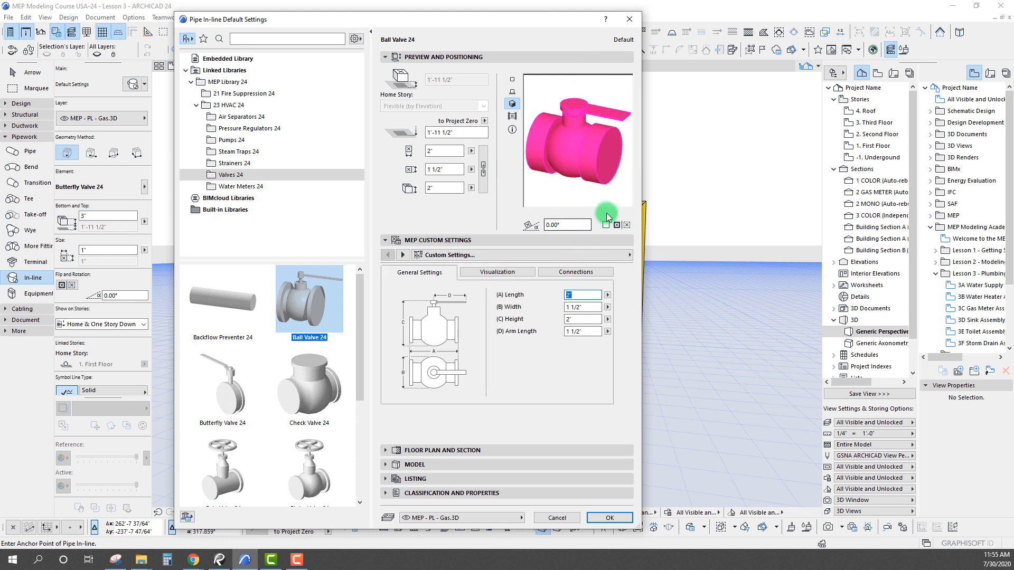
- Accept the valve settings on layer MEP - PL - Gas.3D and place the ball valve on the vertical pipe, just below the meter display's level
click(497, 519)
click(497, 518)
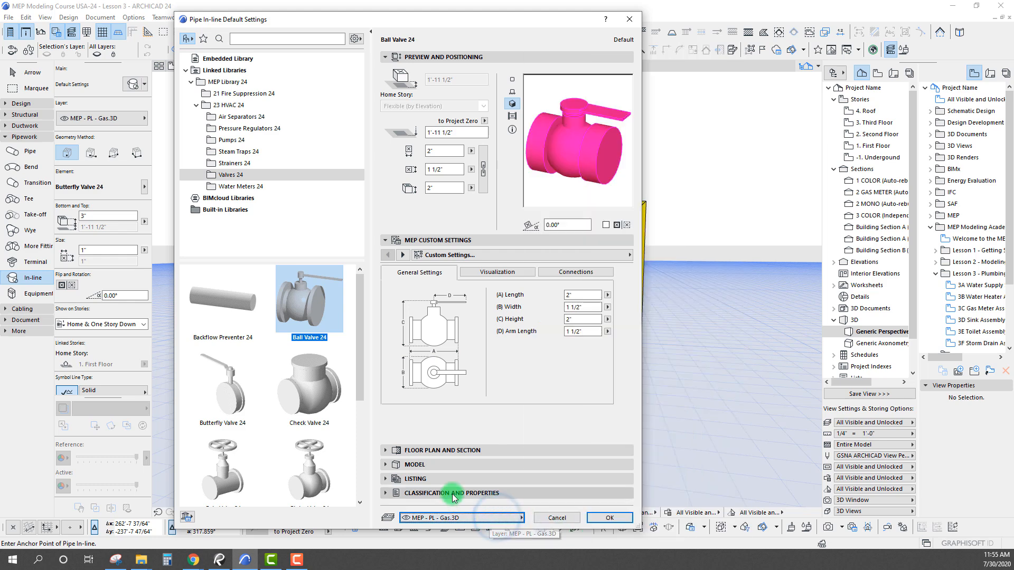
click(610, 518)
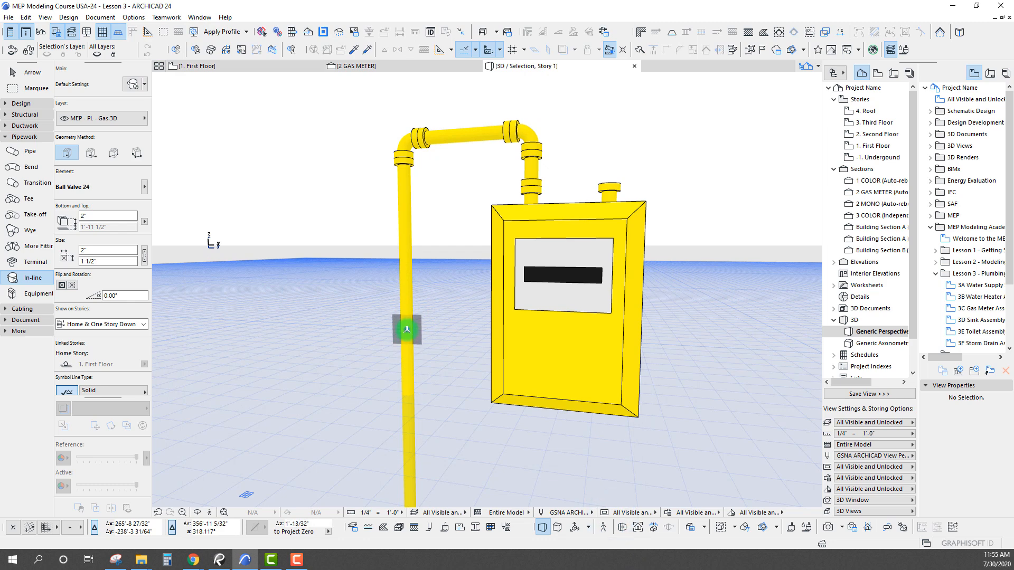
scroll(407, 330, up, 6)
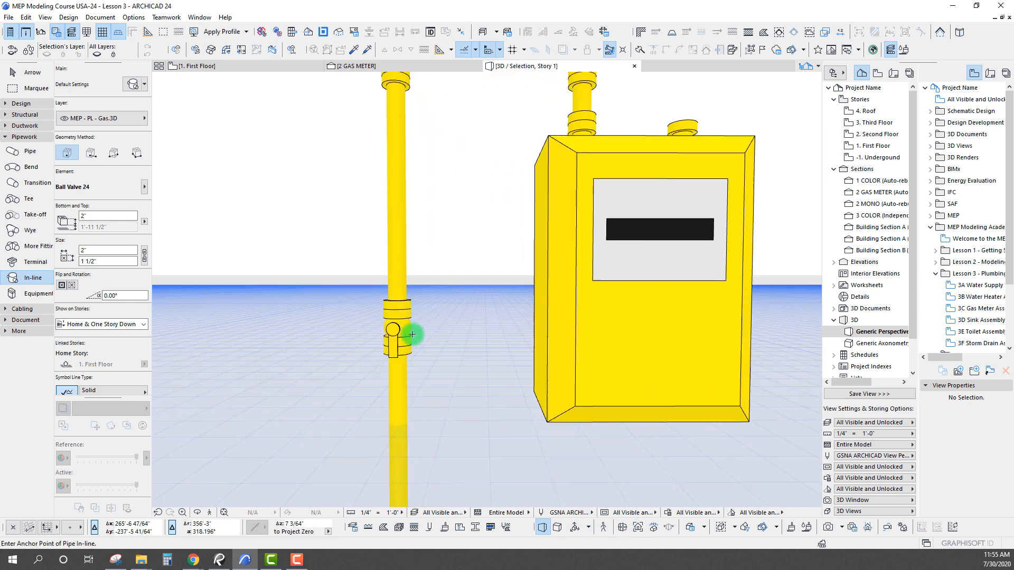
- Examine the placed ball valve and the pipe run over to the gas meter
click(397, 318)
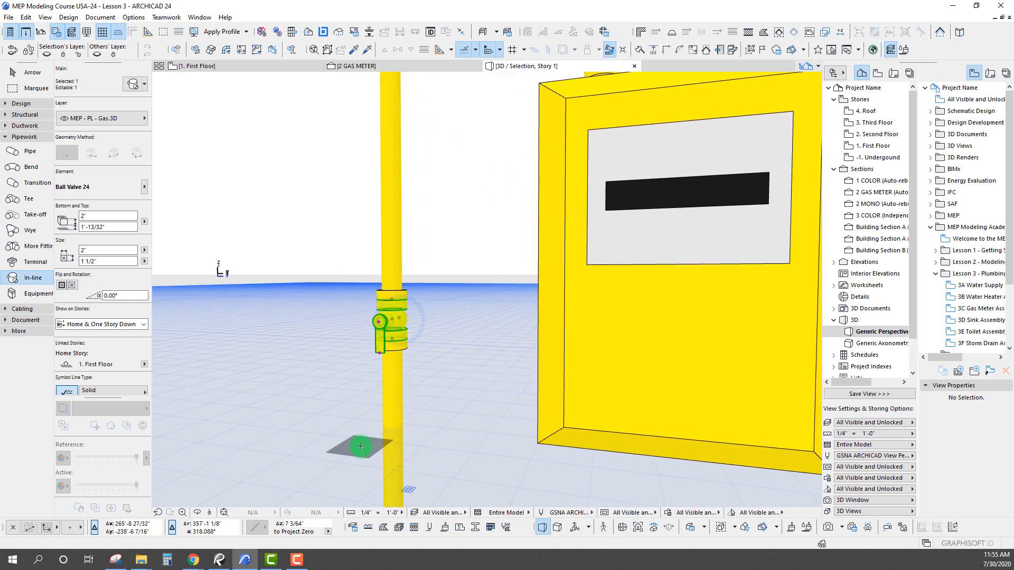
middle_drag(393, 417, 393, 413)
key(Escape)
key(Escape)
scroll(388, 352, down, 5)
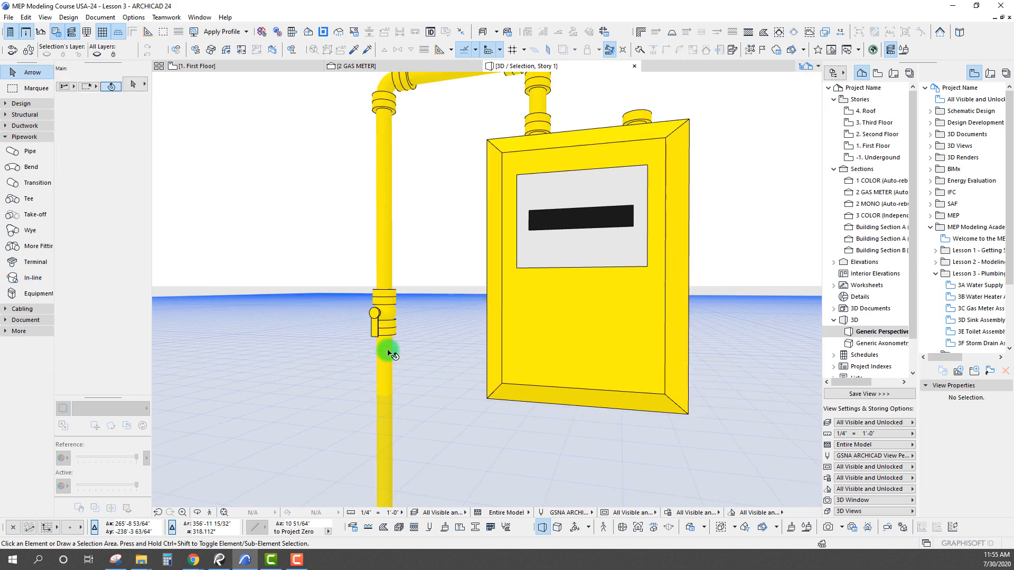
scroll(388, 353, up, 5)
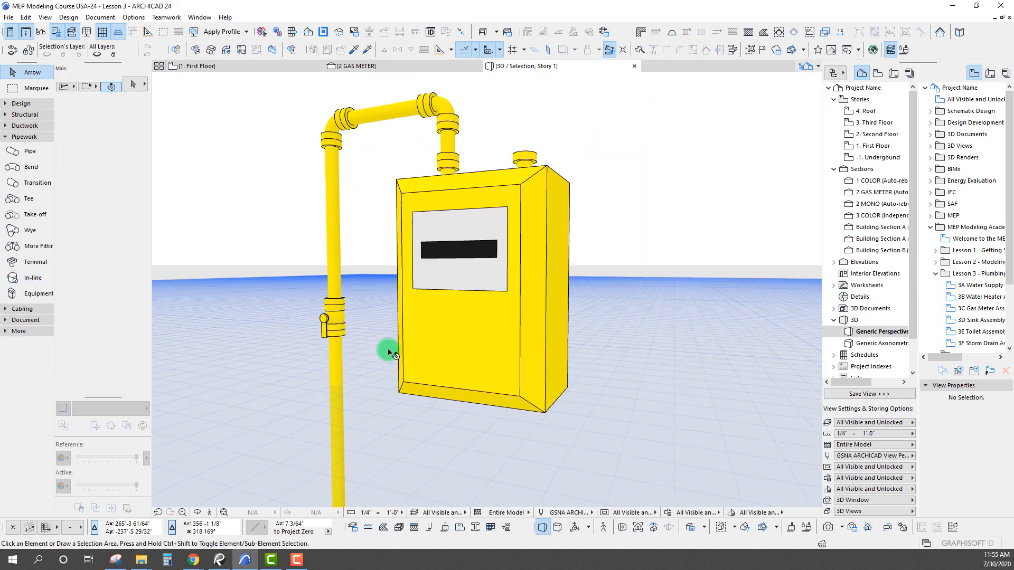
scroll(389, 352, down, 2)
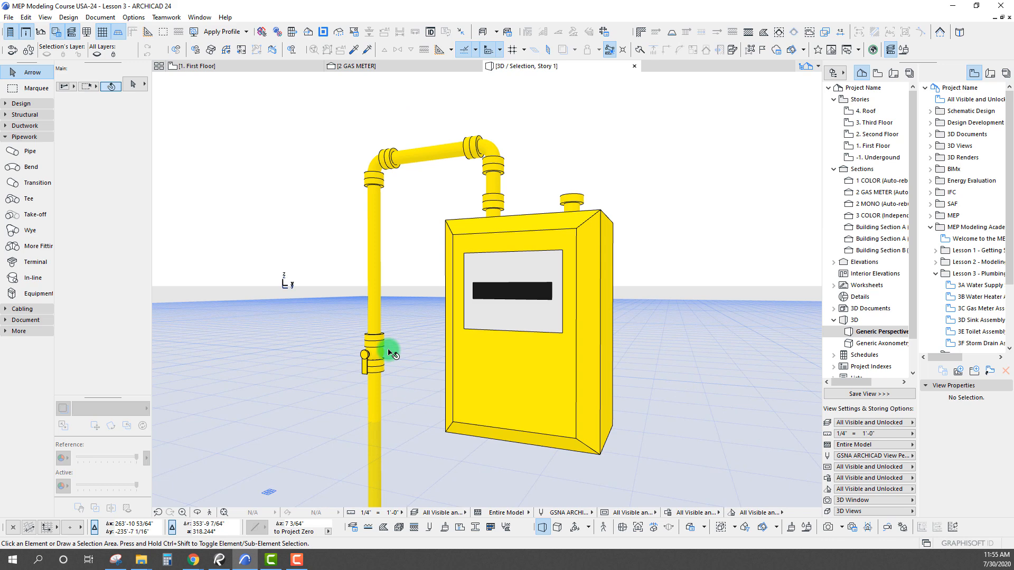
shift+middle_drag(477, 369, 437, 350)
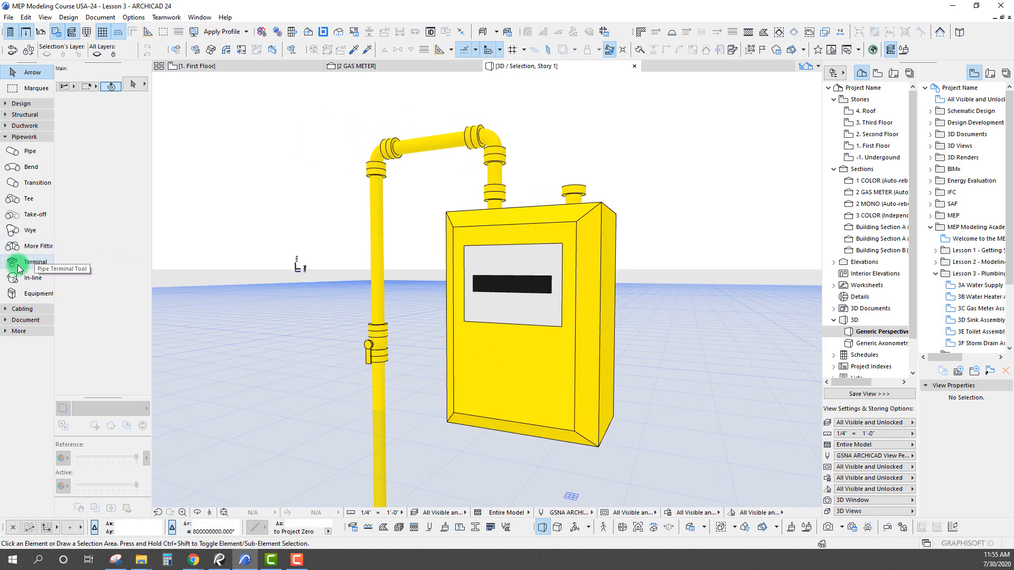
click(26, 278)
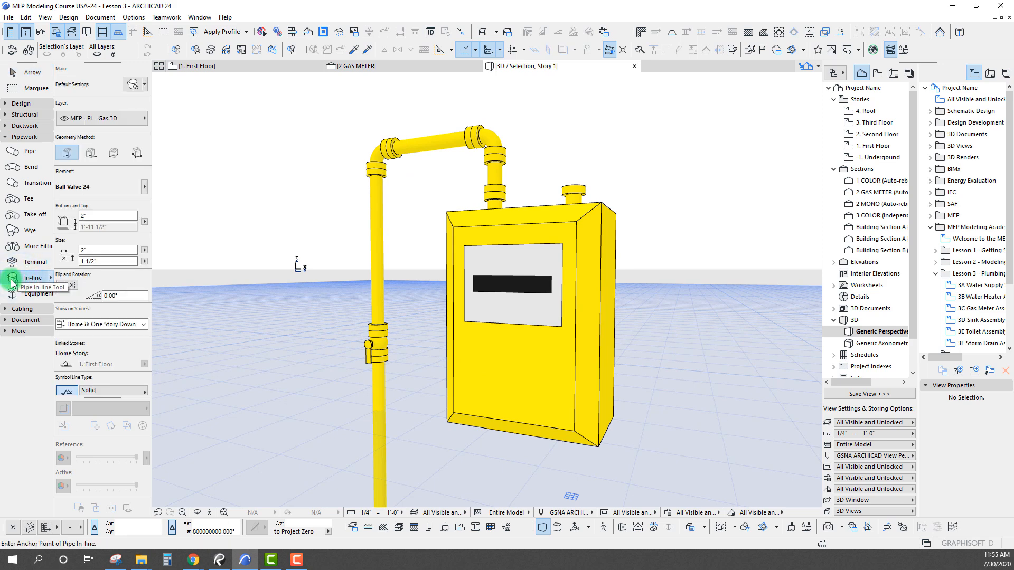
click(139, 85)
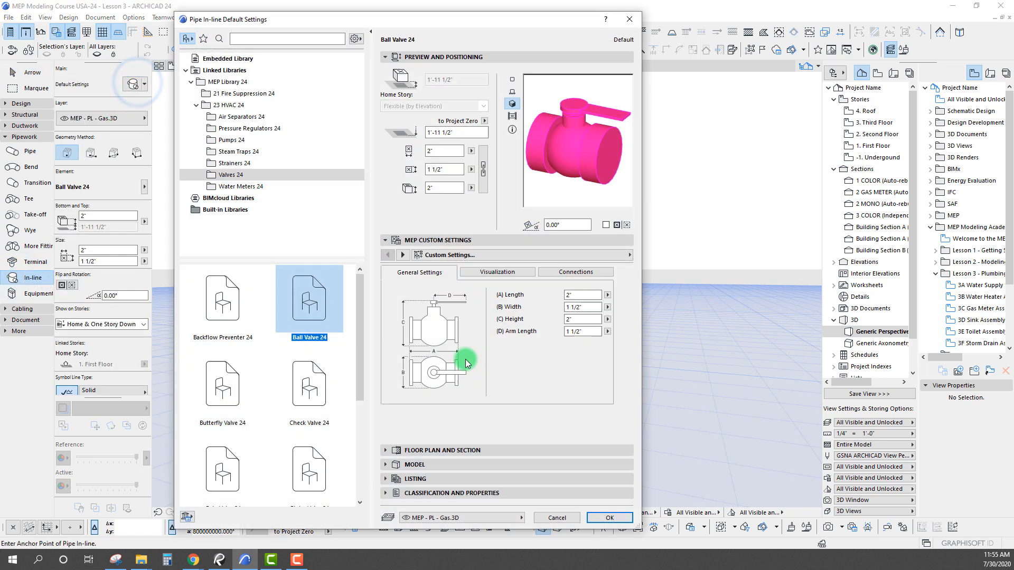
scroll(299, 344, down, 3)
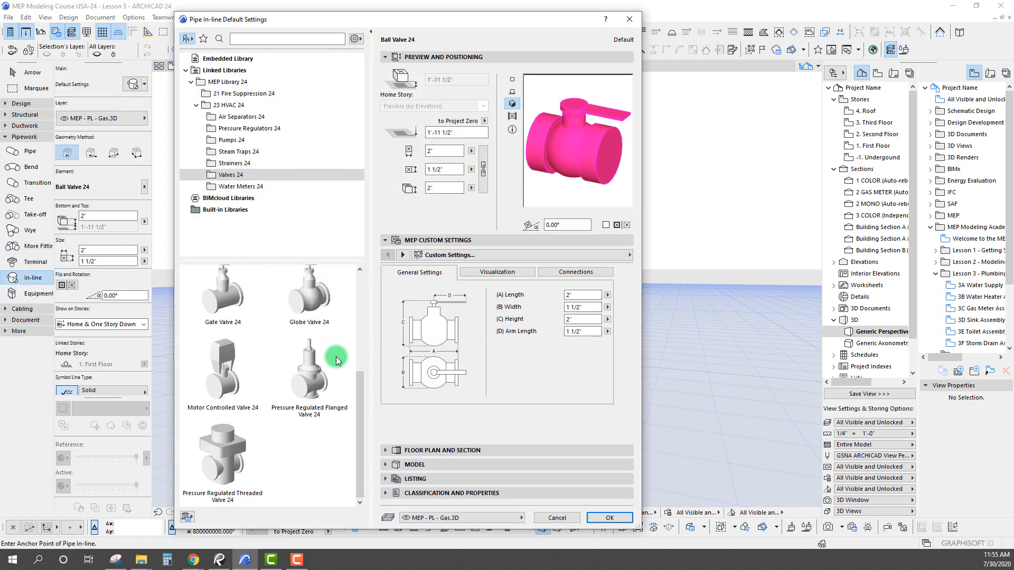
click(314, 391)
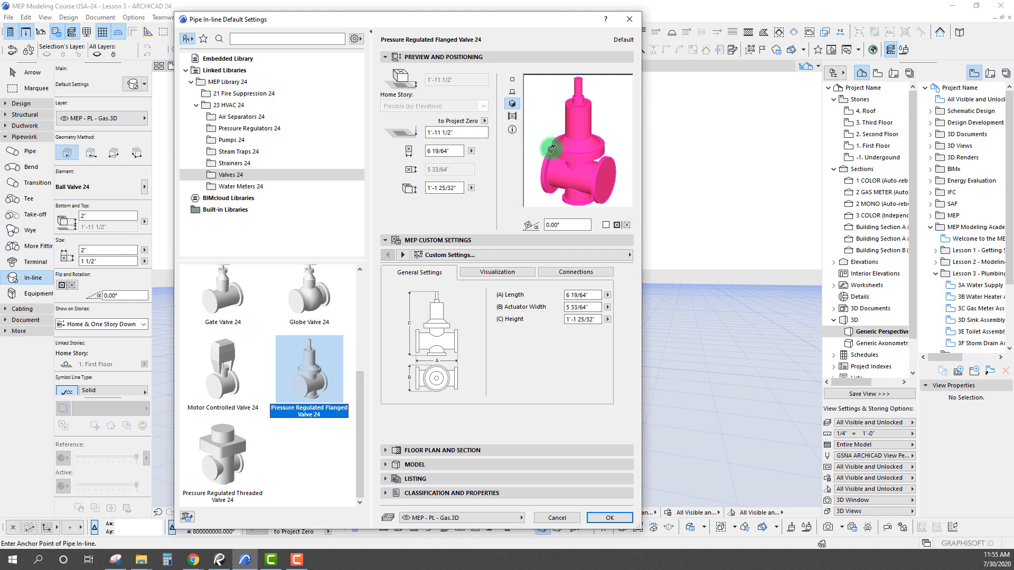
click(576, 271)
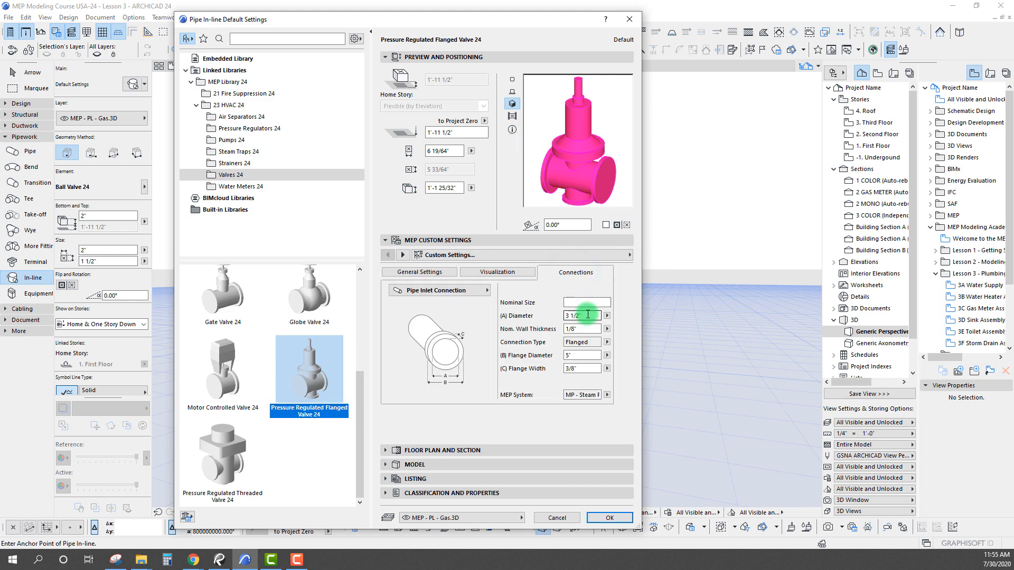
click(560, 520)
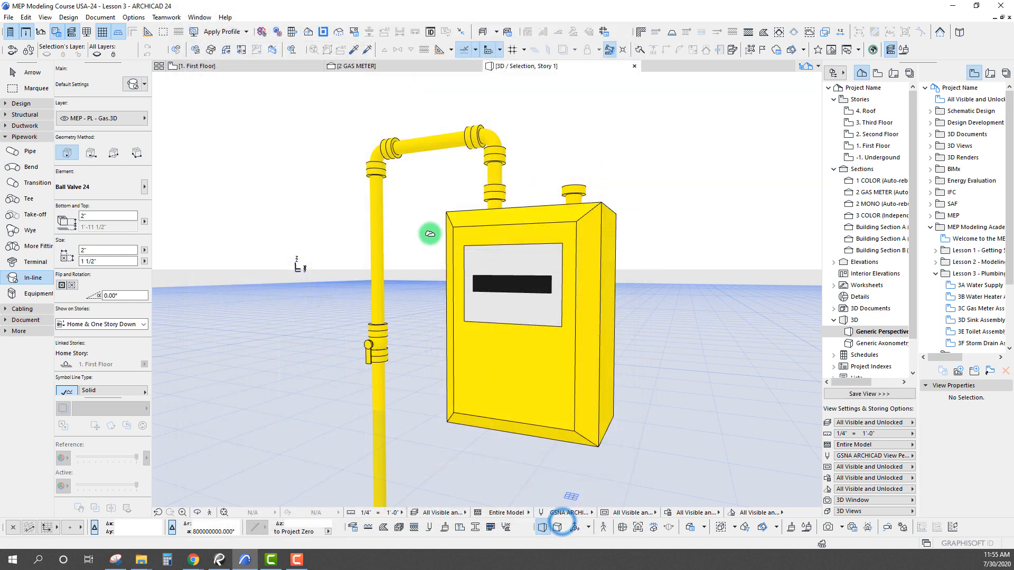
- Choose Pressure Regulated Flanged Valve 24 as the in-line object and place it on the vertical pipe above the ball valve
scroll(372, 268, up, 5)
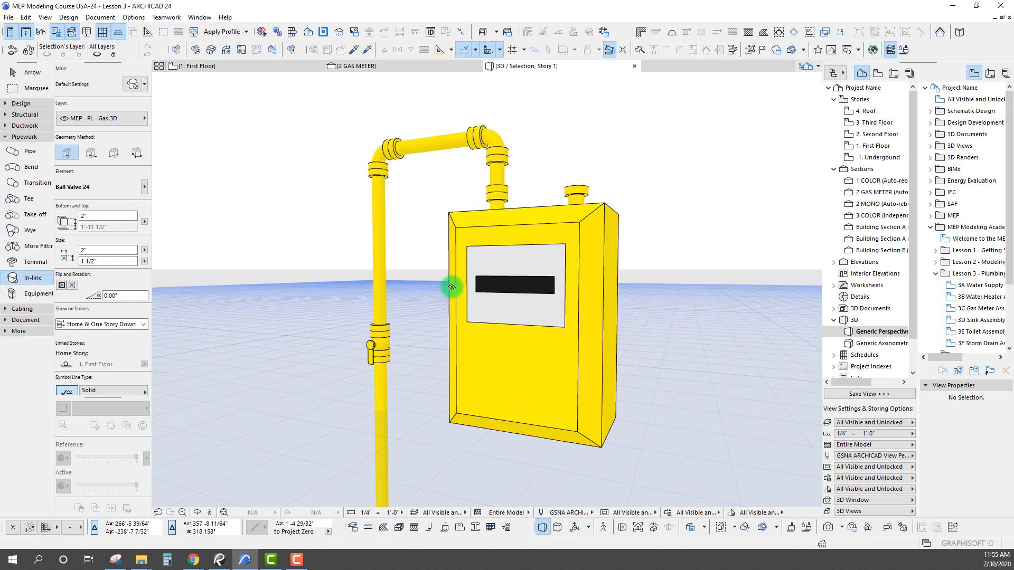
click(357, 277)
scroll(358, 275, down, 4)
shift+middle_drag(380, 275, 390, 270)
key(ctrl+z)
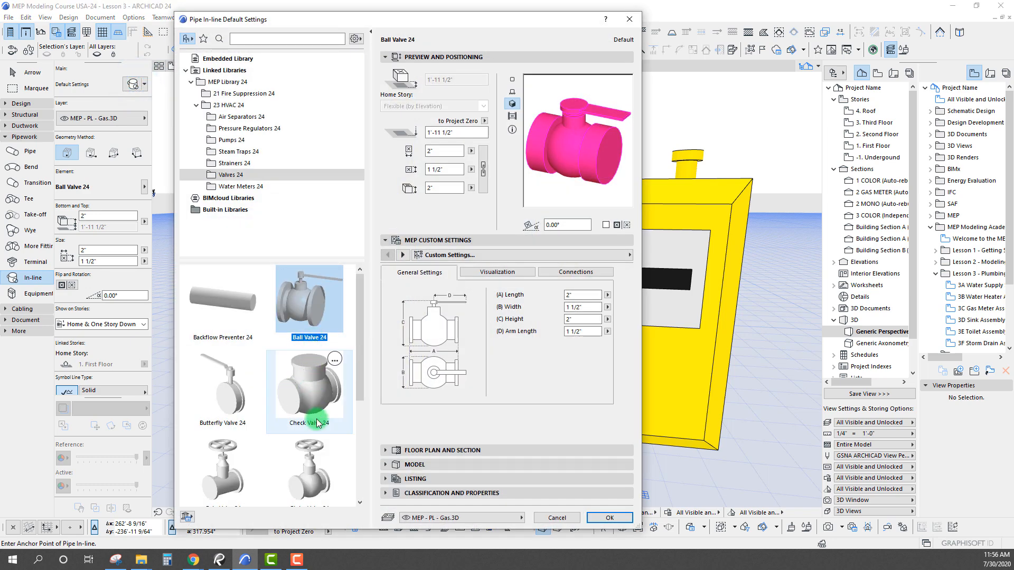
scroll(311, 426, down, 3)
click(311, 436)
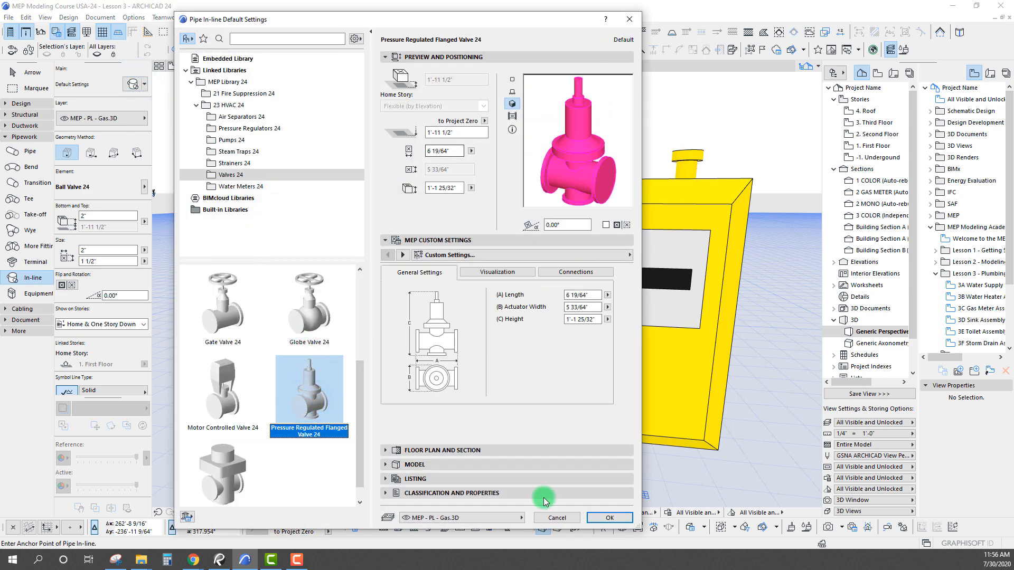
click(609, 517)
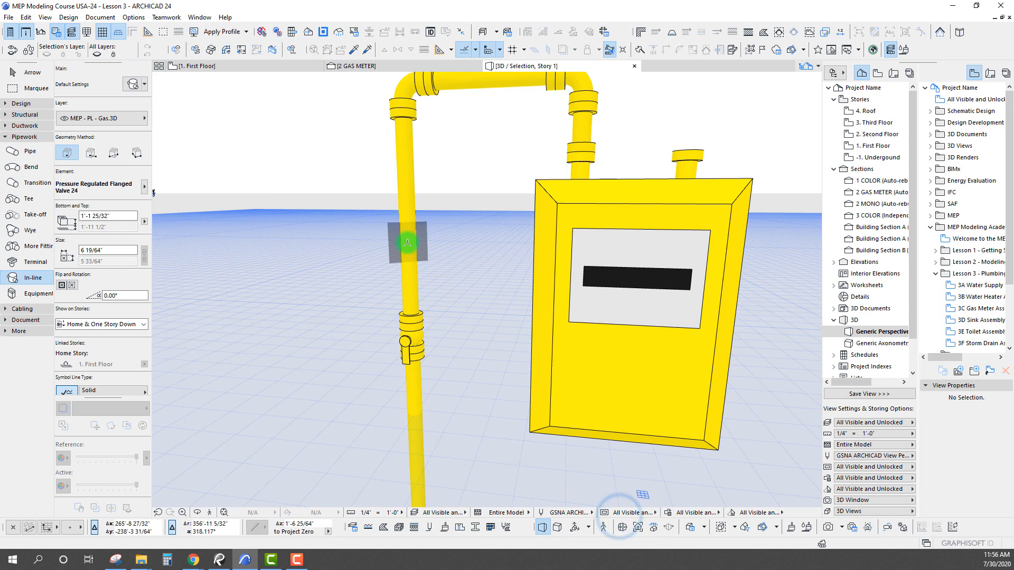
click(407, 242)
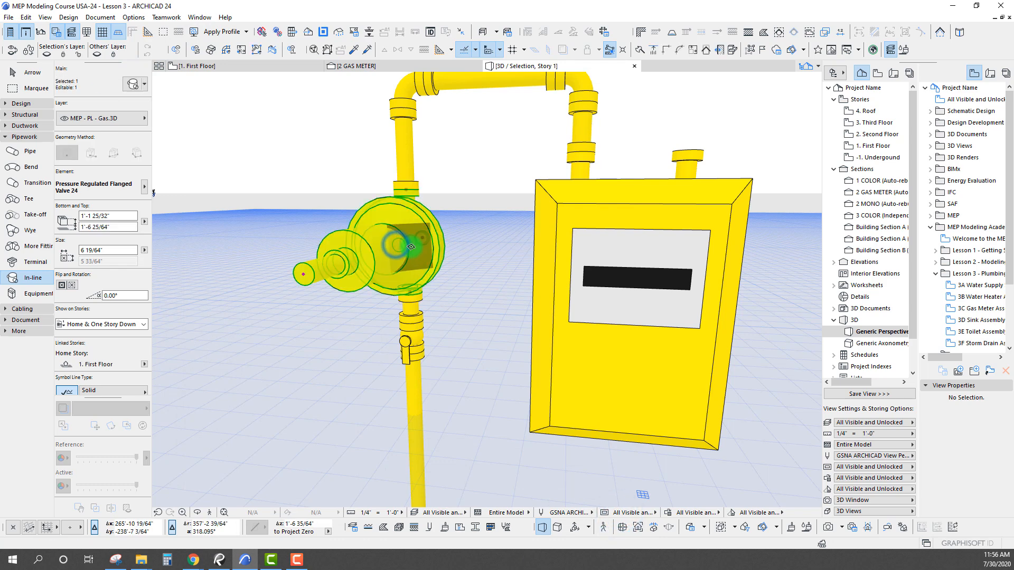
- Rotate the pressure regulated valve about the vertical pipe so its actuator points sideways, away from the meter
click(407, 242)
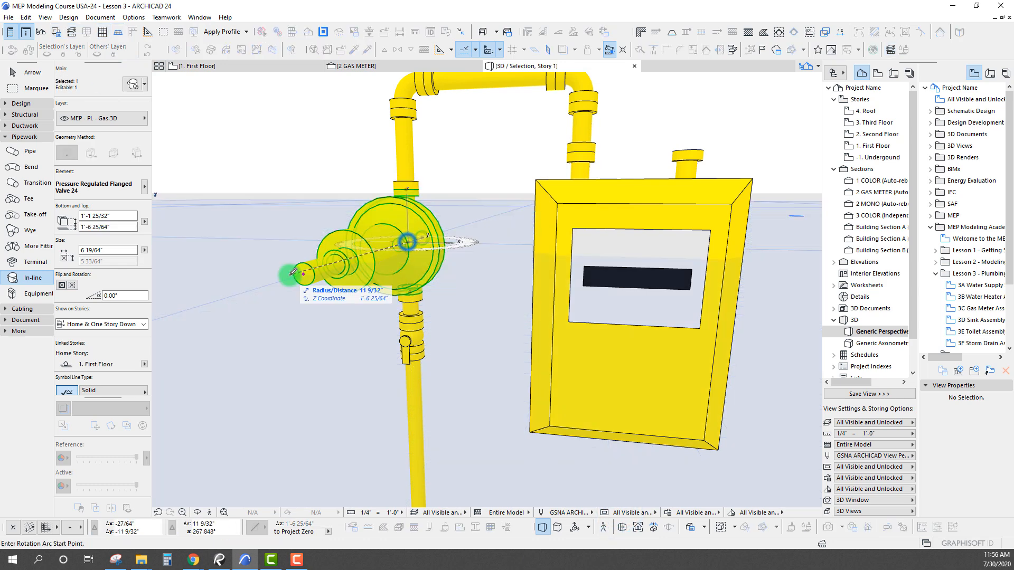
key(Escape)
click(303, 274)
scroll(237, 255, down, 3)
shift+middle_drag(237, 254, 559, 315)
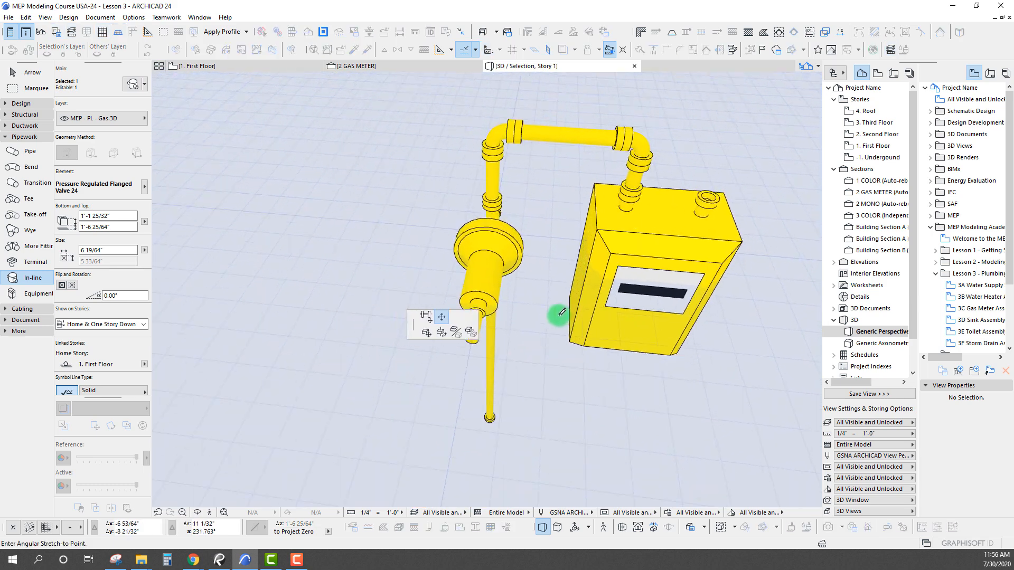
click(303, 229)
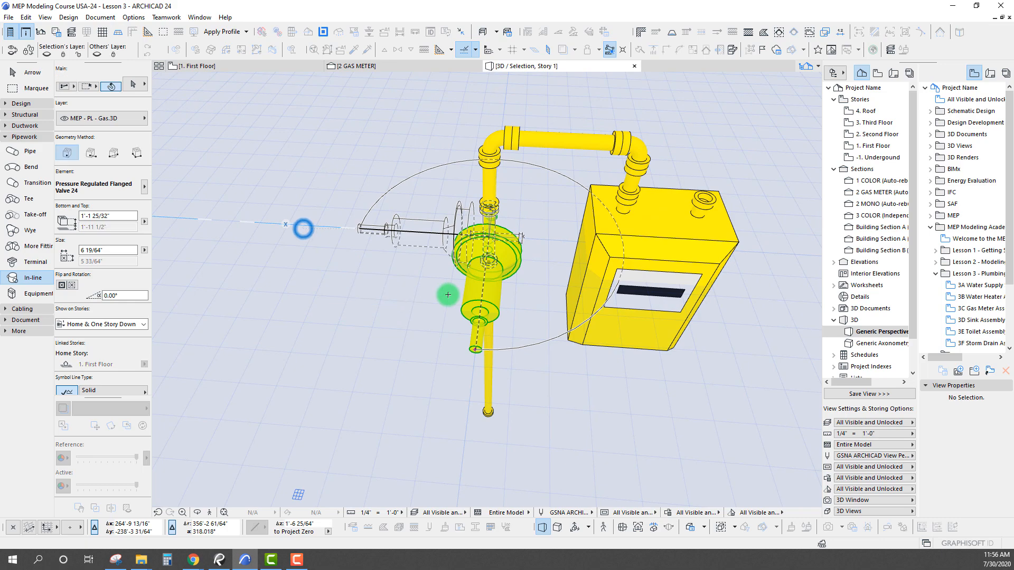
shift+middle_drag(448, 296, 428, 271)
shift+middle_drag(402, 224, 376, 200)
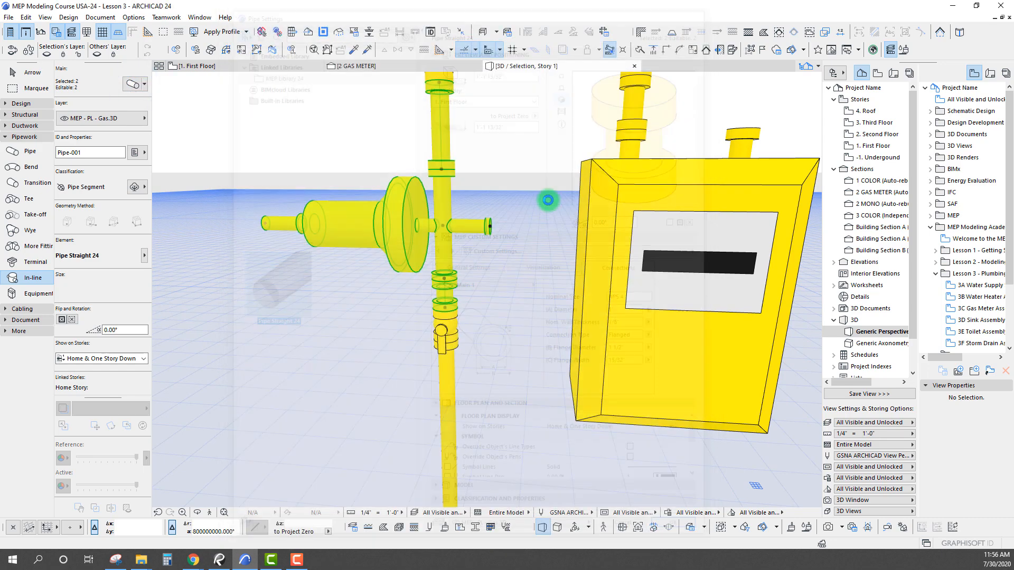
- Set the pressure regulated valve's length to 3", actuator width to 6" and height to 5"
click(446, 220)
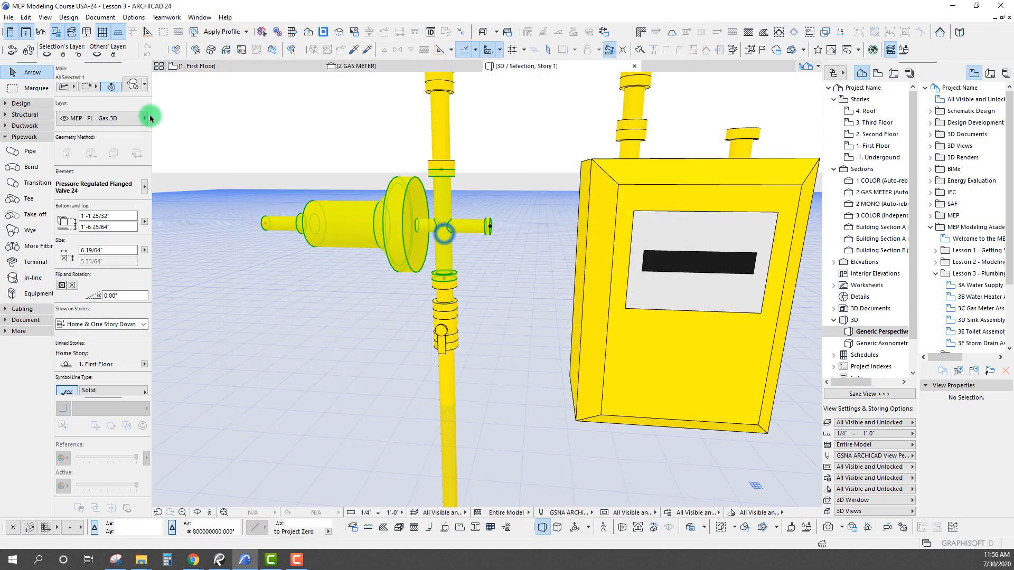
key(ctrl+t)
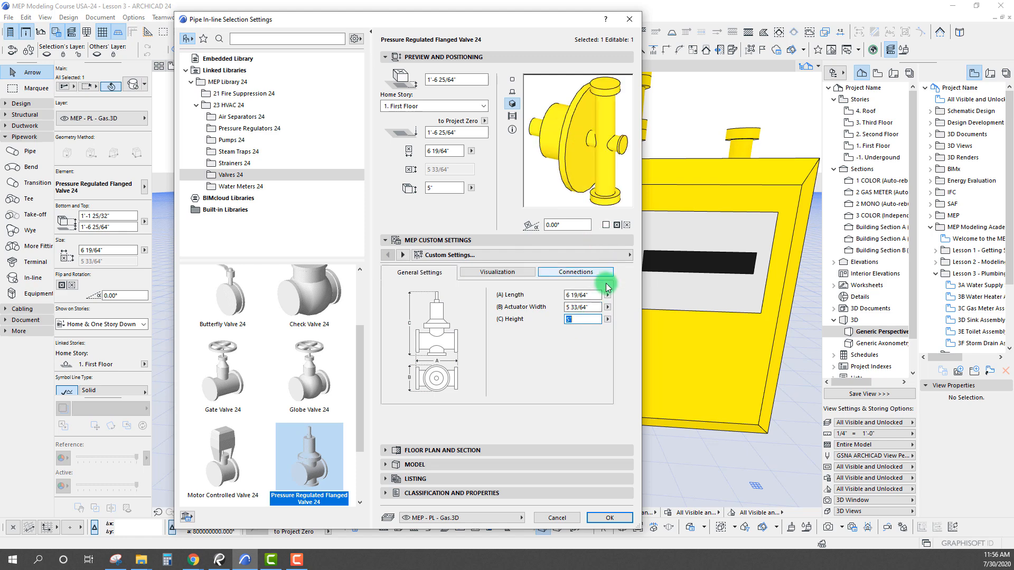
click(596, 297)
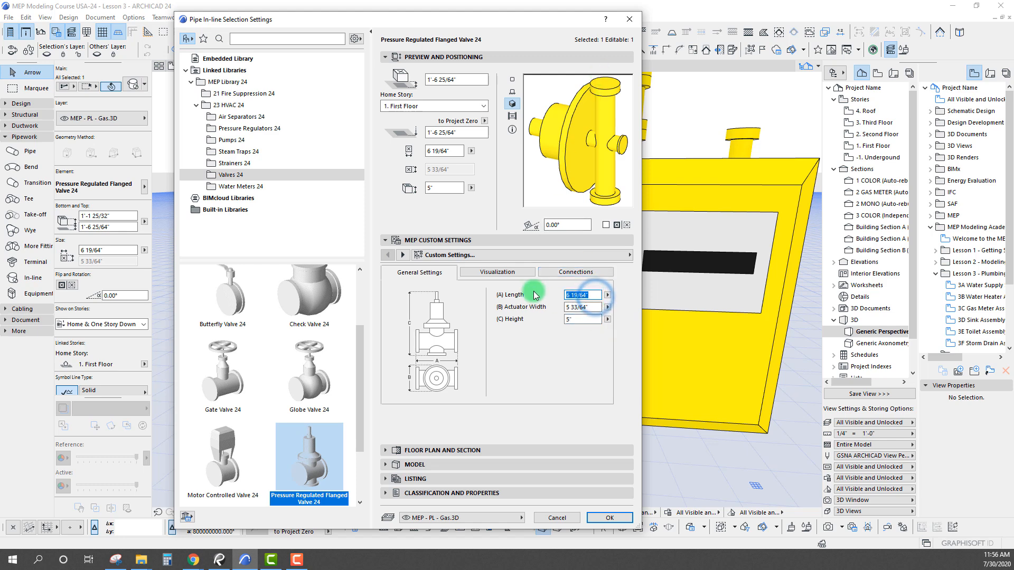
text(3")
key(Return)
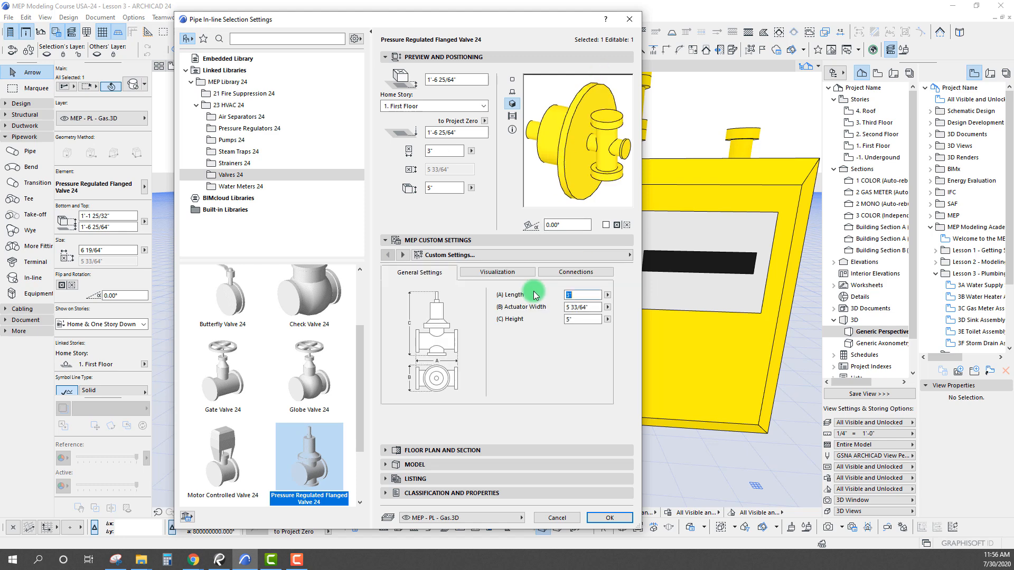
click(511, 93)
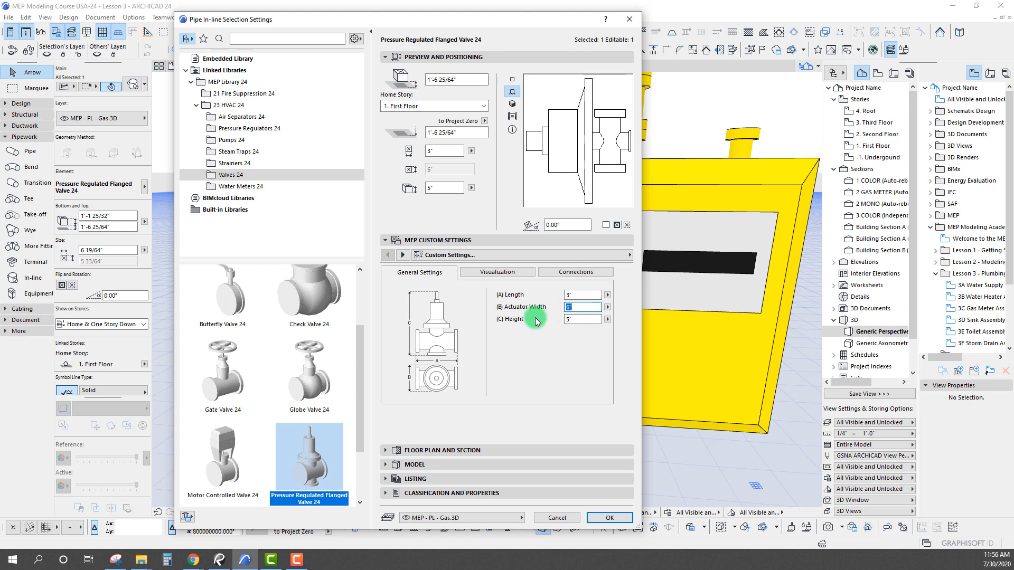
click(573, 272)
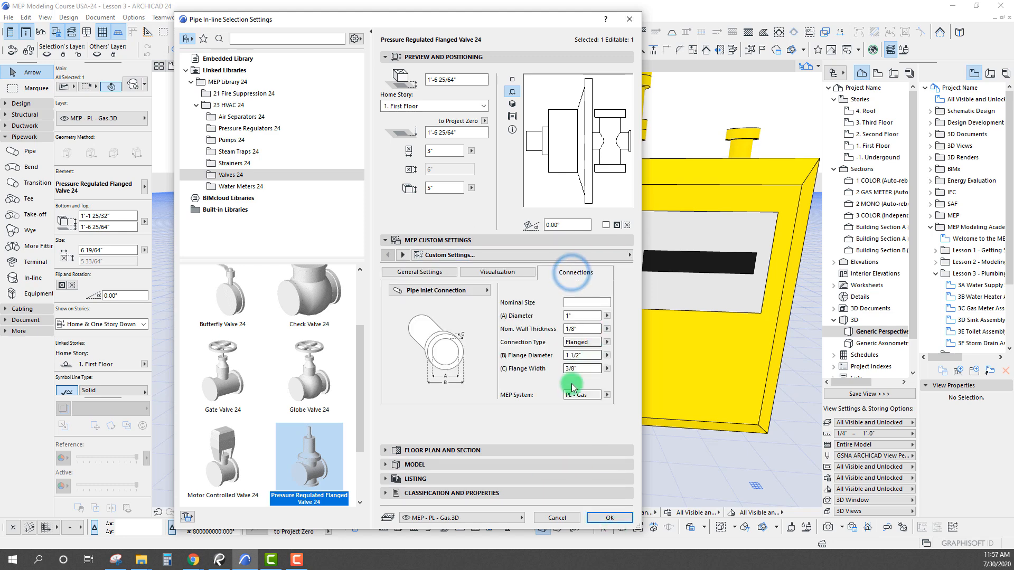
click(609, 519)
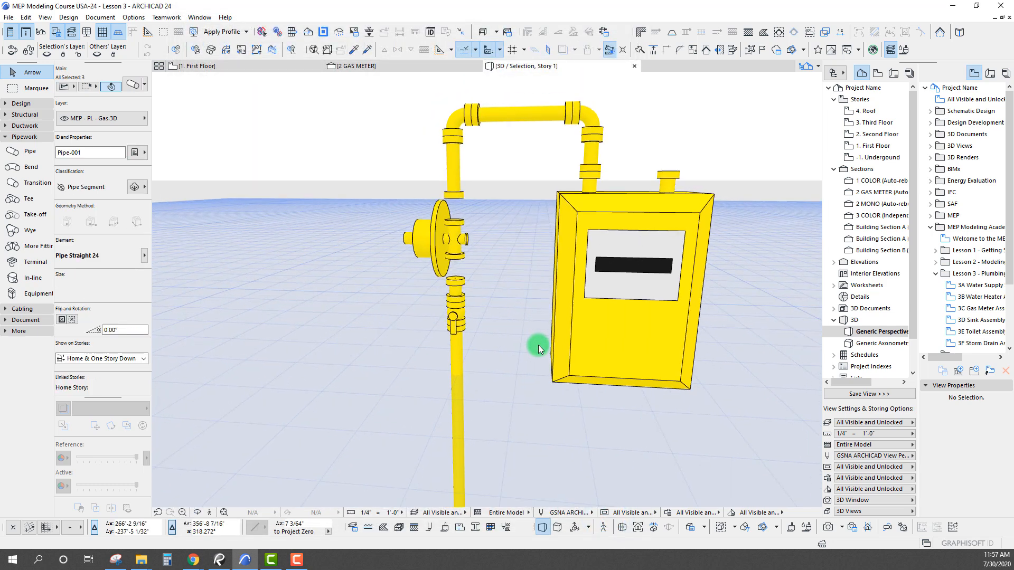
- Stretch the vertical pipe ends above and below the pressure regulated valve to meet its flanges
scroll(537, 344, up, 6)
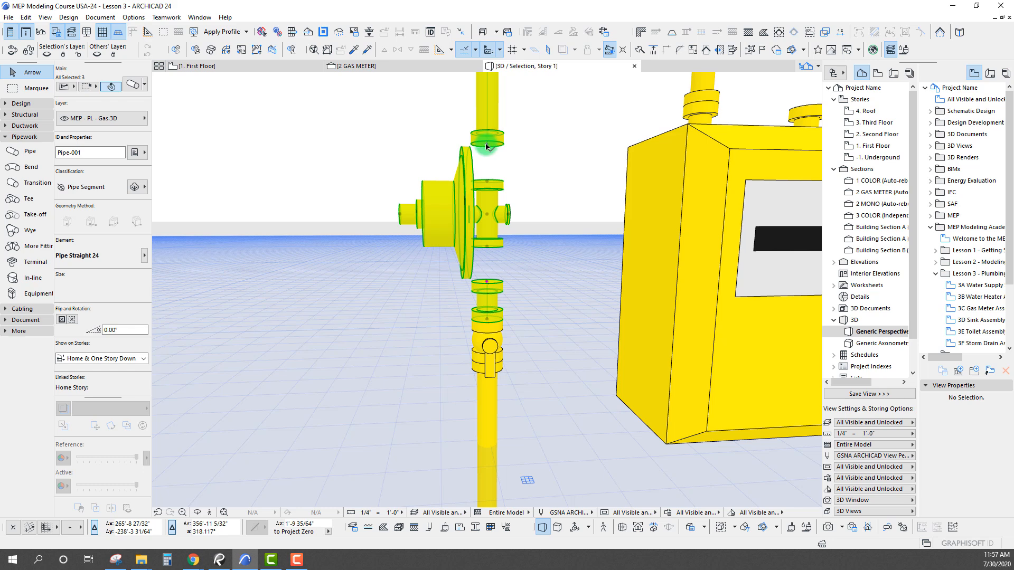
click(486, 144)
click(487, 181)
click(489, 285)
click(486, 248)
click(519, 286)
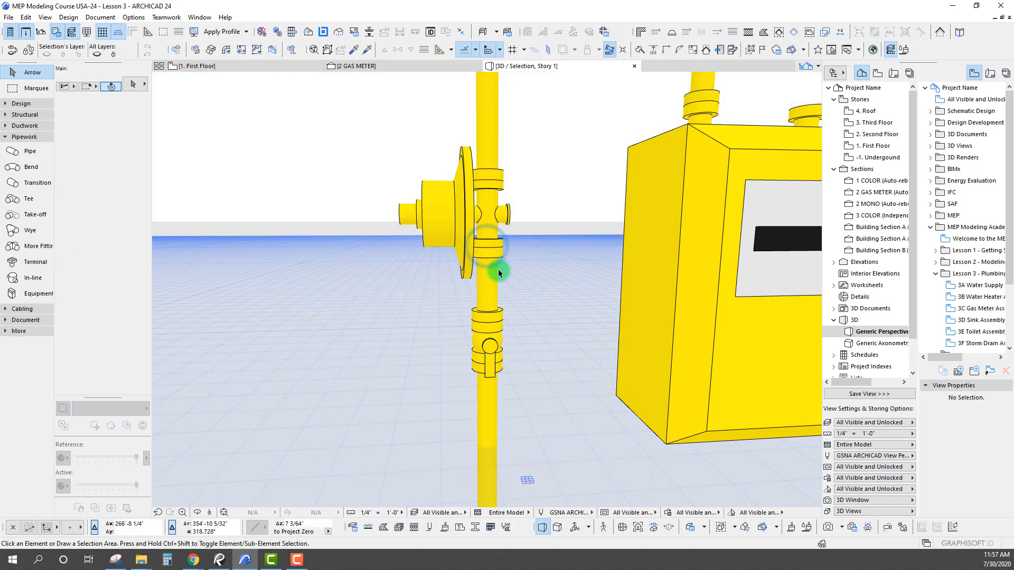
- Place a short vertical pipe on the meter's open connection, using the settings of the existing pipe on the other connection
scroll(519, 286, down, 8)
drag(463, 289, 377, 340)
shift+middle_drag(377, 339, 468, 215)
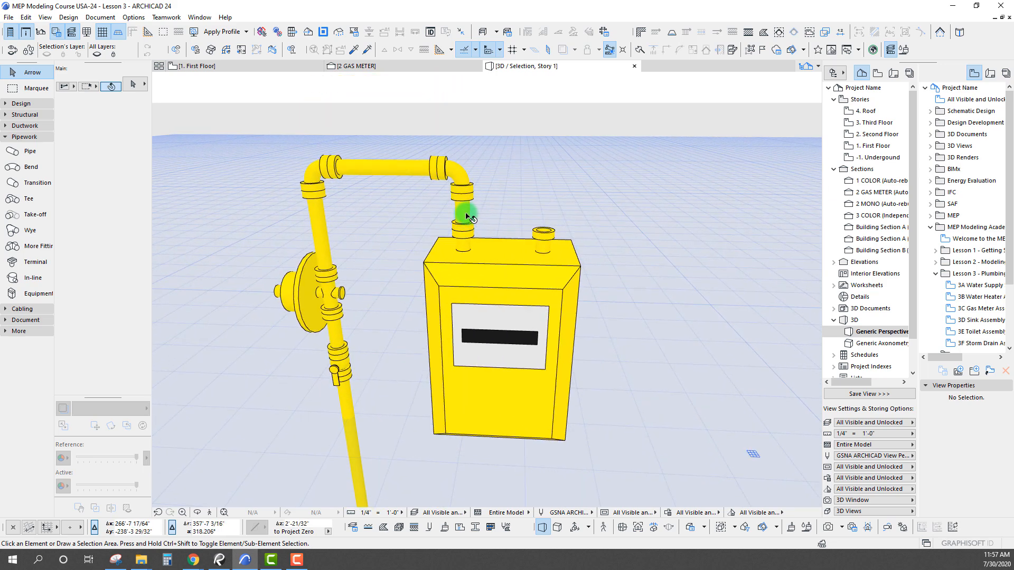
alt+click(463, 213)
key(Escape)
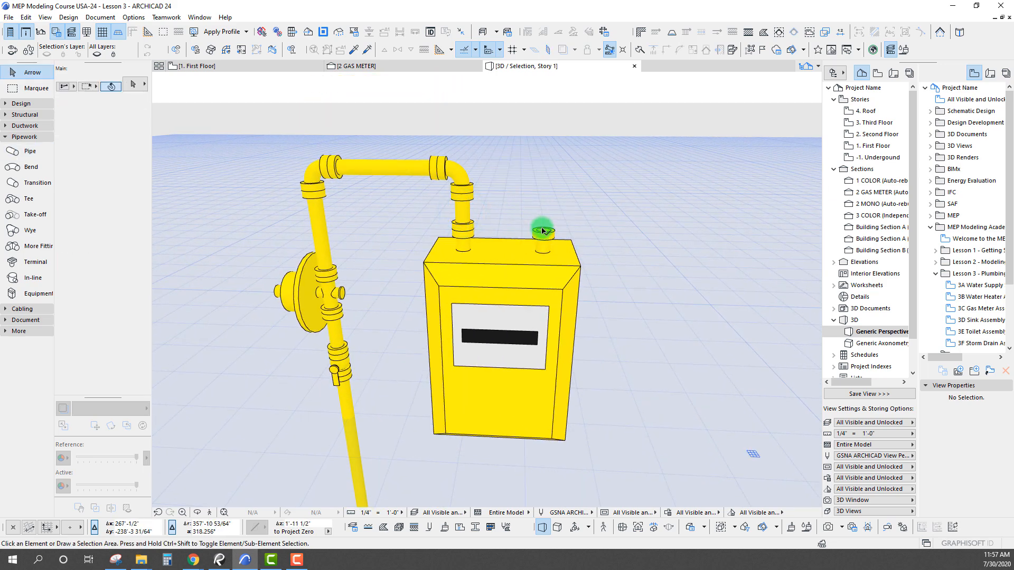
middle_drag(509, 236, 503, 261)
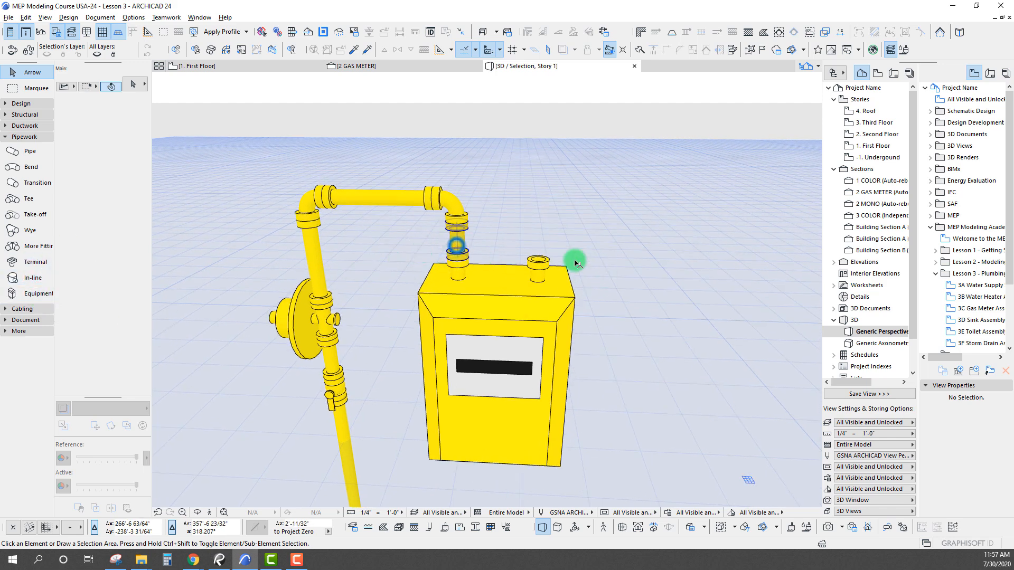
alt+click(594, 261)
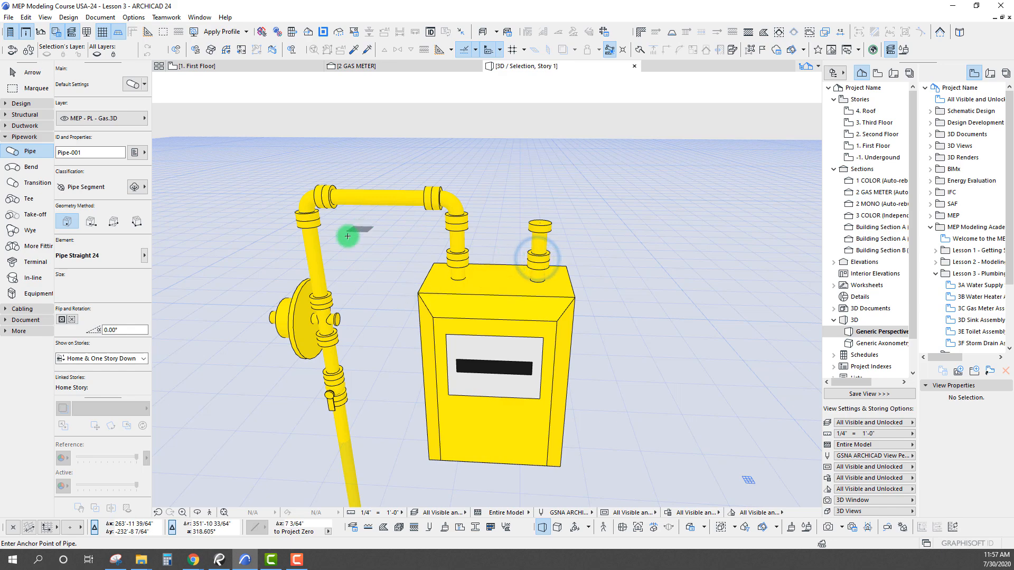
scroll(271, 236, down, 3)
scroll(297, 215, up, 3)
scroll(420, 262, up, 5)
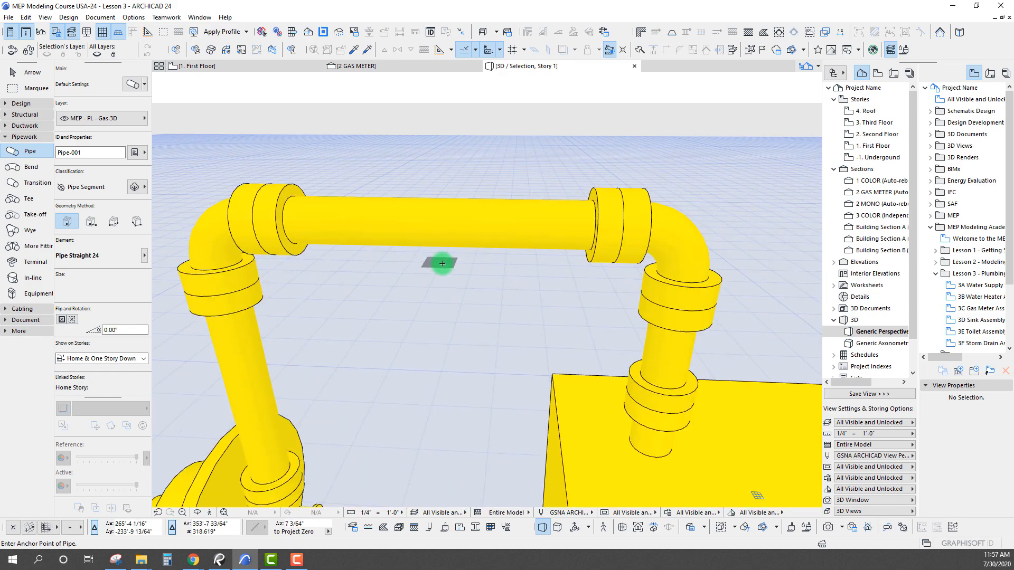
scroll(509, 242, down, 4)
scroll(403, 275, up, 2)
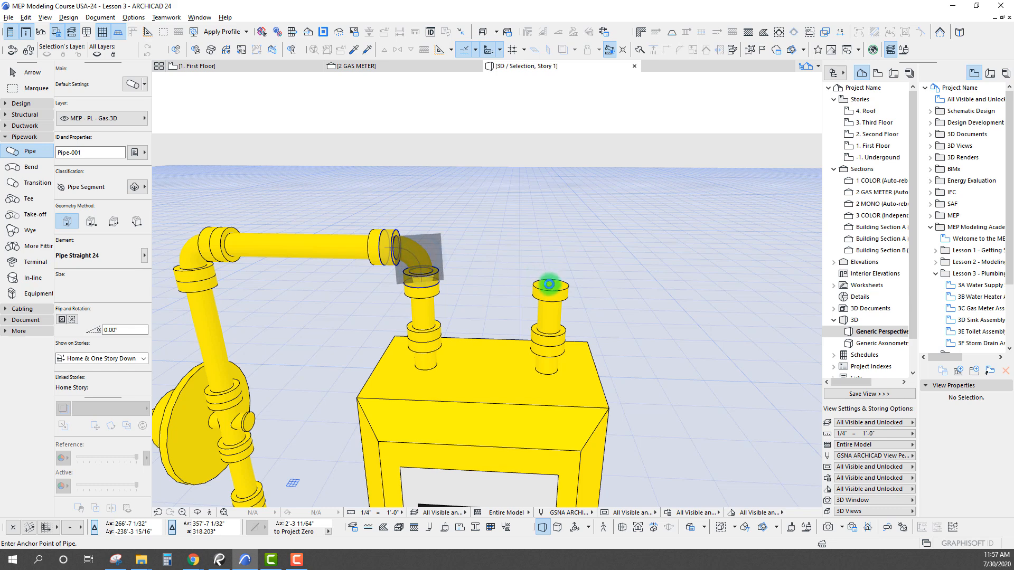
- Place a pipe bend on top of the short outlet pipe, opening away from the inlet piping
shift+middle_drag(551, 292, 553, 299)
click(561, 312)
click(643, 321)
scroll(439, 219, down, 4)
shift+middle_drag(439, 219, 369, 236)
scroll(370, 236, down, 1)
scroll(368, 234, down, 1)
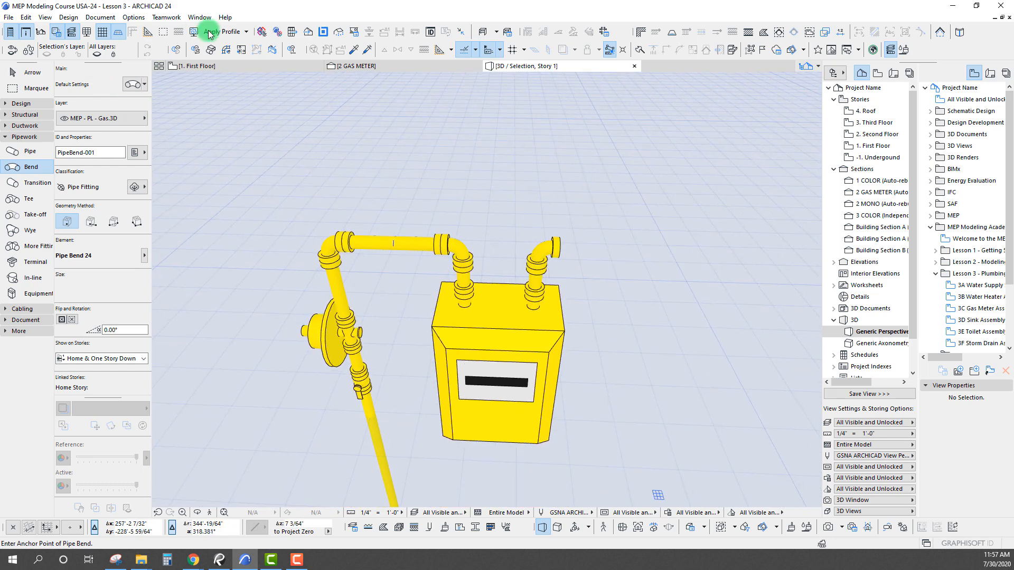
- Start MEP routing setup for pipework and assign the route to the MEP - PL - Gas.3D layer
click(195, 49)
drag(740, 255, 745, 101)
shift+middle_drag(620, 256, 738, 288)
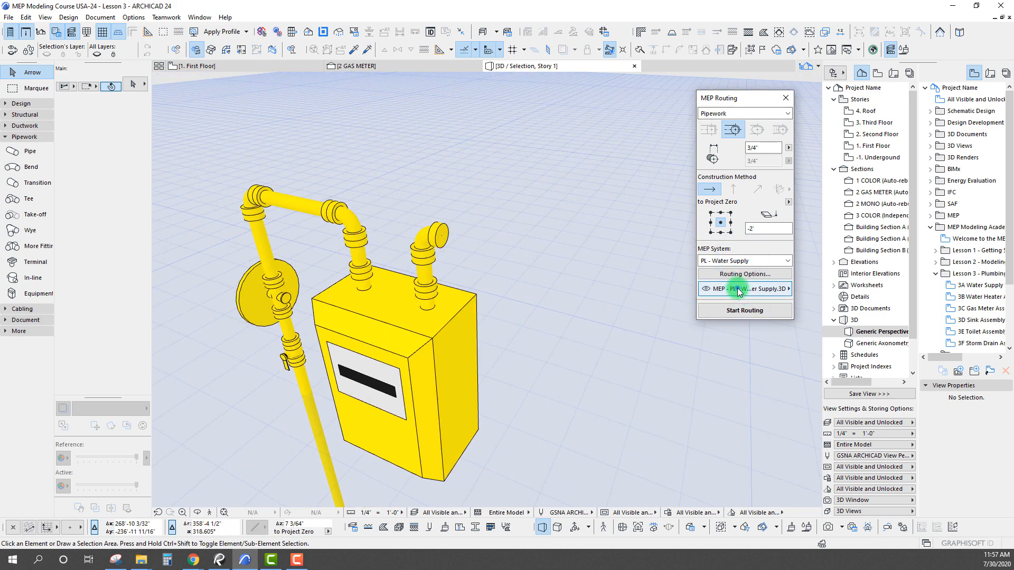
click(738, 289)
scroll(853, 491, down, 2)
click(869, 478)
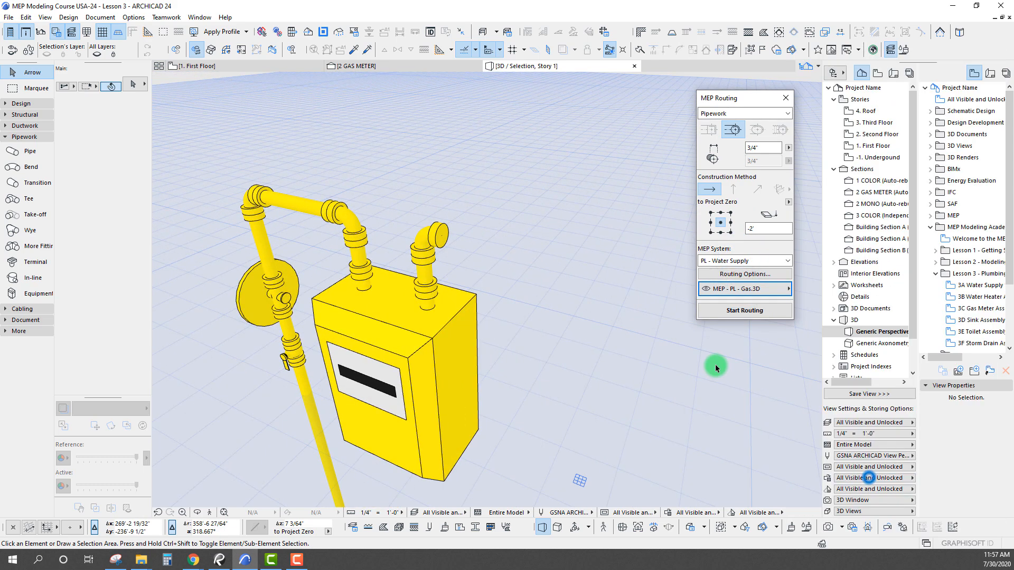
- Set the routing's connector diameter to 1 1/2" and its MEP system to PL - Gas
click(745, 273)
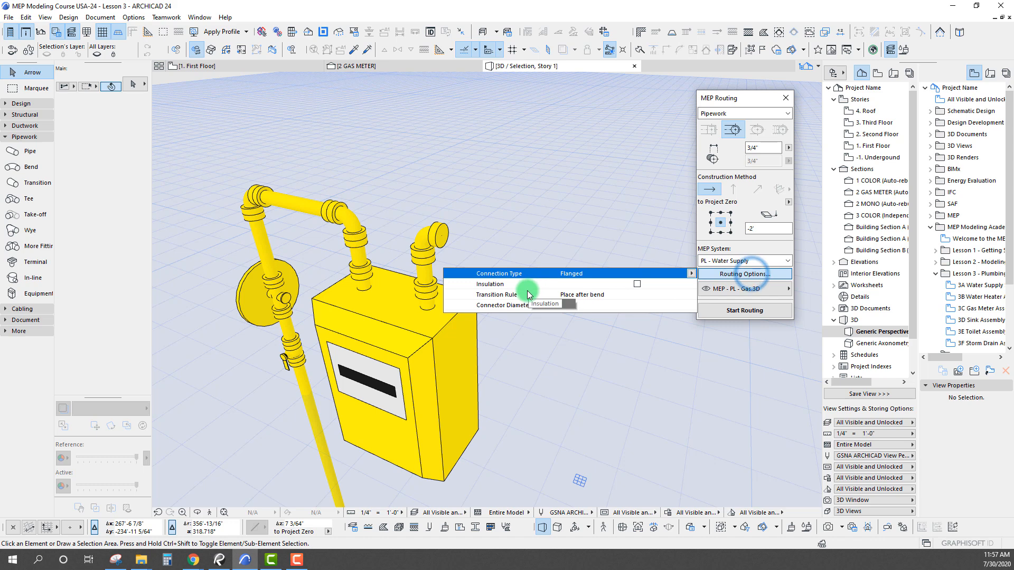
click(576, 305)
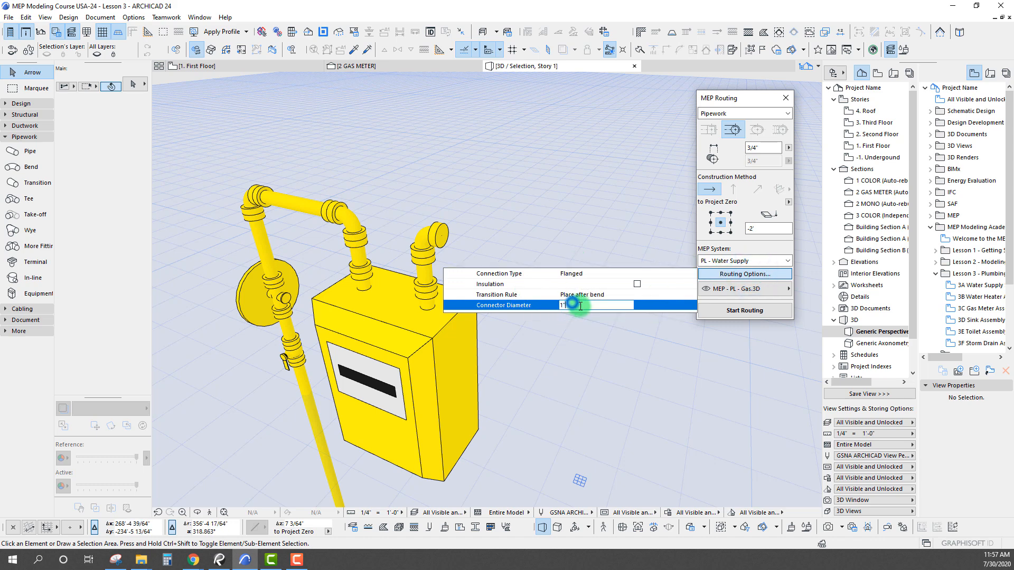
text(1.5")
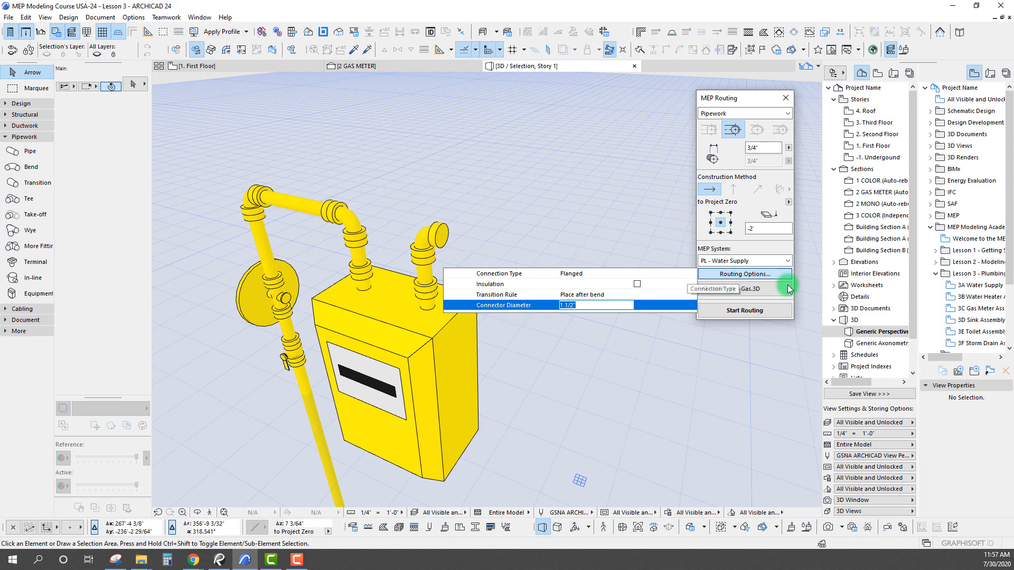
click(745, 260)
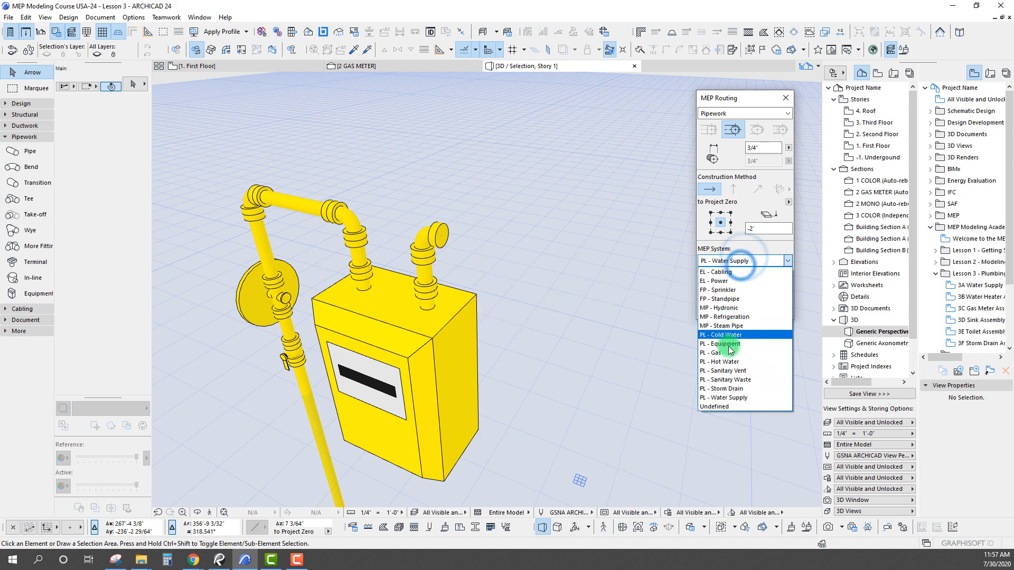
click(725, 352)
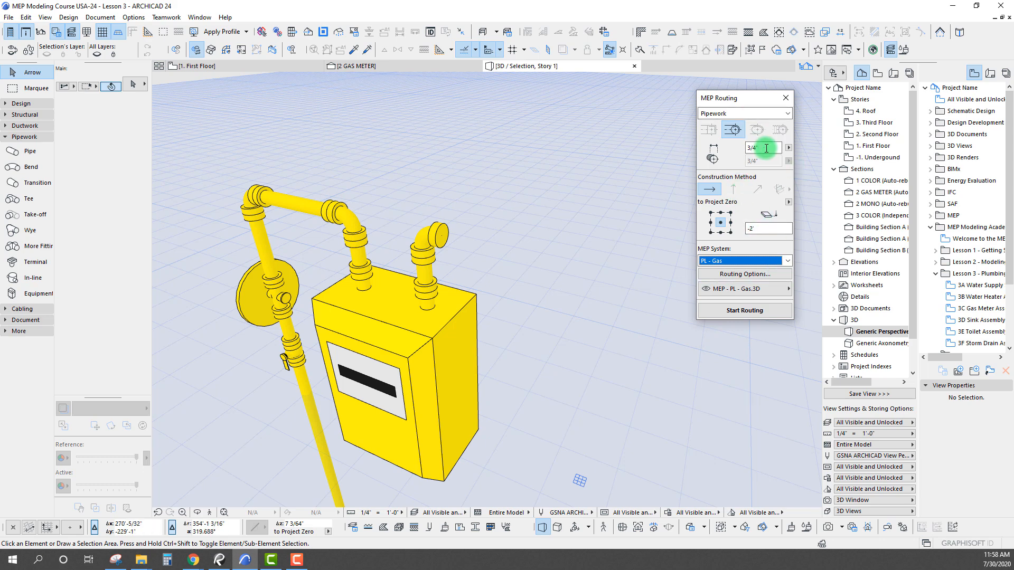
drag(745, 98, 766, 110)
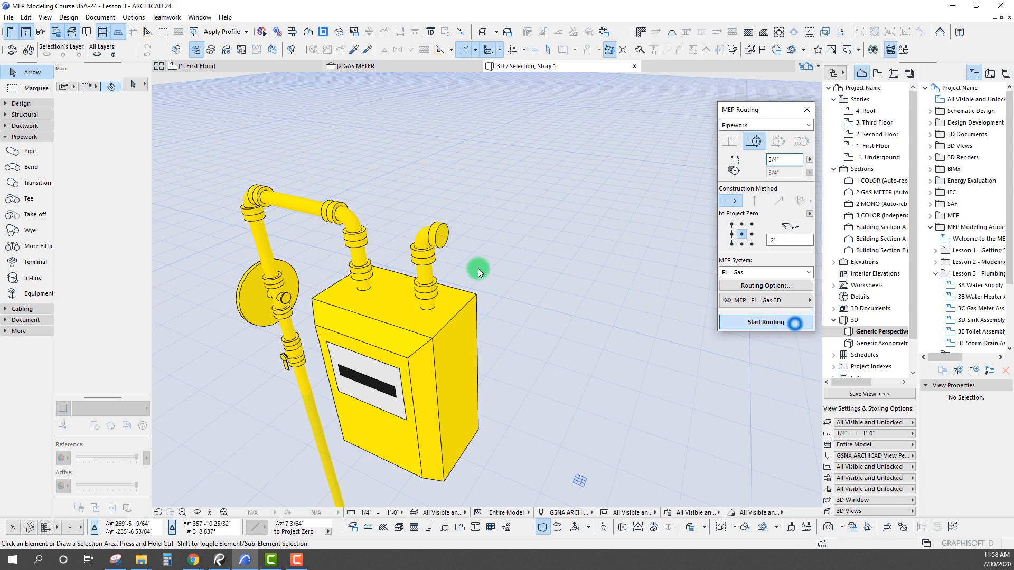
- Route a 1" gas pipe from the outlet bend about 8 3/4" horizontally and about 1'-10 3/4" straight down
click(438, 233)
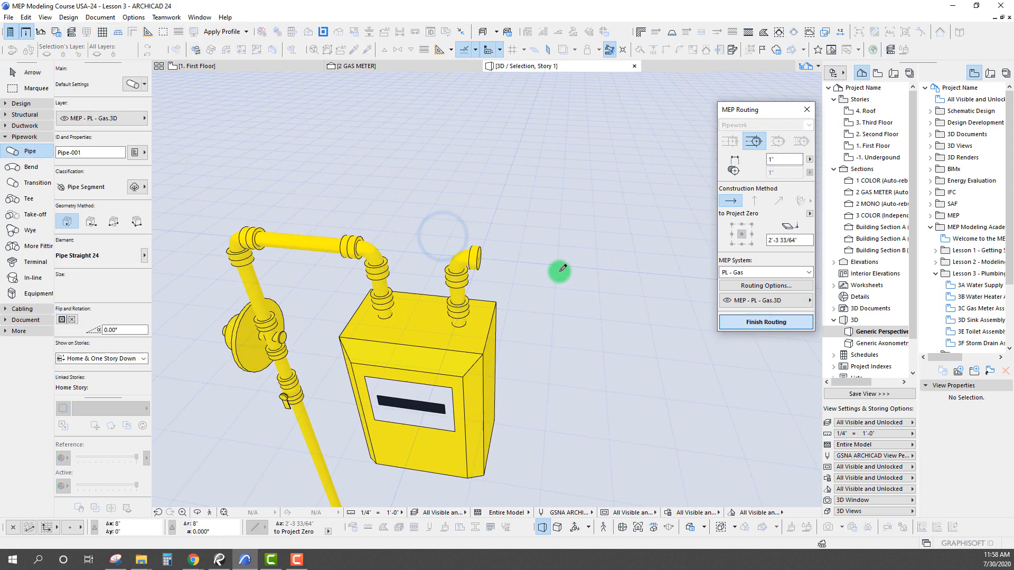
shift+middle_drag(560, 270, 543, 276)
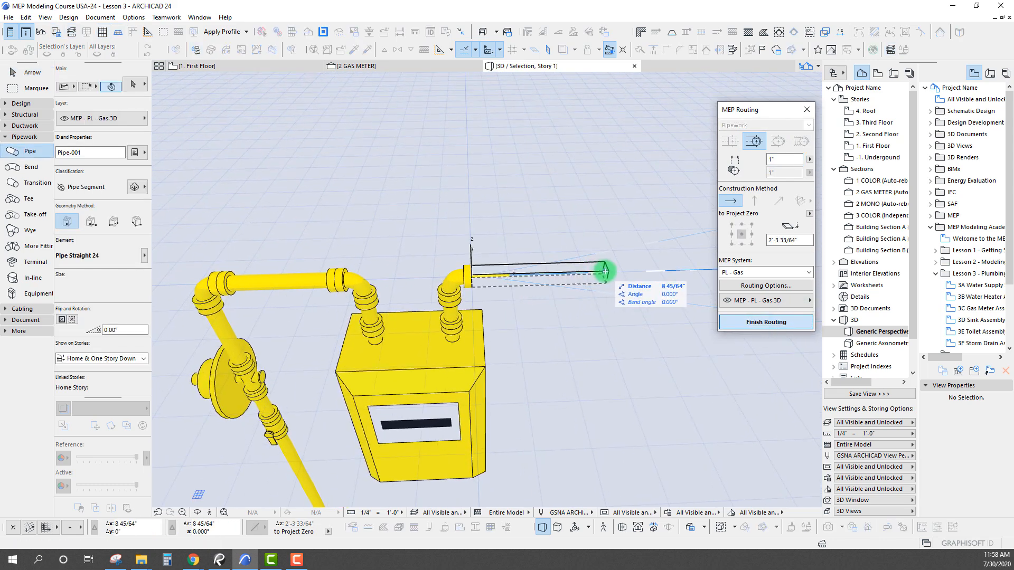
click(752, 201)
shift+middle_drag(615, 339, 528, 361)
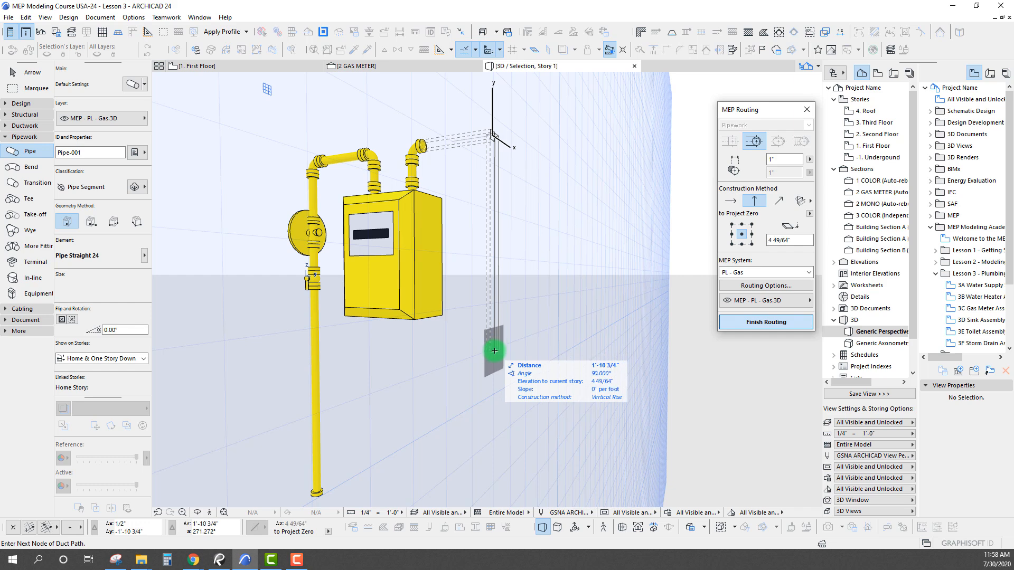
click(495, 350)
click(752, 335)
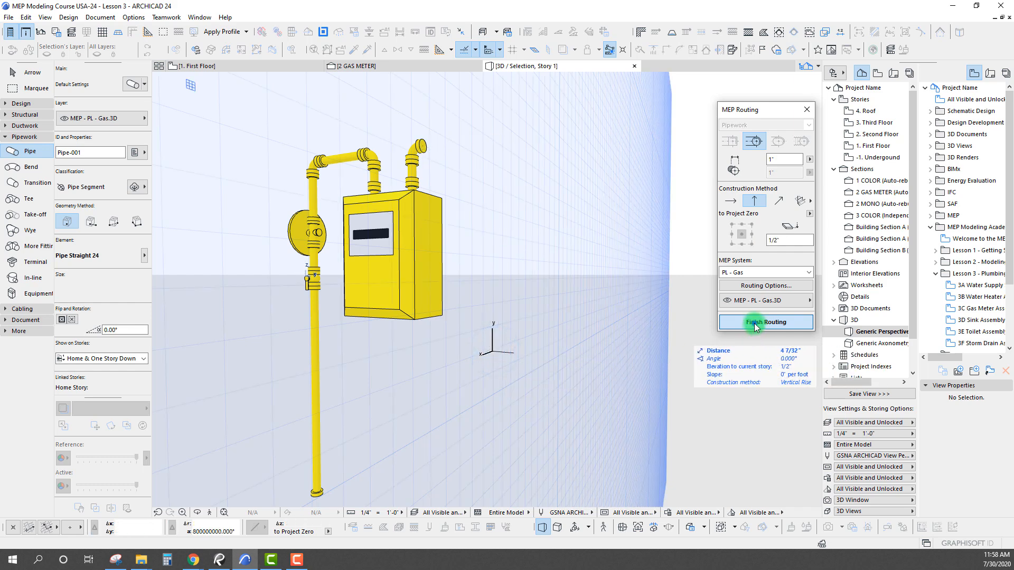
shift+middle_drag(461, 307, 420, 301)
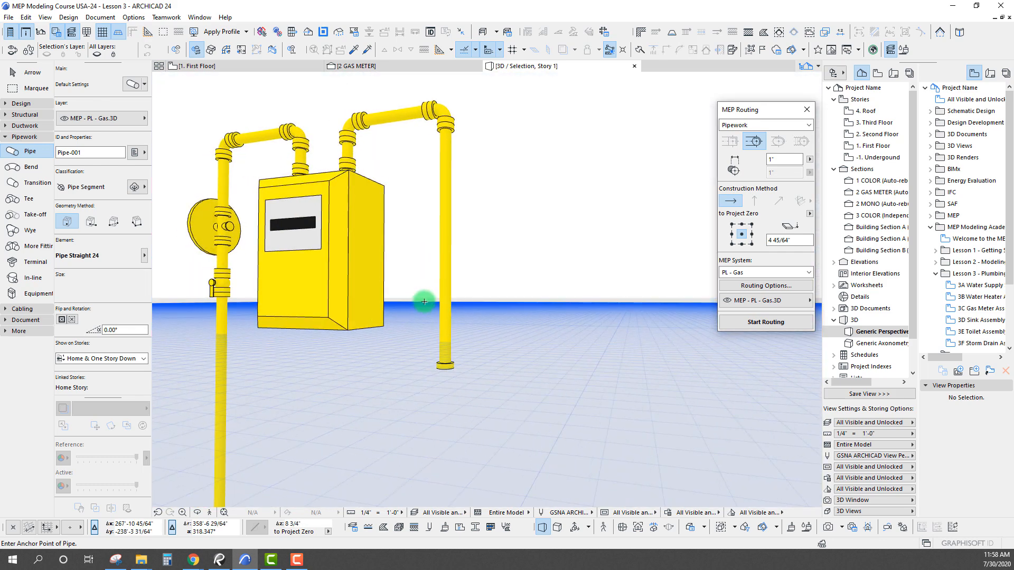
- Shorten the vertical outlet pipe by stretching its lower end upward
shift+click(446, 357)
click(445, 369)
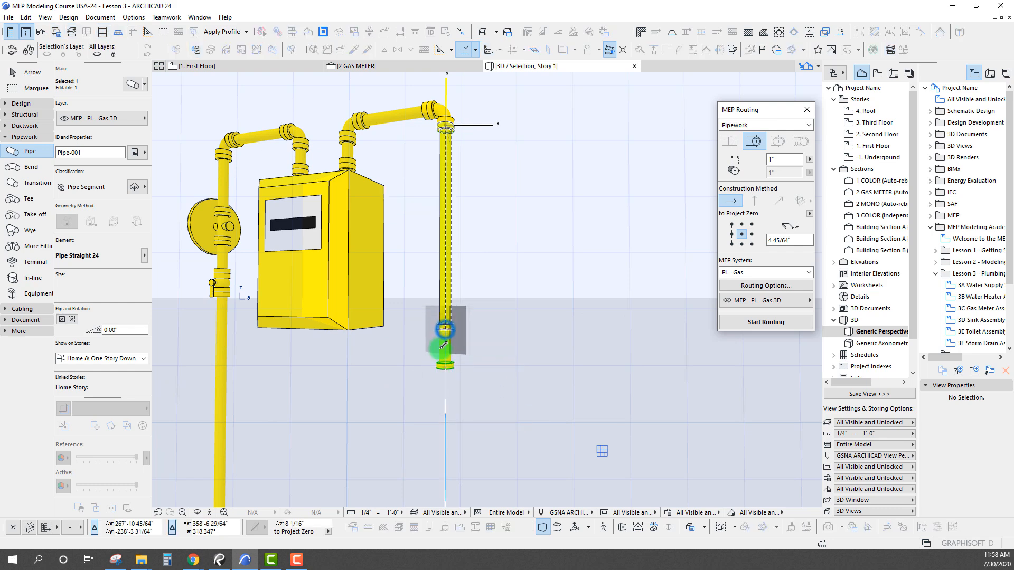
click(443, 346)
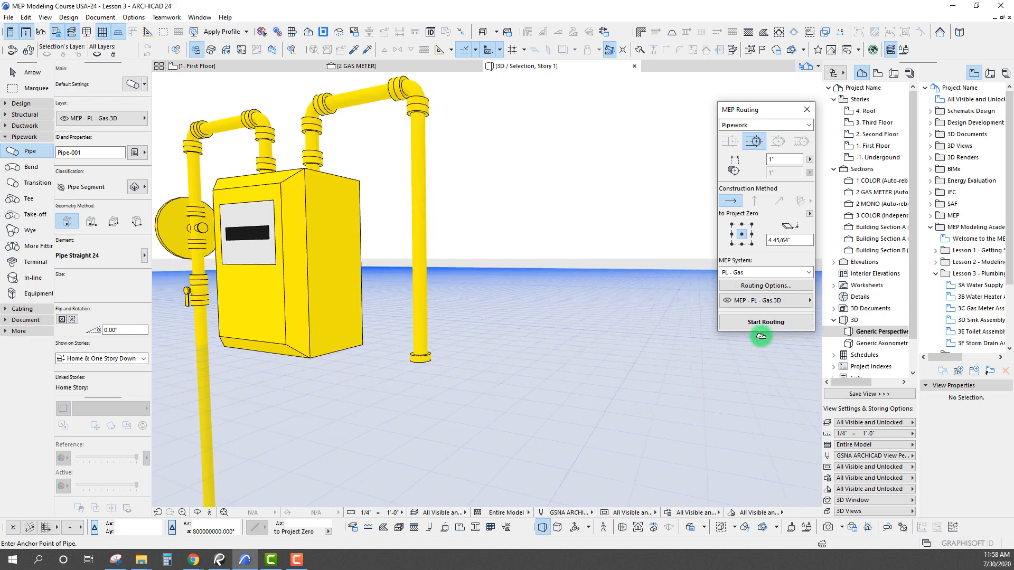
- Begin a 3/4" route from the middle of the vertical outlet pipe, branching sideways away from the meter through a tee
click(761, 324)
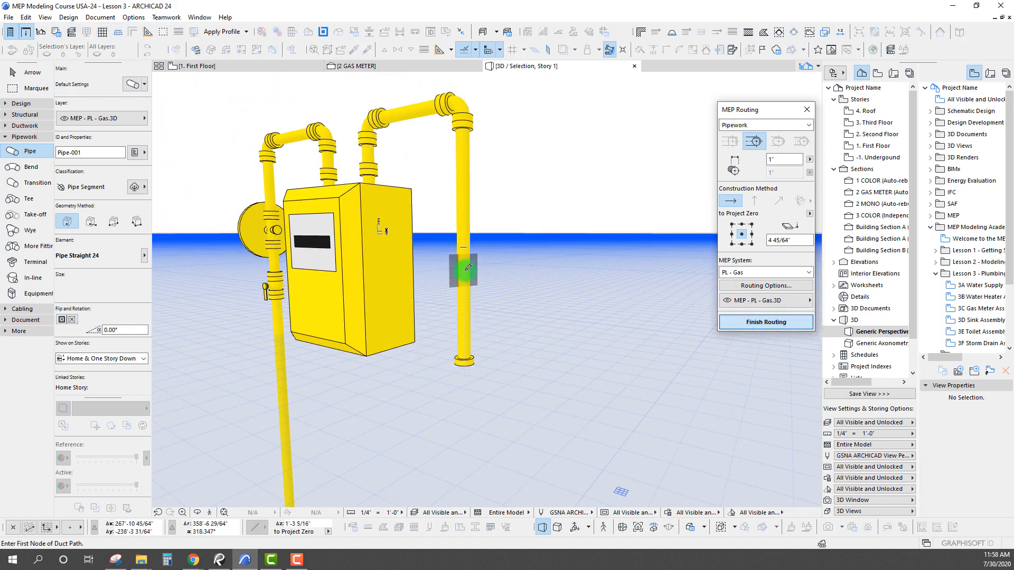
click(465, 269)
click(303, 202)
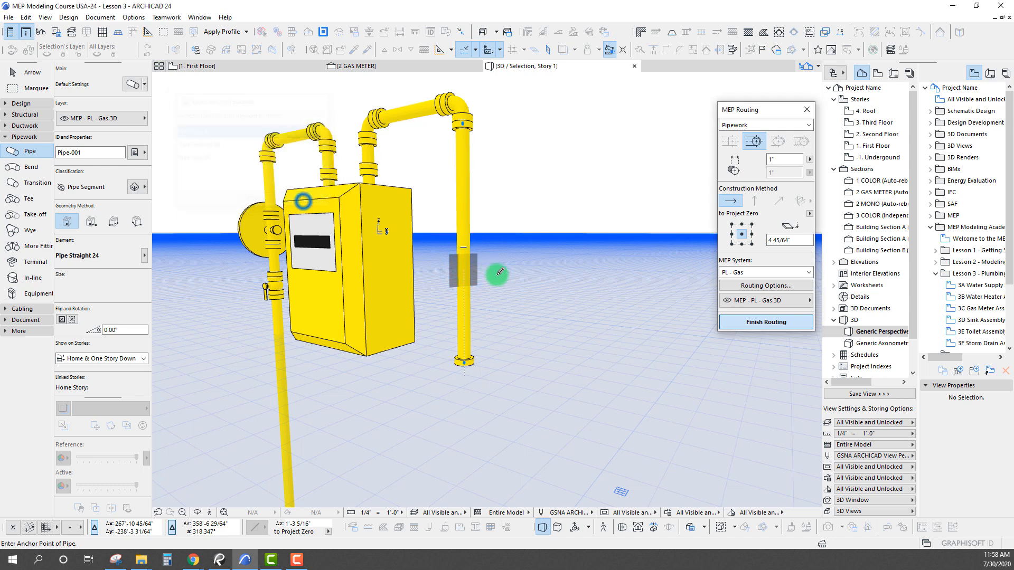
shift+middle_drag(516, 281, 533, 302)
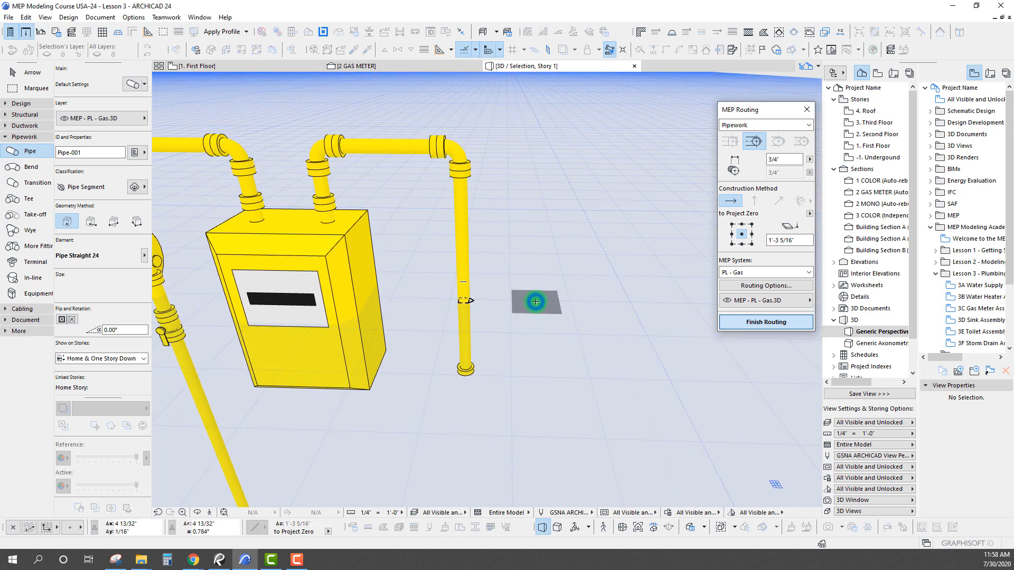
click(536, 302)
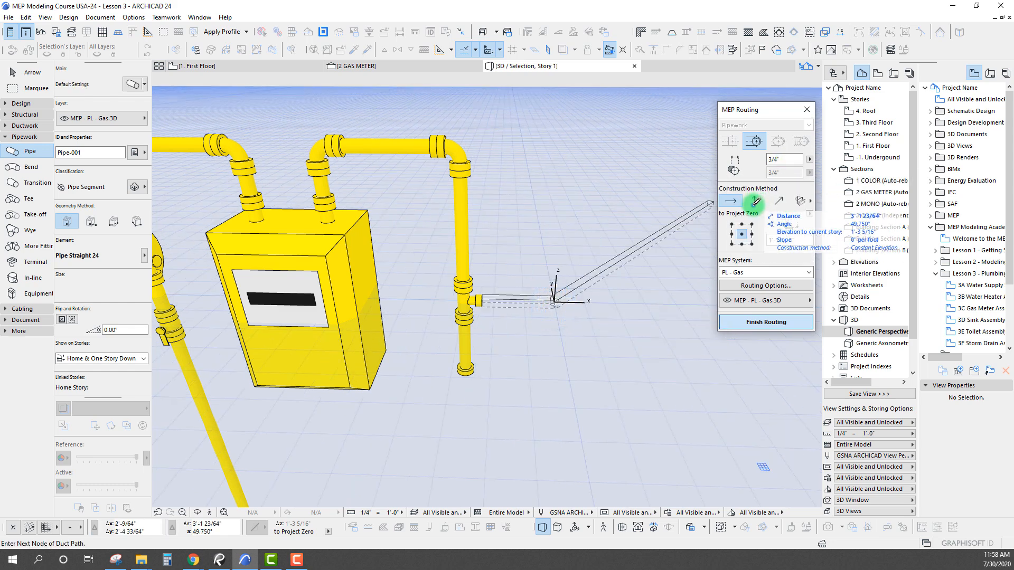
click(754, 203)
scroll(518, 355, down, 5)
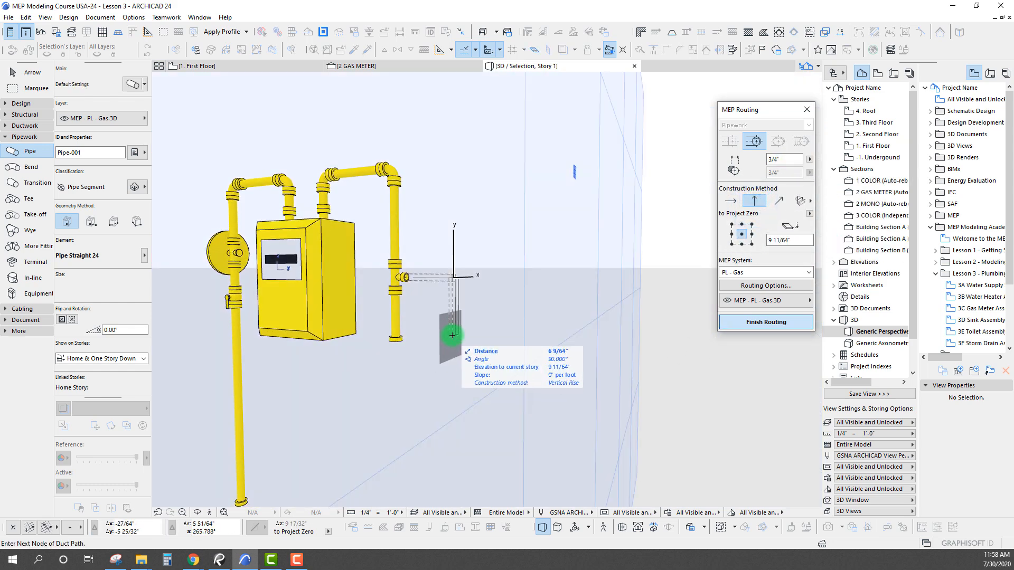
shift+middle_drag(458, 373, 473, 276)
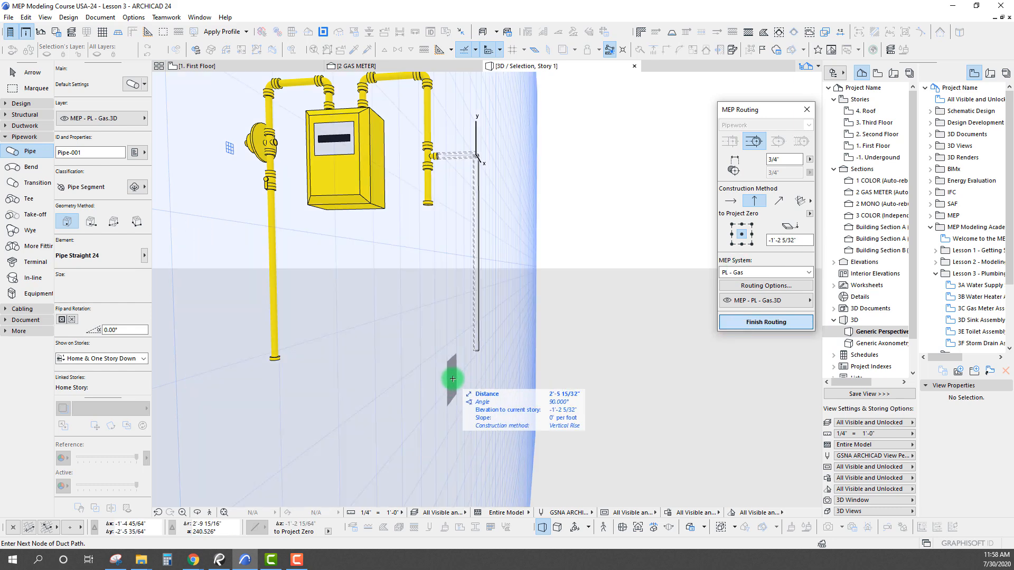
scroll(452, 388, down, 3)
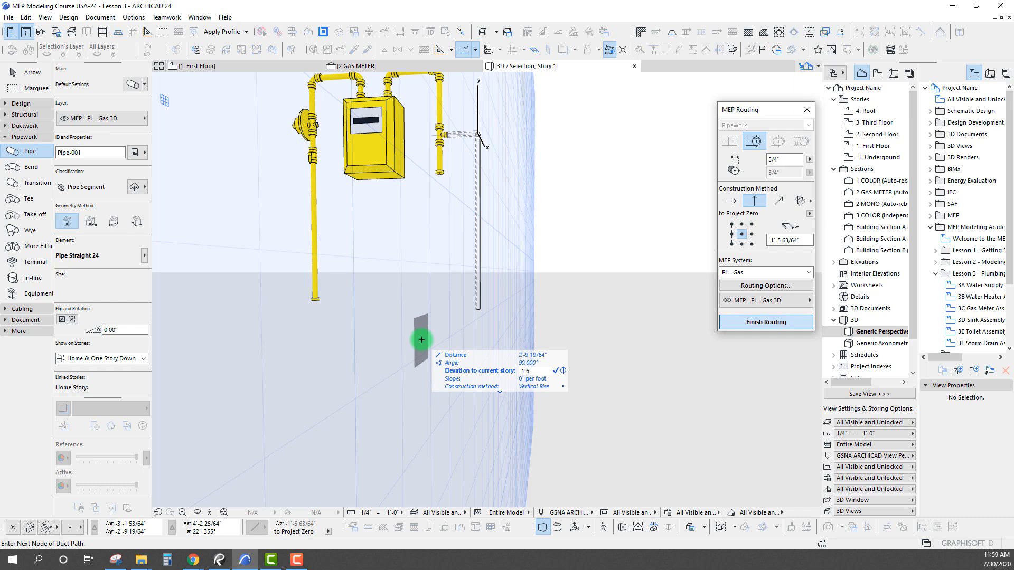
key(Return)
shift+middle_drag(520, 196, 484, 229)
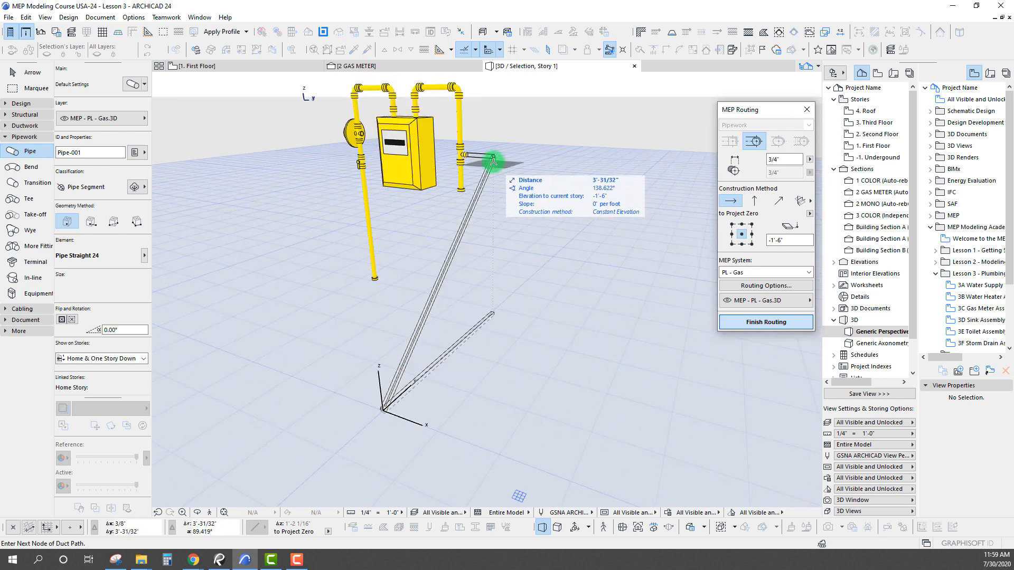
key(Escape)
shift+middle_drag(470, 155, 639, 309)
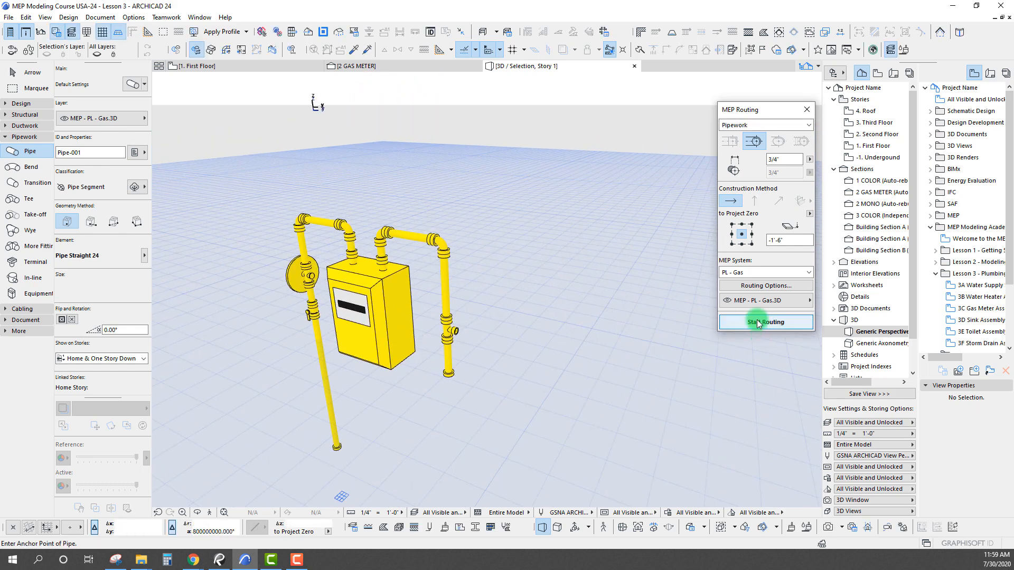
- Route a 3/4" pipe about 4 1/2" horizontally outward from the tee's branch connection
click(758, 323)
click(458, 333)
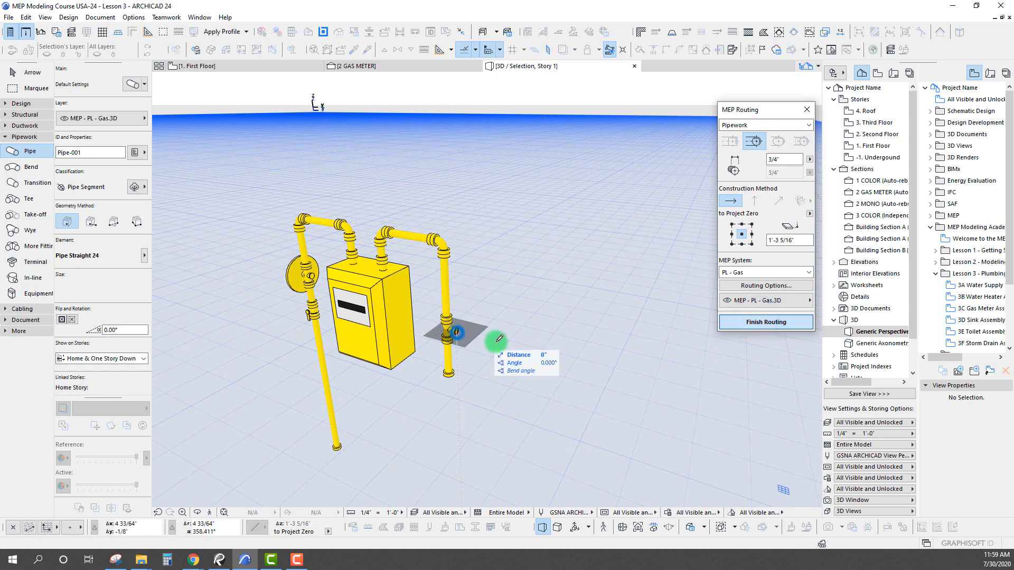
scroll(516, 338, up, 2)
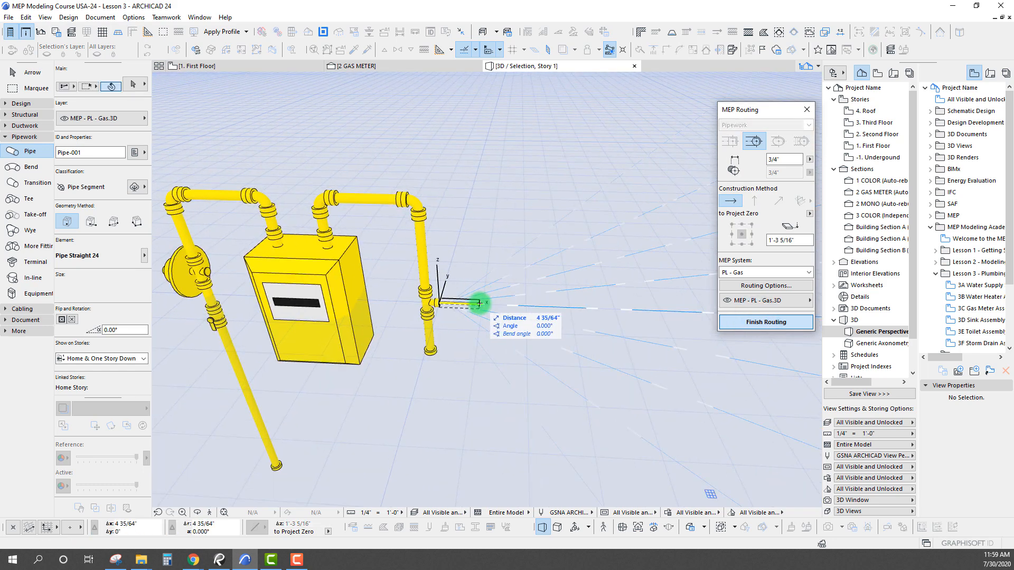
click(478, 304)
- Continue the branch route vertically down to an elevation of -1'-6" relative to the current story
click(754, 201)
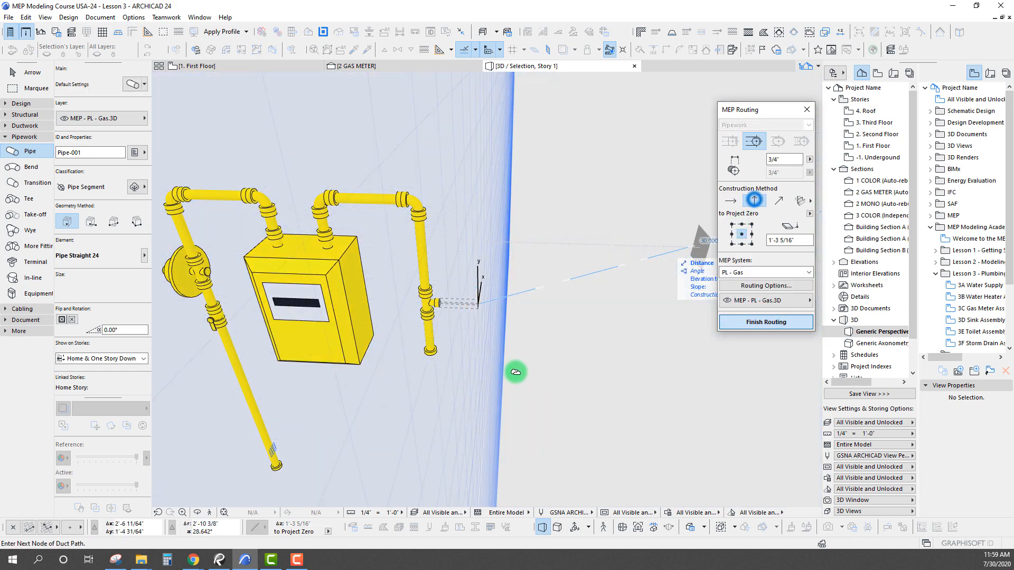
shift+middle_drag(488, 350, 477, 336)
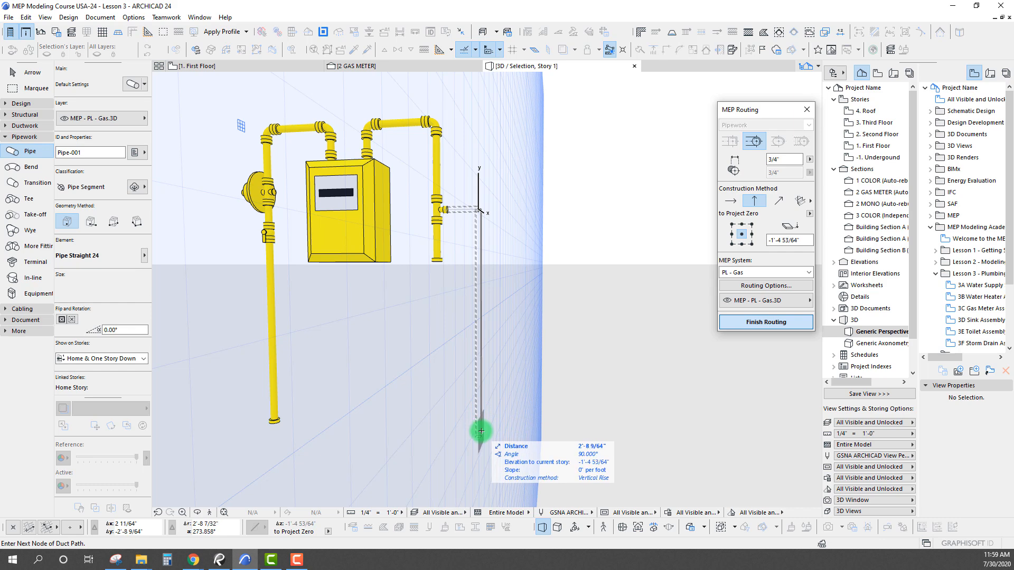
middle_drag(479, 433, 468, 369)
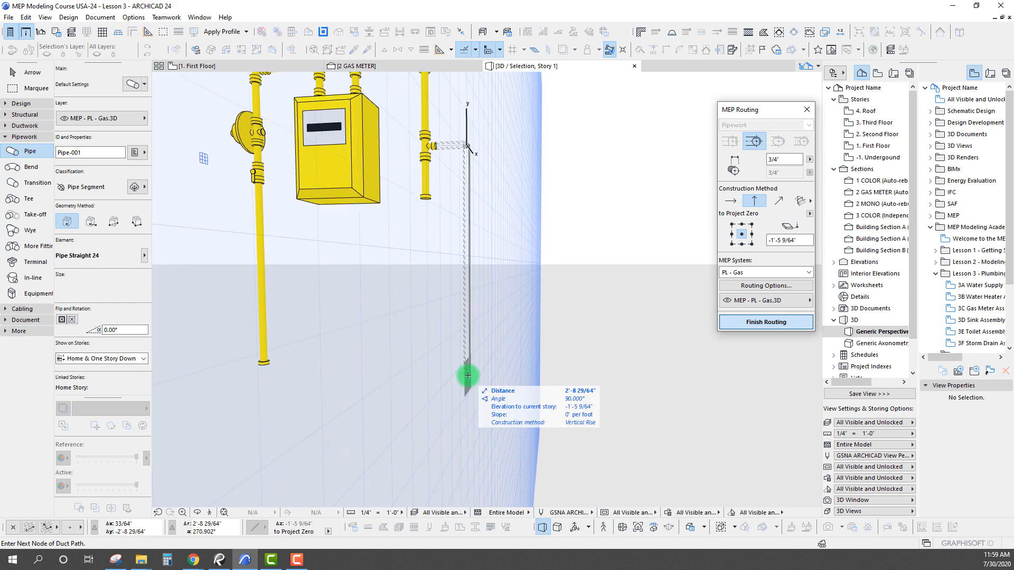
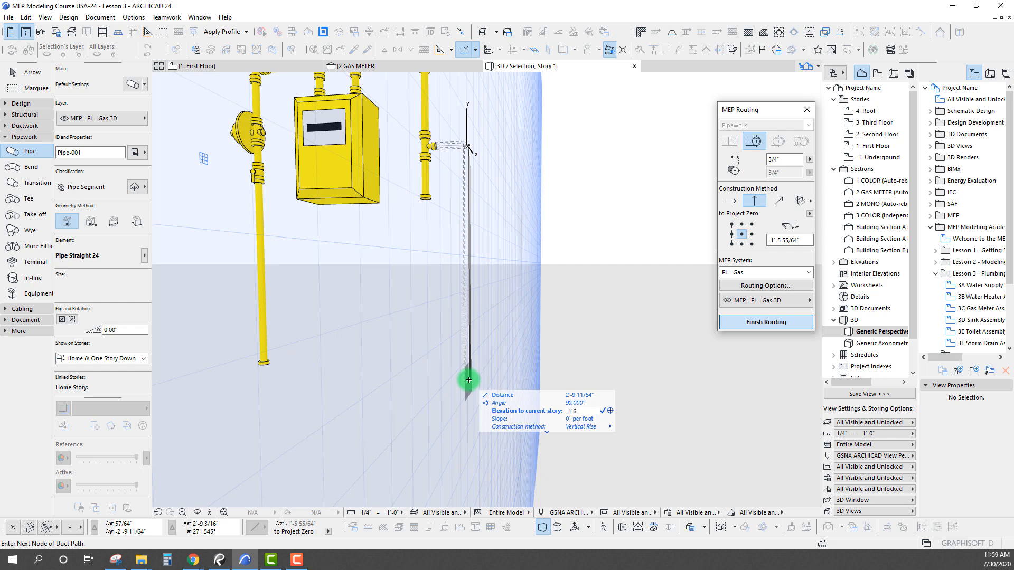
click(605, 411)
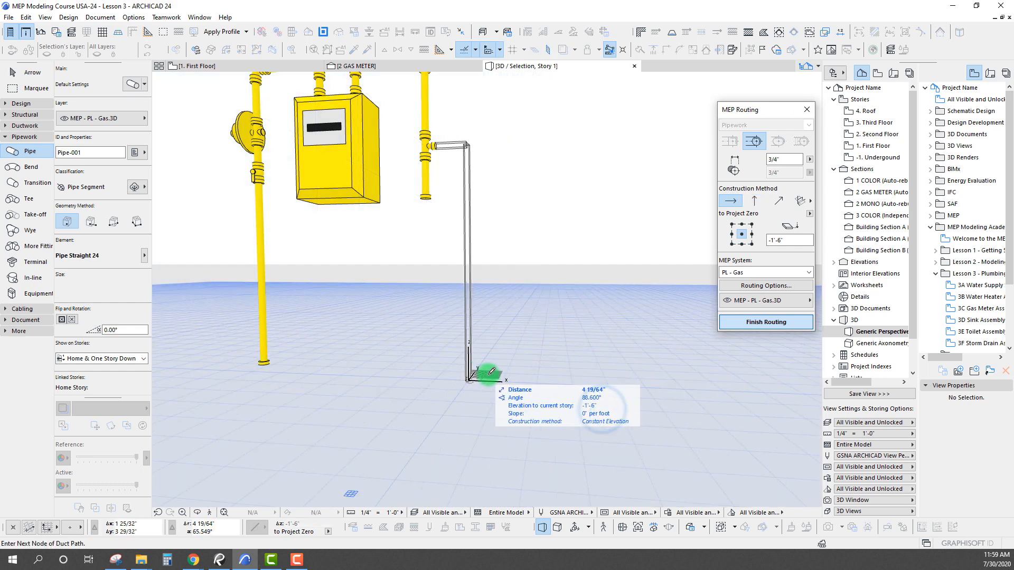
- Extend the branch horizontally below ground at -1'-6", away from the meter, and finish the route
shift+middle_drag(606, 382, 534, 373)
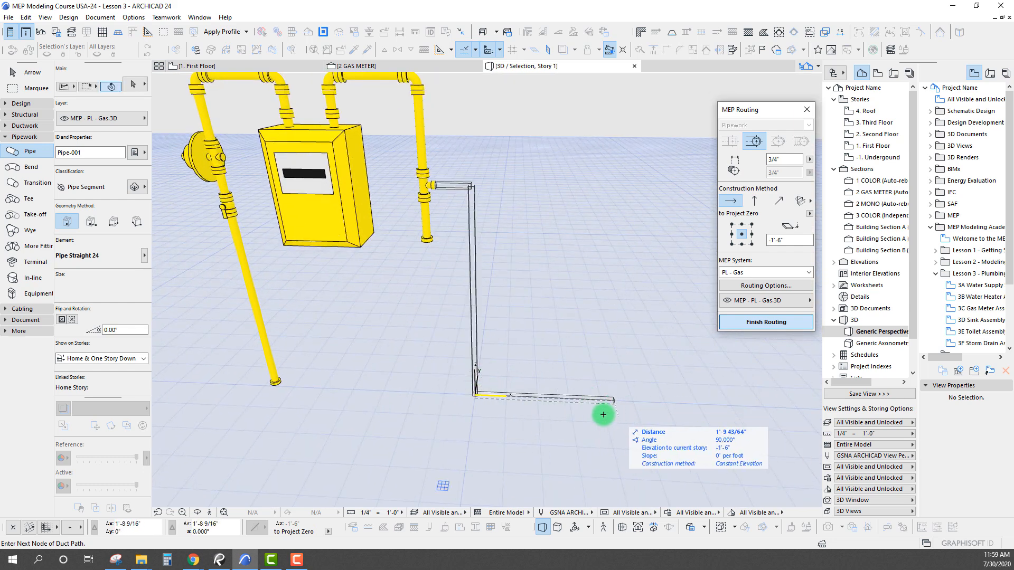
shift+click(586, 398)
click(586, 399)
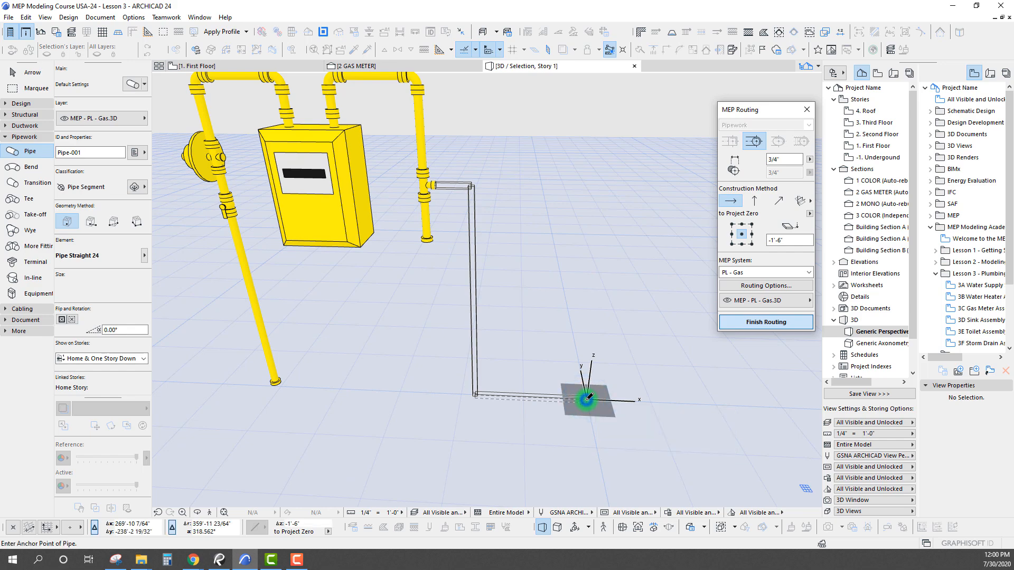
shift+middle_drag(500, 299, 289, 260)
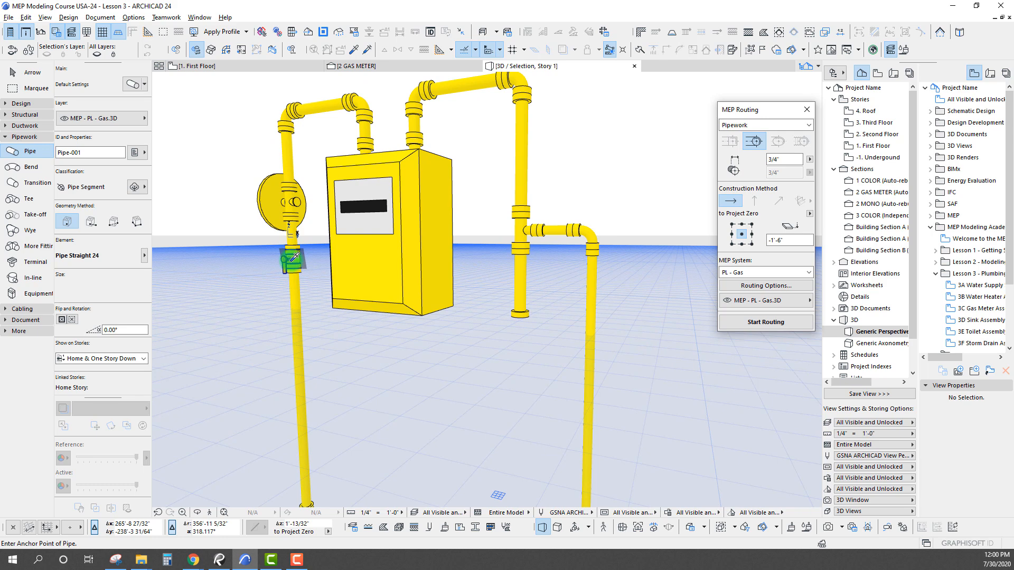
- Place a ball valve in the horizontal outlet pipe, close to the elbow above the meter
shift+middle_drag(496, 166, 550, 250)
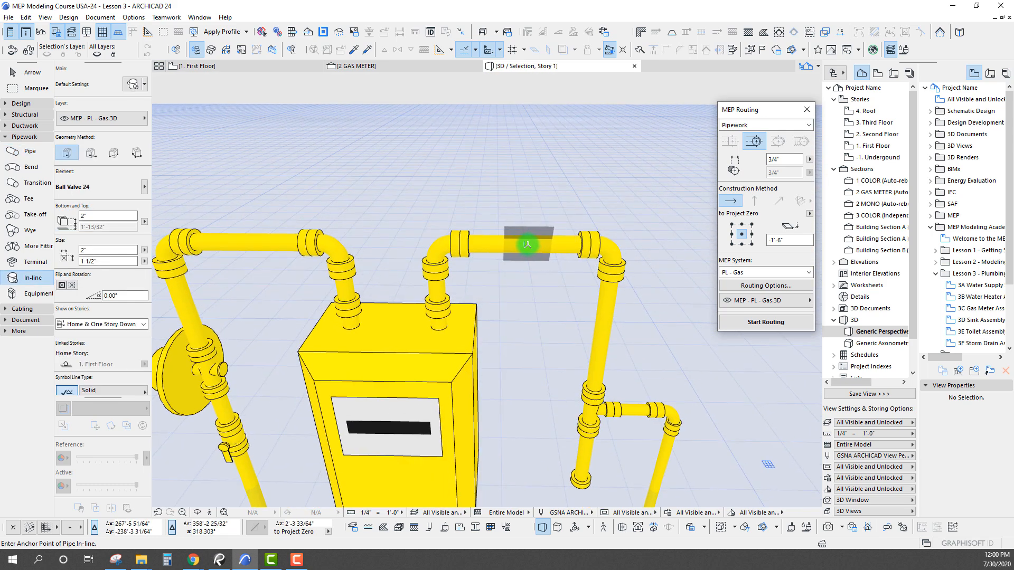
click(504, 243)
key(ctrl+z)
shift+click(506, 242)
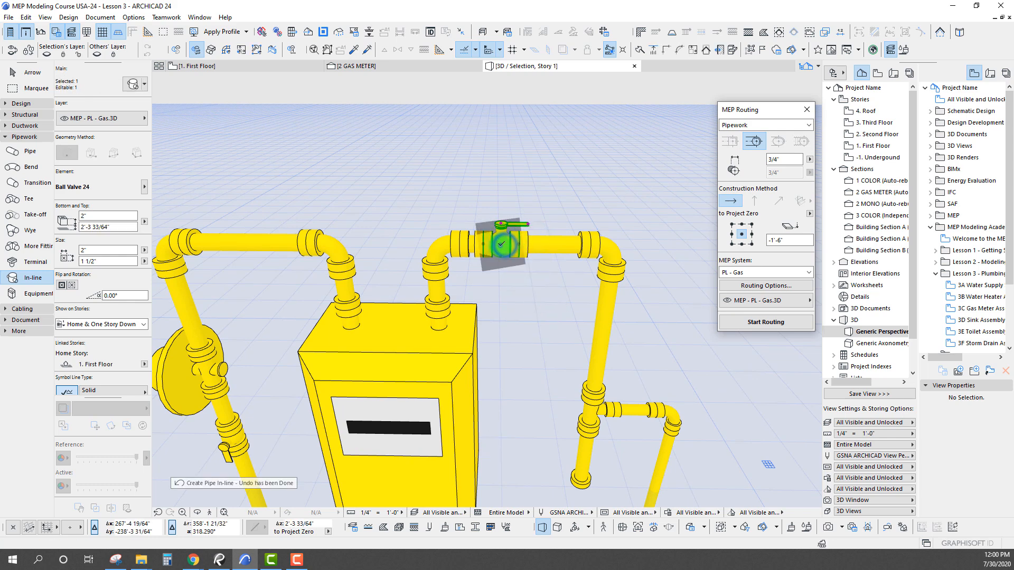
- Try sliding the ball valve along the horizontal outlet pipe toward the far elbow, and undo the move
click(503, 243)
click(402, 194)
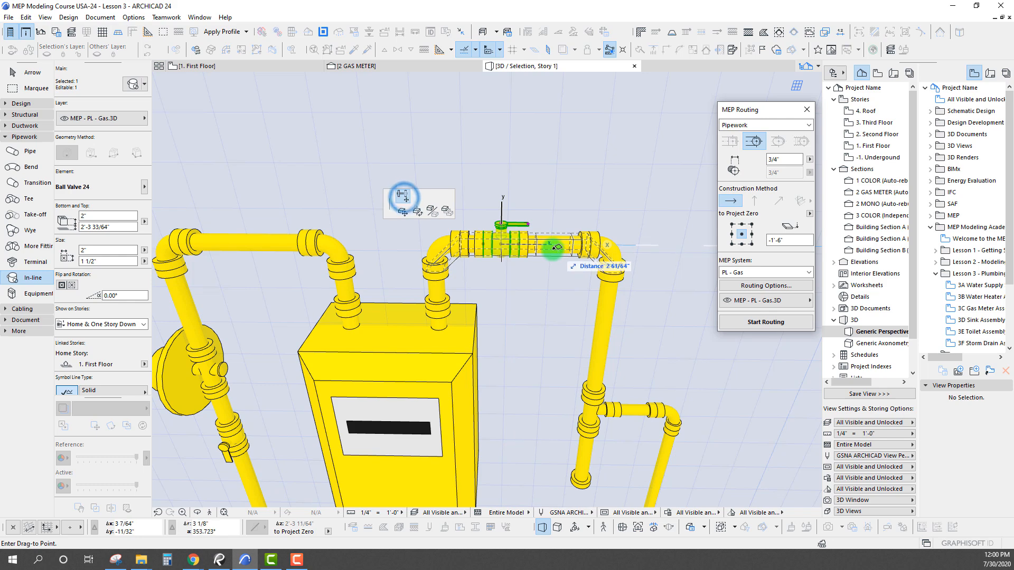
click(545, 249)
middle_drag(628, 292, 573, 286)
key(ctrl+z)
key(Escape)
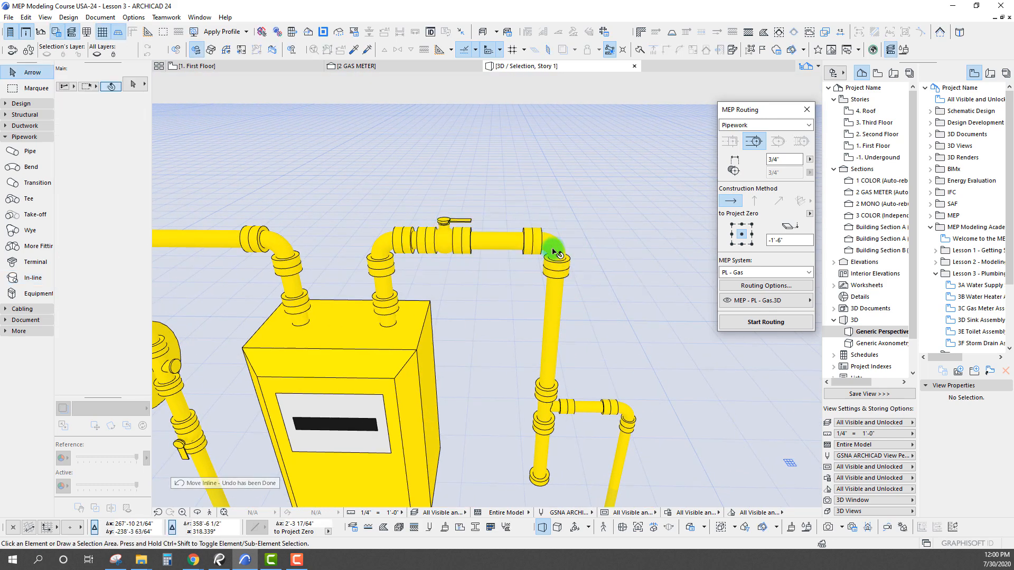
- Delete the bend joining the horizontal outlet pipe to the vertical drop
click(559, 250)
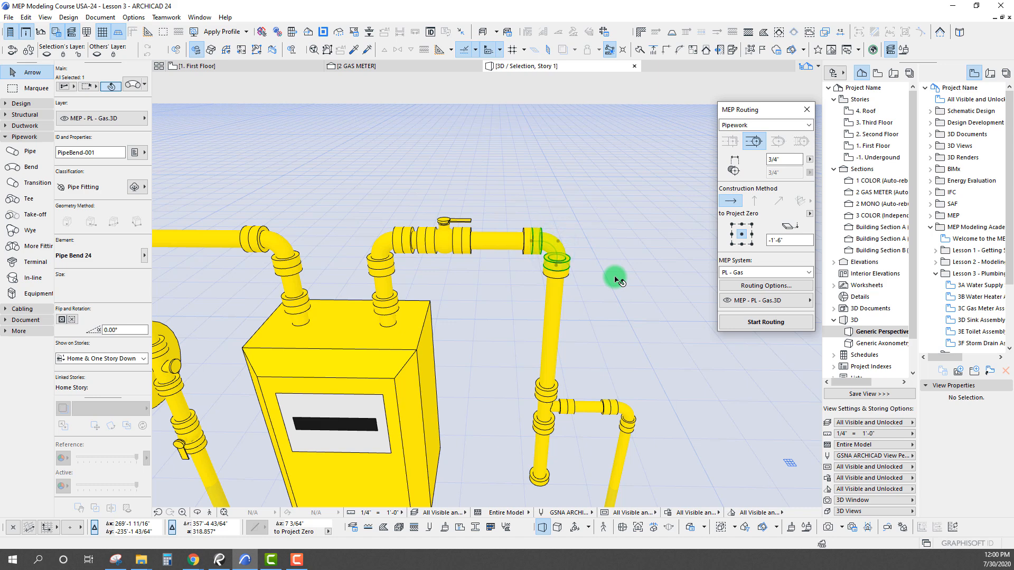
key(Delete)
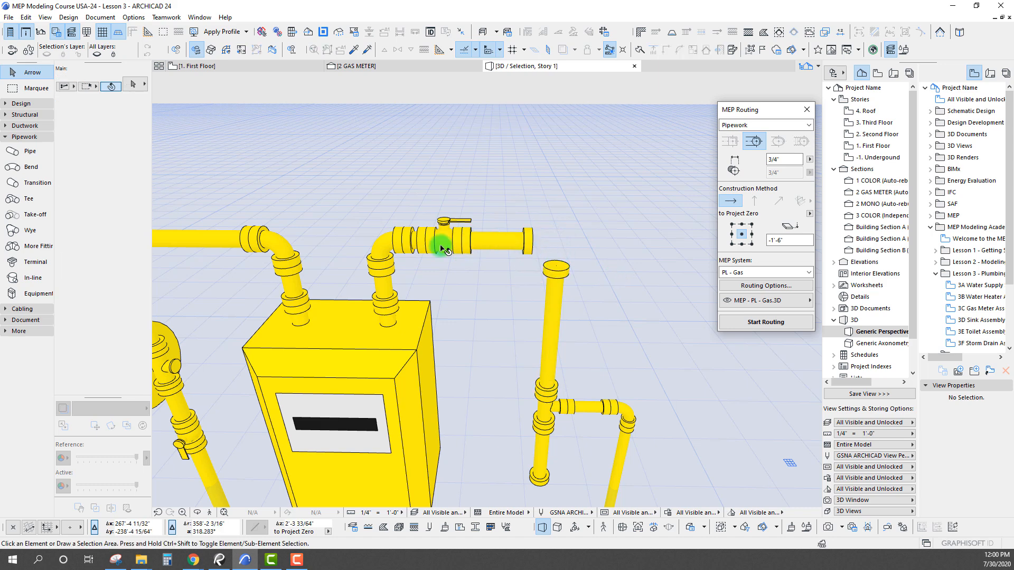
click(546, 409)
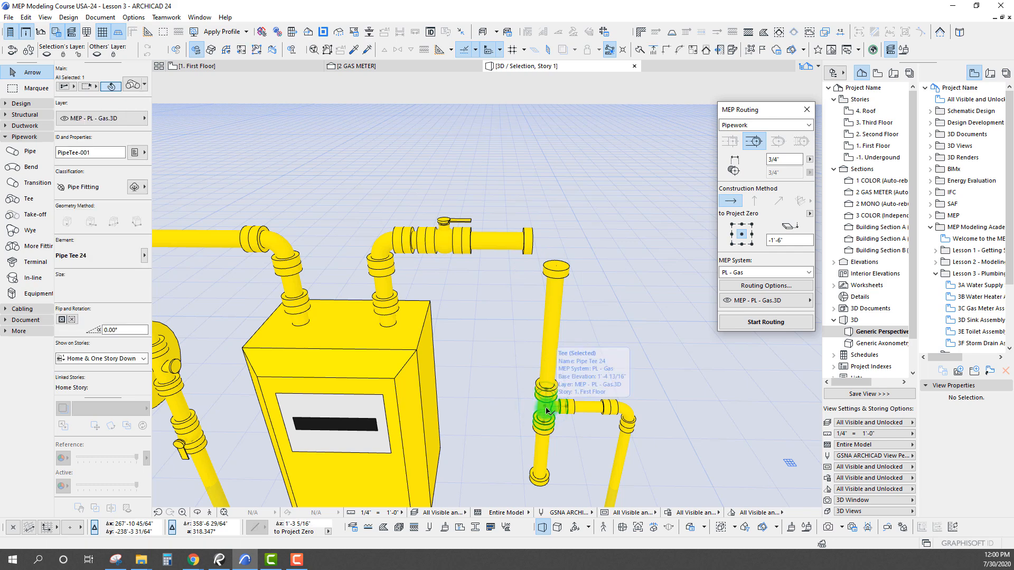
key(ctrl+shift+d)
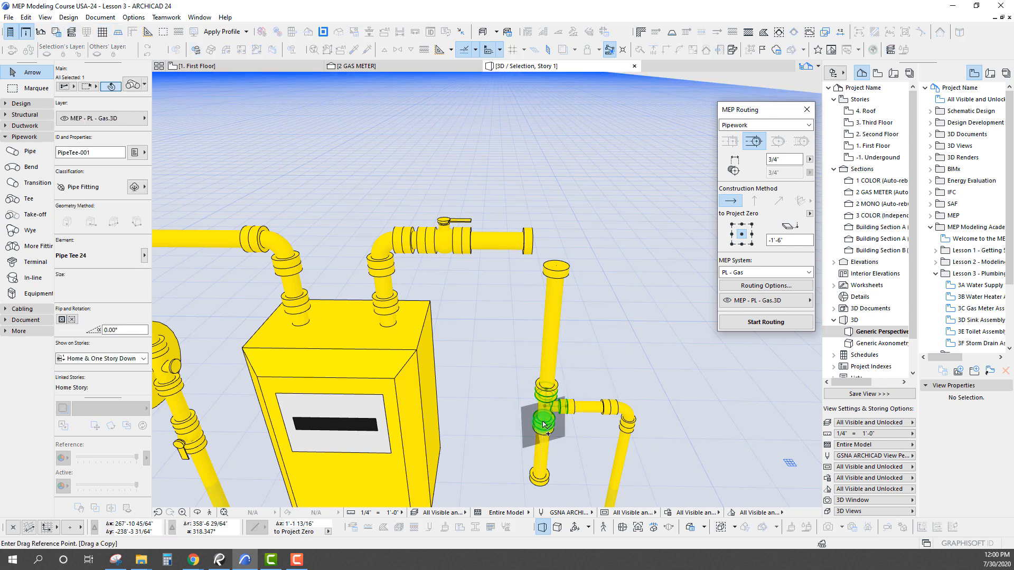
click(544, 424)
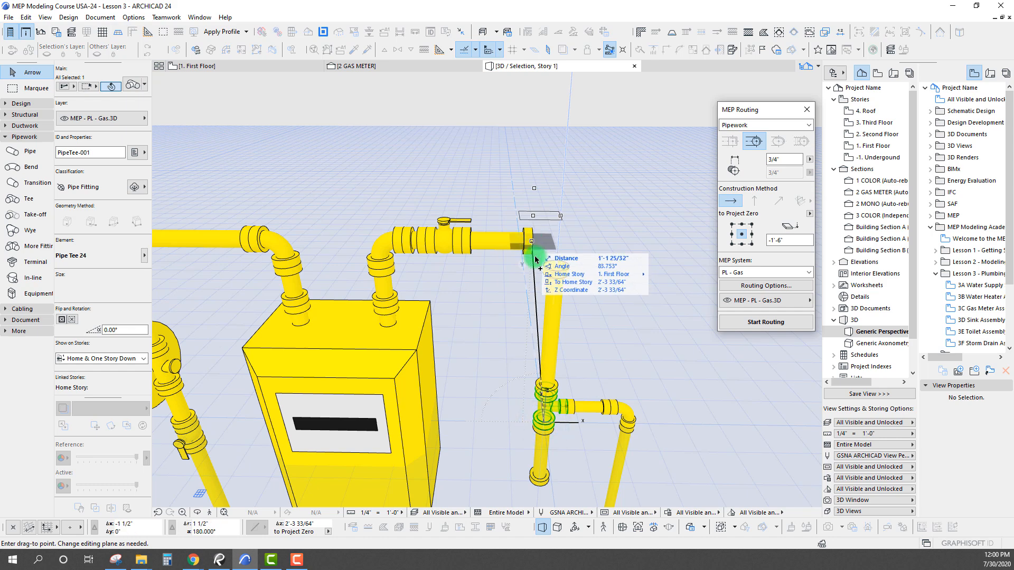
key(Escape)
key(Escape)
- Stretch the open end of the horizontal outlet pipe well past the vertical drop
click(519, 243)
click(532, 241)
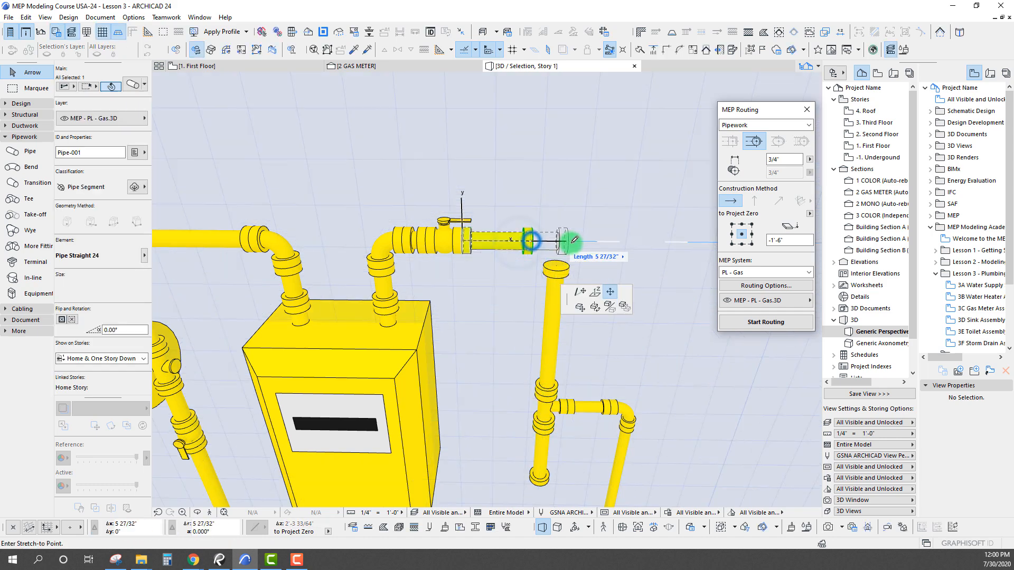
click(686, 243)
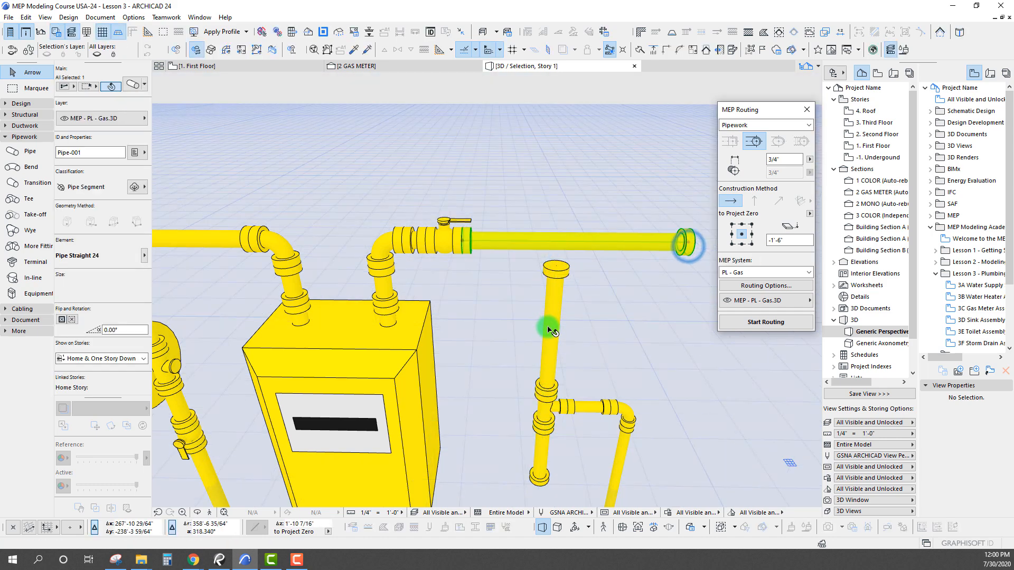
key(Escape)
- Place a tee with the lower tee's settings in the horizontal outlet pipe above the vertical drop, with its branch facing down
alt+click(546, 409)
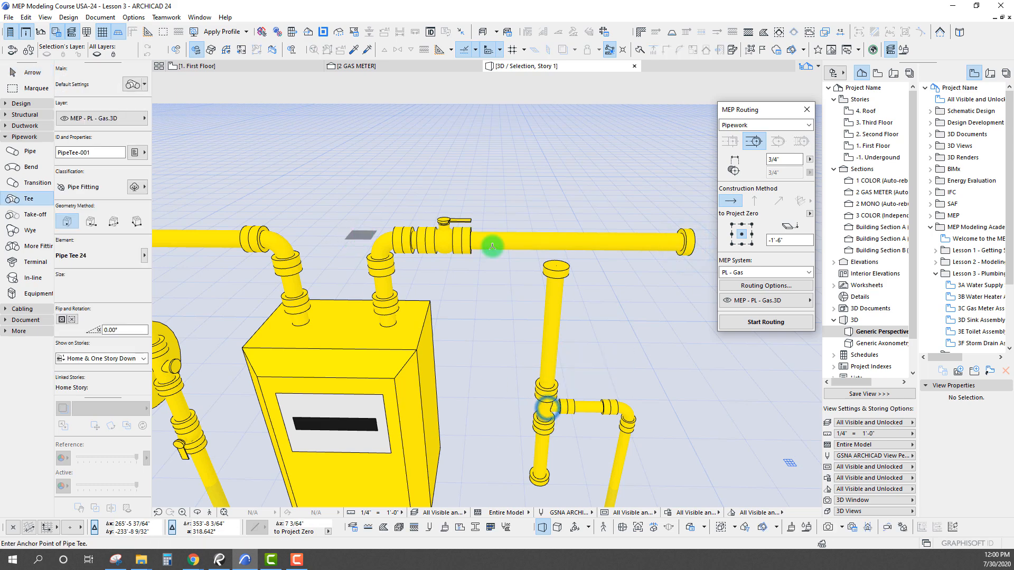
click(556, 242)
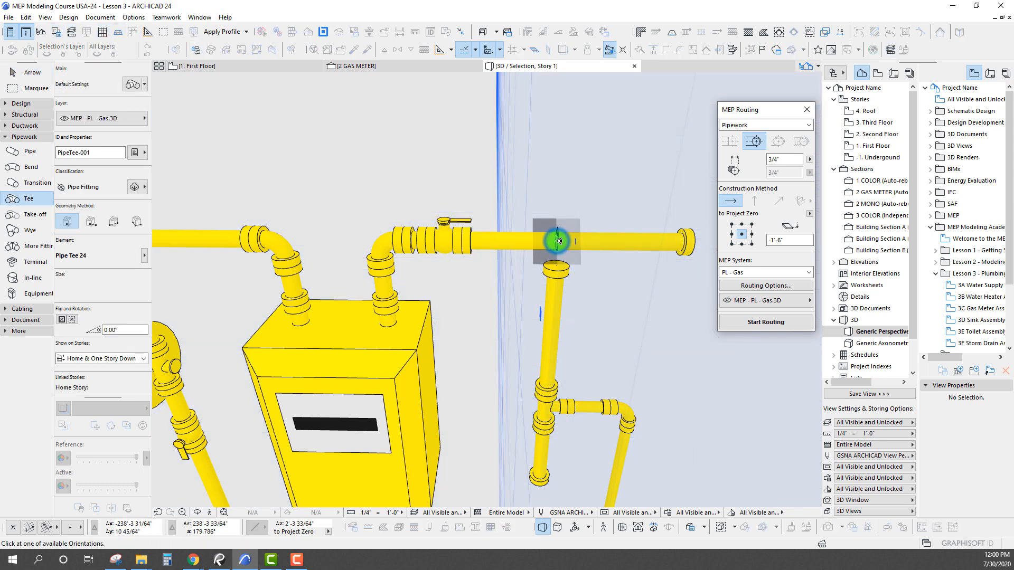
shift+middle_drag(552, 275, 528, 271)
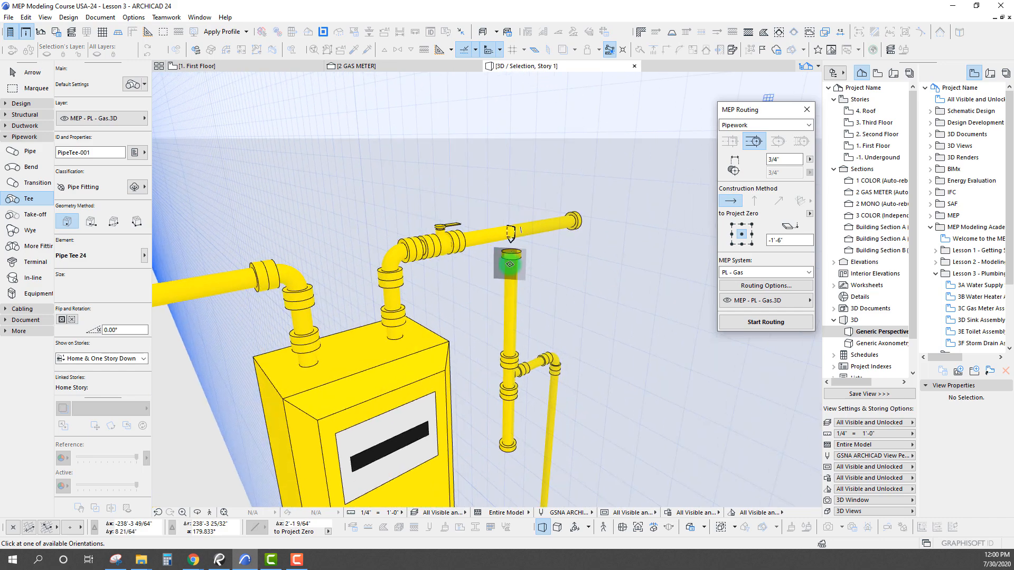
click(509, 264)
- Set the new tee's branch connection to a 1" diameter and a 1 1/2" flange diameter
scroll(502, 259, up, 5)
shift+click(468, 155)
click(132, 86)
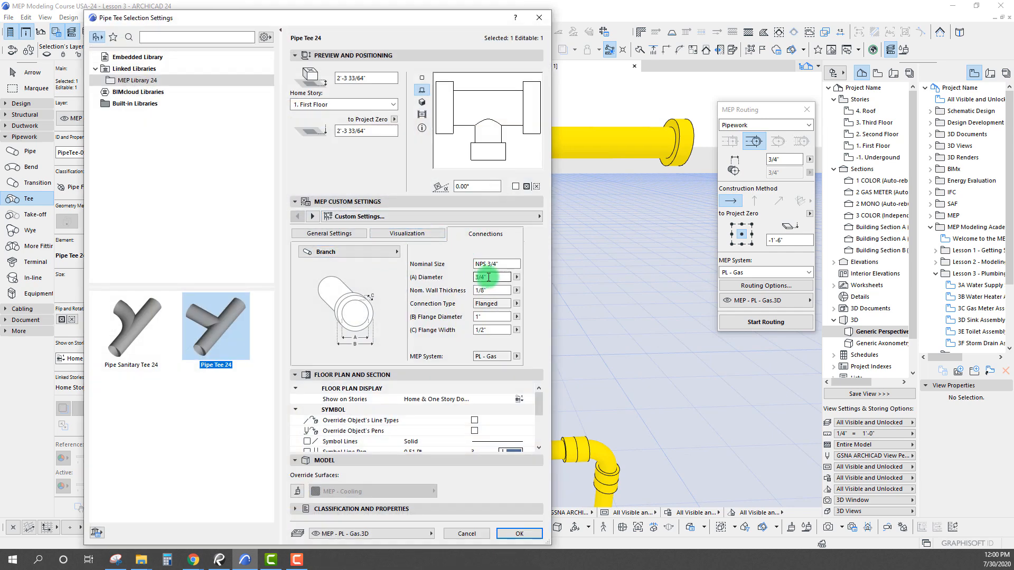
text(1")
click(482, 319)
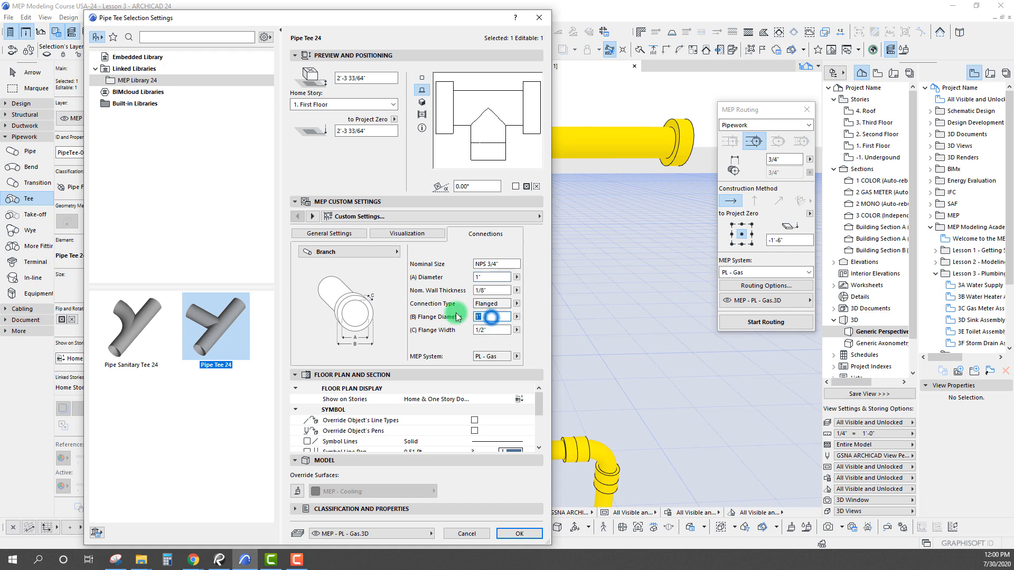
key(Return)
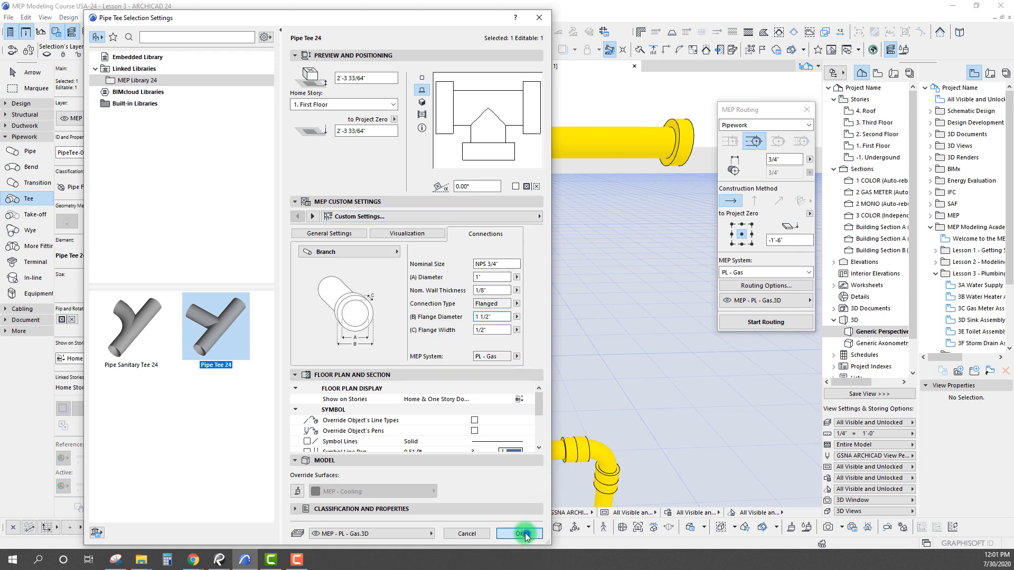
click(520, 534)
- Slide the upper tee along the horizontal pipe until its branch lines up with the vertical drop
scroll(422, 214, up, 3)
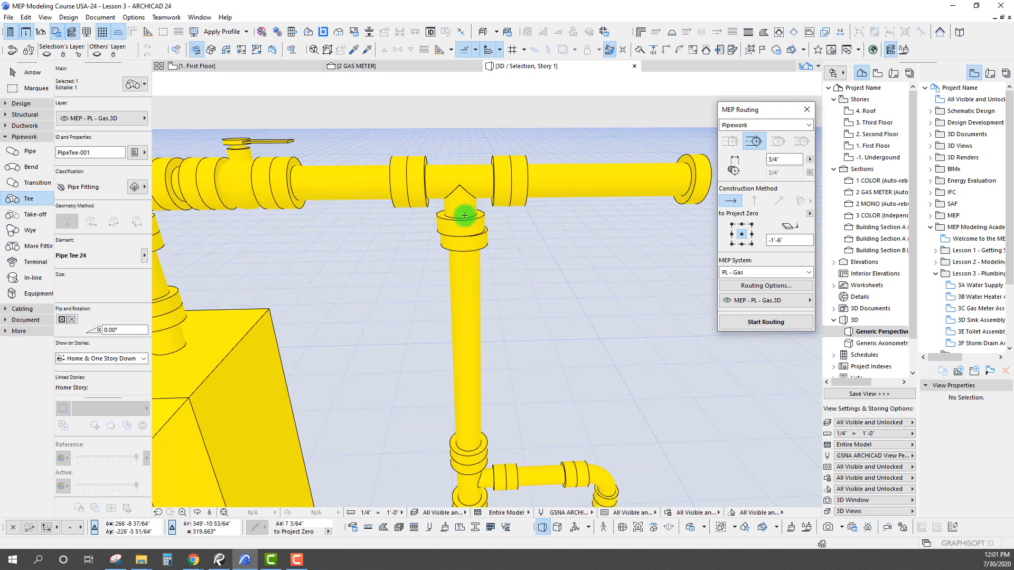
click(461, 182)
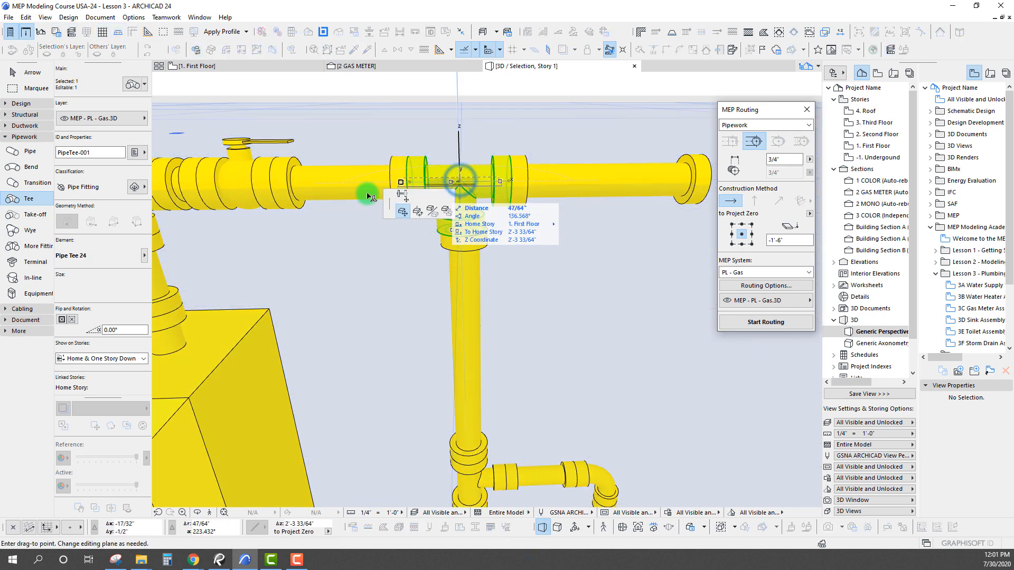
click(405, 200)
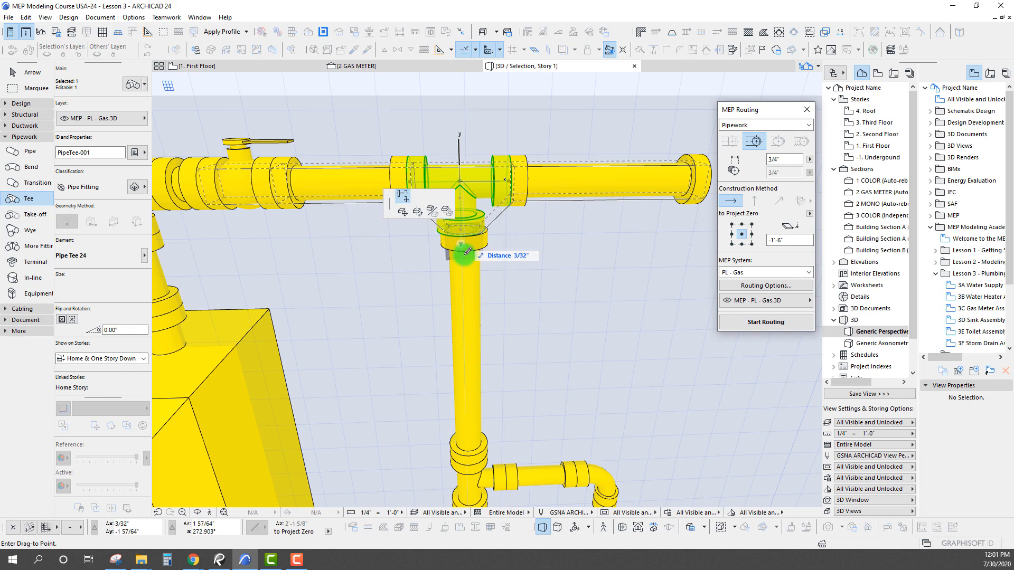
click(470, 452)
key(Escape)
key(Escape)
- Delete the ball valve and the short leftover pipe piece between the meter's outlet elbow and the upper tee
middle_drag(437, 234, 387, 240)
scroll(455, 285, down, 5)
click(386, 238)
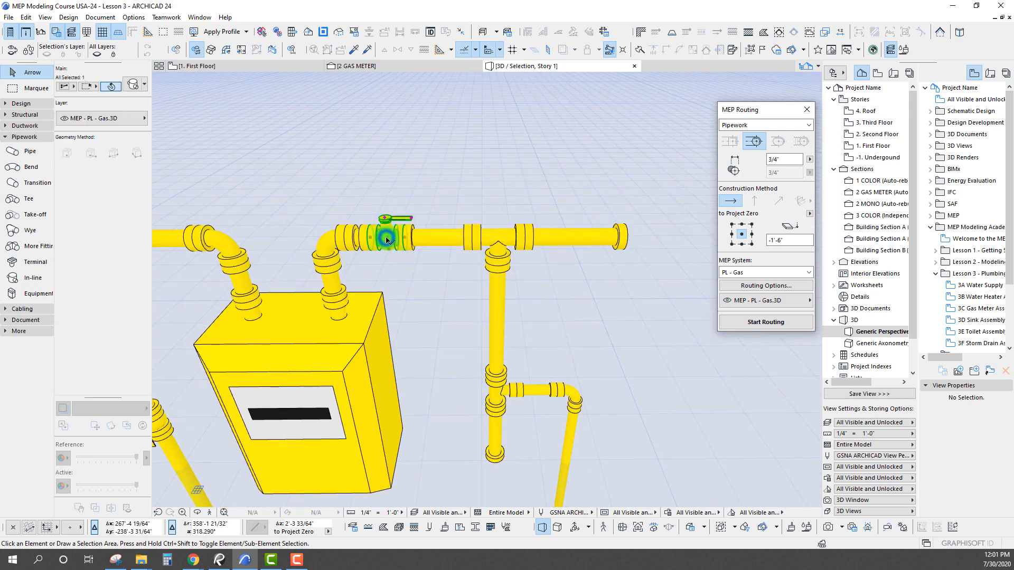
key(Delete)
click(370, 243)
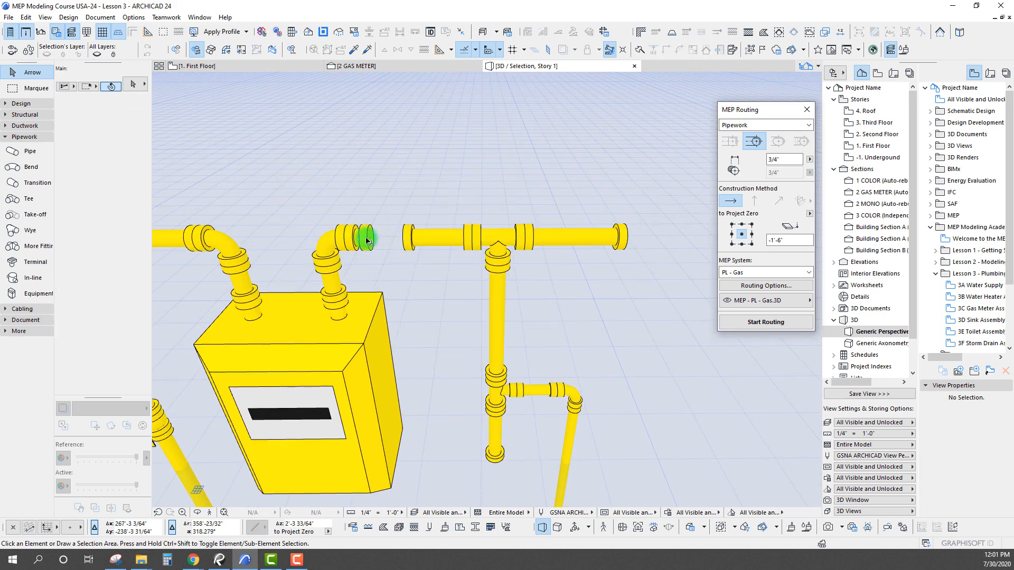
key(Delete)
key(Escape)
- Stretch the pipe on the meter side of the upper tee back to the outlet elbow
click(412, 238)
click(404, 238)
click(349, 235)
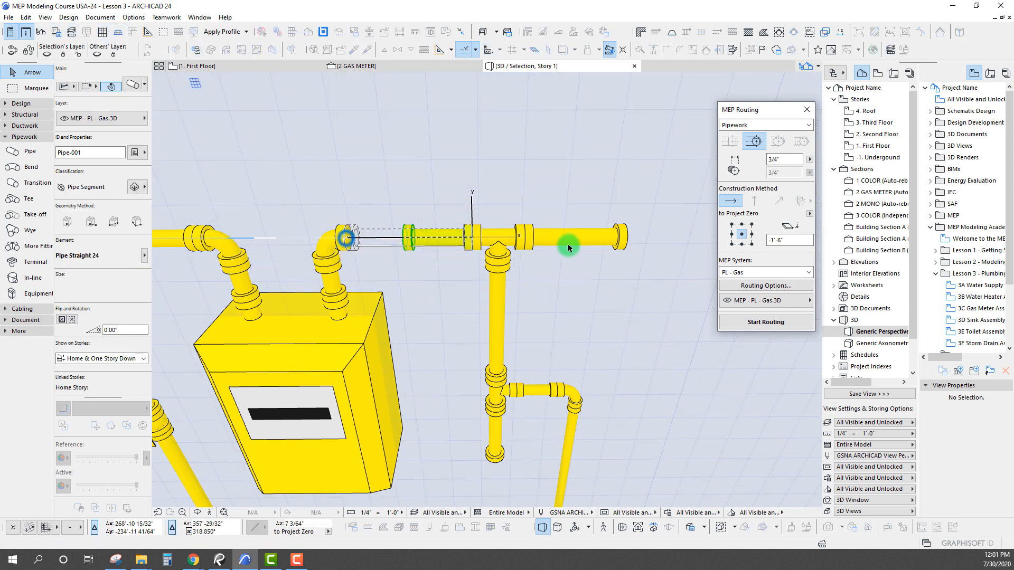
key(Escape)
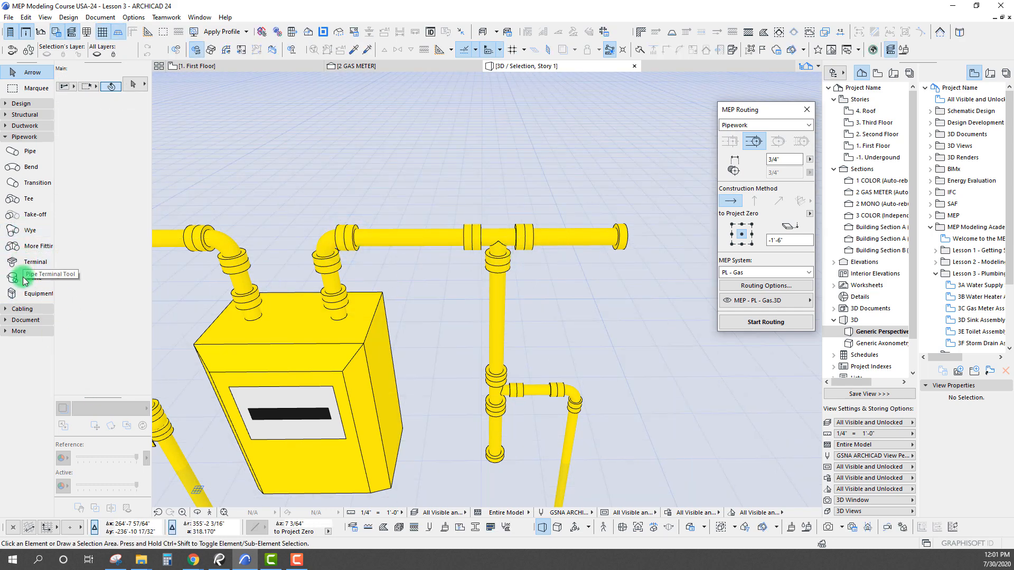
- Place a ball valve in the horizontal outlet pipe just beyond the upper tee
click(33, 278)
click(575, 236)
middle_drag(578, 251, 472, 261)
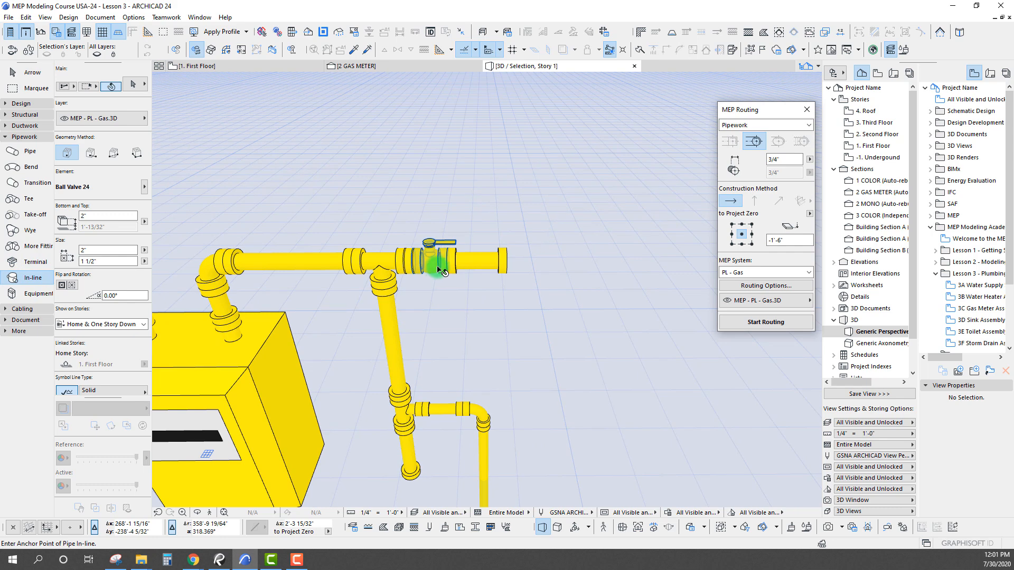
- Shorten the pipe beyond the new ball valve to a short stub
shift+click(502, 263)
click(506, 260)
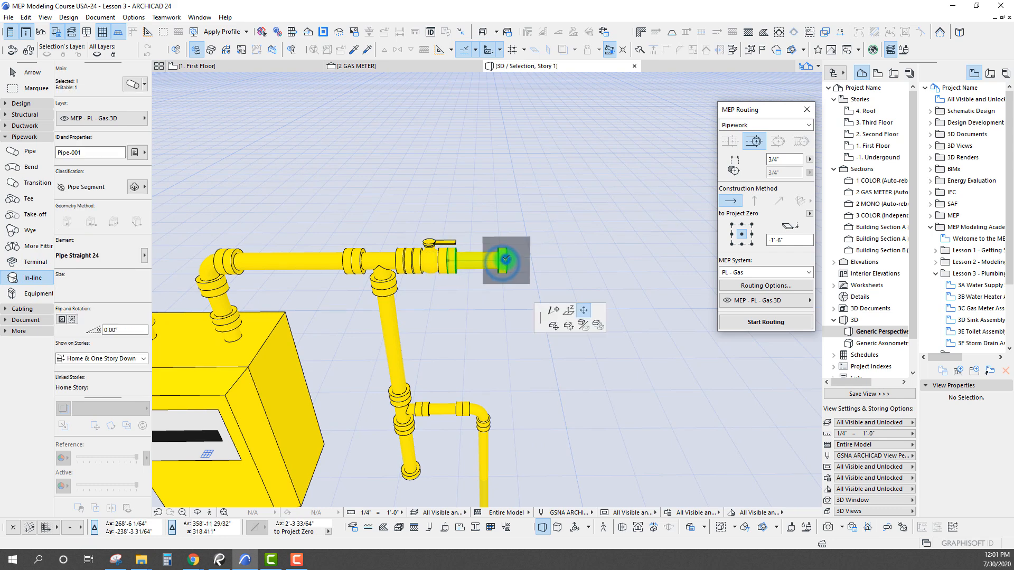
click(477, 261)
key(Escape)
key(Escape)
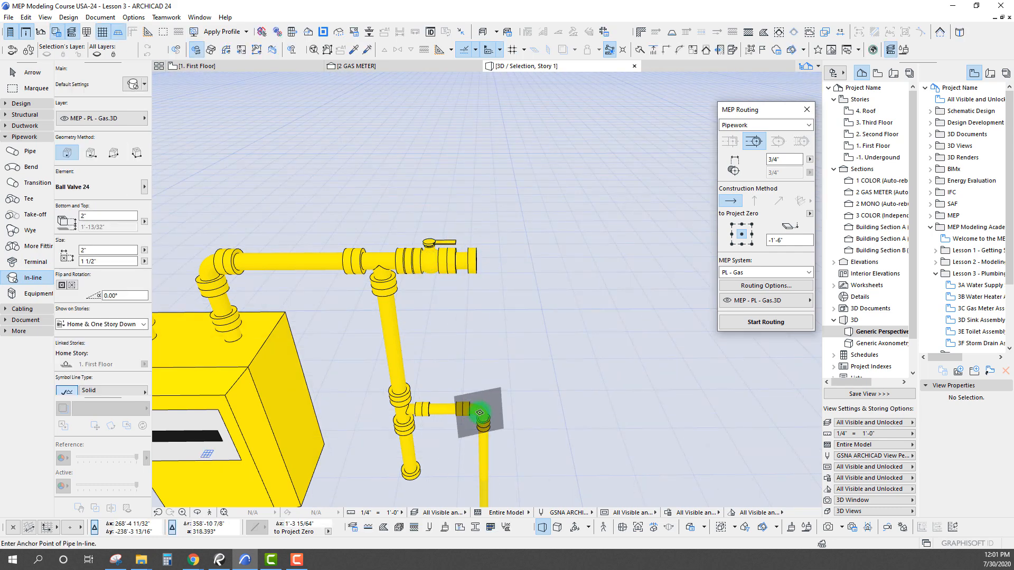
- Place a pipe bend at the end of the stub beyond the ball valve, turned downward
alt+click(479, 412)
click(478, 261)
shift+middle_drag(478, 261, 443, 288)
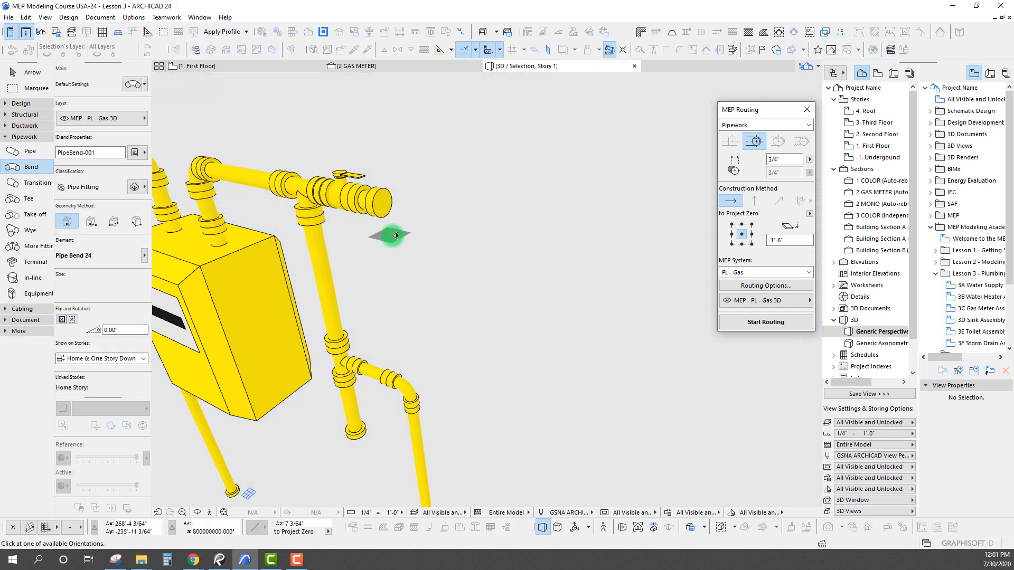
click(388, 207)
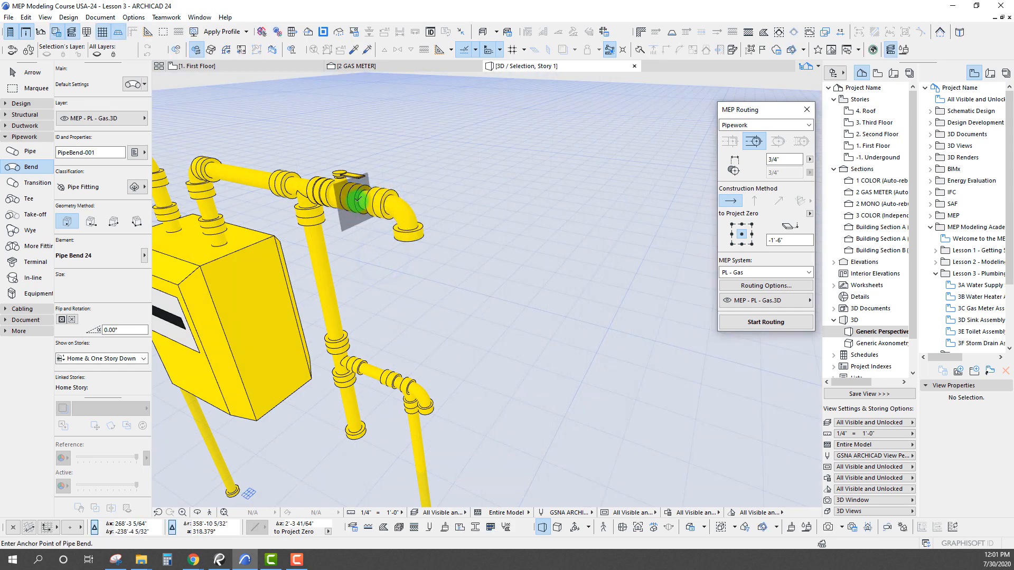
- Add a straight vertical pipe below the new bend and stretch its lower end a short distance down
click(409, 238)
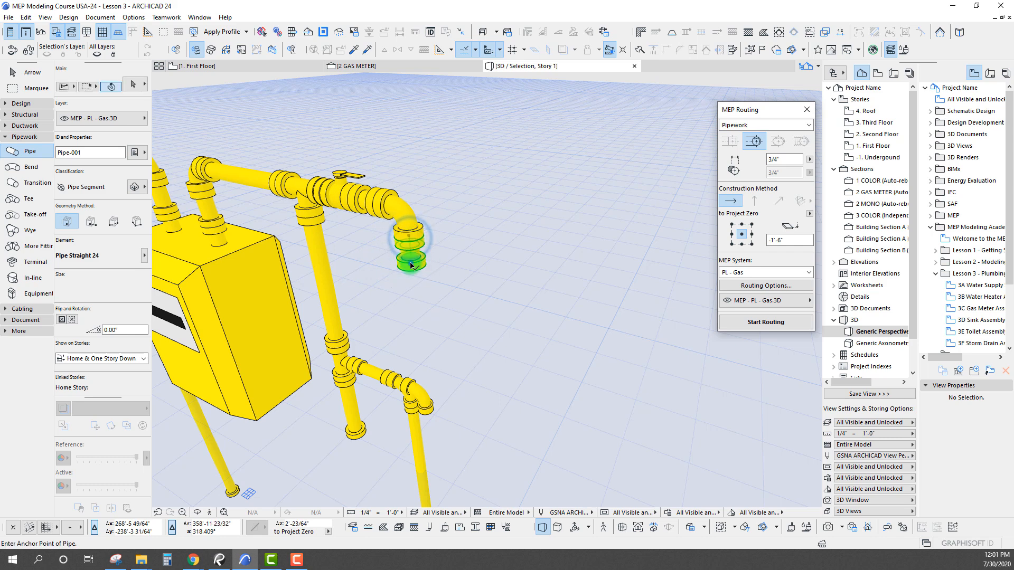
click(410, 256)
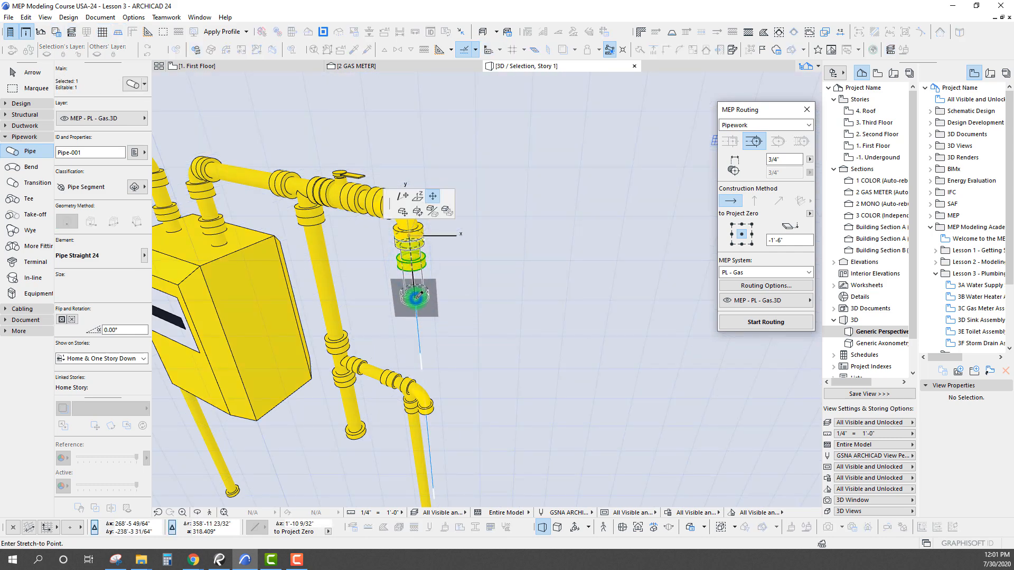
click(415, 296)
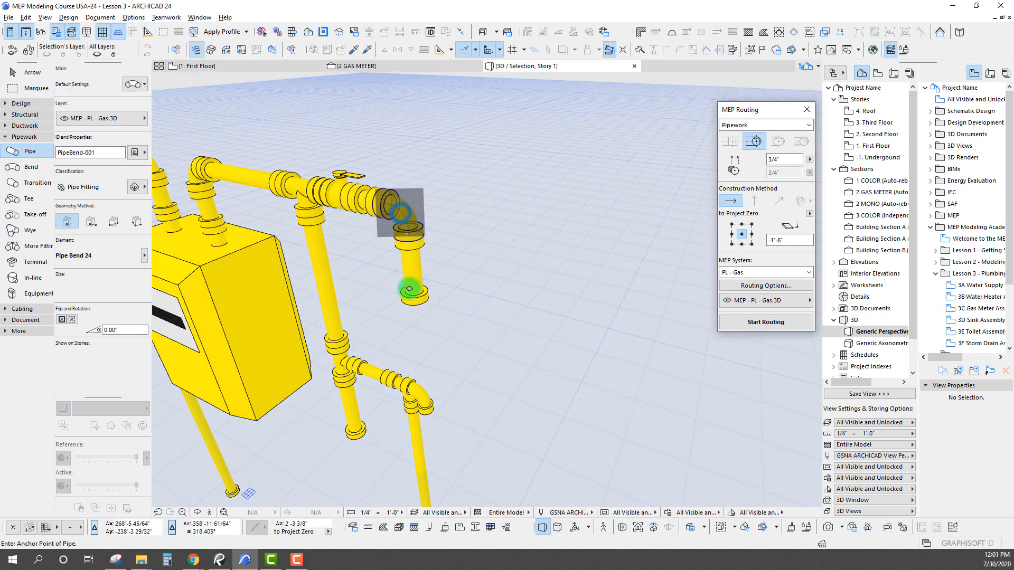
- Place a matching bend at the lower end of the short vertical pipe, turned toward the back of the meter
alt+click(400, 212)
click(414, 296)
shift+middle_drag(457, 264, 275, 296)
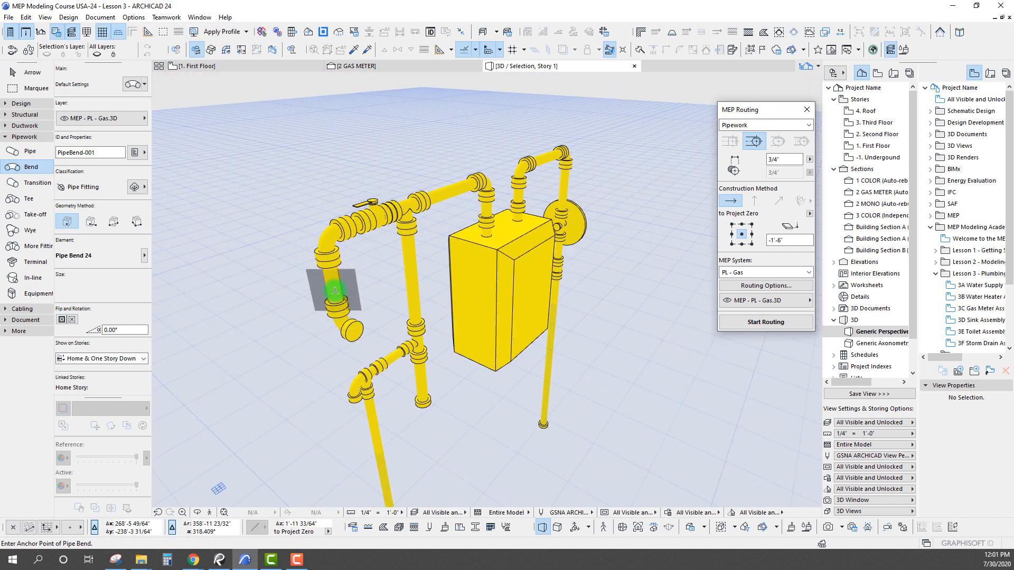
- Delete the extra pipe bend overlapping the elbow at the outer end of the lower branch
alt+click(358, 332)
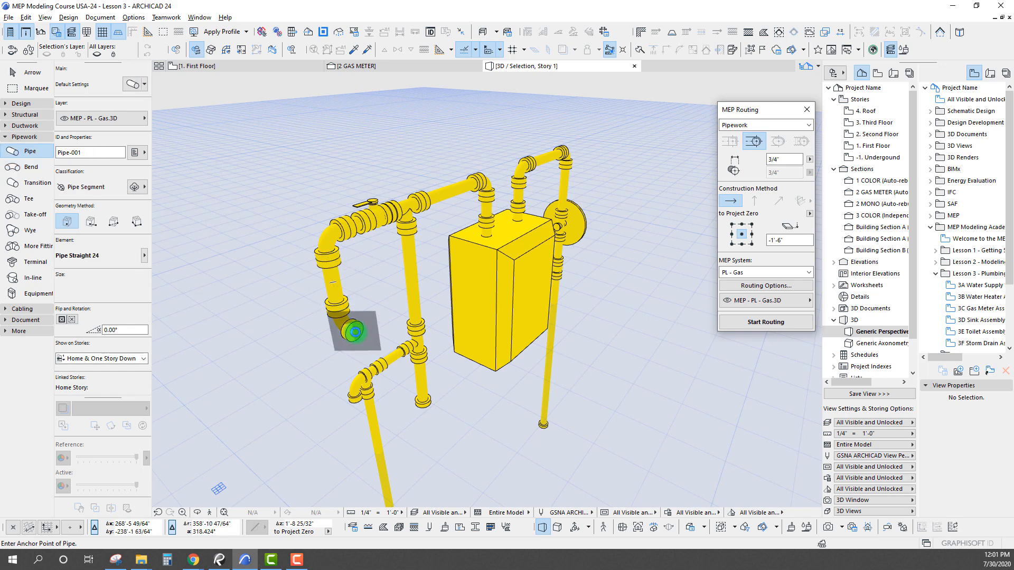
shift+middle_drag(356, 332, 565, 323)
scroll(528, 311, up, 5)
shift+click(511, 312)
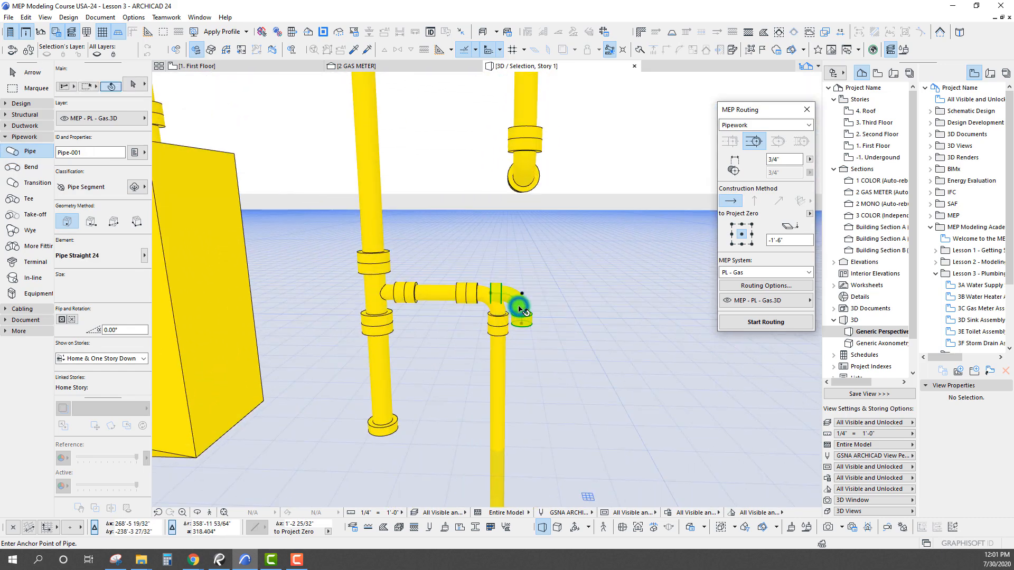
key(Delete)
- Insert a Ball Valve 24 in the short horizontal branch pipe between the lower tee and the underground line's elbow
scroll(438, 292, down, 2)
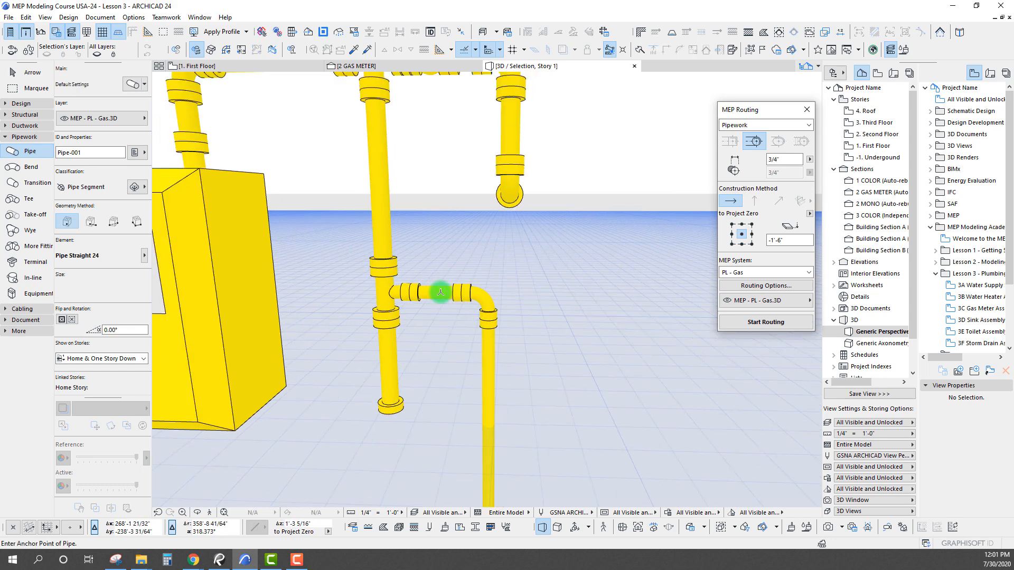
middle_drag(438, 292, 491, 364)
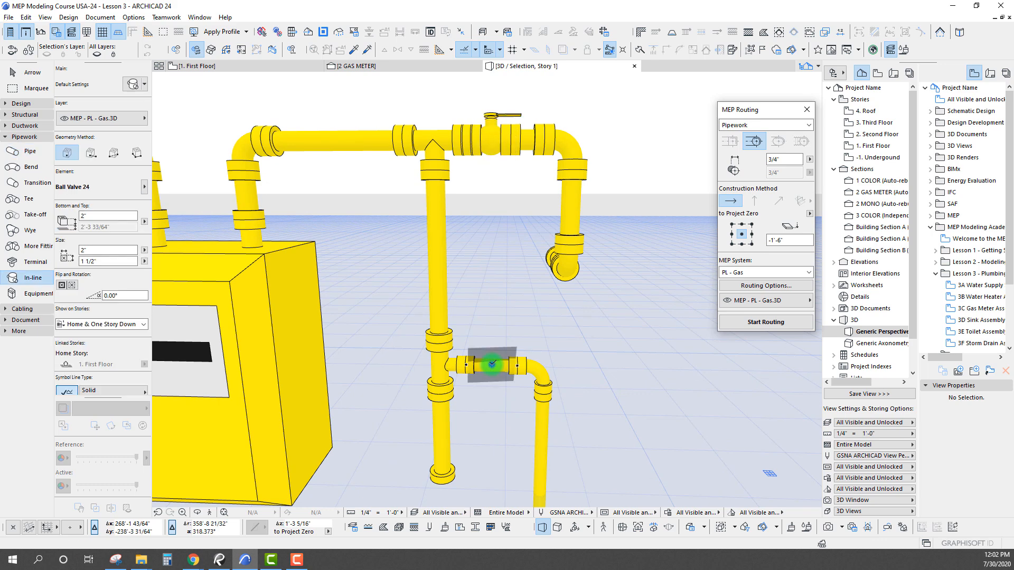
shift+middle_drag(495, 364, 487, 396)
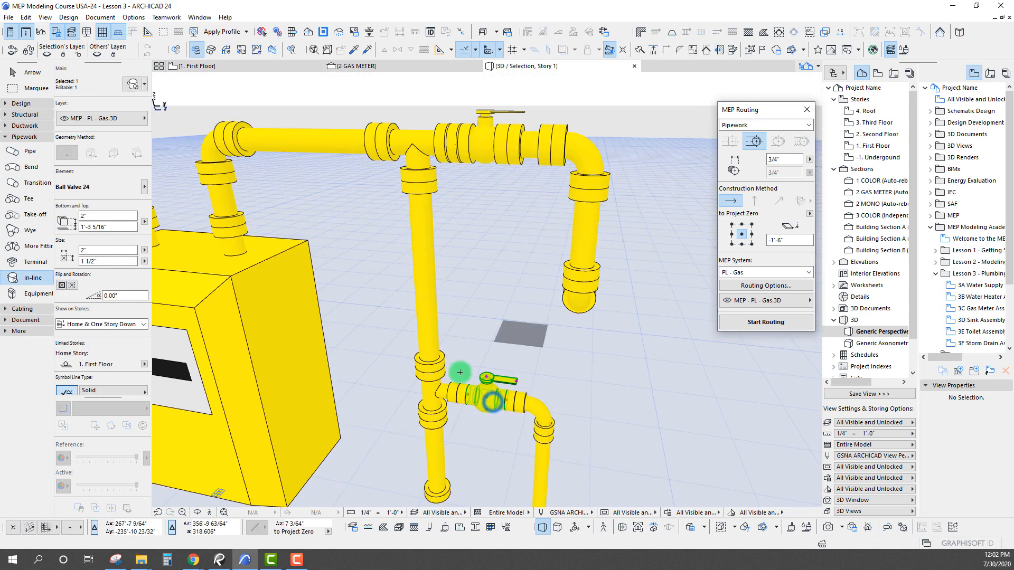
key(Escape)
- Shorten the vertical pipe below the lower tee to a short stub by stretching its lower end up
scroll(467, 352, down, 4)
shift+middle_drag(466, 353, 400, 328)
click(407, 340)
click(407, 343)
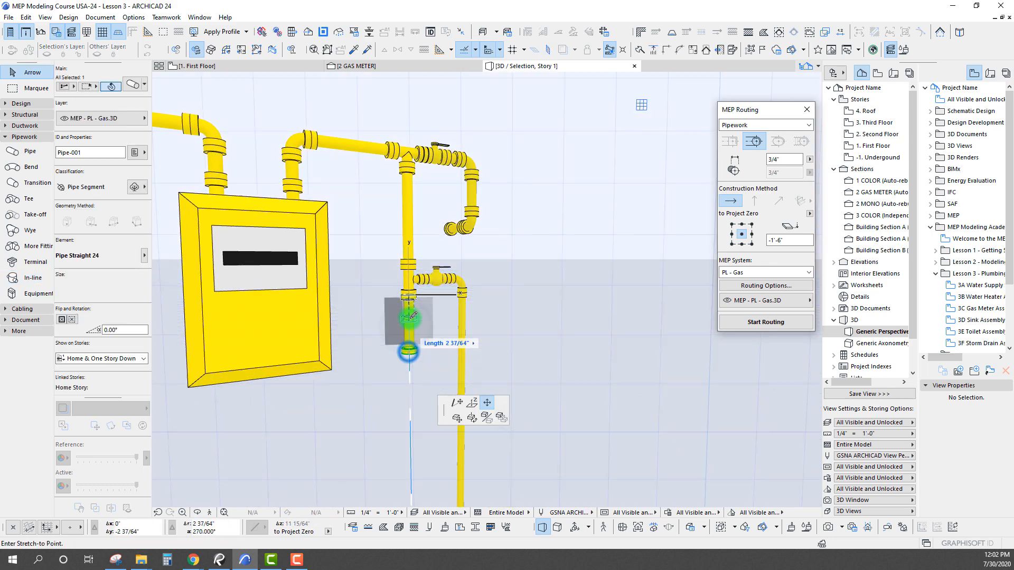
click(410, 315)
- Examine the labelled gas meter diagram and the assembly's plan view on the First Floor plan
shift+middle_drag(411, 315, 546, 317)
scroll(401, 317, up, 4)
scroll(401, 318, down, 3)
scroll(496, 313, down, 3)
scroll(545, 317, down, 3)
key(F2)
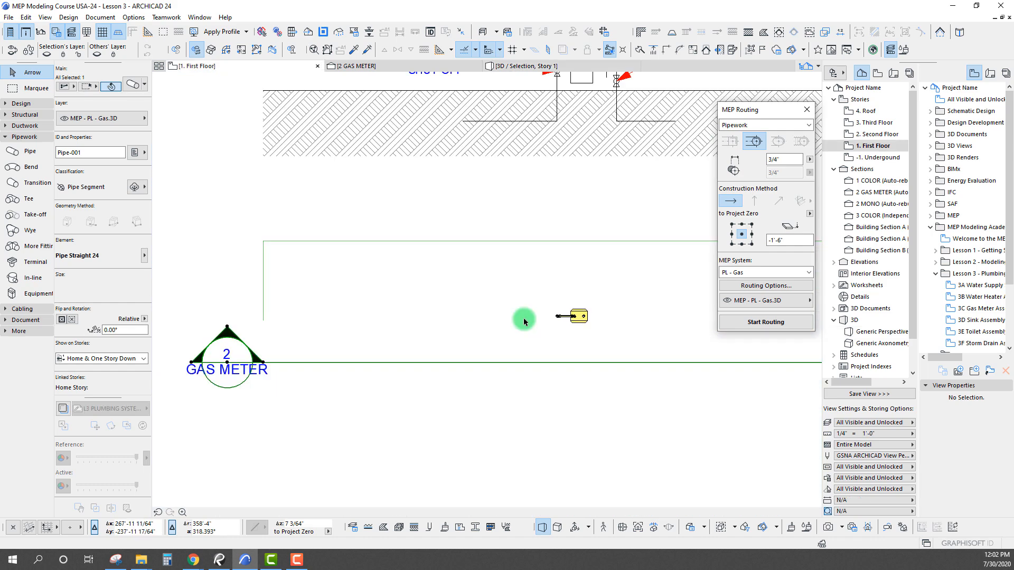
click(628, 124)
middle_drag(619, 159, 502, 404)
scroll(464, 322, up, 3)
middle_drag(465, 321, 499, 304)
click(389, 294)
scroll(389, 293, down, 2)
middle_drag(361, 294, 341, 336)
scroll(338, 313, down, 1)
middle_drag(521, 306, 333, 337)
scroll(412, 301, up, 1)
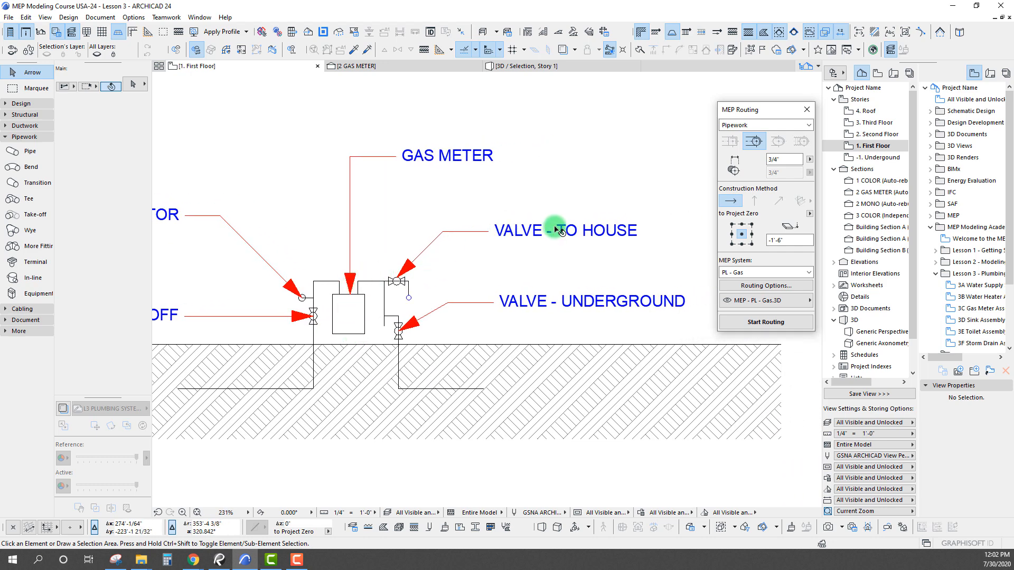
middle_drag(429, 261, 467, 242)
middle_drag(535, 288, 472, 288)
scroll(373, 312, down, 6)
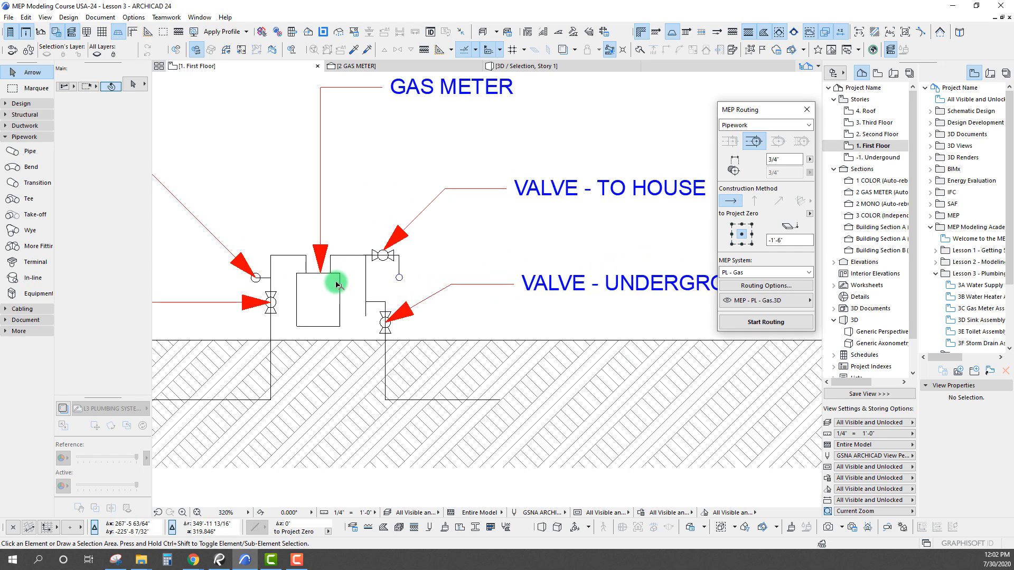
middle_drag(333, 287, 507, 264)
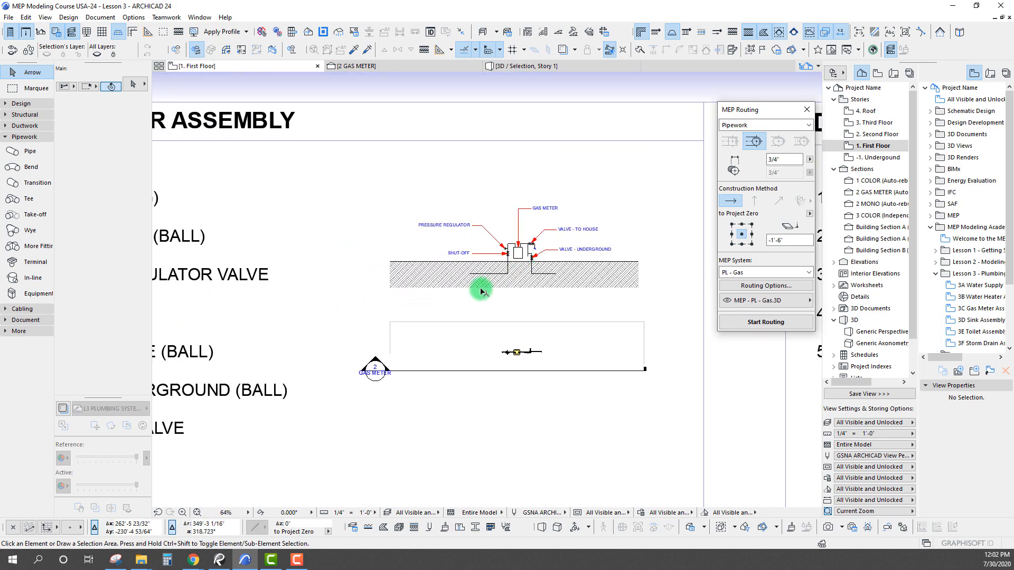
scroll(517, 340, up, 6)
scroll(544, 327, up, 3)
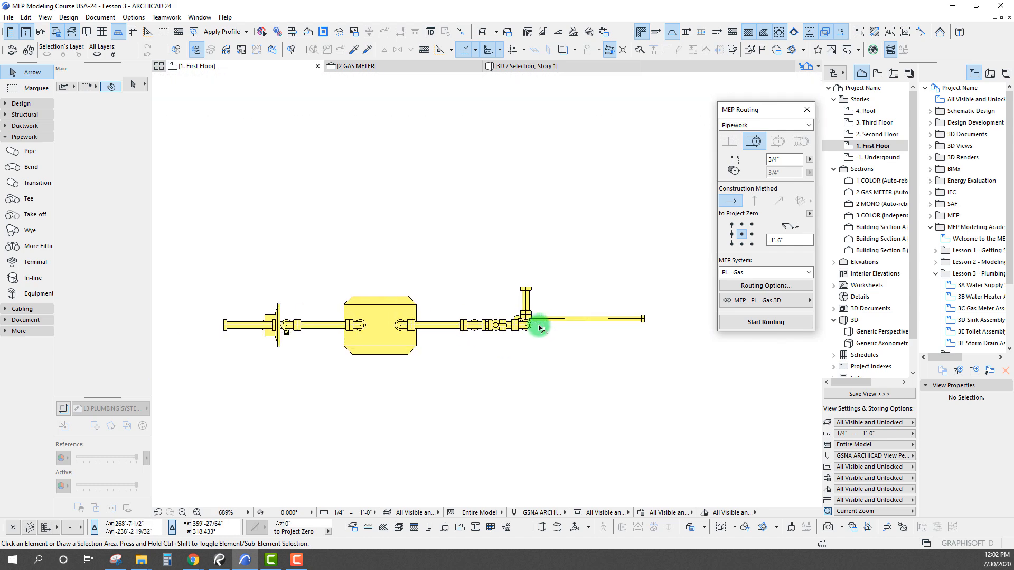
- Return to the 3D view and inspect the gas meter assembly's valves and piping from several angles
click(521, 67)
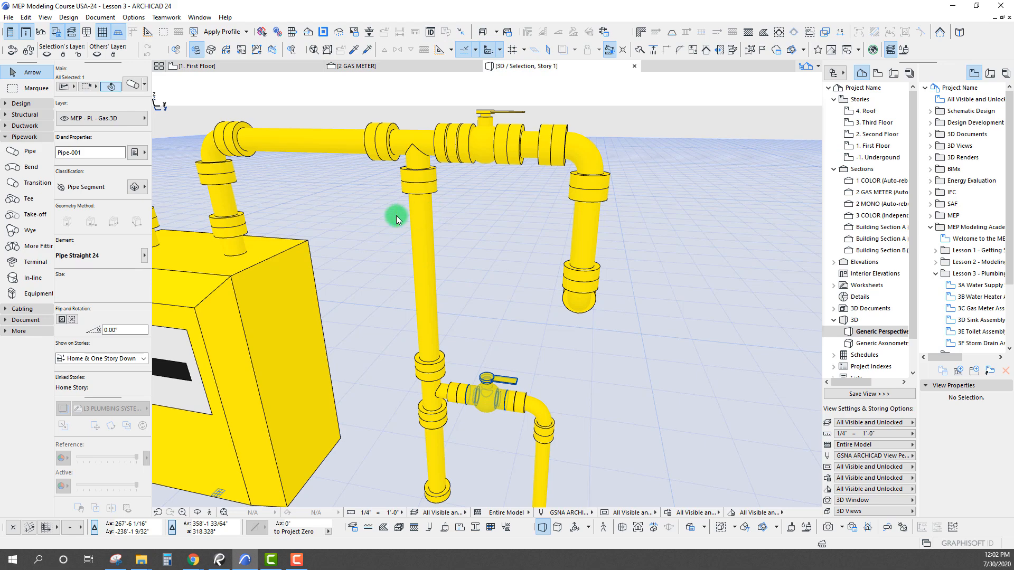
middle_click(398, 215)
middle_click(398, 214)
shift+middle_drag(440, 240, 462, 249)
scroll(475, 256, up, 4)
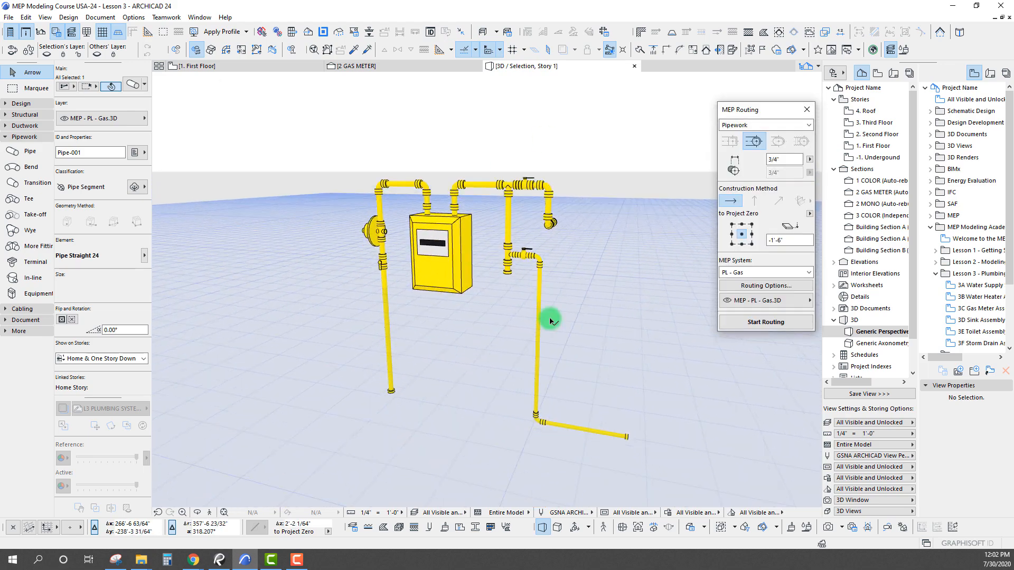
middle_drag(471, 326, 475, 285)
scroll(573, 309, up, 2)
scroll(573, 309, up, 5)
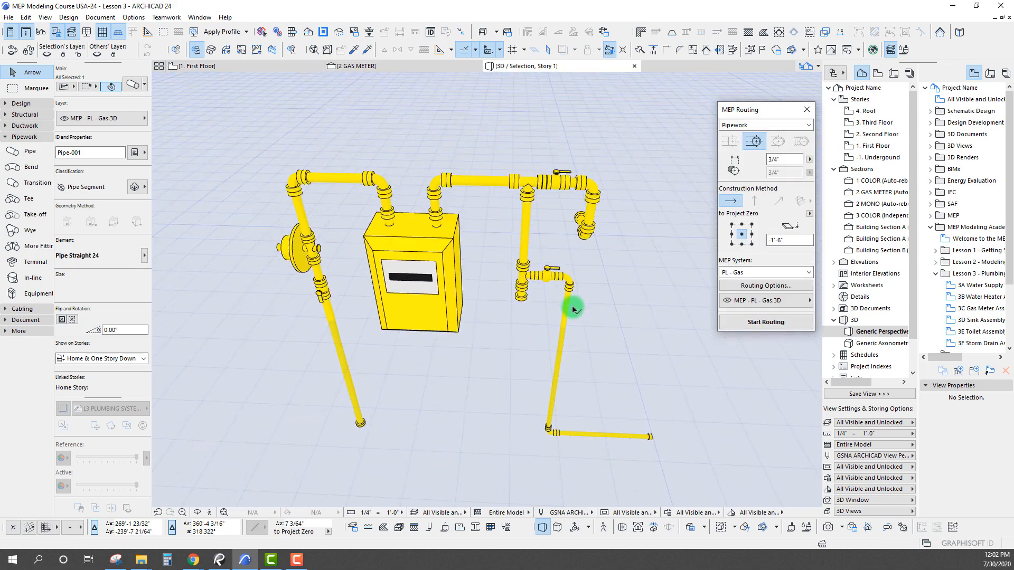
shift+middle_drag(573, 309, 574, 309)
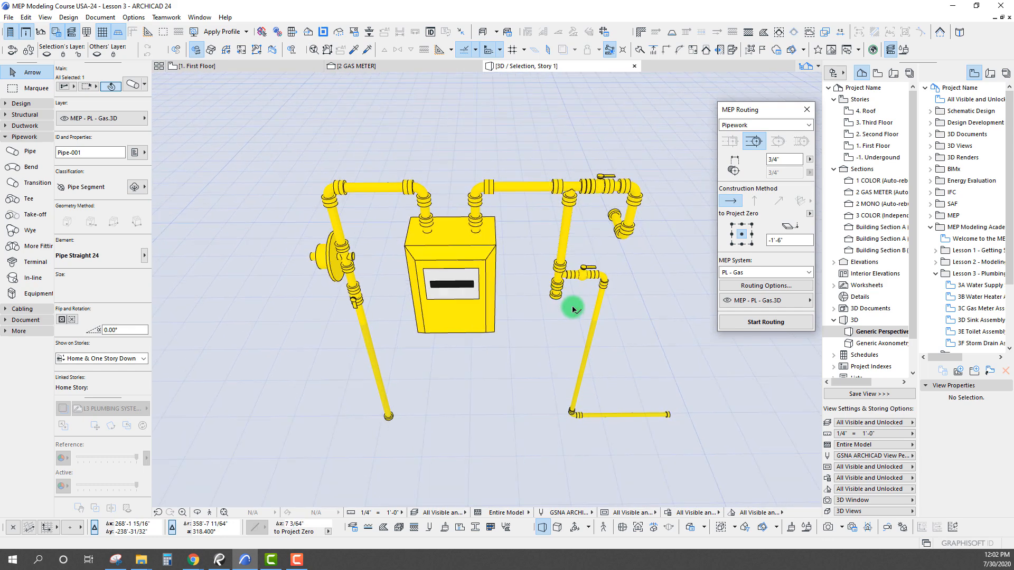
click(523, 274)
mouse_move(508, 269)
shift+middle_down()
mouse_move(509, 283)
mouse_move(414, 224)
mouse_move(507, 272)
shift+middle_up()
shift+middle_drag(515, 210, 487, 213)
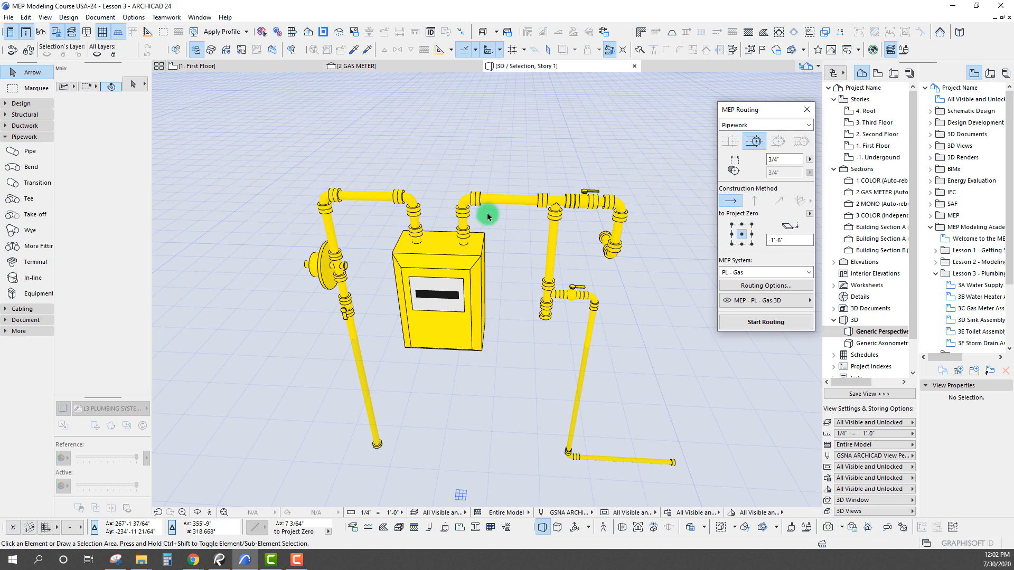
mouse_move(354, 312)
shift+middle_down()
mouse_move(119, 280)
mouse_move(64, 295)
shift+middle_up()
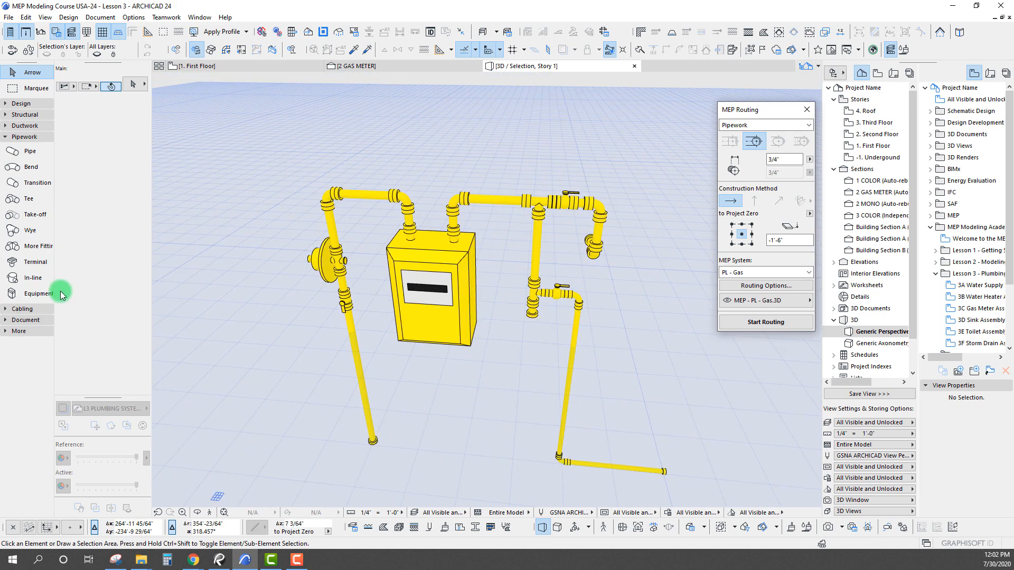
- Choose Motor Controlled Valve 24 from the Valves 24 library folder as the default in-line fitting
click(33, 282)
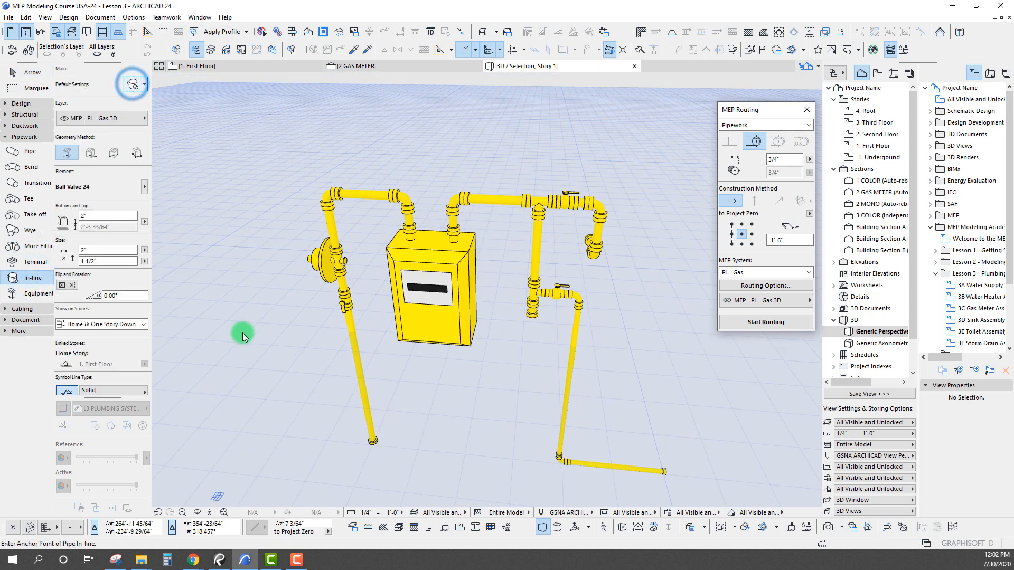
key(ctrl+t)
drag(361, 302, 363, 448)
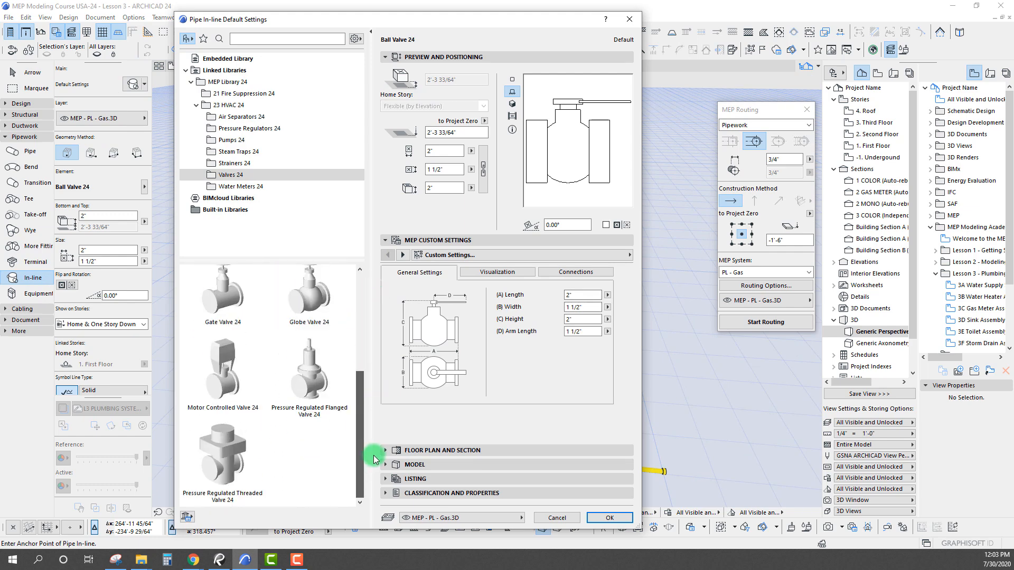
click(229, 384)
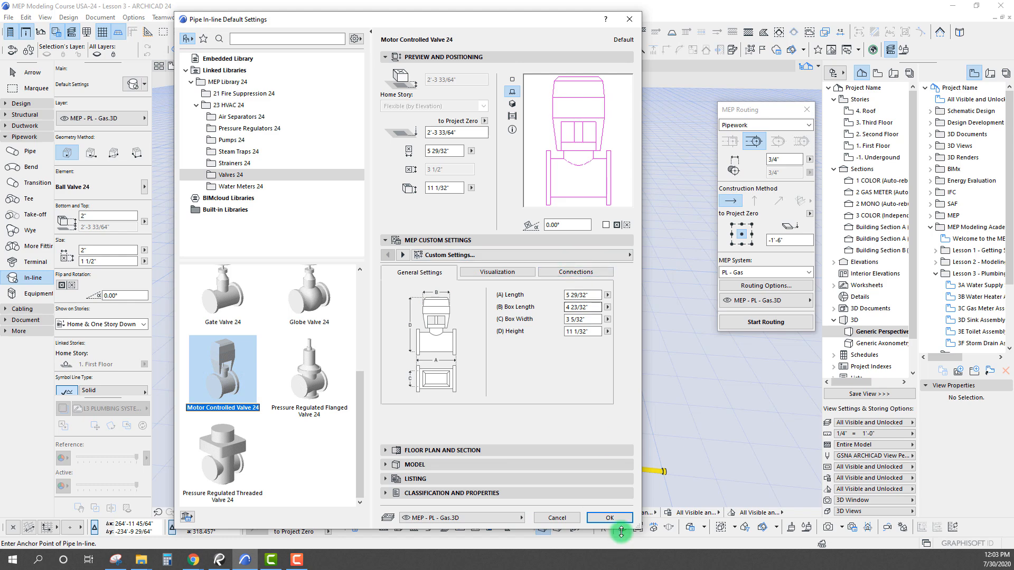
- Set the valve's inlet diameter to 1" and flange diameter to 1 1/2", and make the outlet connection the same as the inlet
click(576, 273)
click(575, 317)
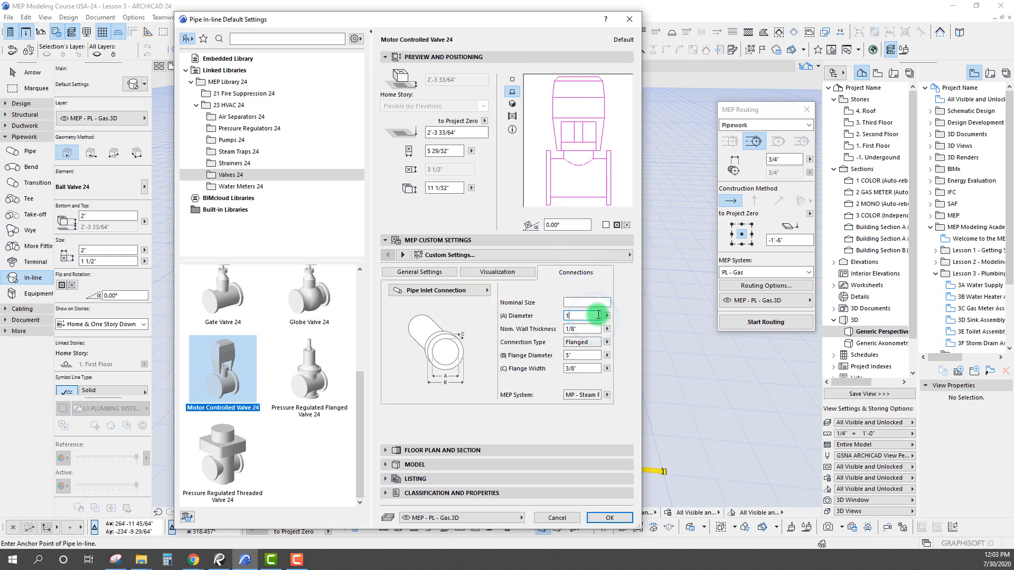
click(565, 356)
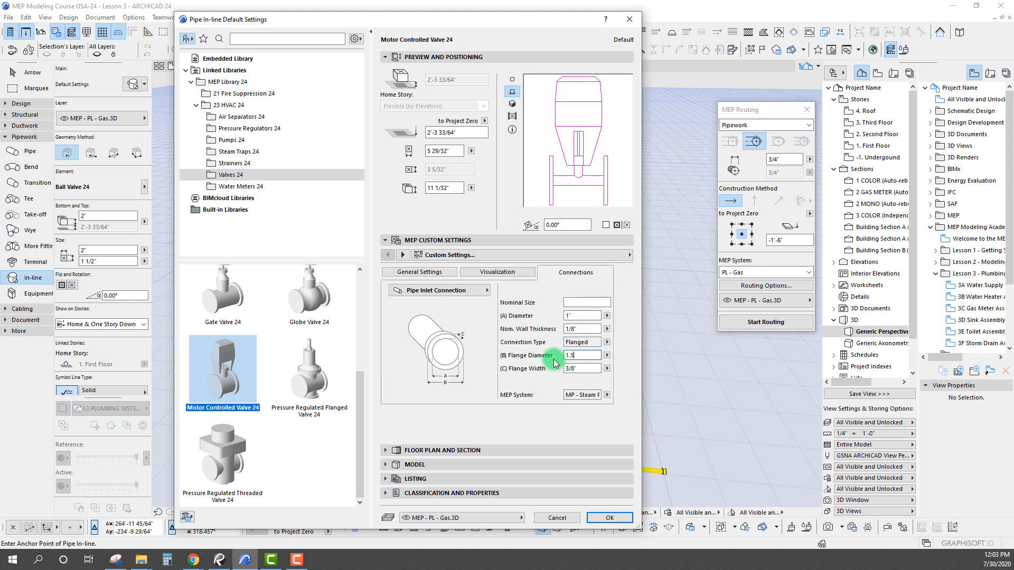
key(Return)
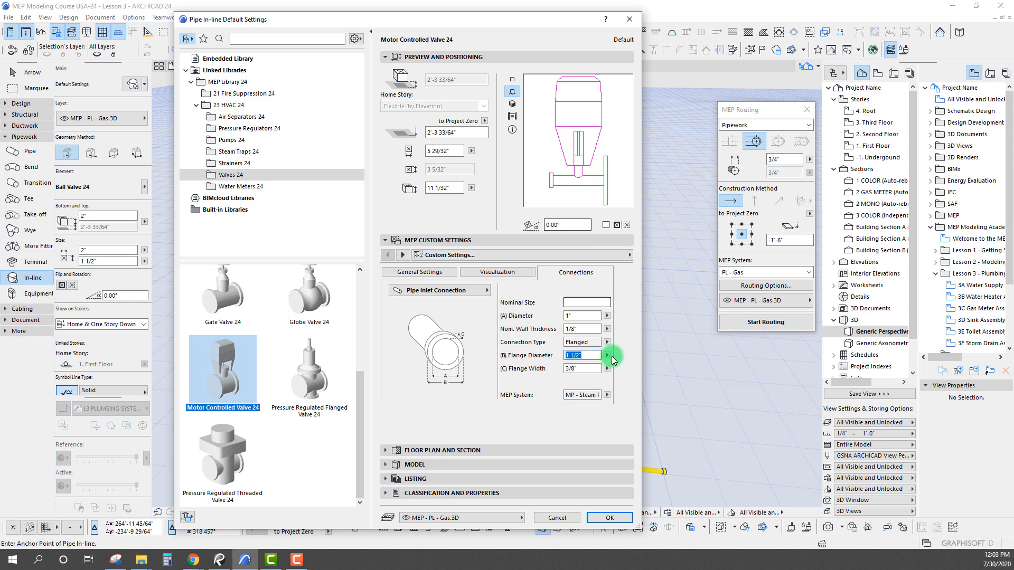
click(487, 290)
click(510, 301)
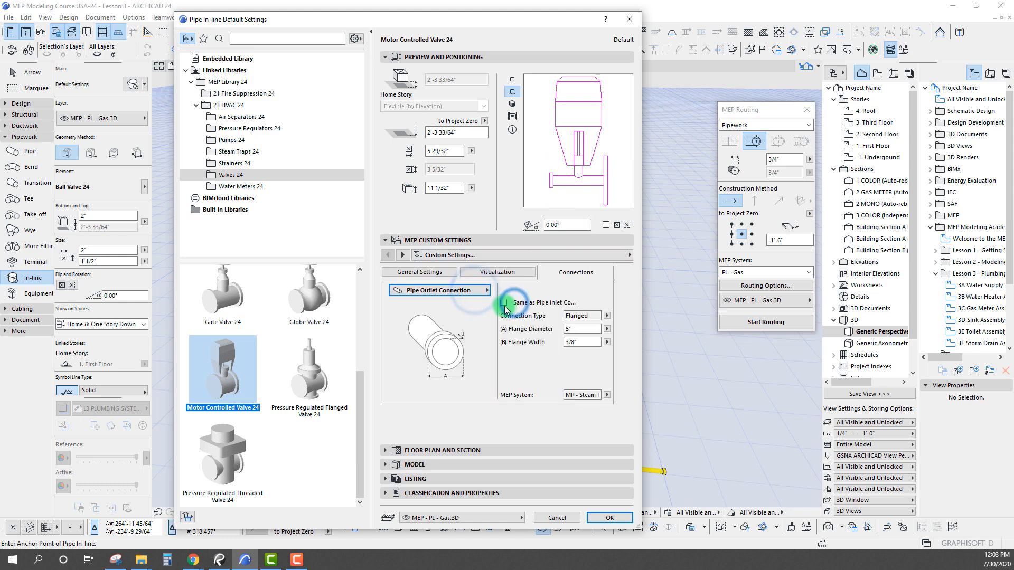
click(478, 290)
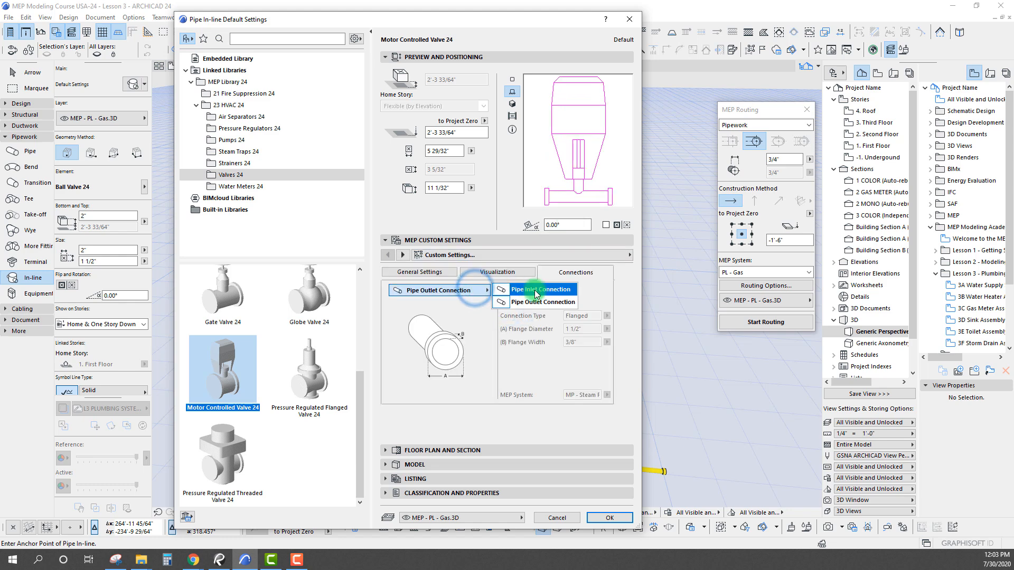
click(536, 291)
- Size the motor controlled valve with length 2", box length 3", box width 2" and height 3", and accept the settings
click(425, 272)
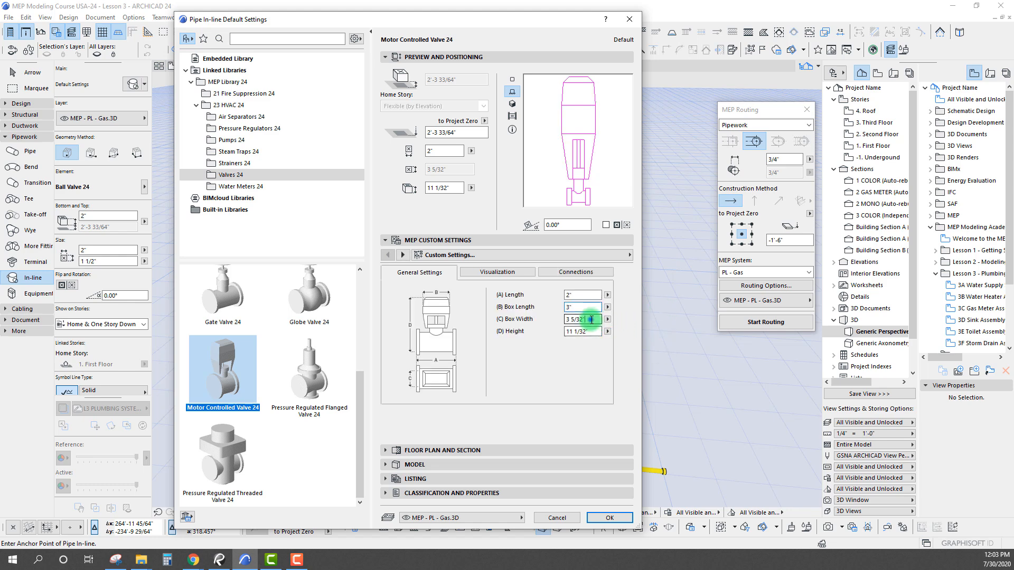
drag(592, 331, 501, 333)
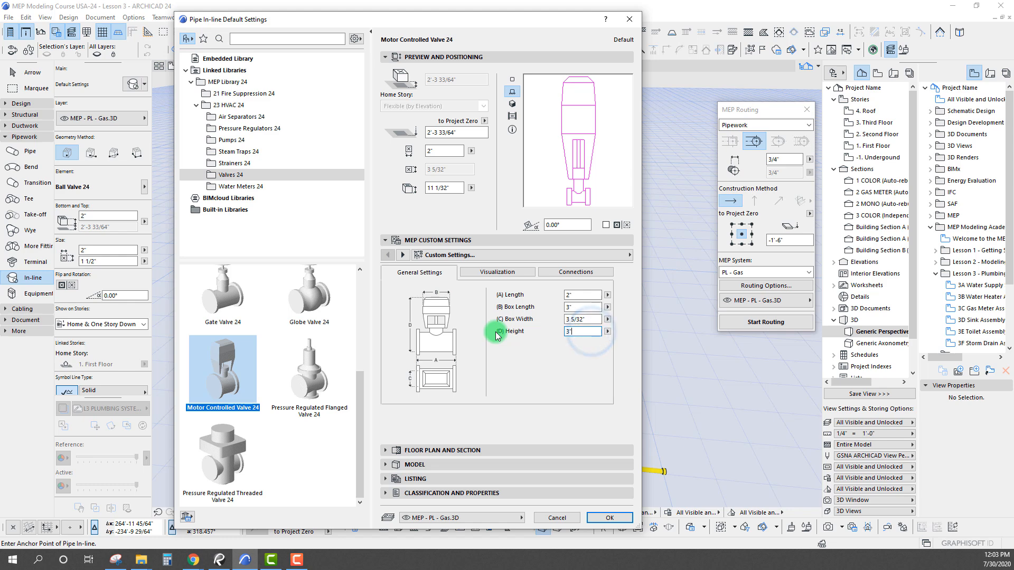
key(Return)
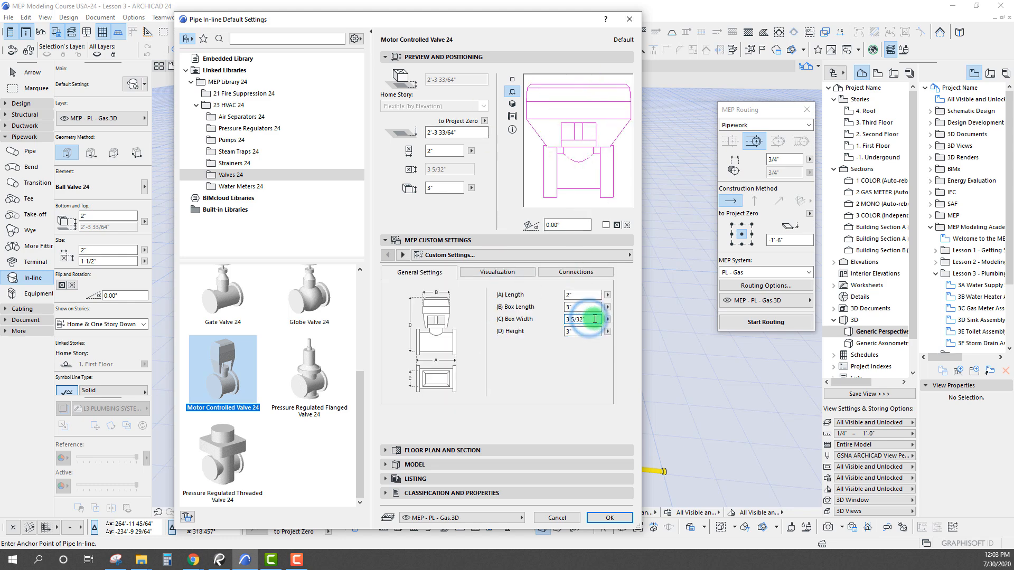
text(2)
key(Return)
click(513, 80)
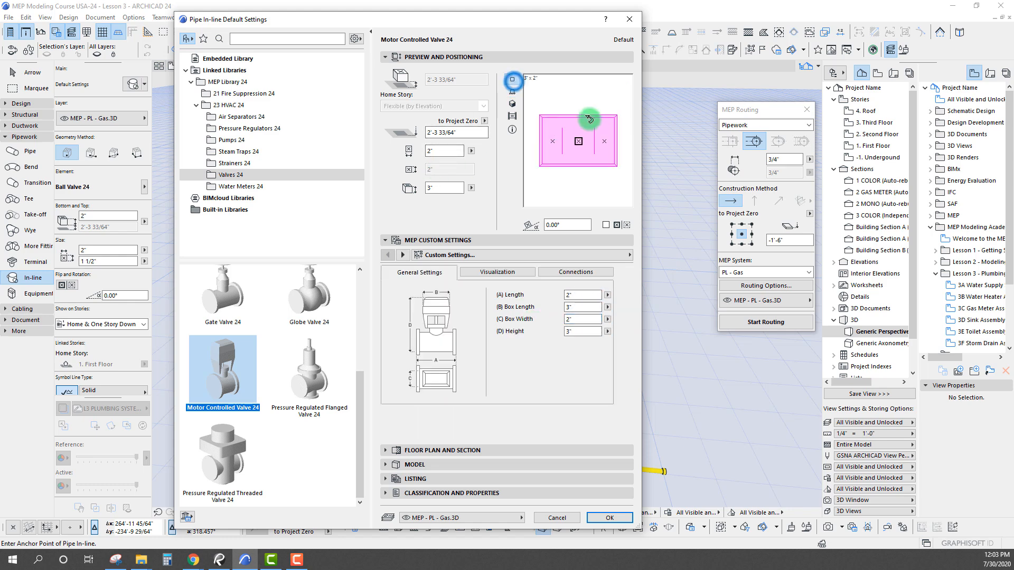
click(609, 518)
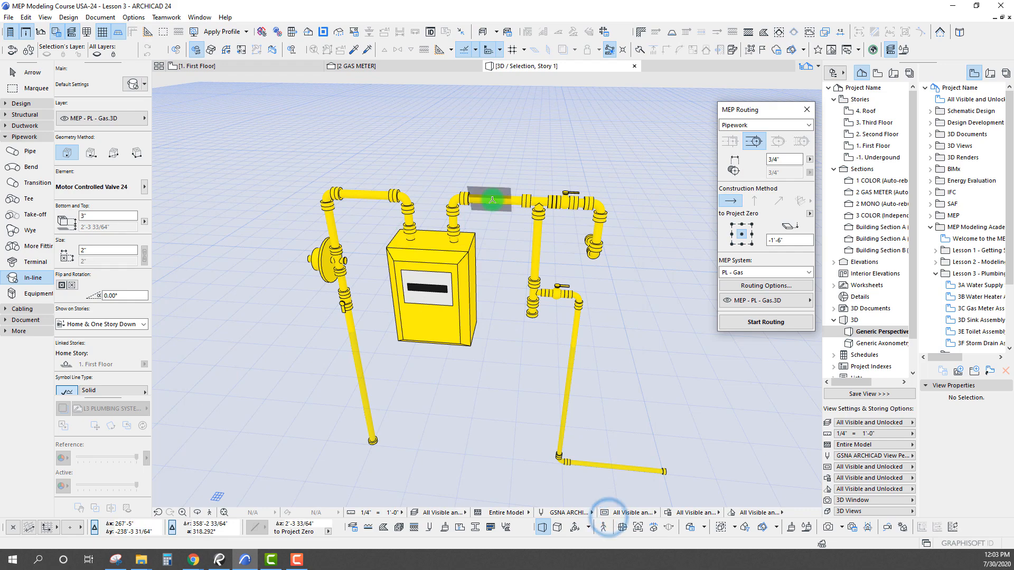
- Place the motor controlled valve on the horizontal outlet pipe and move it against the bend above the meter outlet
shift+middle_drag(504, 214, 569, 288)
shift+middle_drag(584, 342, 471, 191)
click(469, 183)
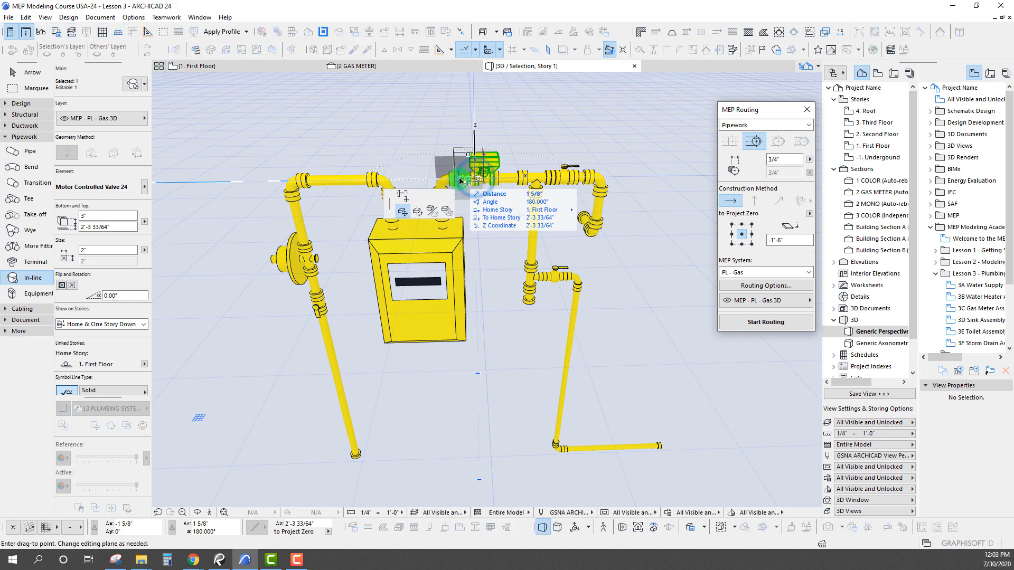
click(404, 195)
shift+middle_drag(498, 179, 425, 224)
click(447, 230)
- Remove the straight pipe segment between the motor controlled valve and the upper tee
scroll(528, 243, down, 5)
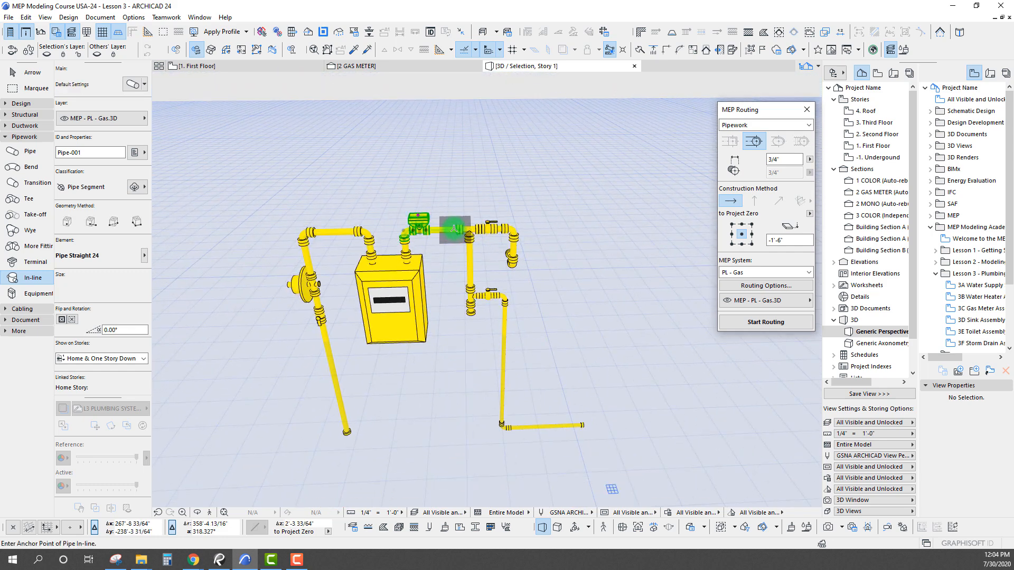
key(Escape)
shift+click(457, 233)
click(459, 229)
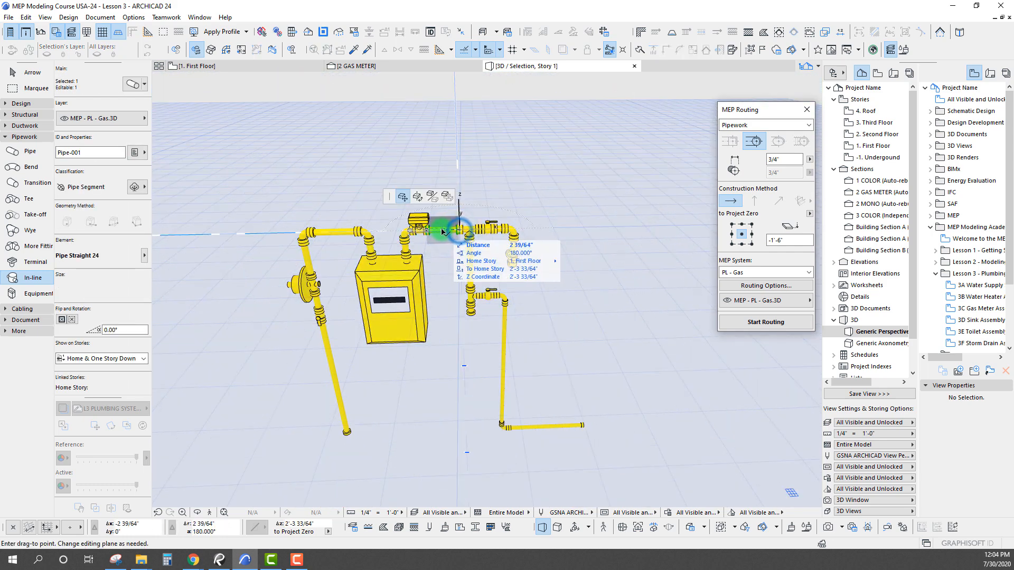
click(421, 197)
click(451, 234)
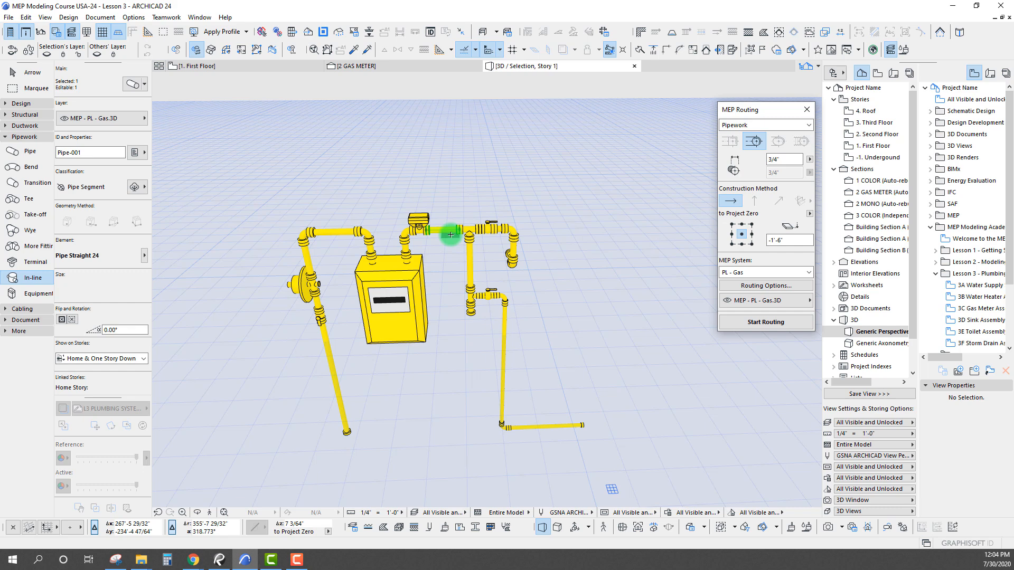
key(Escape)
key(Escape)
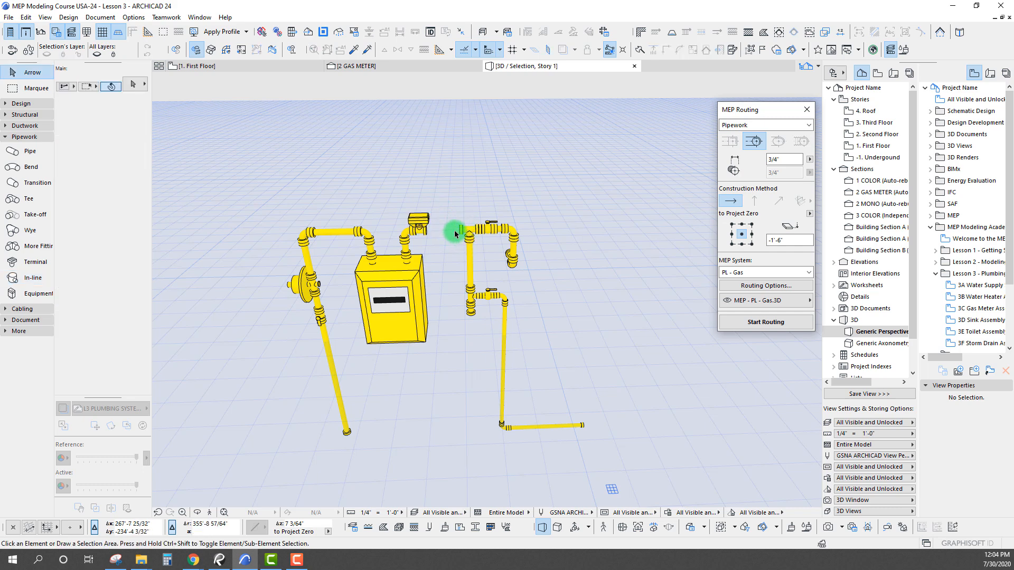
- Copy the short pipe segment beside the upper ball valve to the outlet of the motor controlled valve
drag(445, 192, 483, 227)
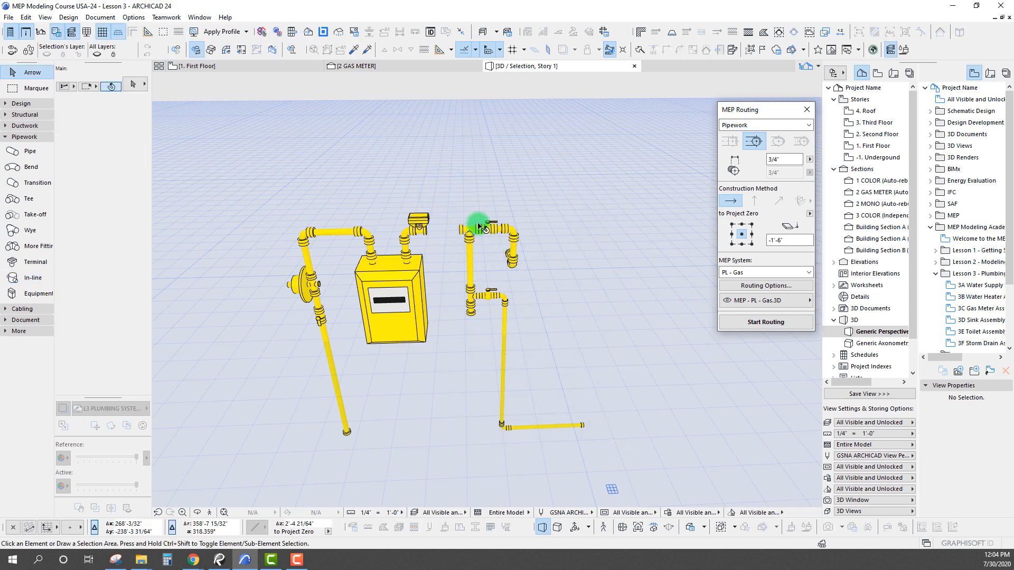
shift+middle_drag(489, 224, 490, 234)
scroll(490, 236, up, 3)
click(556, 217)
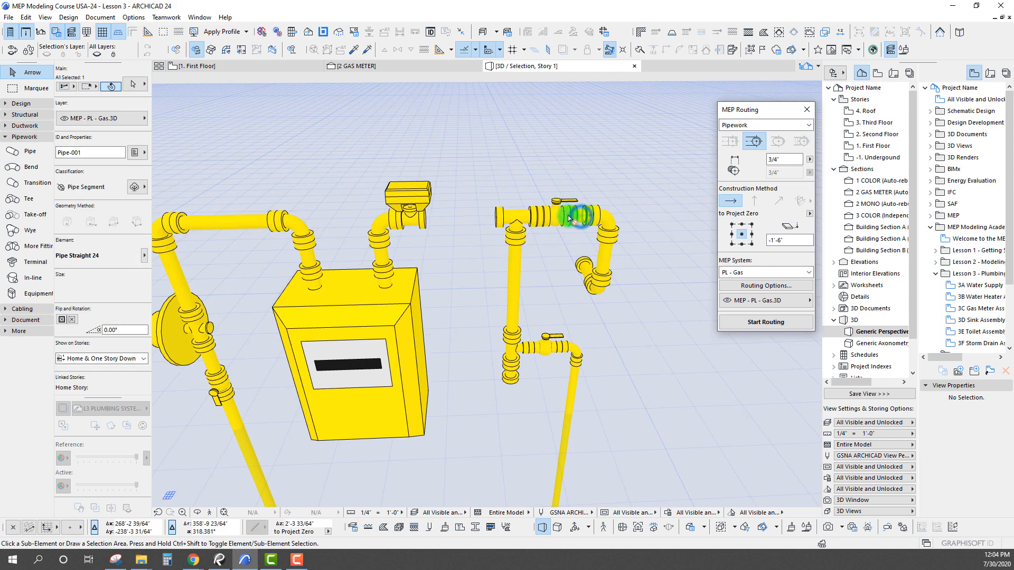
click(556, 217)
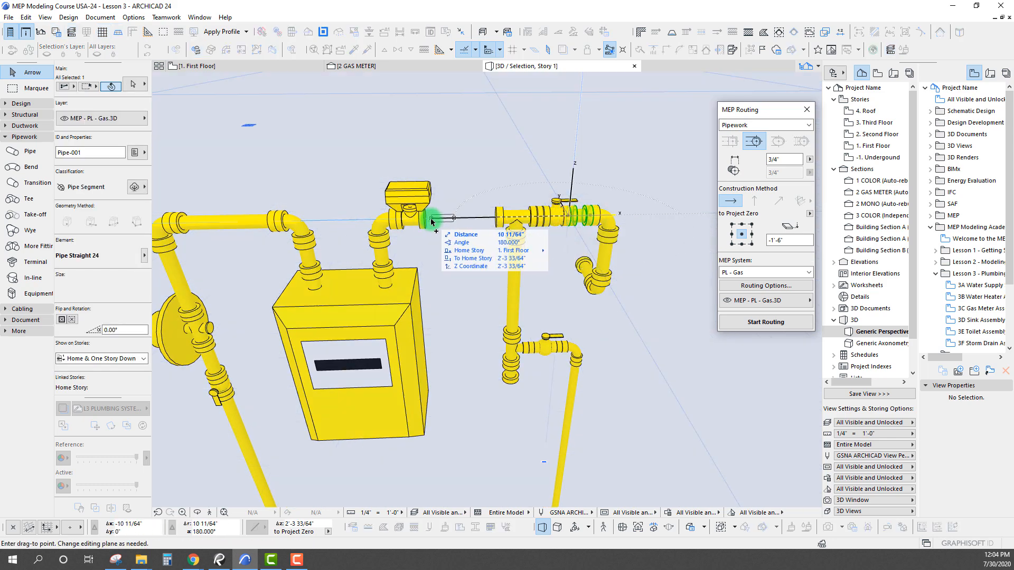
double_click(427, 221)
click(477, 223)
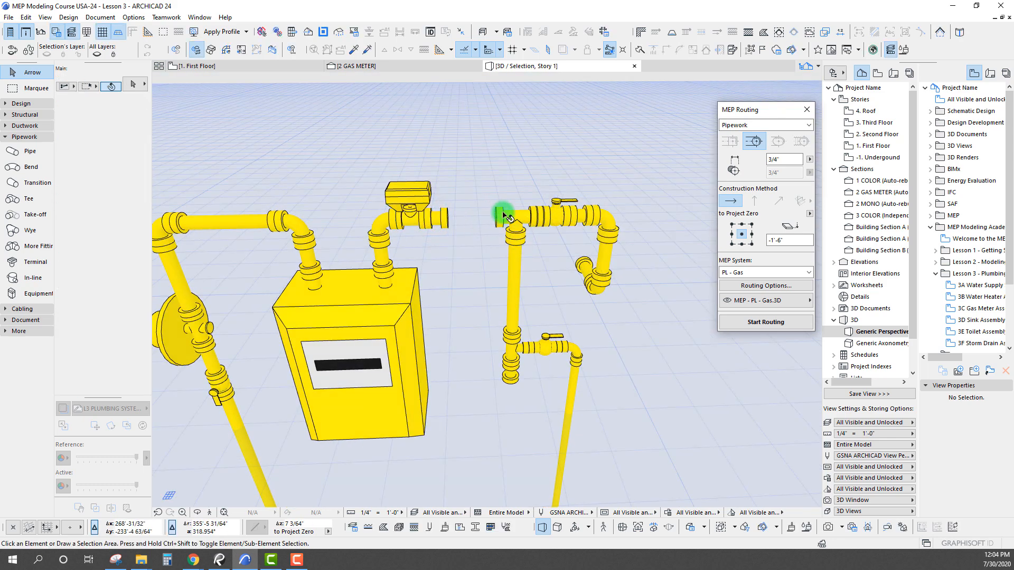
- Move the whole outlet branch assembly, with both ball valves and the underground run, against the short pipe at the motor controlled valve
scroll(498, 210, down, 3)
shift+middle_drag(498, 210, 512, 209)
scroll(477, 191, down, 3)
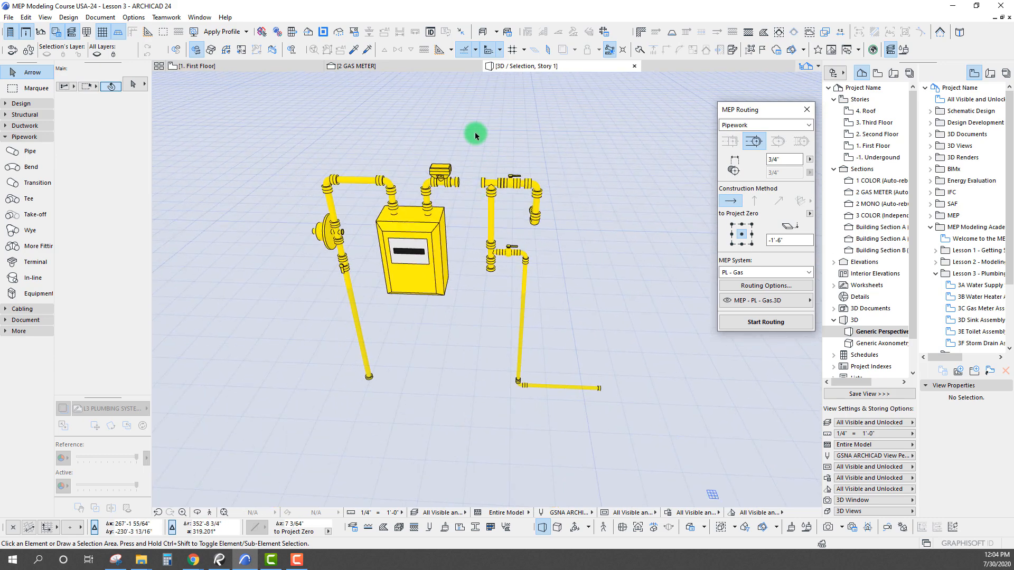
drag(471, 139, 644, 426)
key(ctrl+d)
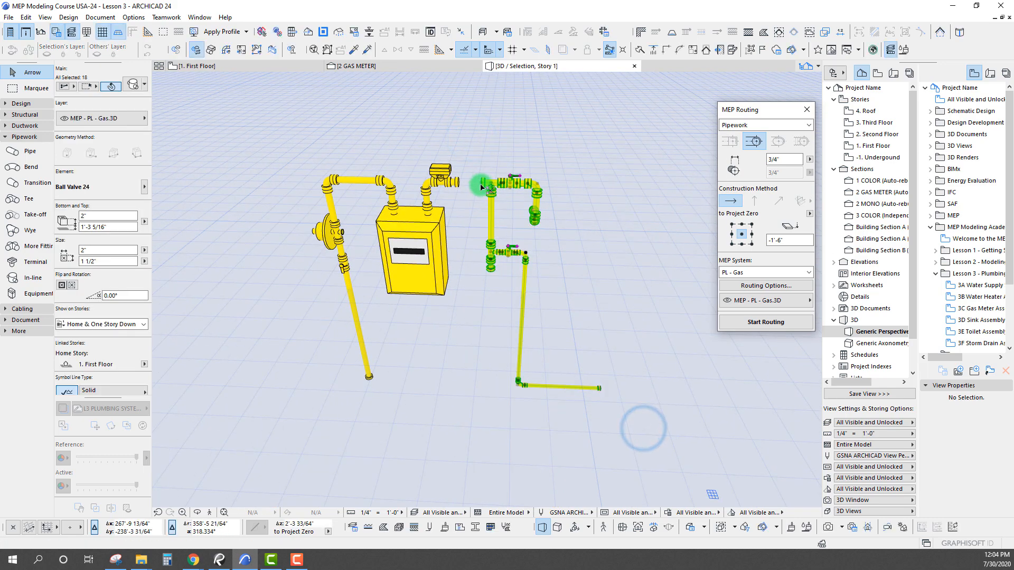
click(481, 185)
click(457, 182)
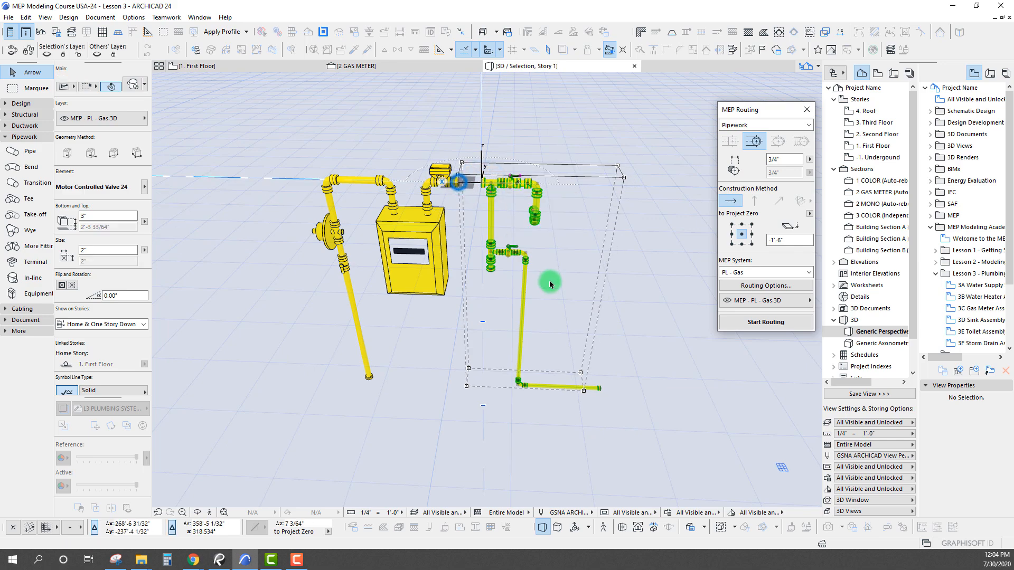
click(549, 281)
- Check the assembly's connections by selecting all MEP elements connected to the lower outlet branch, and those connected to the inlet piping
shift+middle_drag(446, 234, 466, 239)
scroll(465, 238, up, 4)
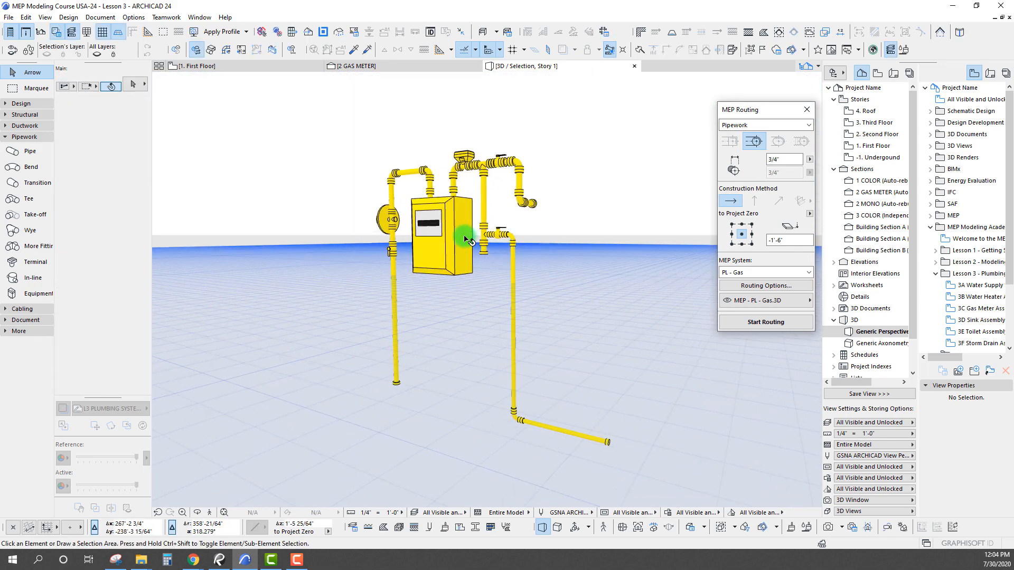
click(227, 52)
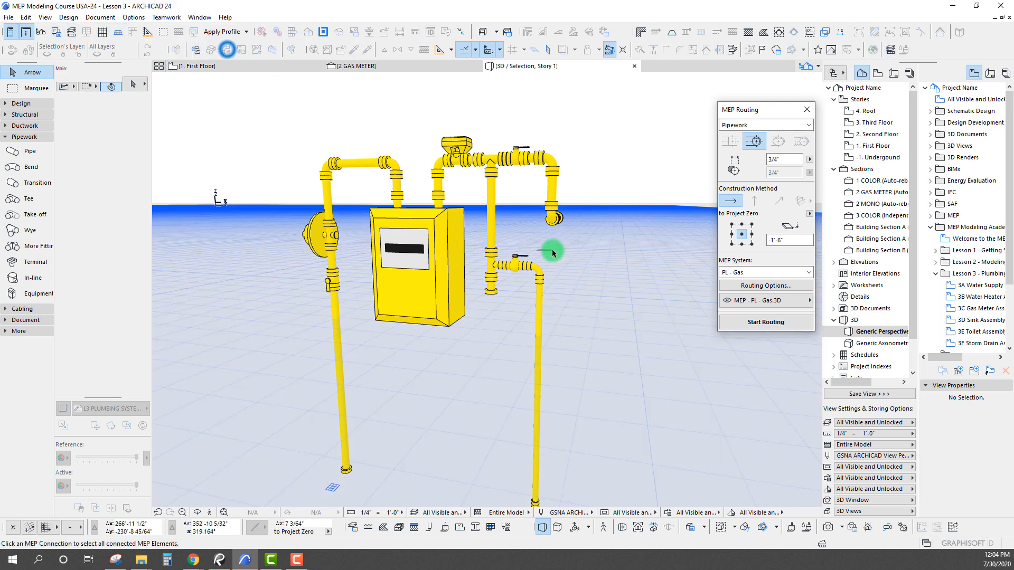
click(506, 268)
shift+middle_drag(506, 268, 575, 268)
scroll(475, 238, down, 3)
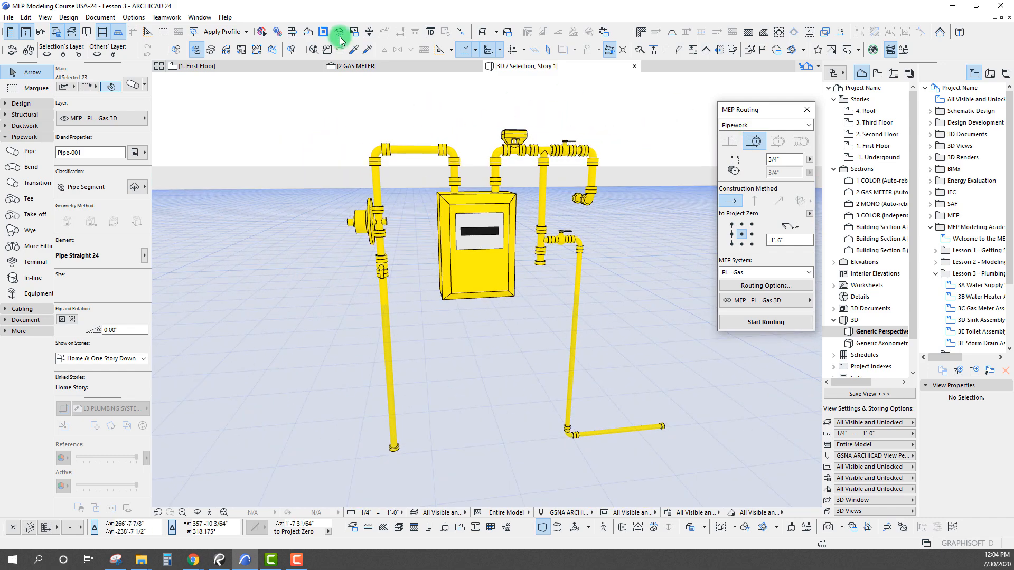
key(Escape)
click(224, 51)
click(388, 149)
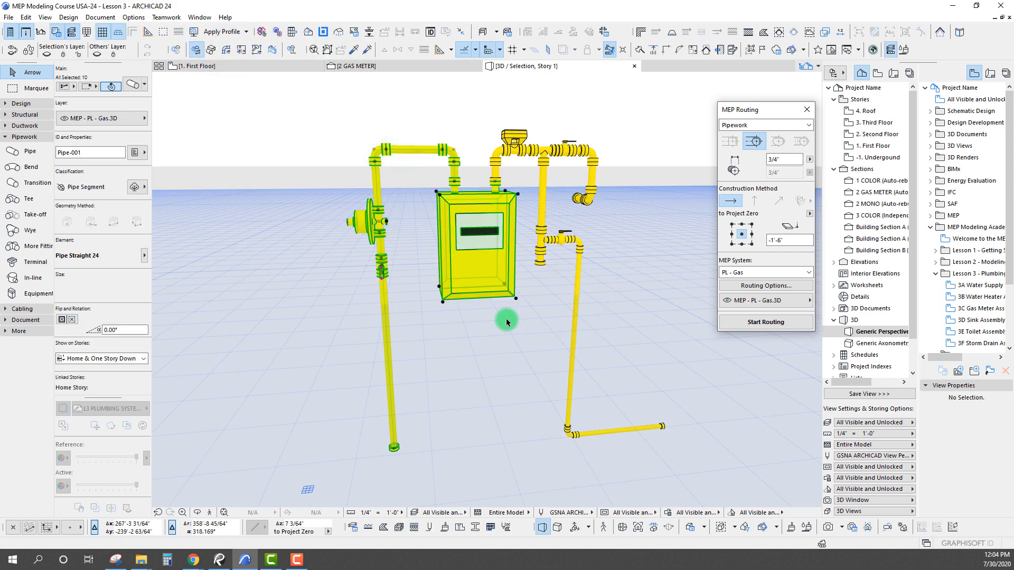
middle_drag(429, 254, 455, 183)
key(Escape)
shift+middle_drag(482, 320, 484, 323)
scroll(575, 287, up, 5)
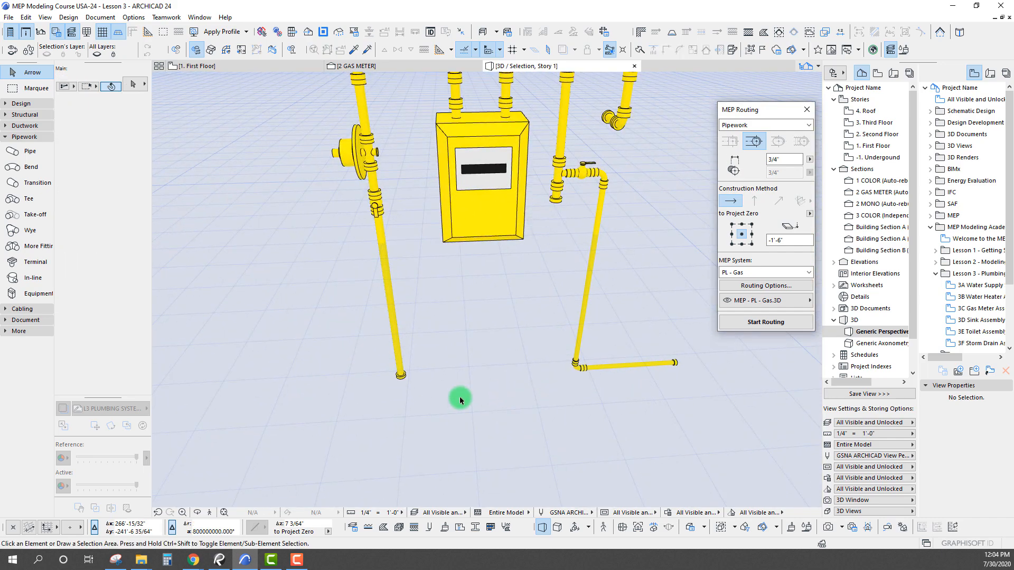
- Return to the First Floor plan and open the GAS METER section from its section line
key(F2)
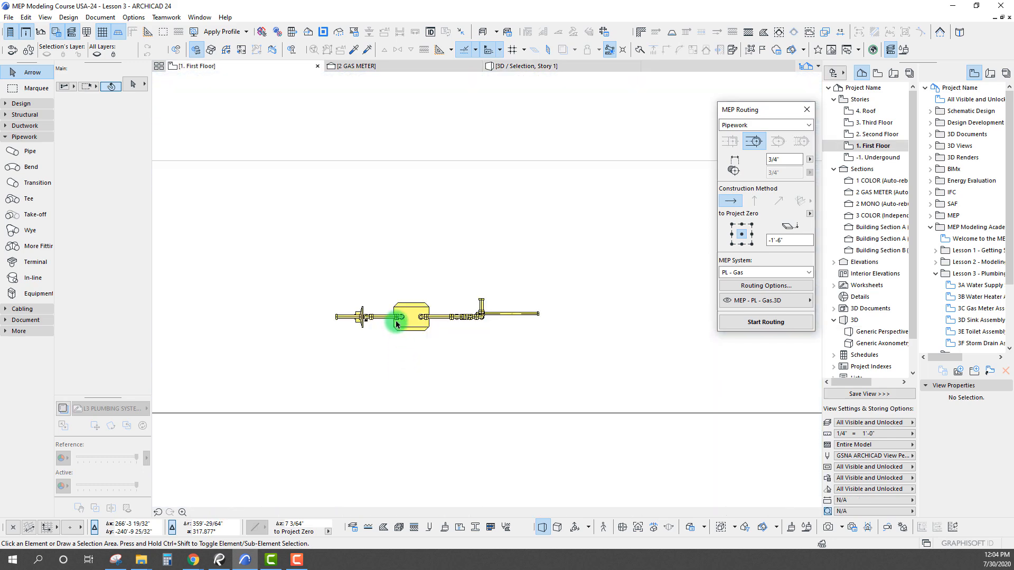
scroll(345, 325, down, 5)
middle_drag(378, 343, 432, 277)
scroll(462, 210, up, 5)
click(391, 376)
right_click(390, 375)
click(426, 150)
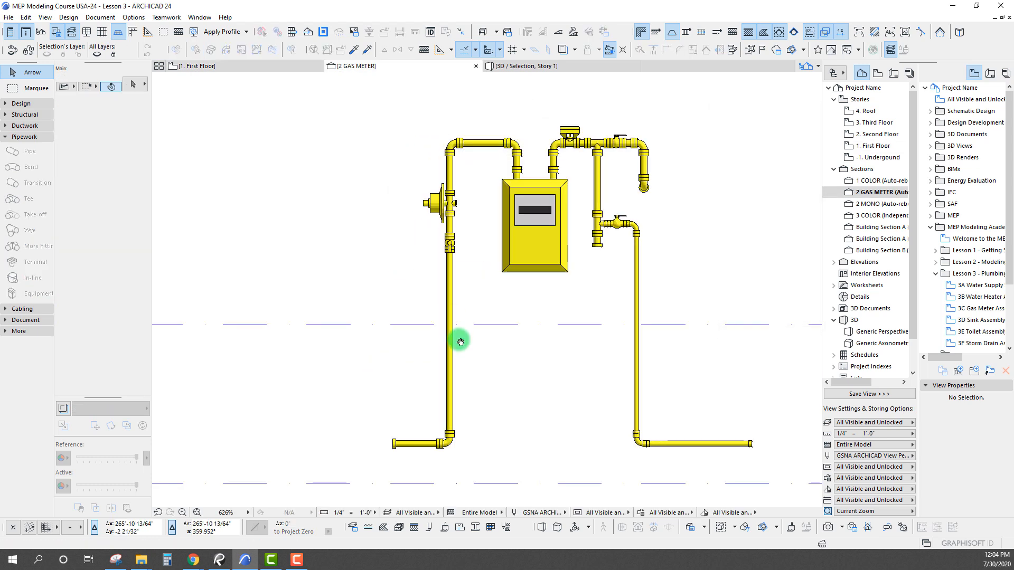
- Review the settings of the pipe bend at the foot of the inlet riser in the section, leaving them unchanged
middle_drag(440, 391, 427, 306)
click(436, 358)
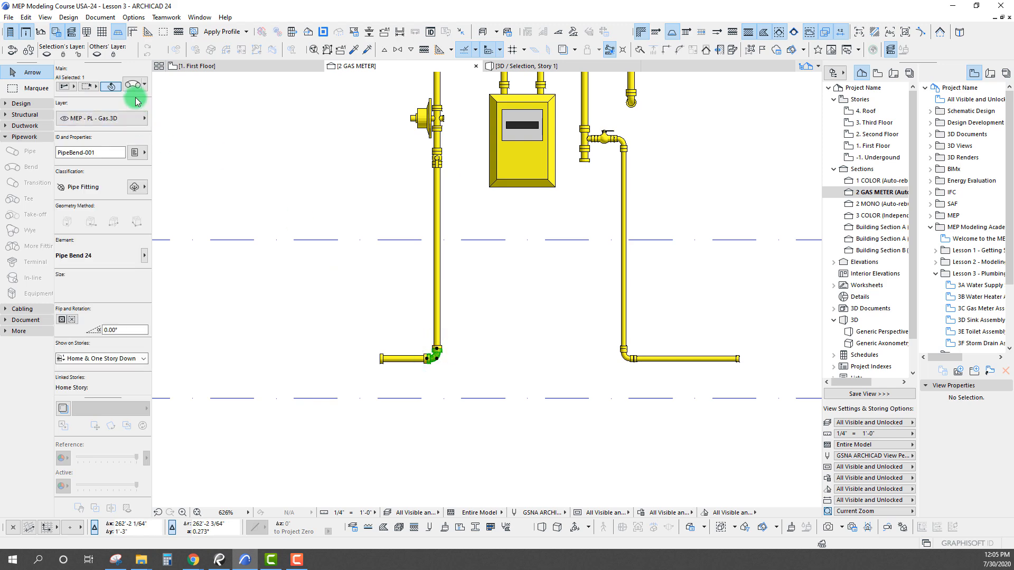
key(ctrl+t)
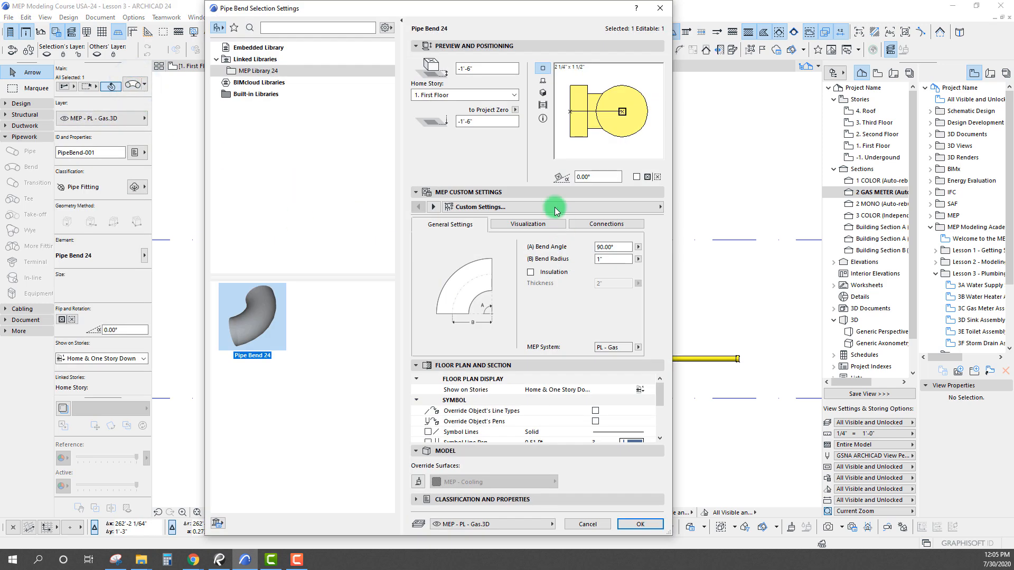
click(543, 90)
click(654, 13)
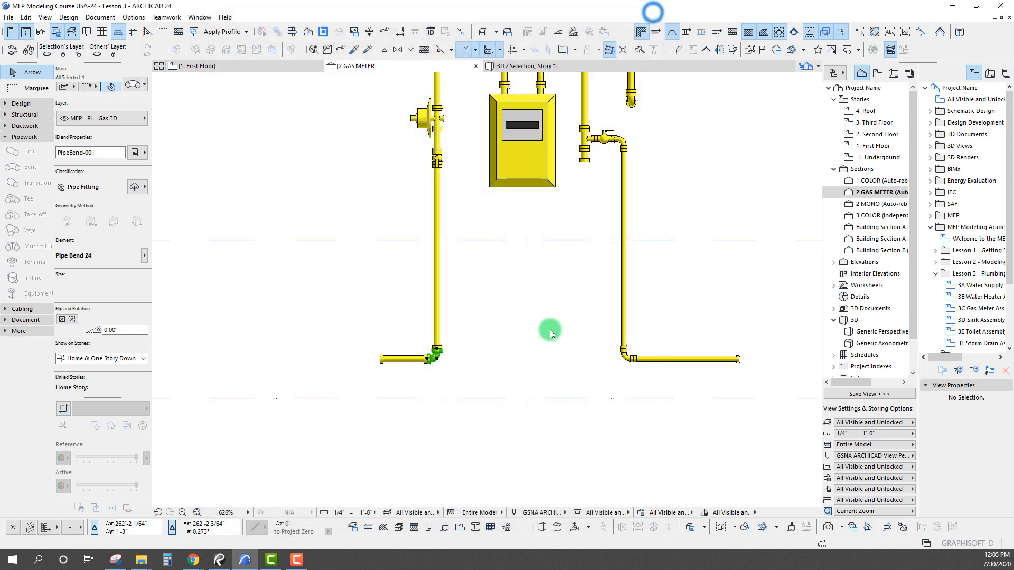
click(477, 334)
- Select the complete gas meter assembly in the section and show the selection in 3D
scroll(478, 334, down, 5)
middle_drag(467, 337, 455, 355)
drag(365, 194, 629, 426)
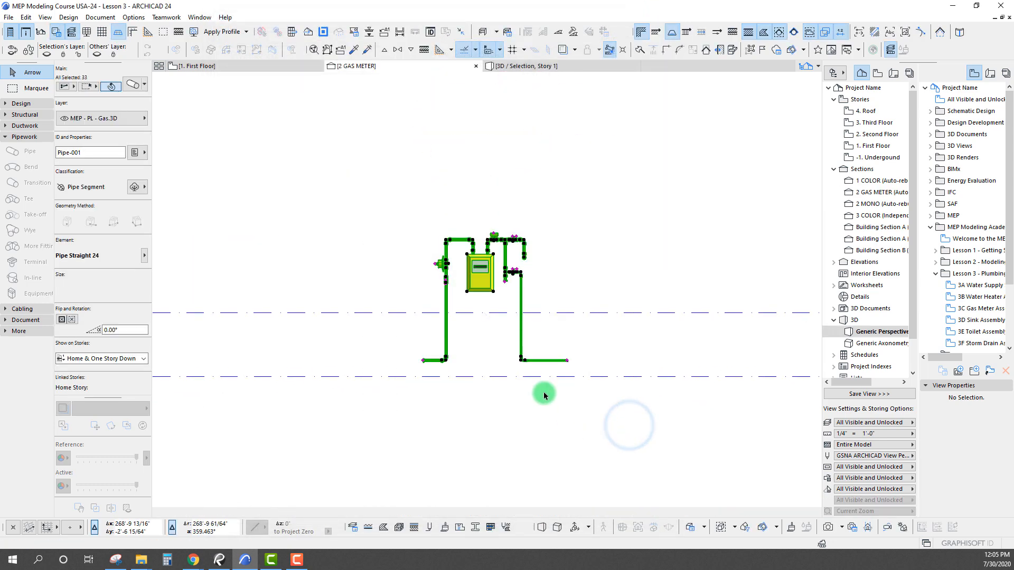
key(F5)
middle_drag(525, 356, 490, 264)
scroll(465, 327, up, 3)
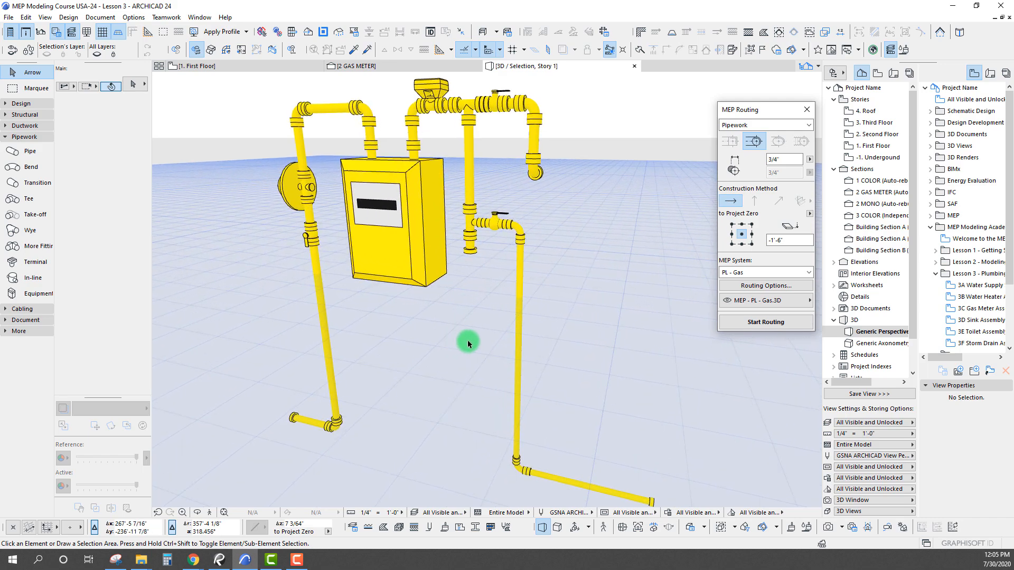
- Move the shutoff ball valve on the inlet riser up toward the pressure regulator
middle_drag(536, 318, 580, 362)
scroll(462, 231, up, 3)
shift+middle_drag(461, 231, 340, 103)
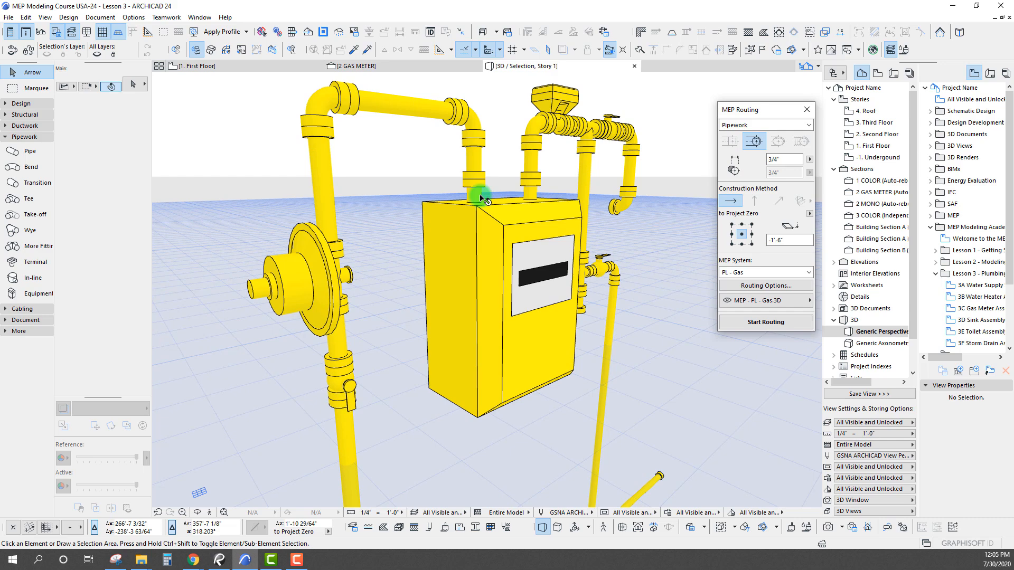
shift+middle_drag(437, 132, 363, 286)
click(363, 287)
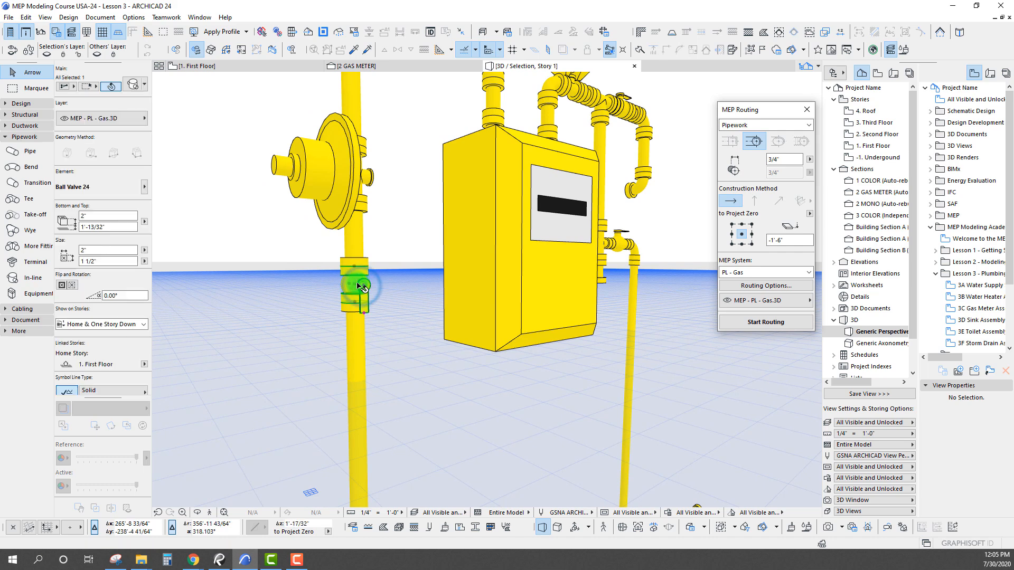
click(363, 285)
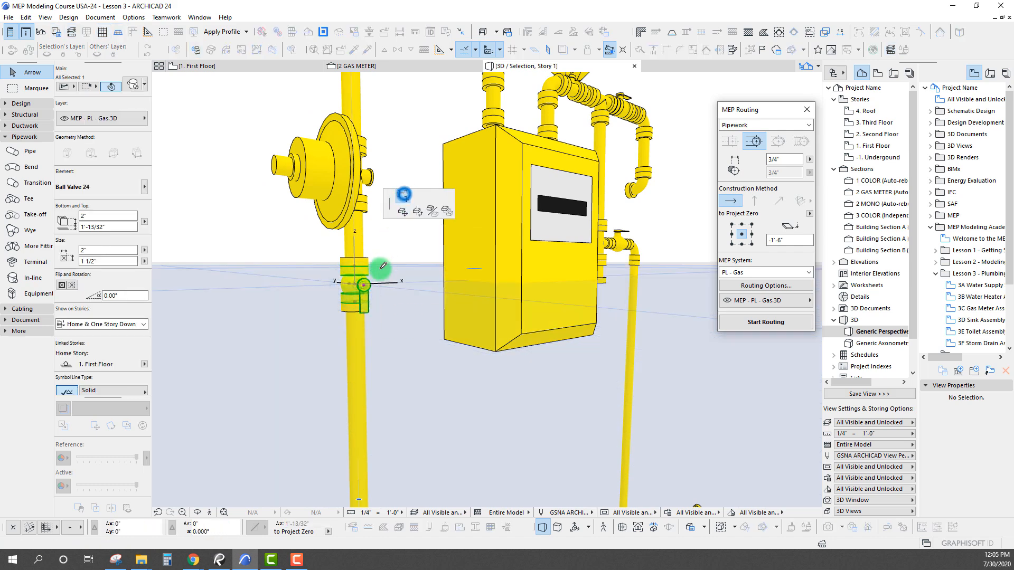
click(403, 195)
click(361, 252)
shift+middle_drag(544, 333, 544, 243)
scroll(544, 242, up, 5)
scroll(544, 245, down, 5)
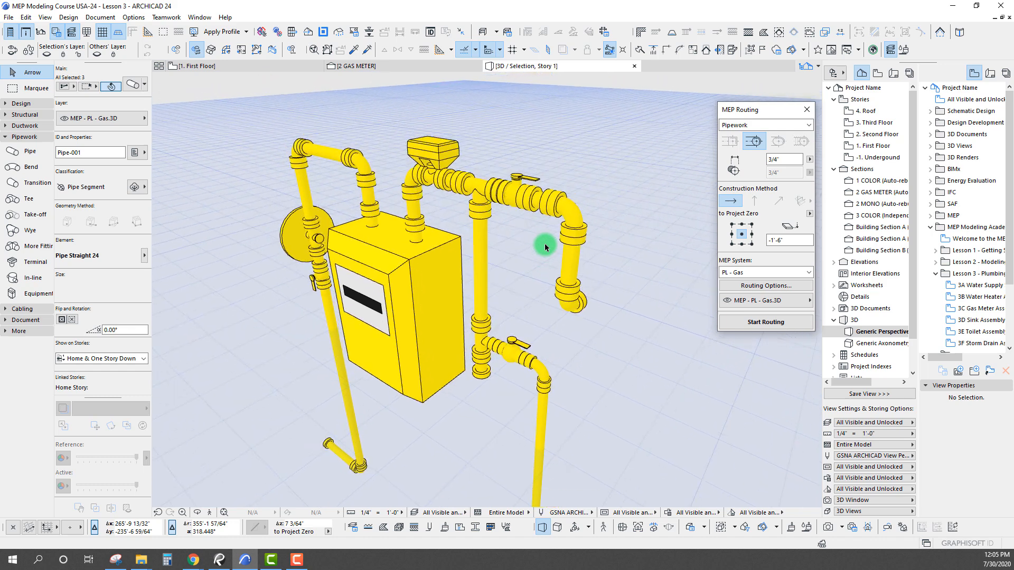
click(595, 331)
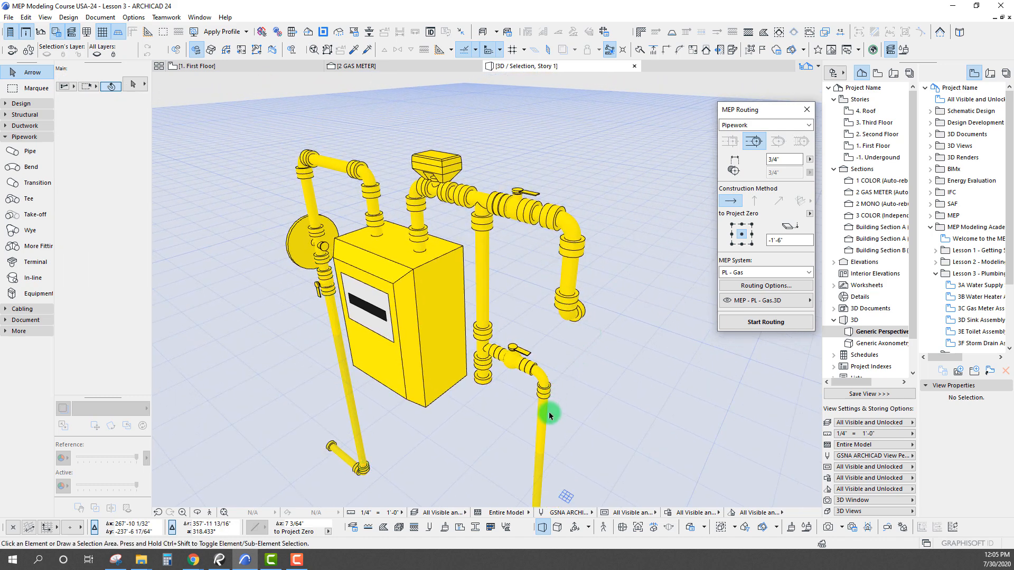
alt+click(572, 271)
shift+middle_drag(458, 305, 373, 320)
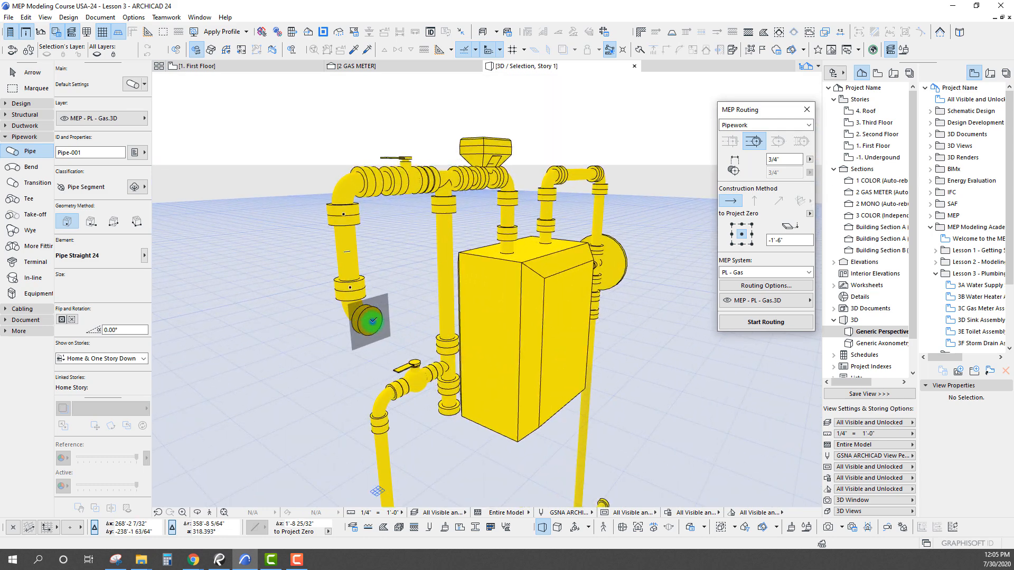
key(ctrl+z)
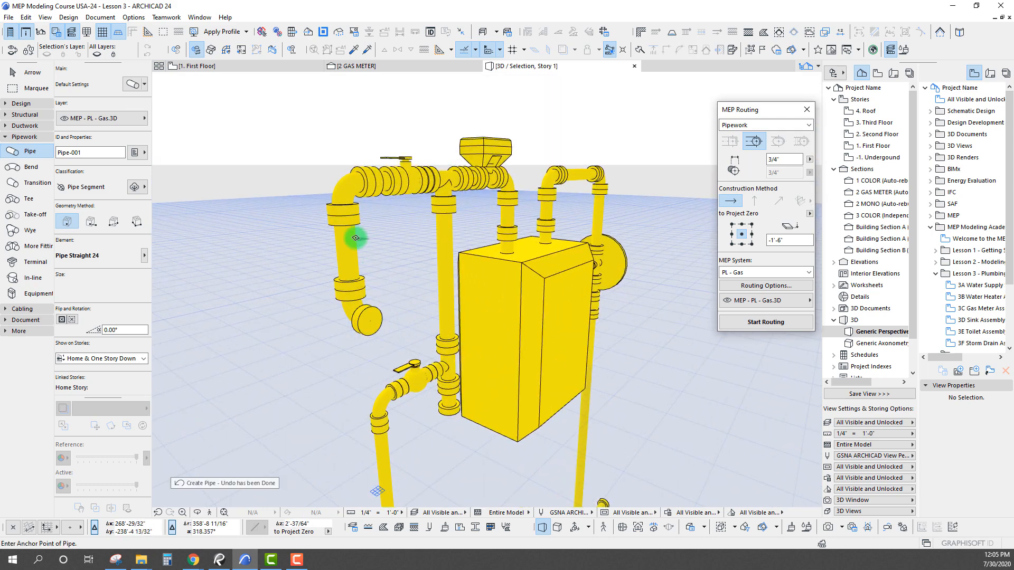
alt+click(388, 185)
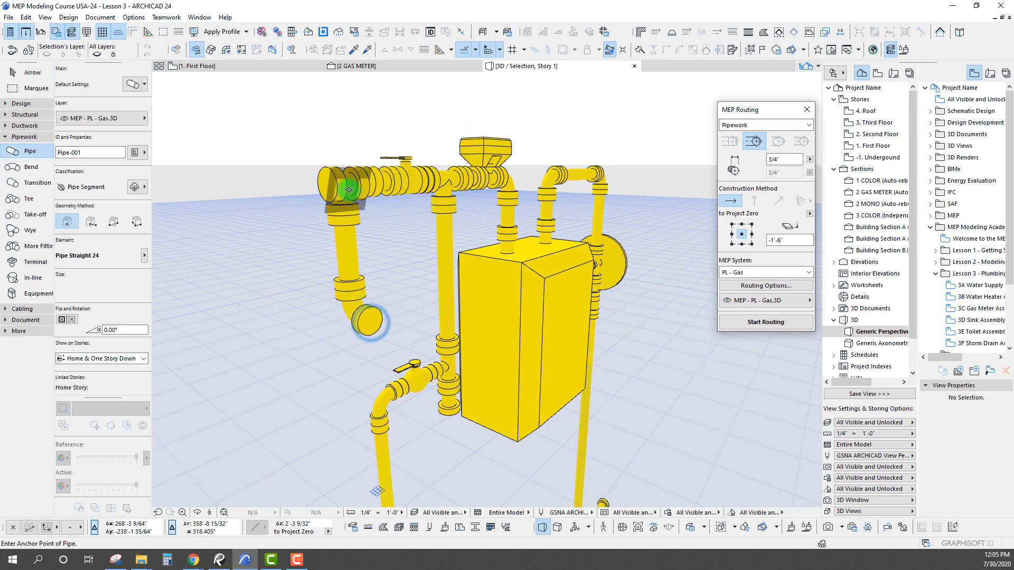
key(Delete)
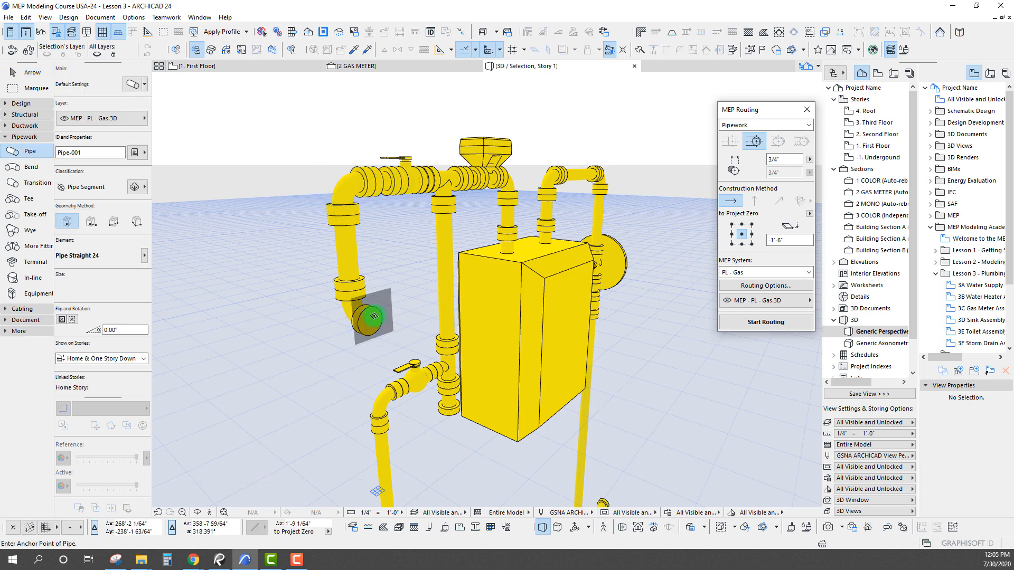
- Try to route a gas pipe horizontally at constant elevation from the open end of the upper outlet branch's bend
click(753, 328)
click(371, 322)
scroll(502, 352, down, 3)
shift+middle_drag(502, 353, 530, 400)
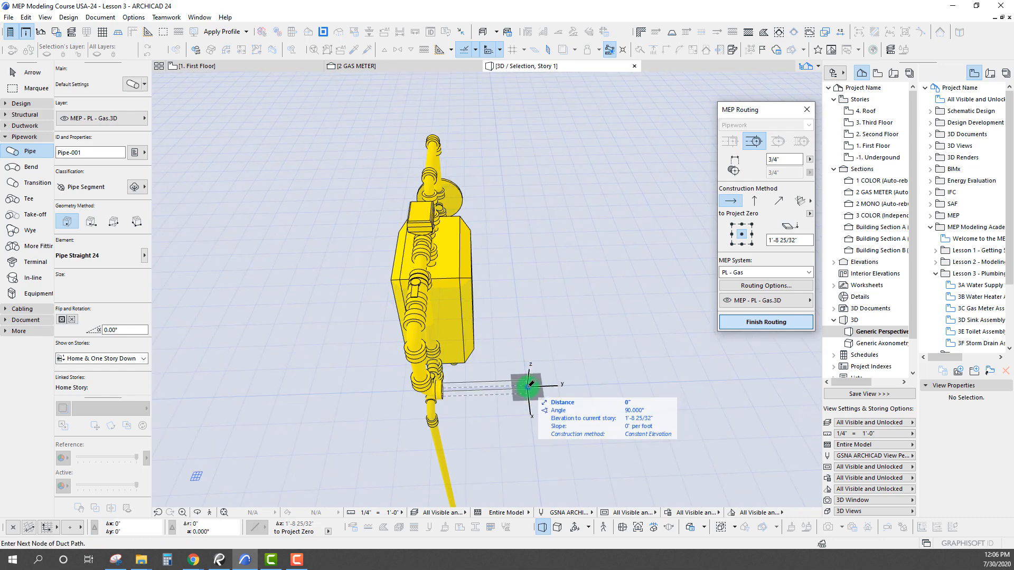
double_click(528, 388)
- Examine the assembly in 3D and on the First Floor plan beside the 3C - GAS METER ASSEMBLY component list
shift+middle_drag(548, 403, 336, 297)
shift+middle_drag(374, 262, 401, 293)
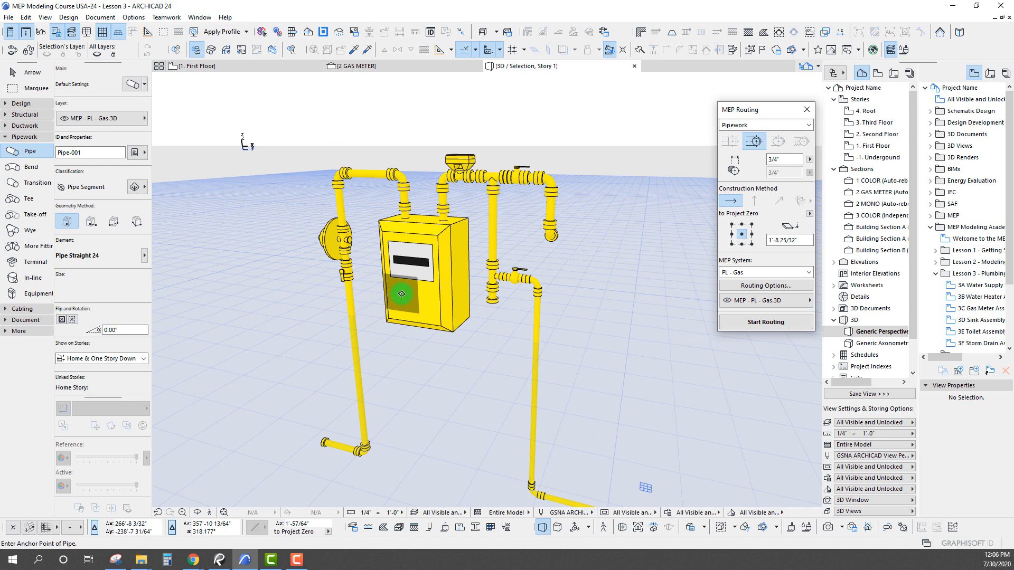
middle_drag(435, 303, 443, 220)
scroll(482, 280, down, 3)
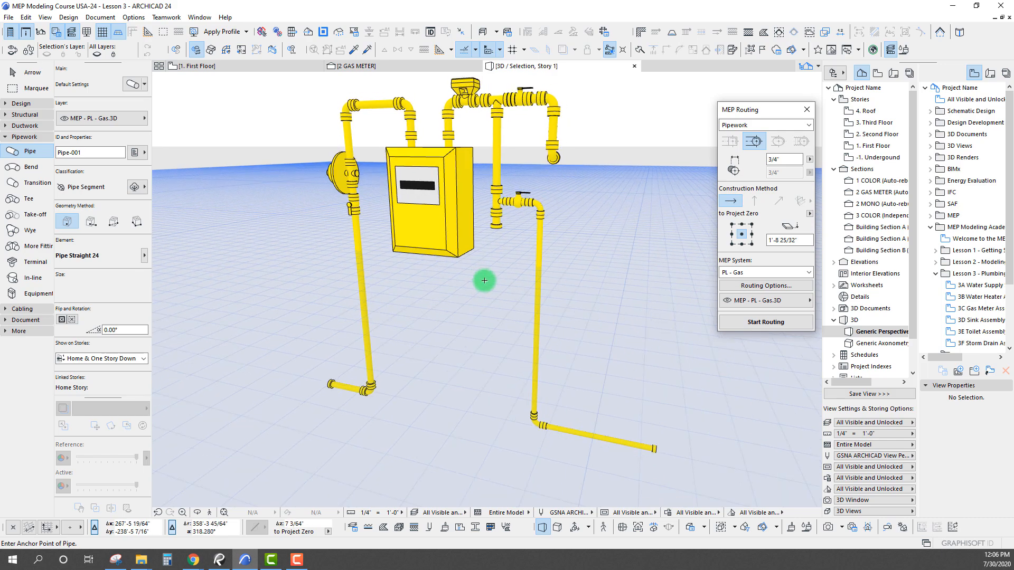
scroll(504, 260, up, 5)
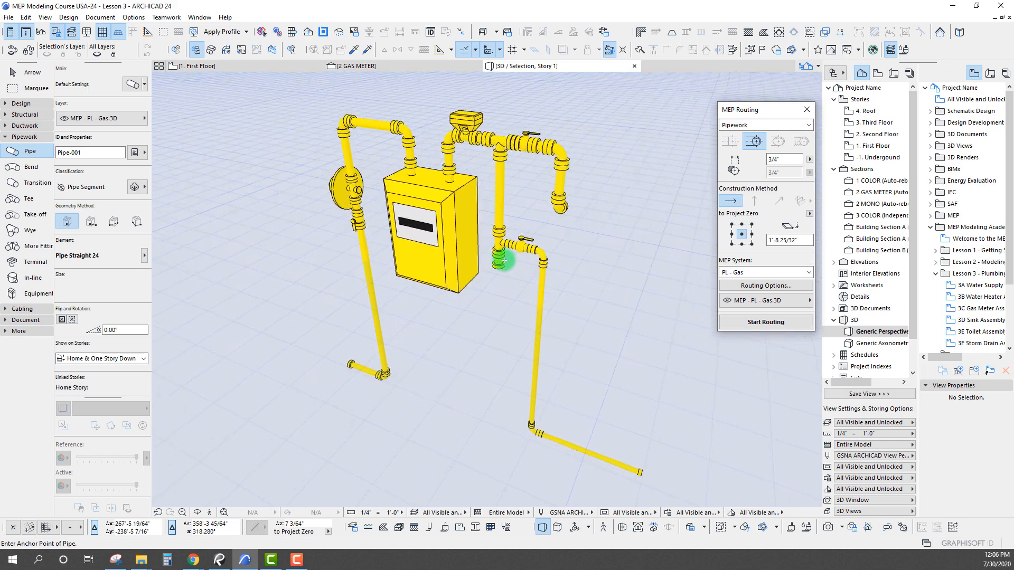
key(F2)
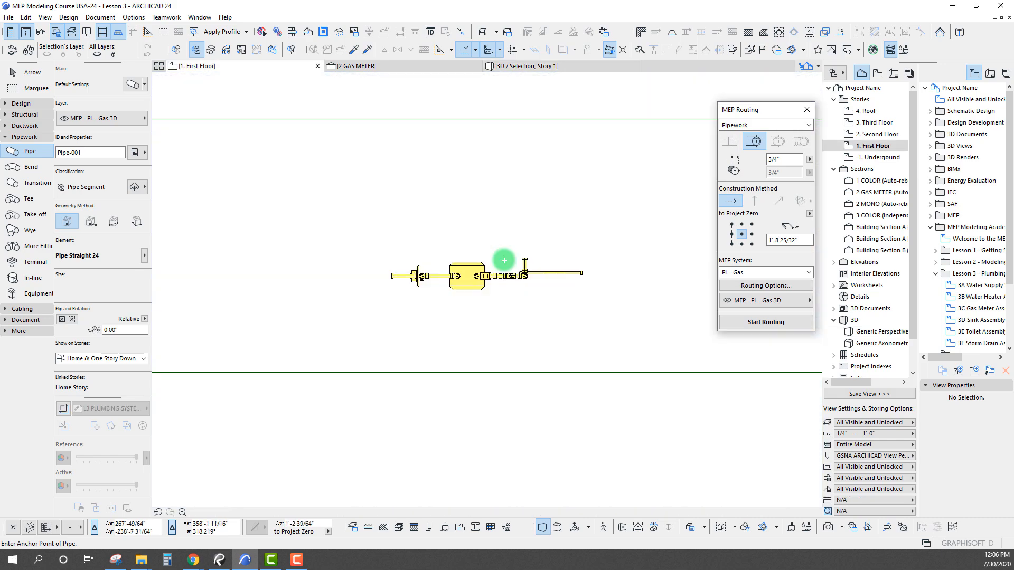
click(459, 265)
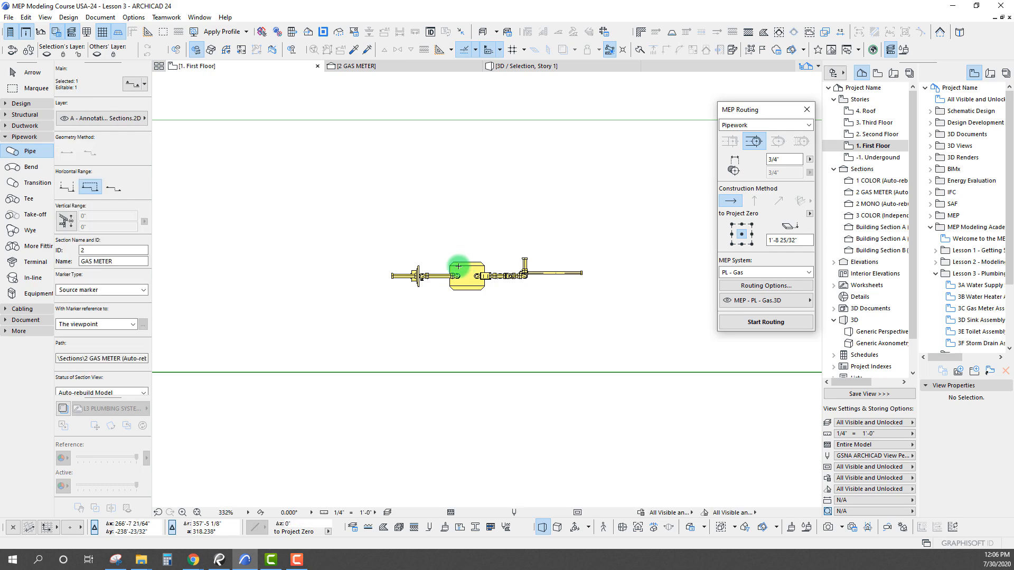
scroll(456, 260, down, 9)
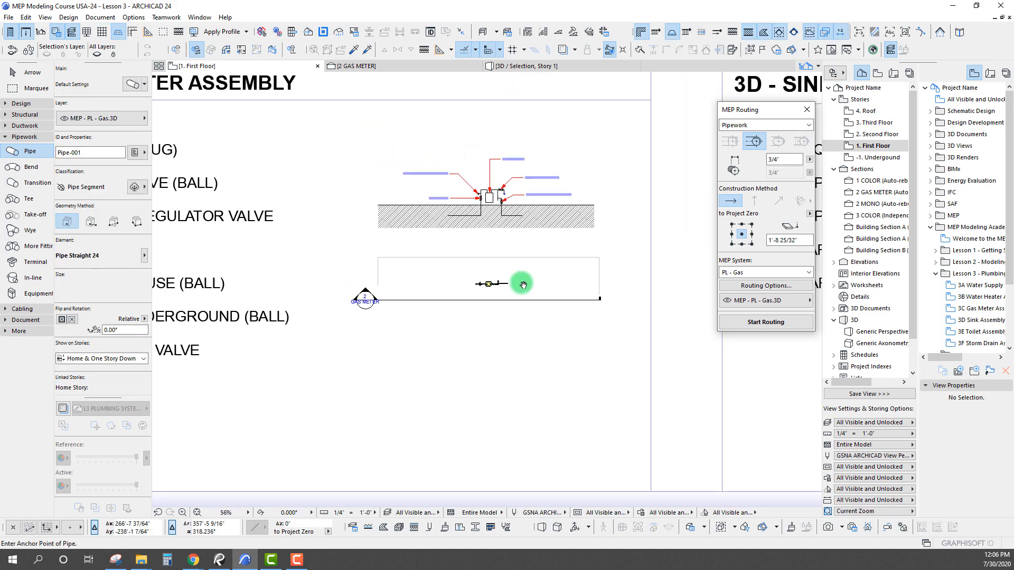
scroll(486, 231, up, 1)
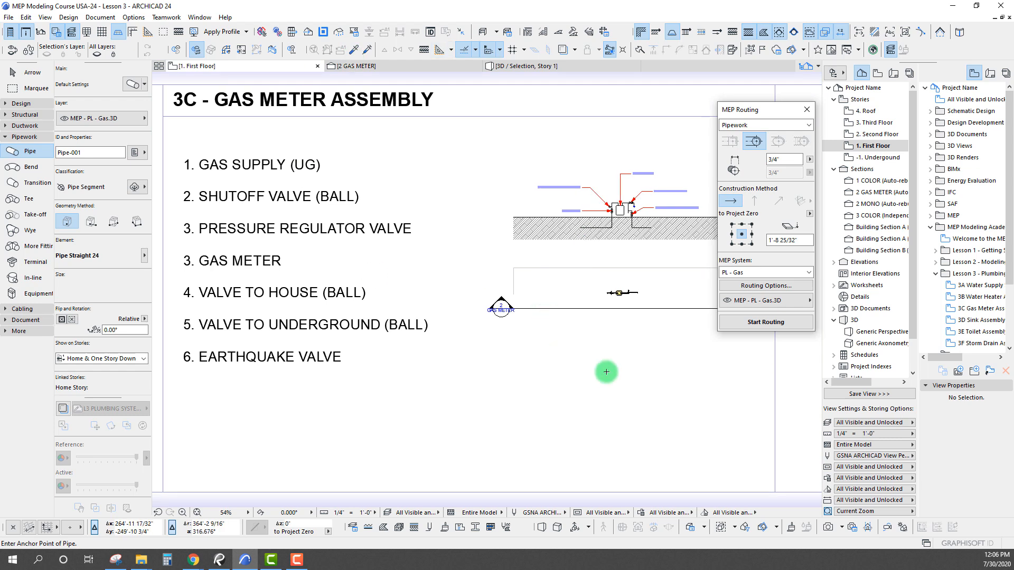
middle_drag(565, 350, 572, 351)
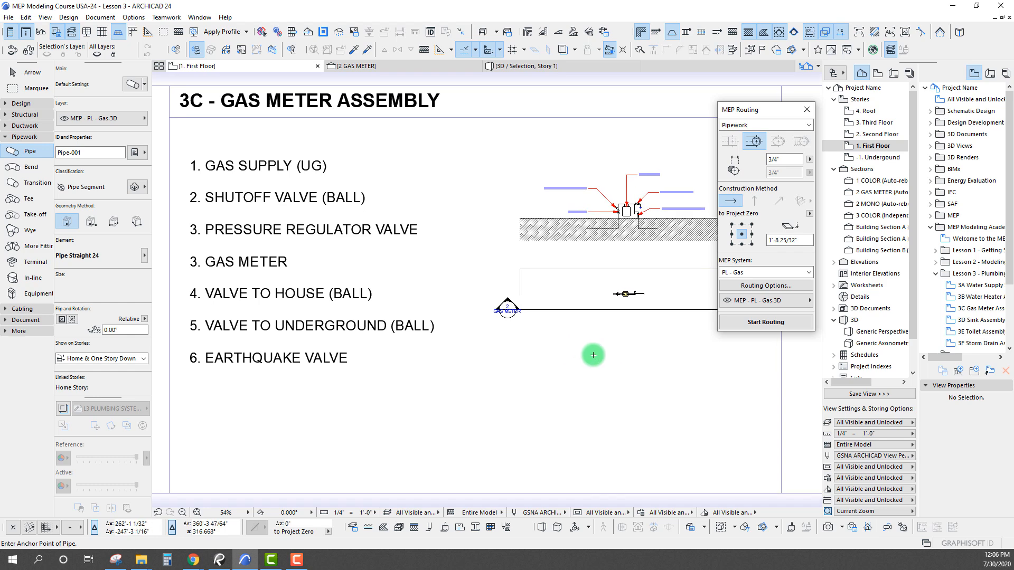